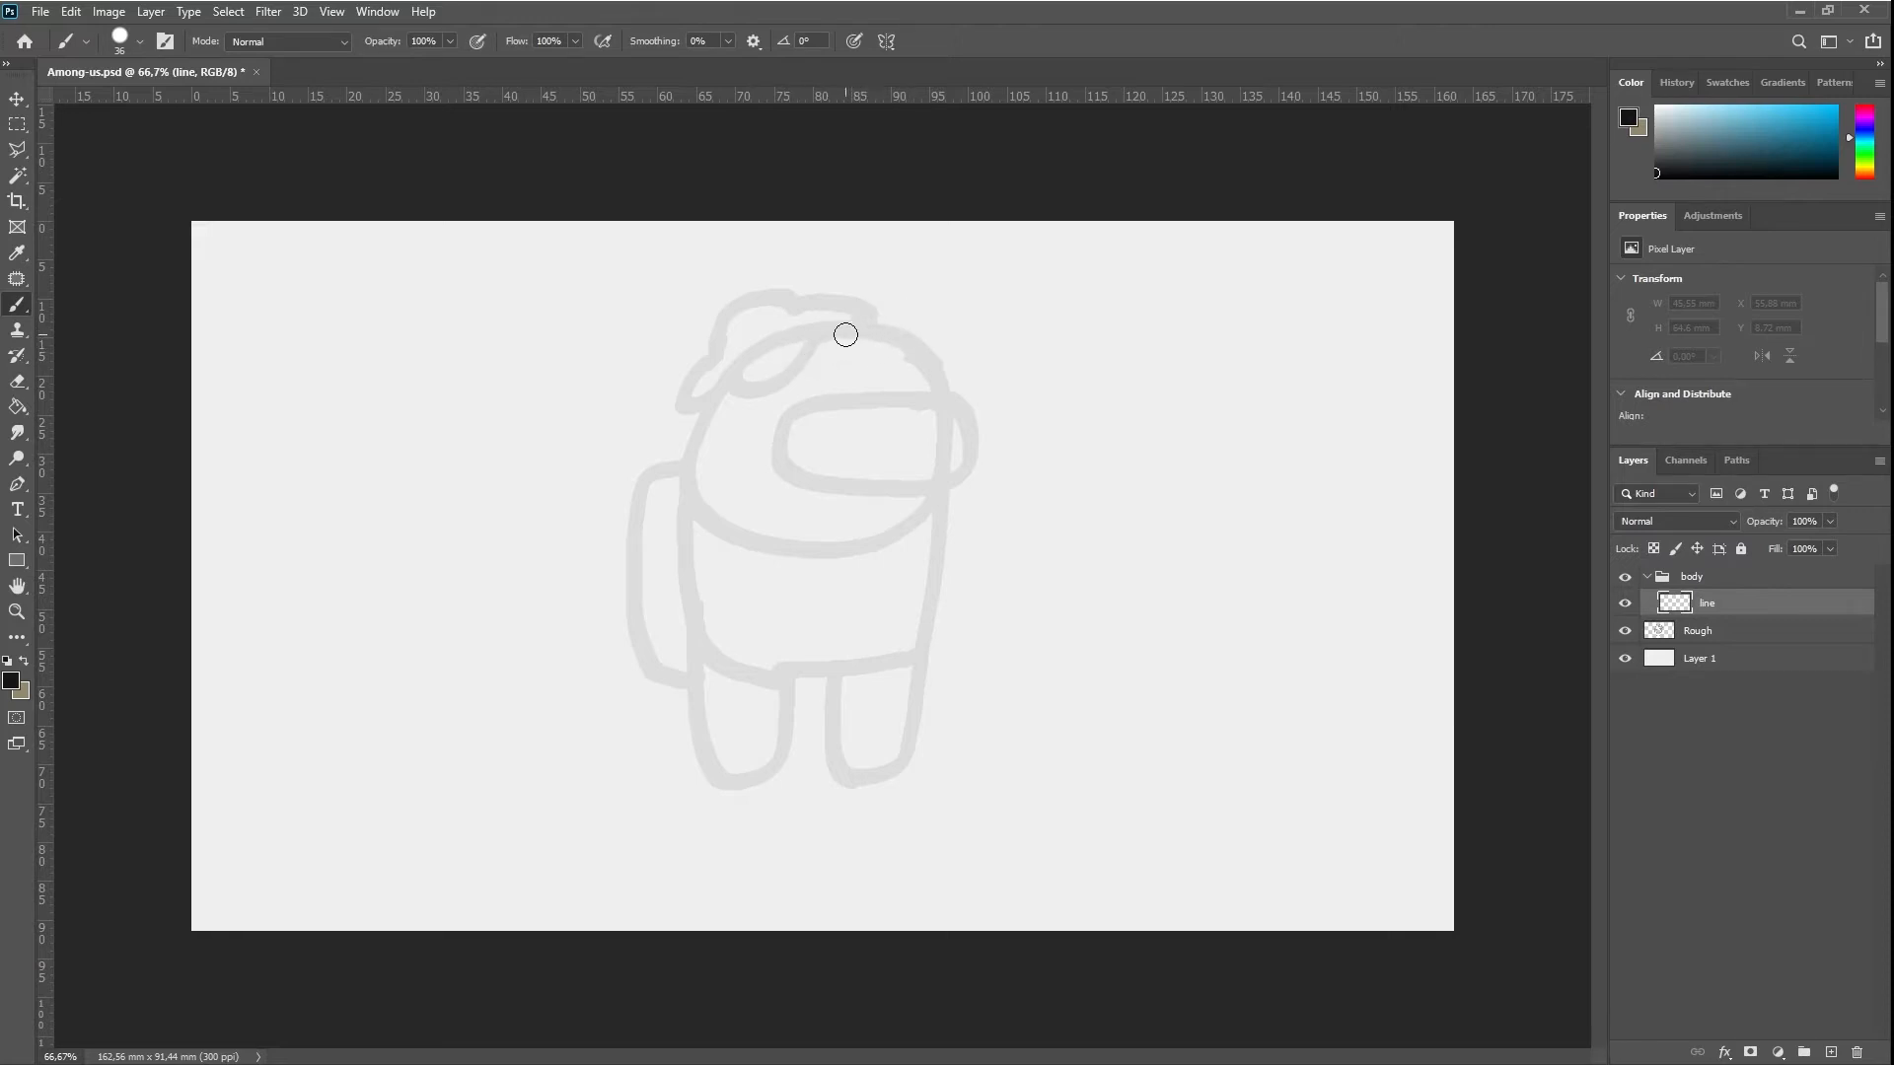
Try tracing the body's right side and front leg in black over the rough sketch, and undo the stroke
{"action": "mouse_move", "coordinate": [848, 330]}
{"action": "left_mouse_down"}
{"action": "mouse_move", "coordinate": [882, 337]}
{"action": "mouse_move", "coordinate": [939, 434]}
{"action": "mouse_move", "coordinate": [915, 714]}
{"action": "mouse_move", "coordinate": [866, 773]}
{"action": "mouse_move", "coordinate": [819, 679]}
{"action": "left_mouse_up"}
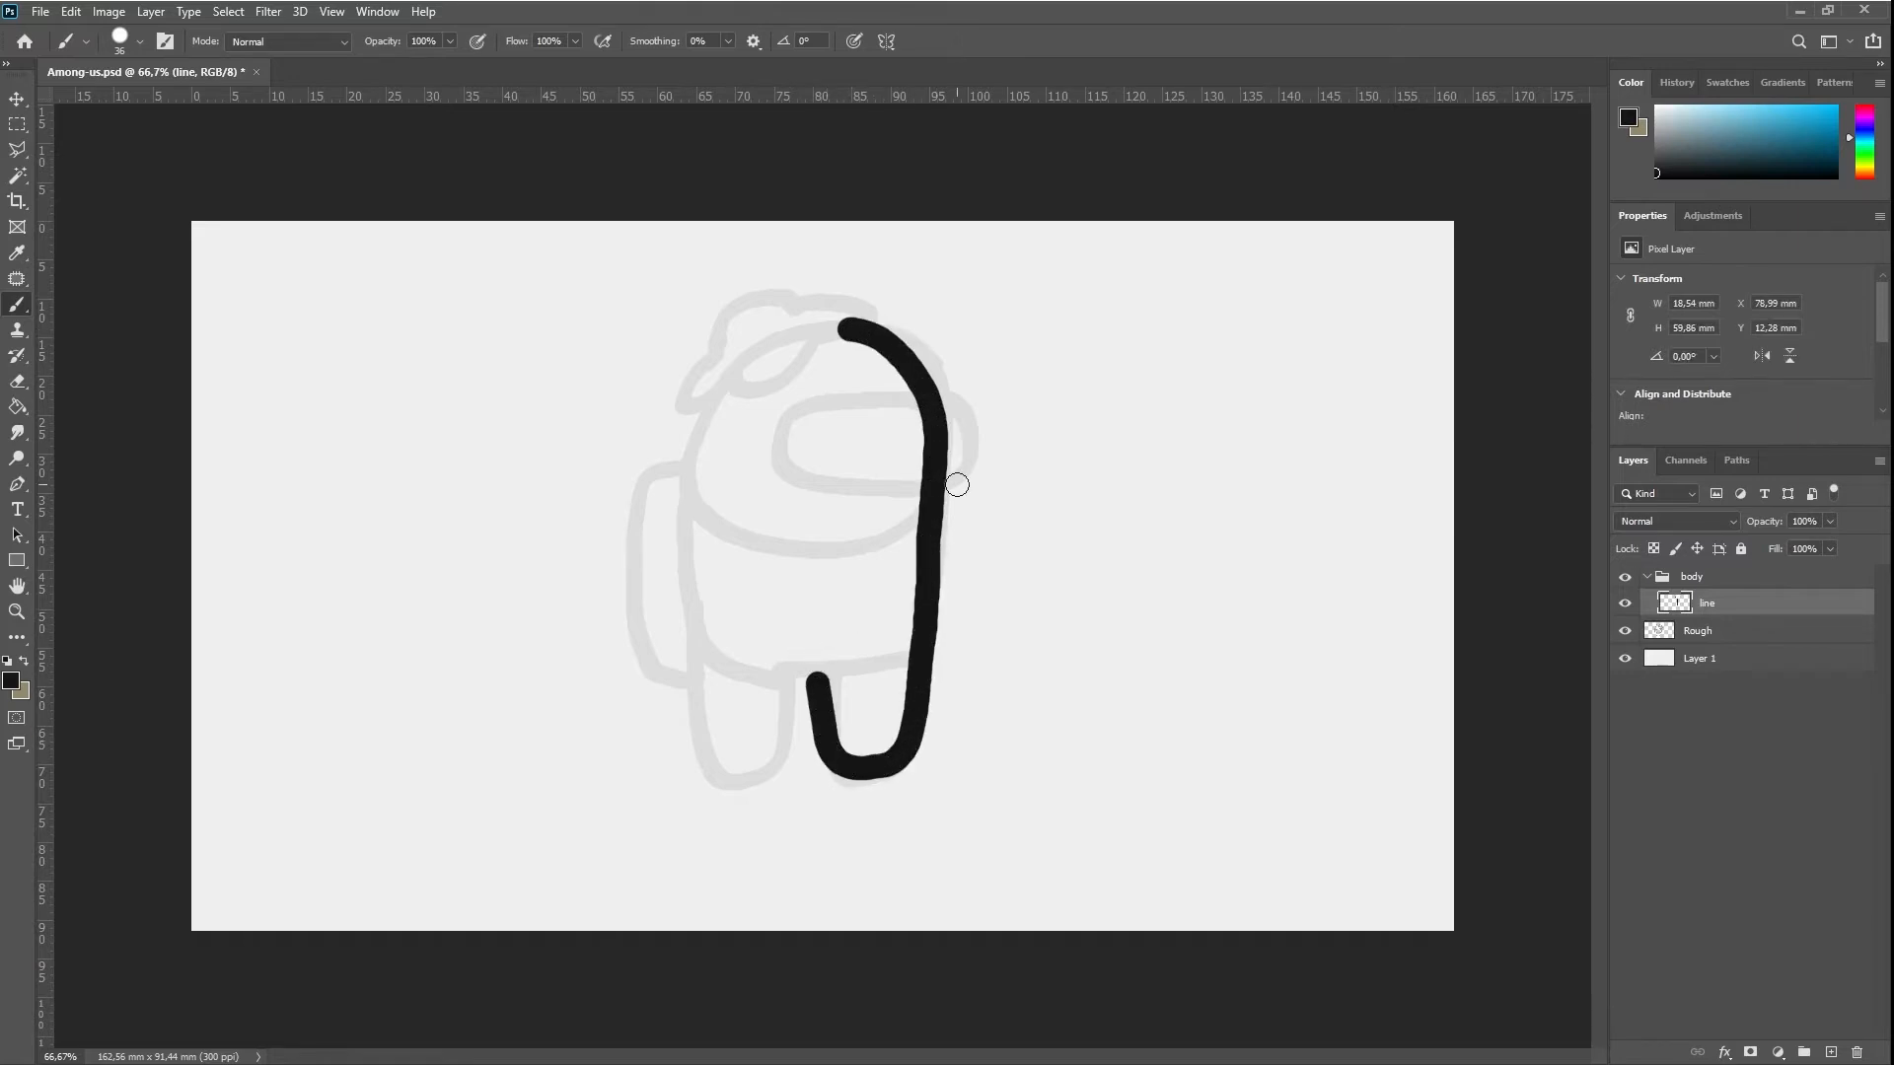
{"action": "key", "text": "ctrl+z"}
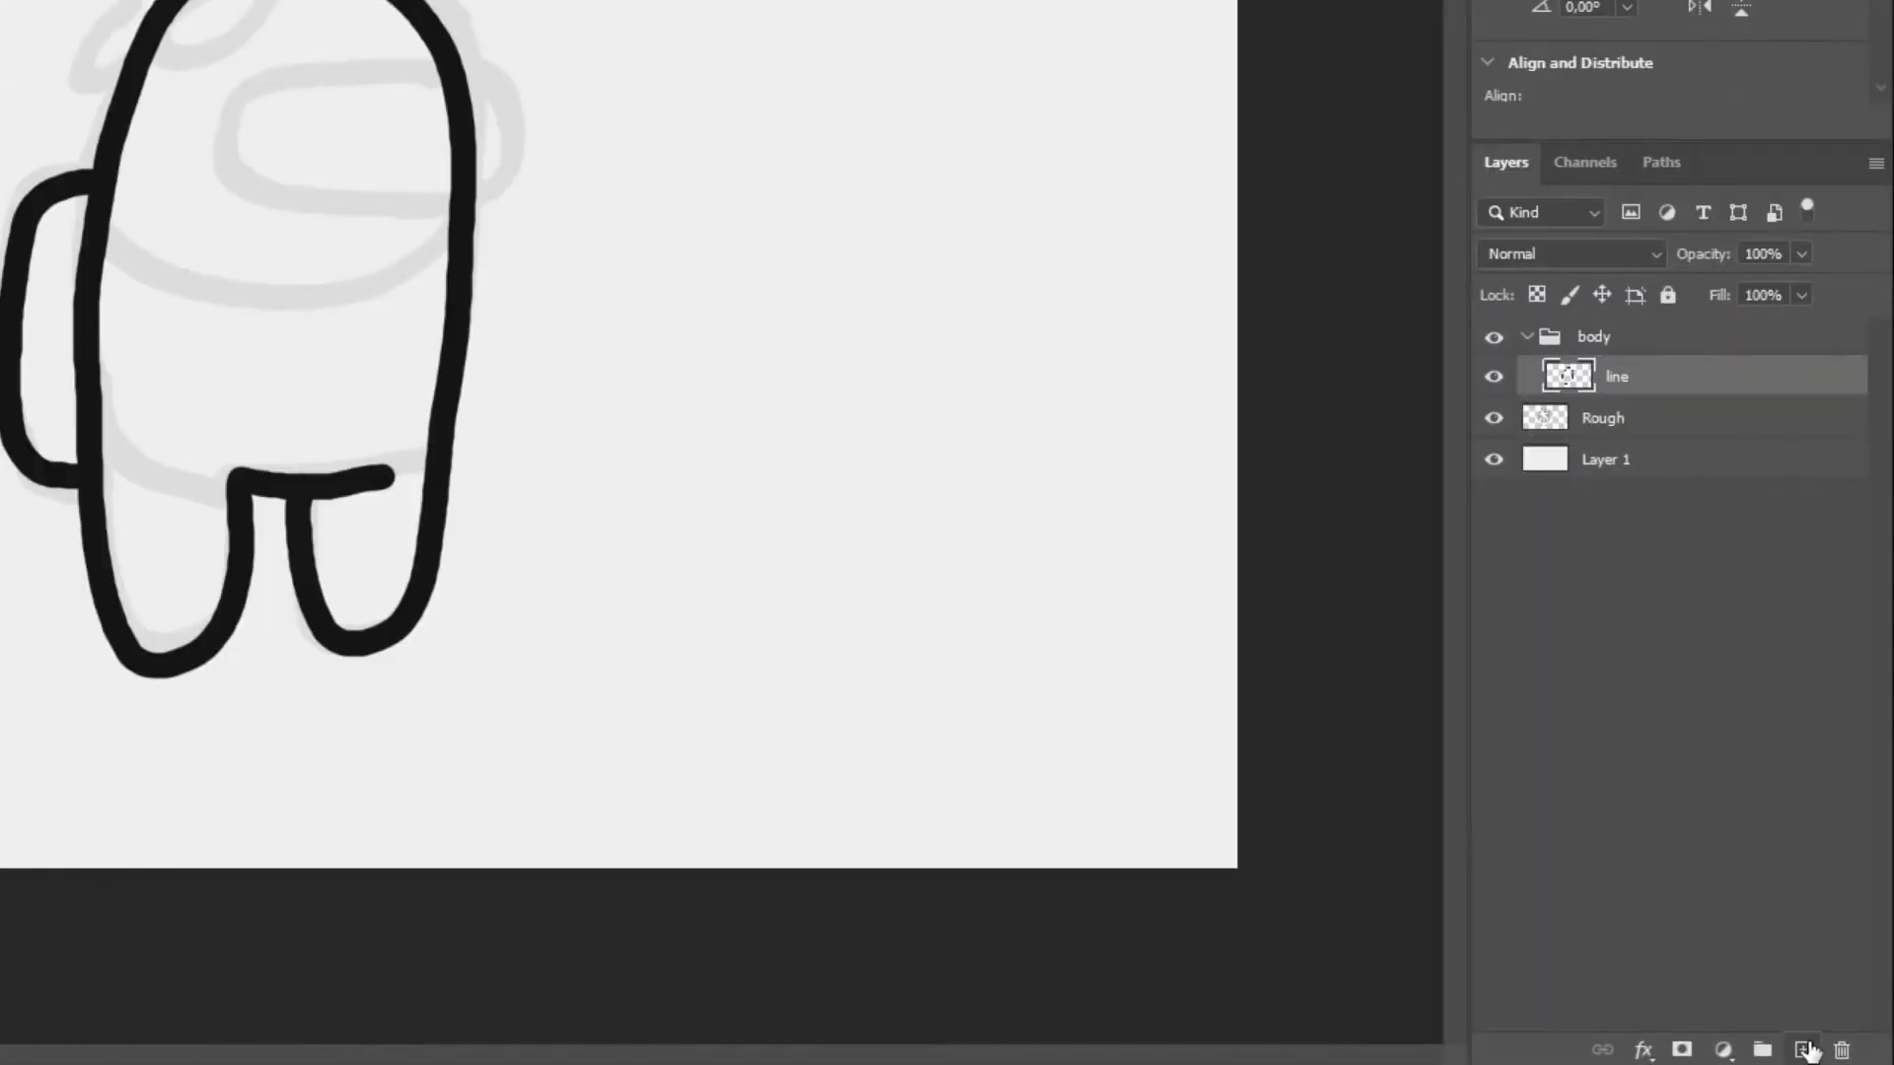
Create a group named color inside the body group and place it below the line layer
{"action": "left_click", "coordinate": [1761, 1049]}
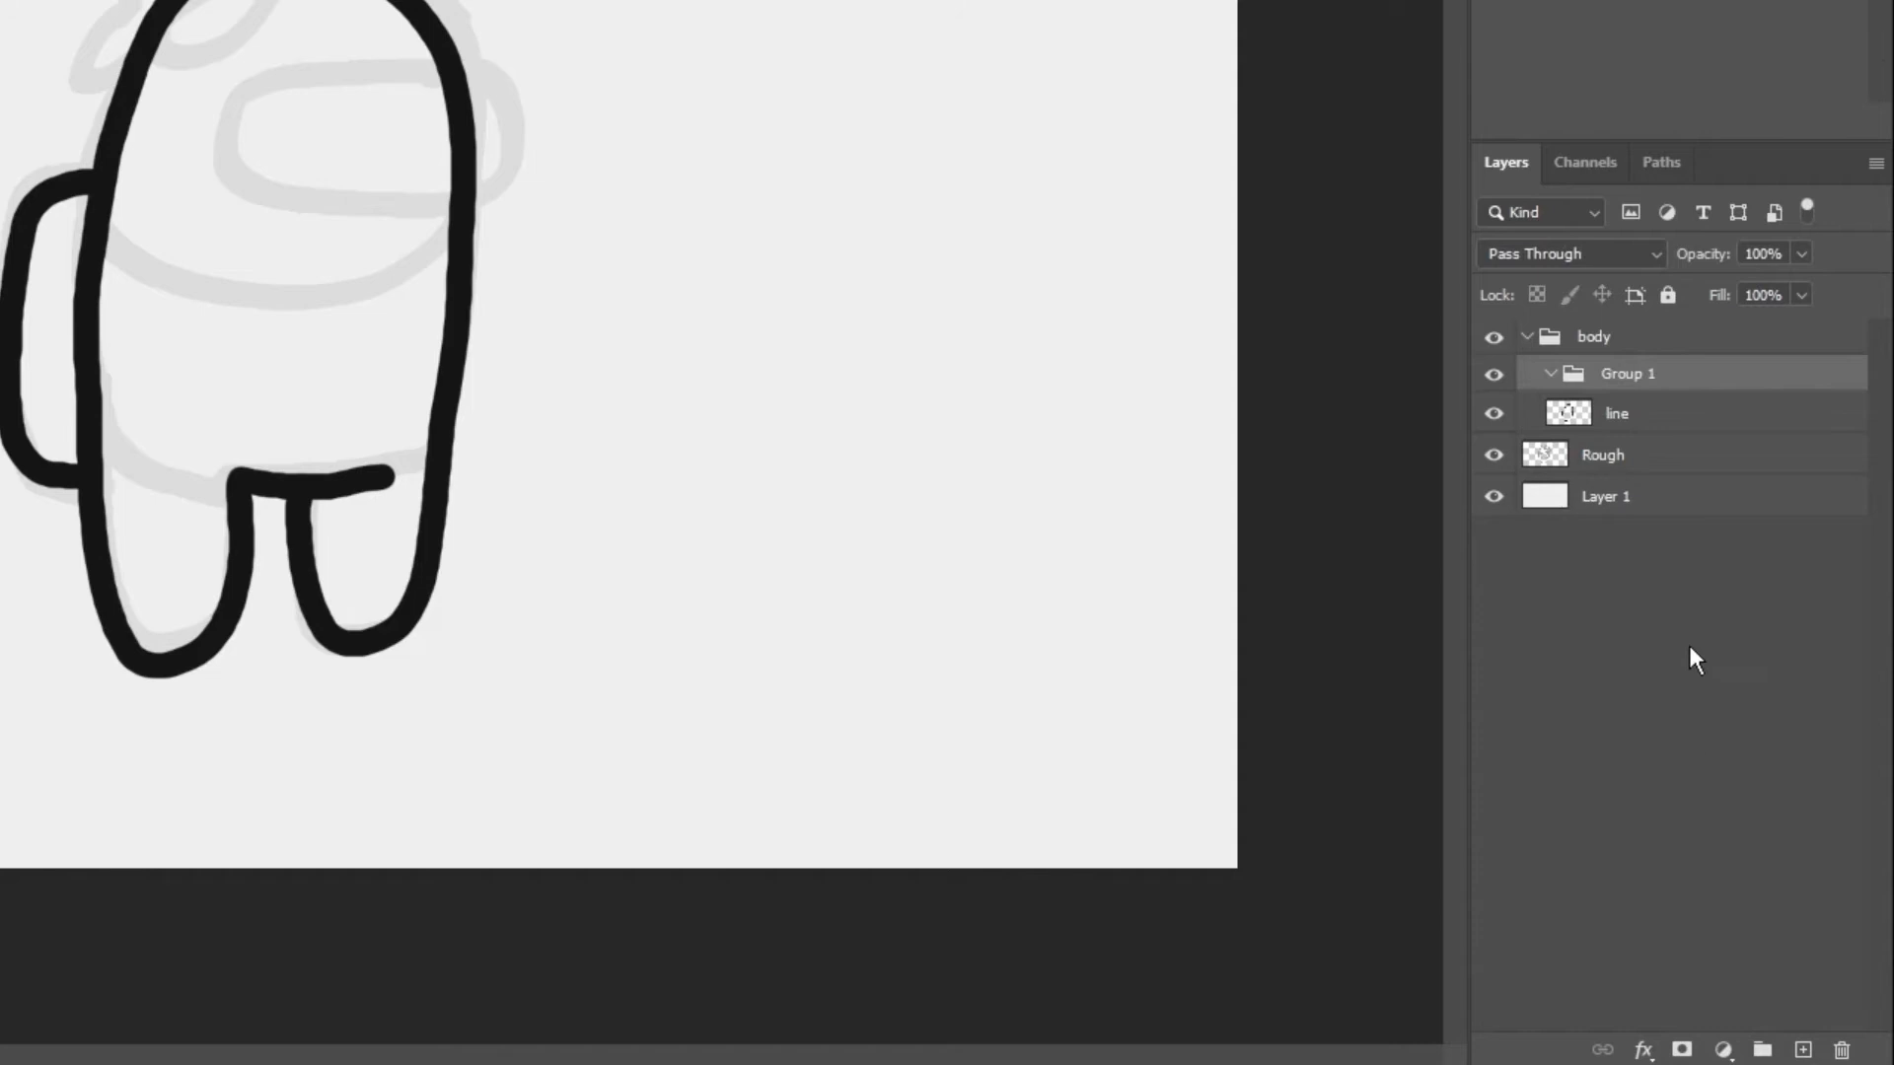
{"action": "double_click", "coordinate": [1607, 375]}
{"action": "type", "text": "color"}
{"action": "key", "text": "Return"}
{"action": "left_click_drag", "start_coordinate": [1686, 384], "coordinate": [1611, 427]}
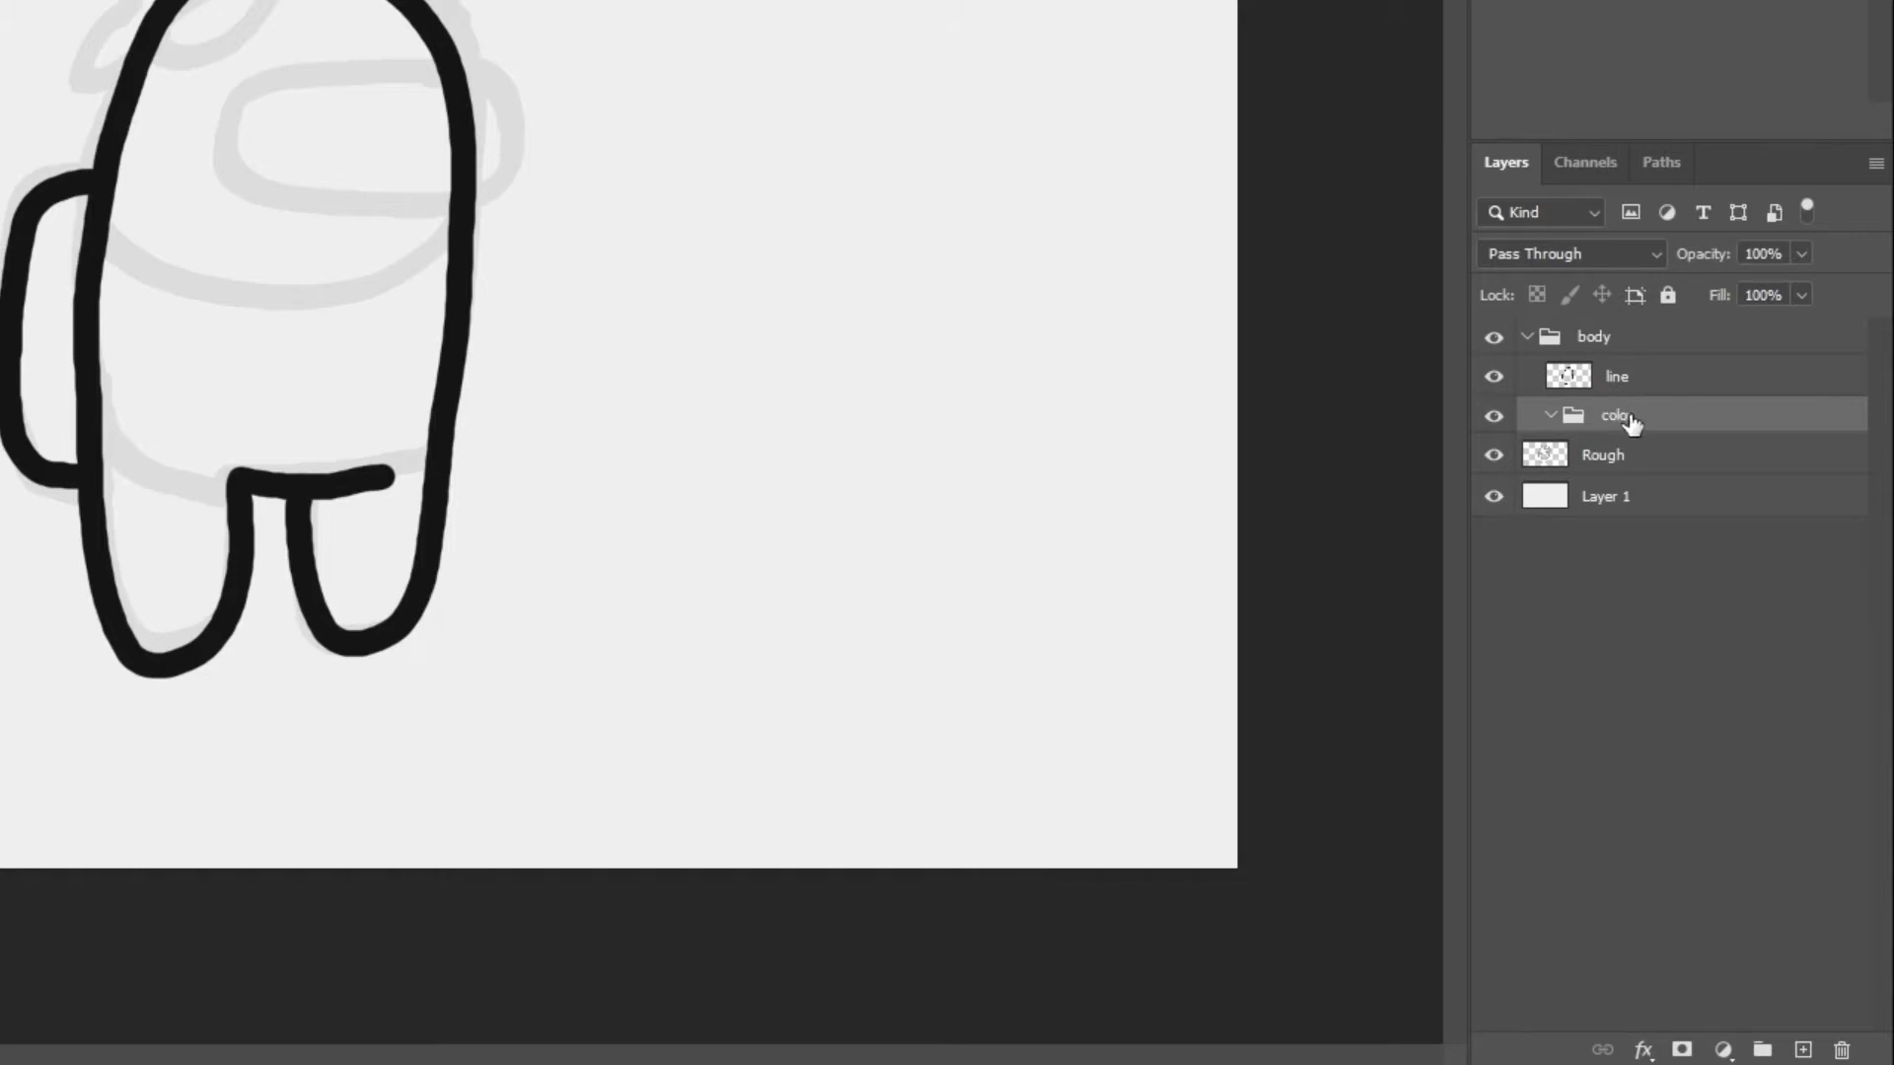
Add a layer named base inside the body's color group
{"action": "left_click", "coordinate": [1803, 1049]}
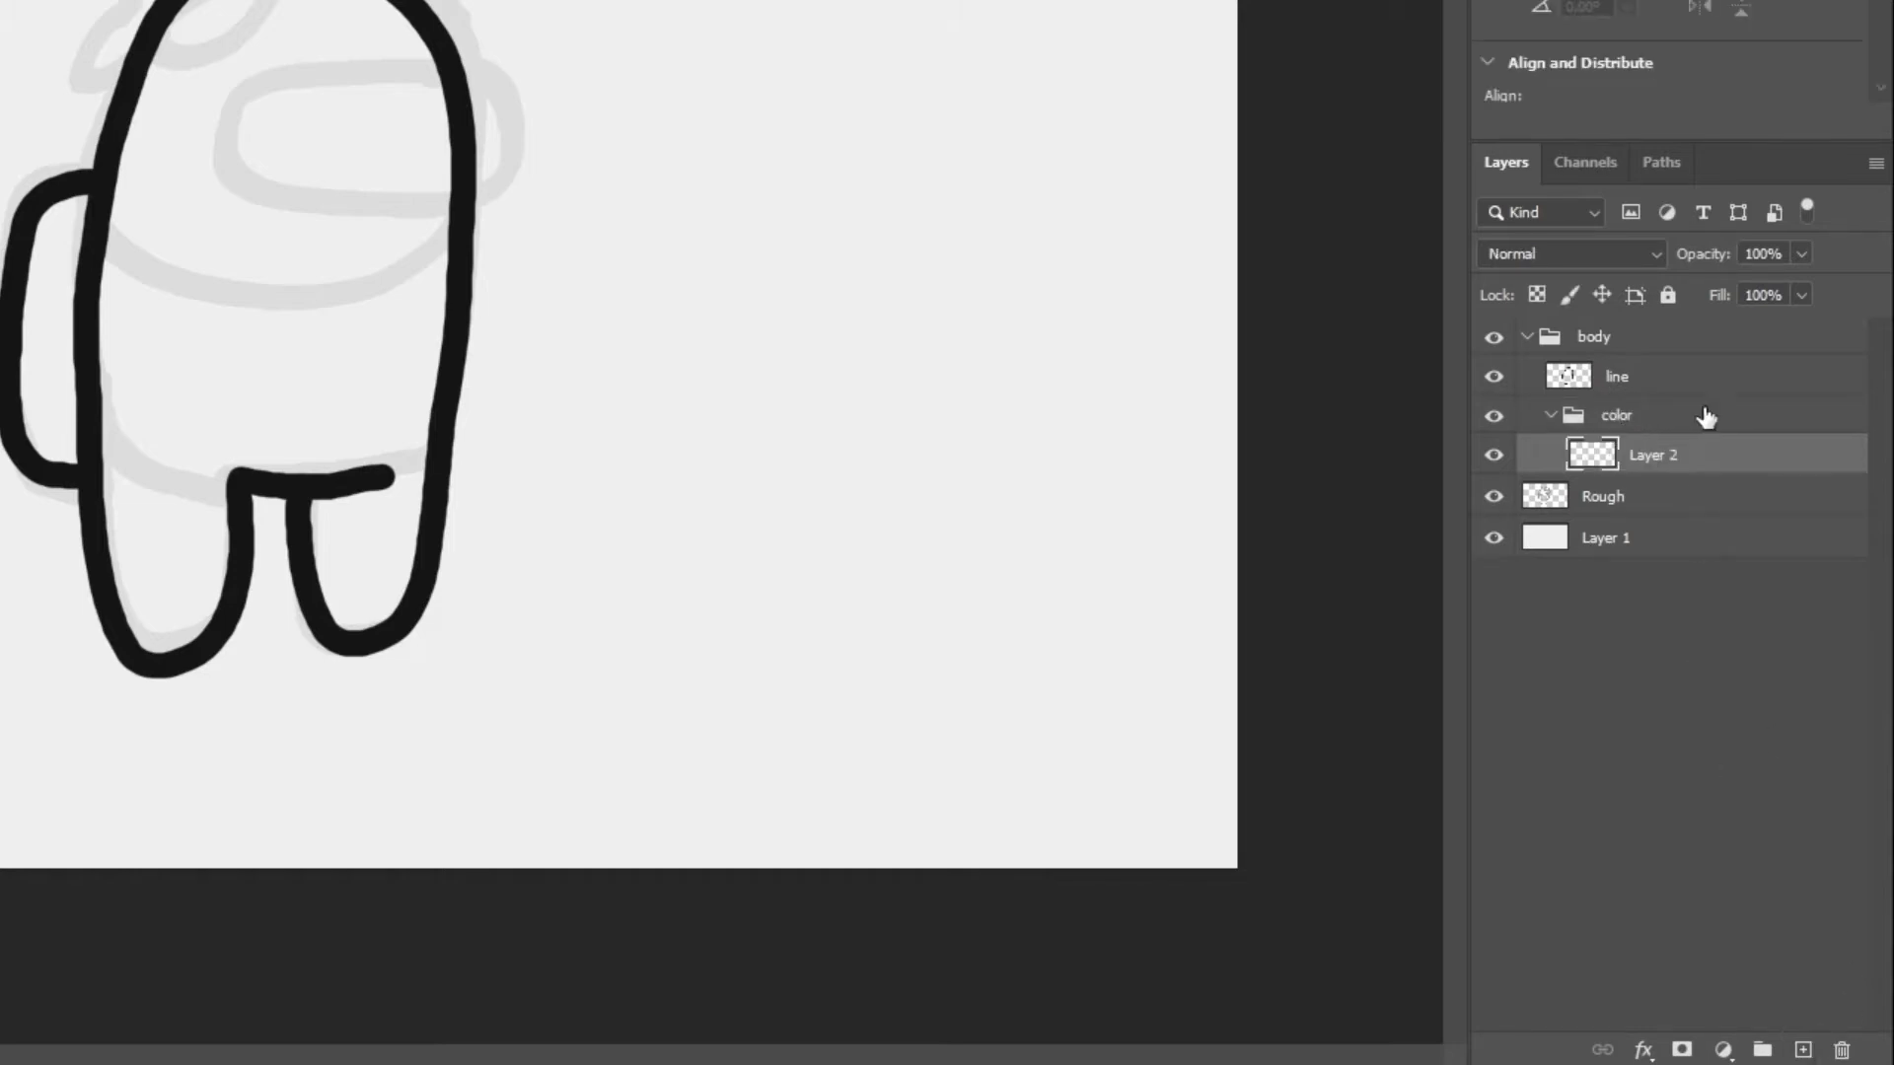
{"action": "double_click", "coordinate": [1643, 455]}
{"action": "type", "text": "base"}
{"action": "key", "text": "Return"}
Add a layer named dark above base in the body's color group
{"action": "left_click", "coordinate": [1801, 1052]}
{"action": "double_click", "coordinate": [1664, 457]}
{"action": "type", "text": "dark"}
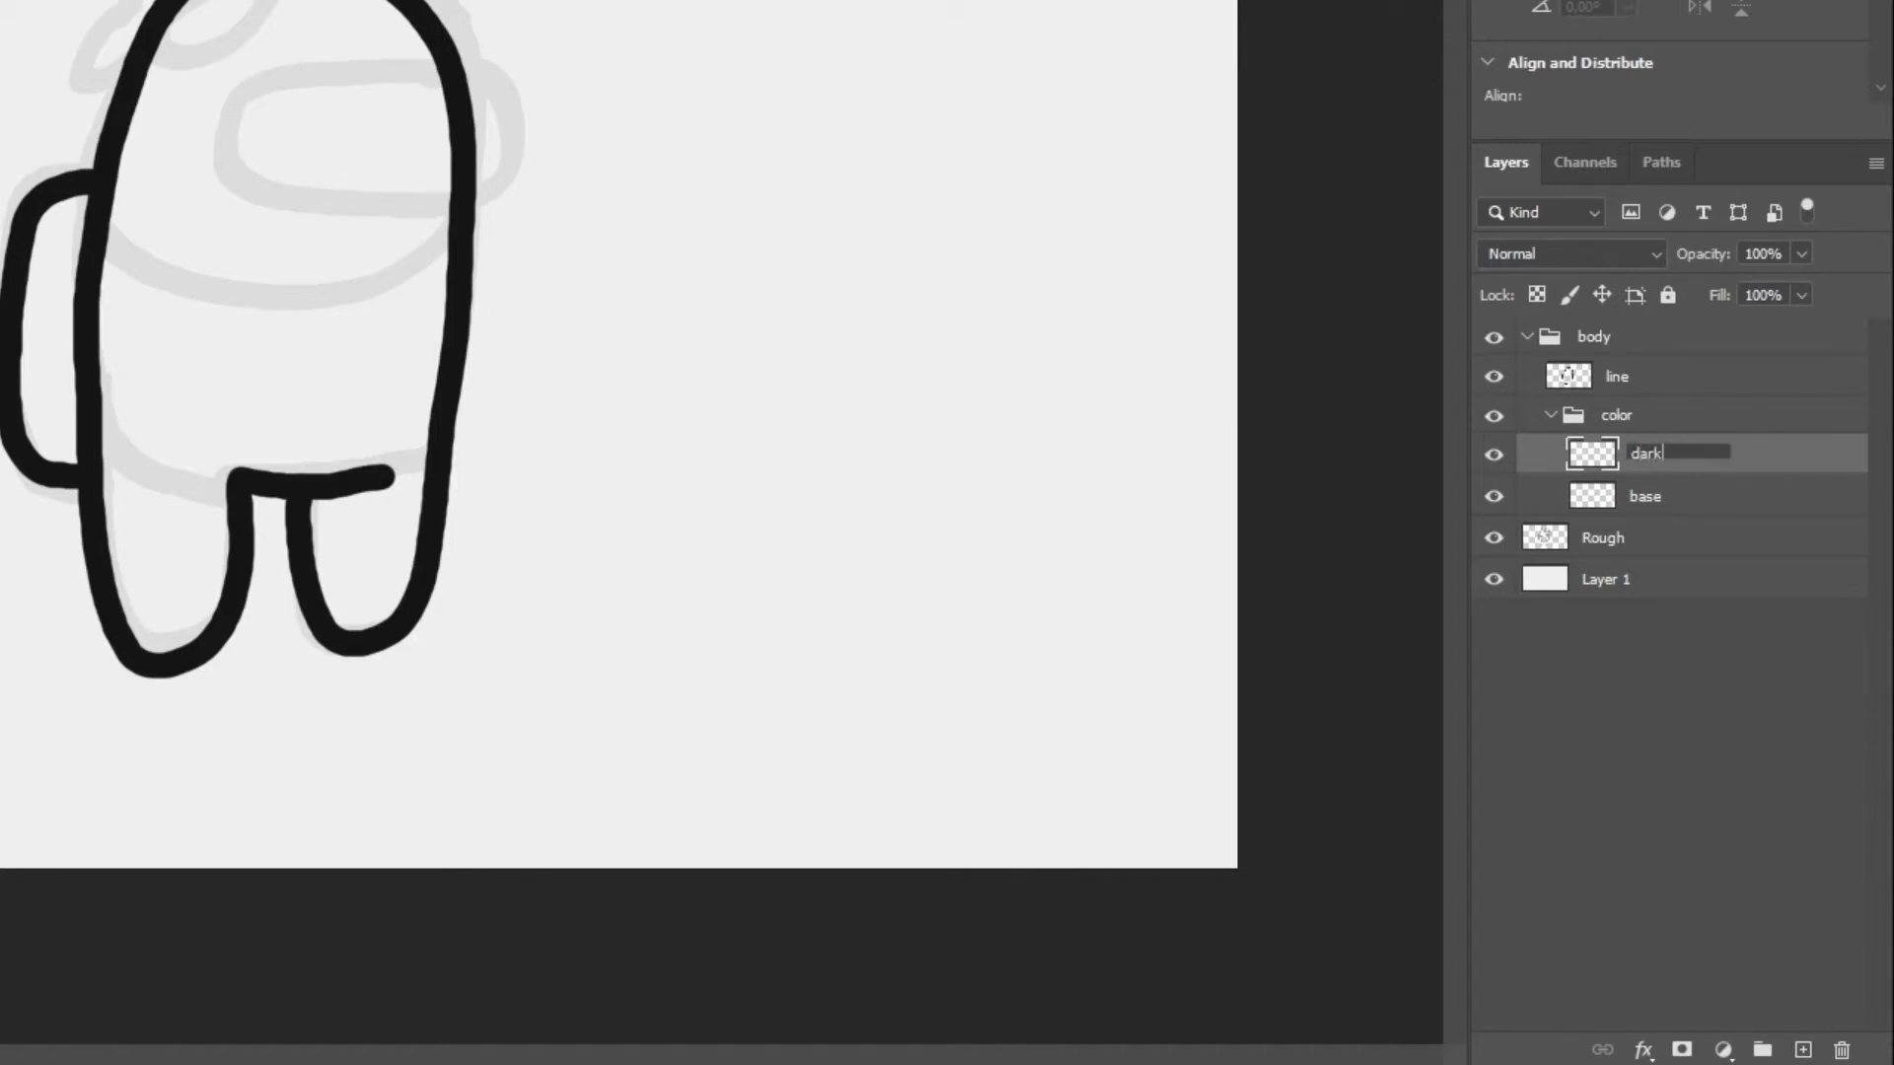
{"action": "key", "text": "Return"}
Collapse the body's color group and the body group, and create a group named eye above body
{"action": "left_click", "coordinate": [1548, 416]}
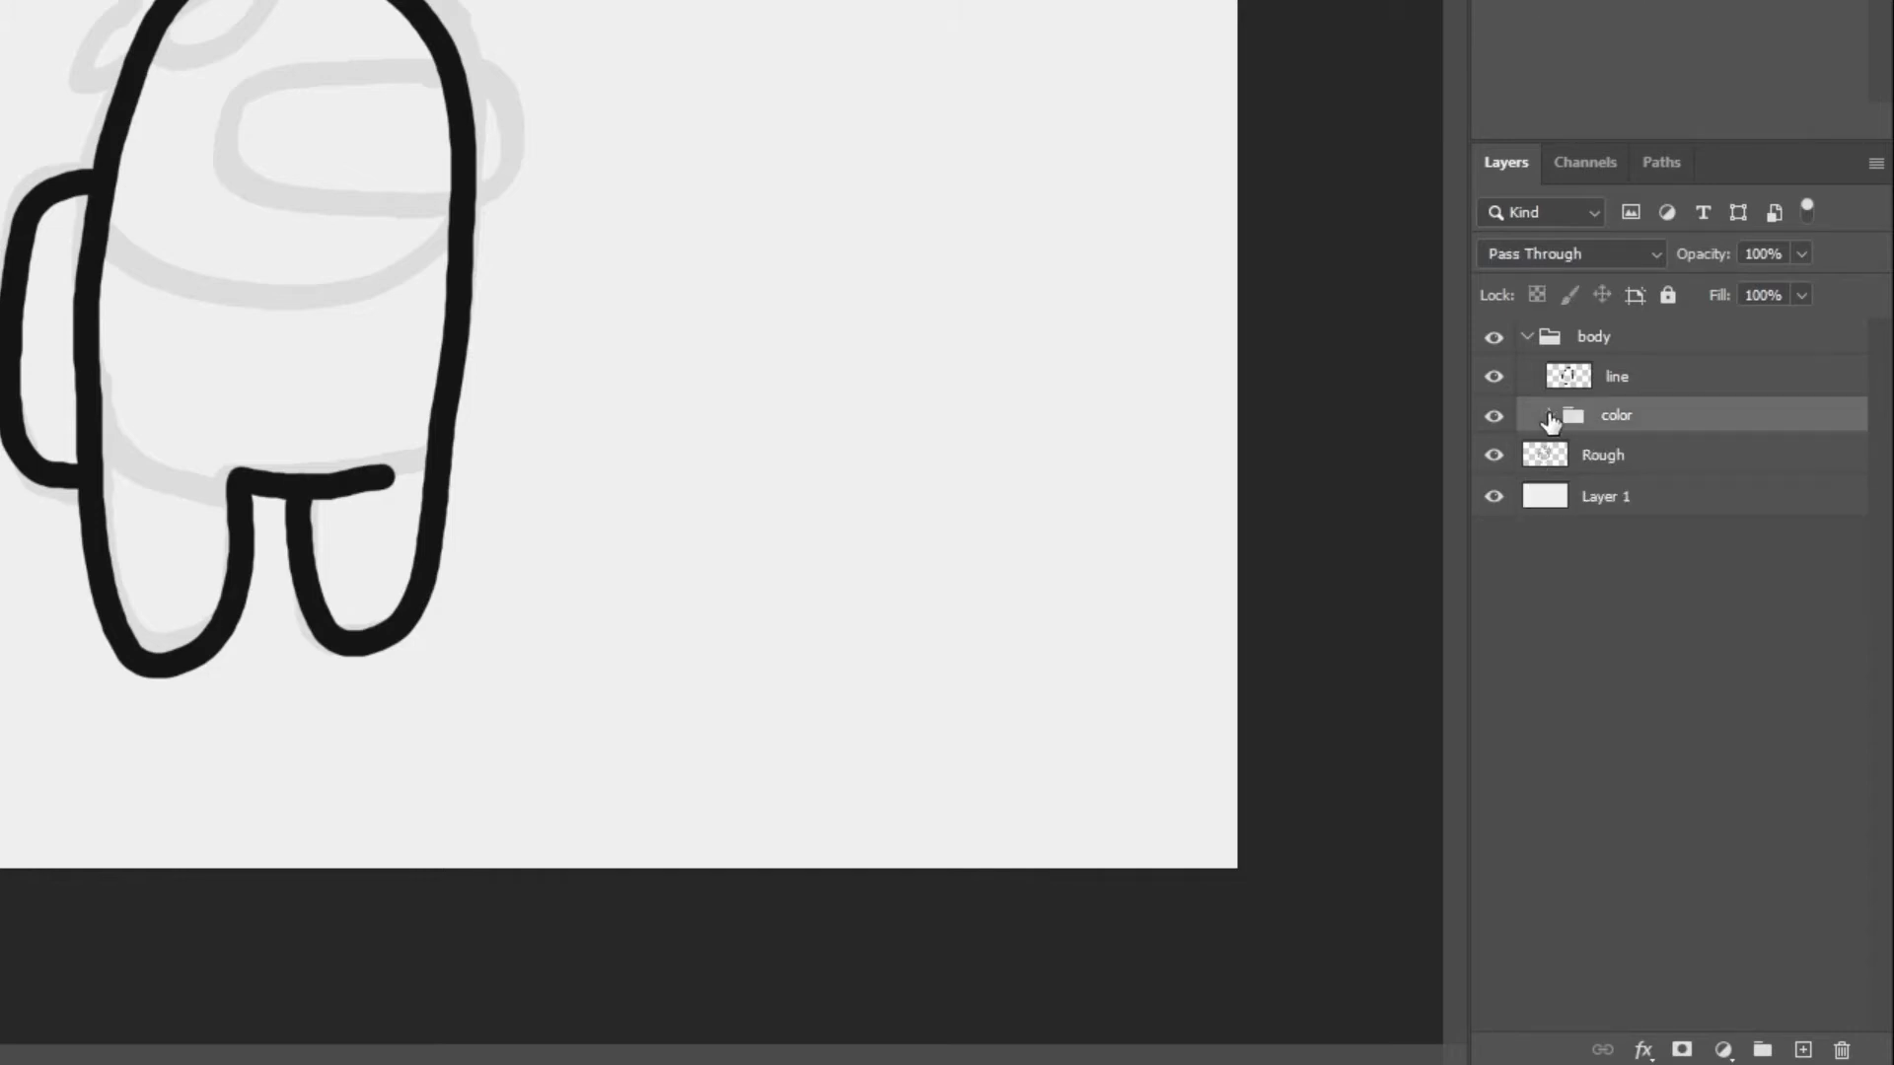
{"action": "left_click", "coordinate": [1529, 340]}
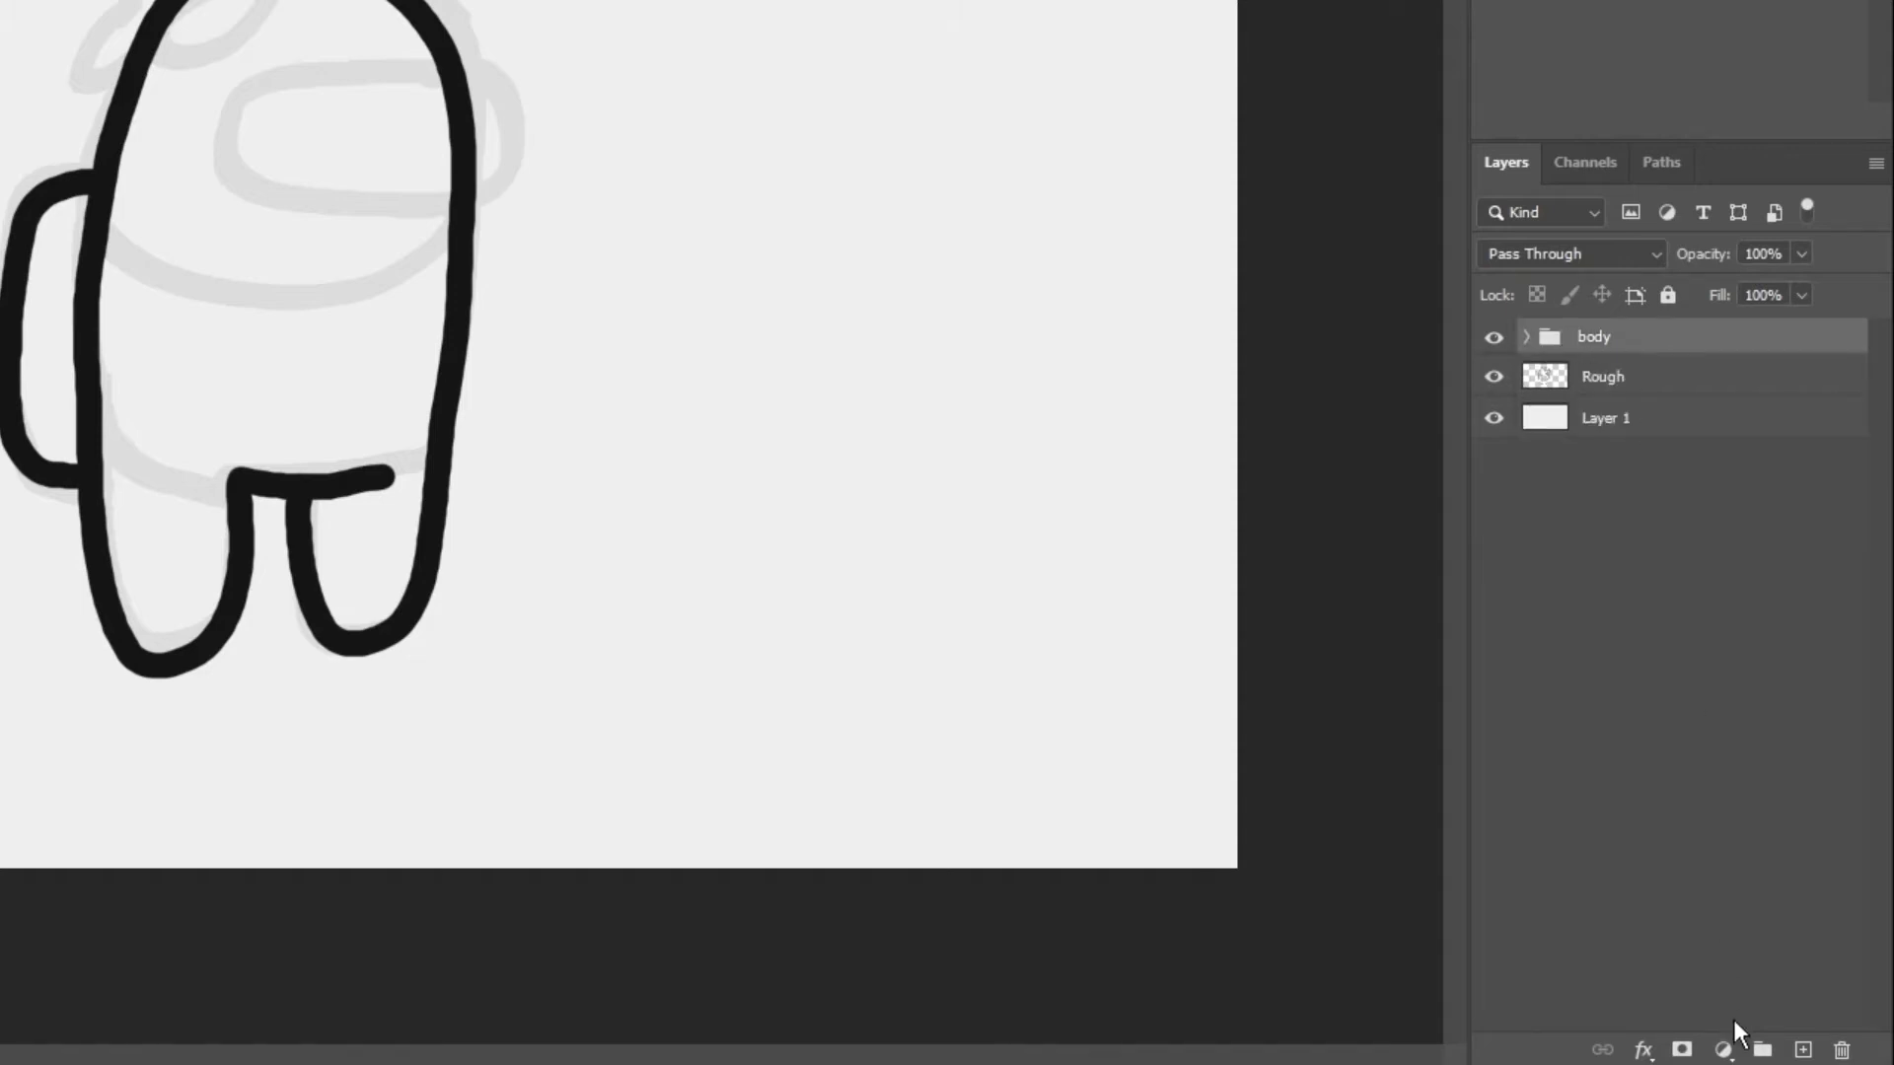
{"action": "left_click", "coordinate": [1762, 1049]}
{"action": "left_click_drag", "start_coordinate": [1689, 350], "coordinate": [1611, 342]}
{"action": "double_click", "coordinate": [1607, 337]}
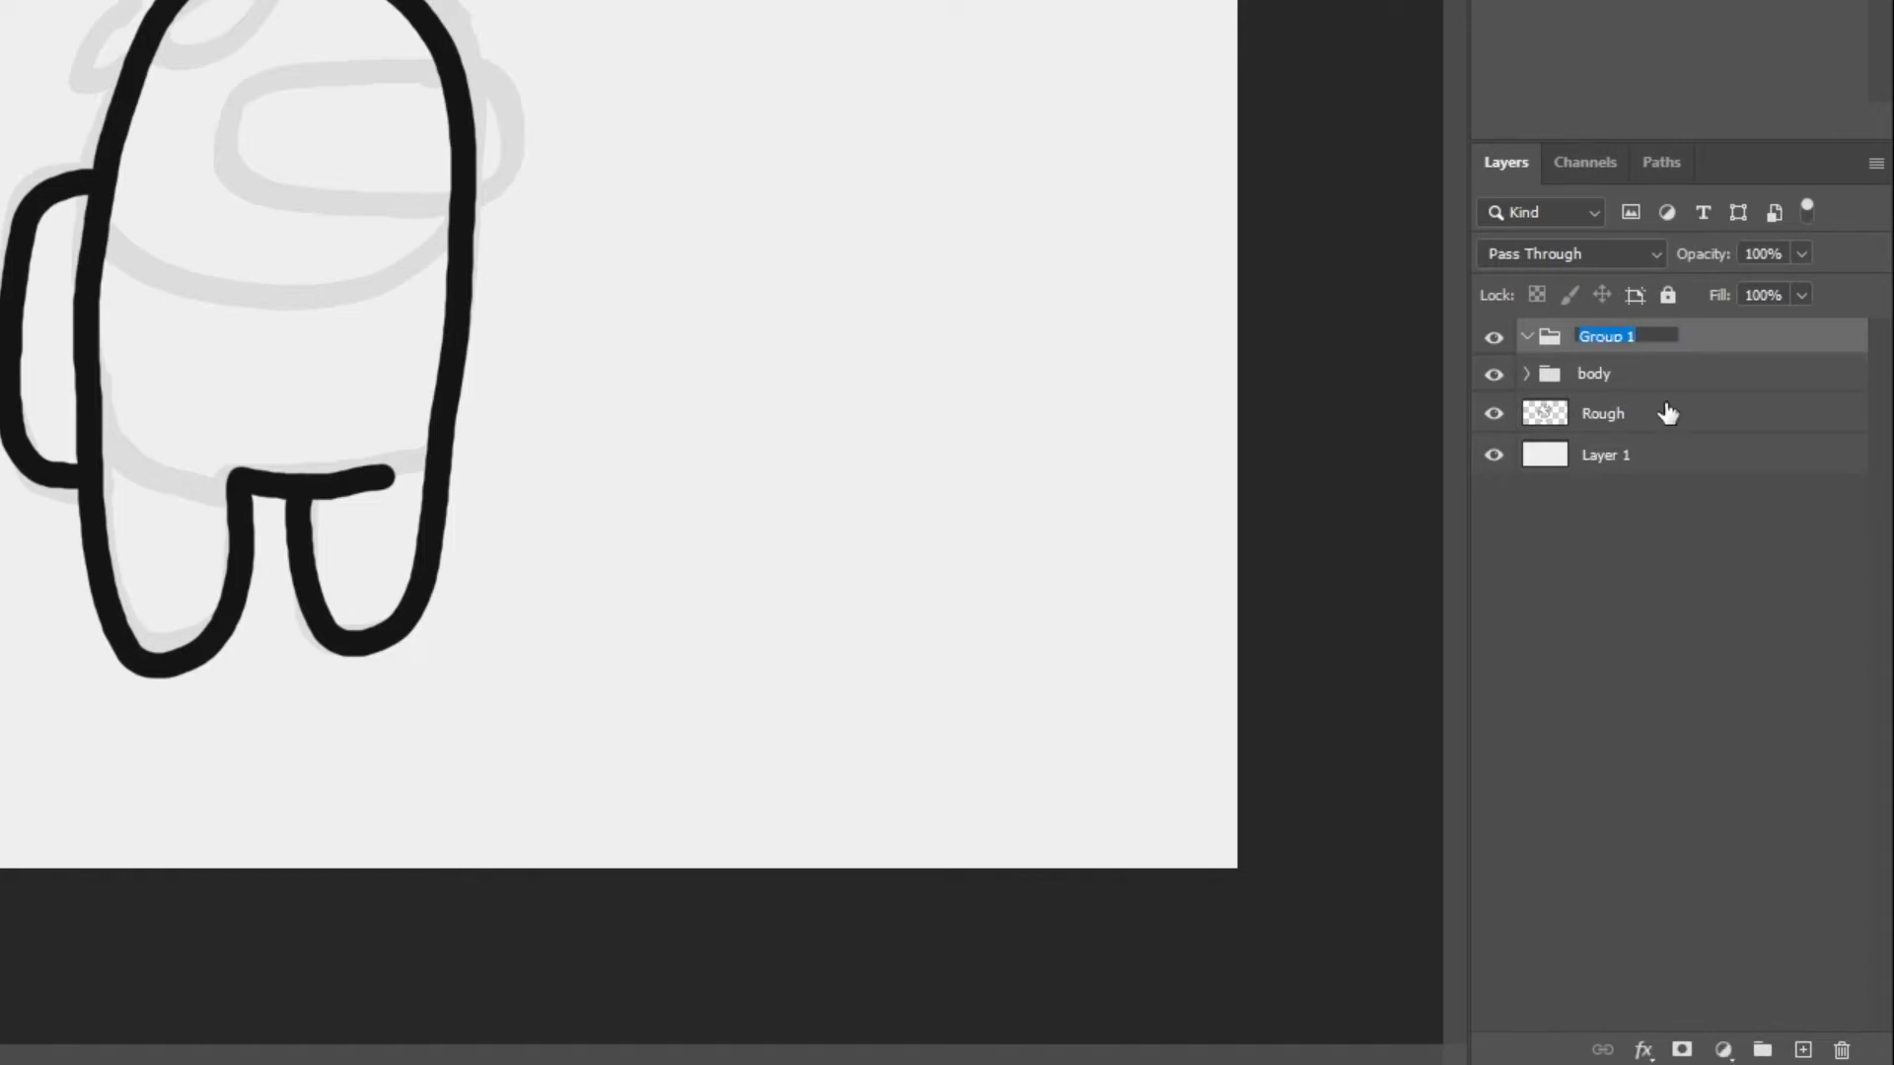
{"action": "type", "text": "eye"}
{"action": "key", "text": "Return"}
Add a layer named line in the eye group and trace the visor outline on it in black
{"action": "left_click", "coordinate": [1801, 1049]}
{"action": "double_click", "coordinate": [1633, 375]}
{"action": "type", "text": "line"}
{"action": "key", "text": "Return"}
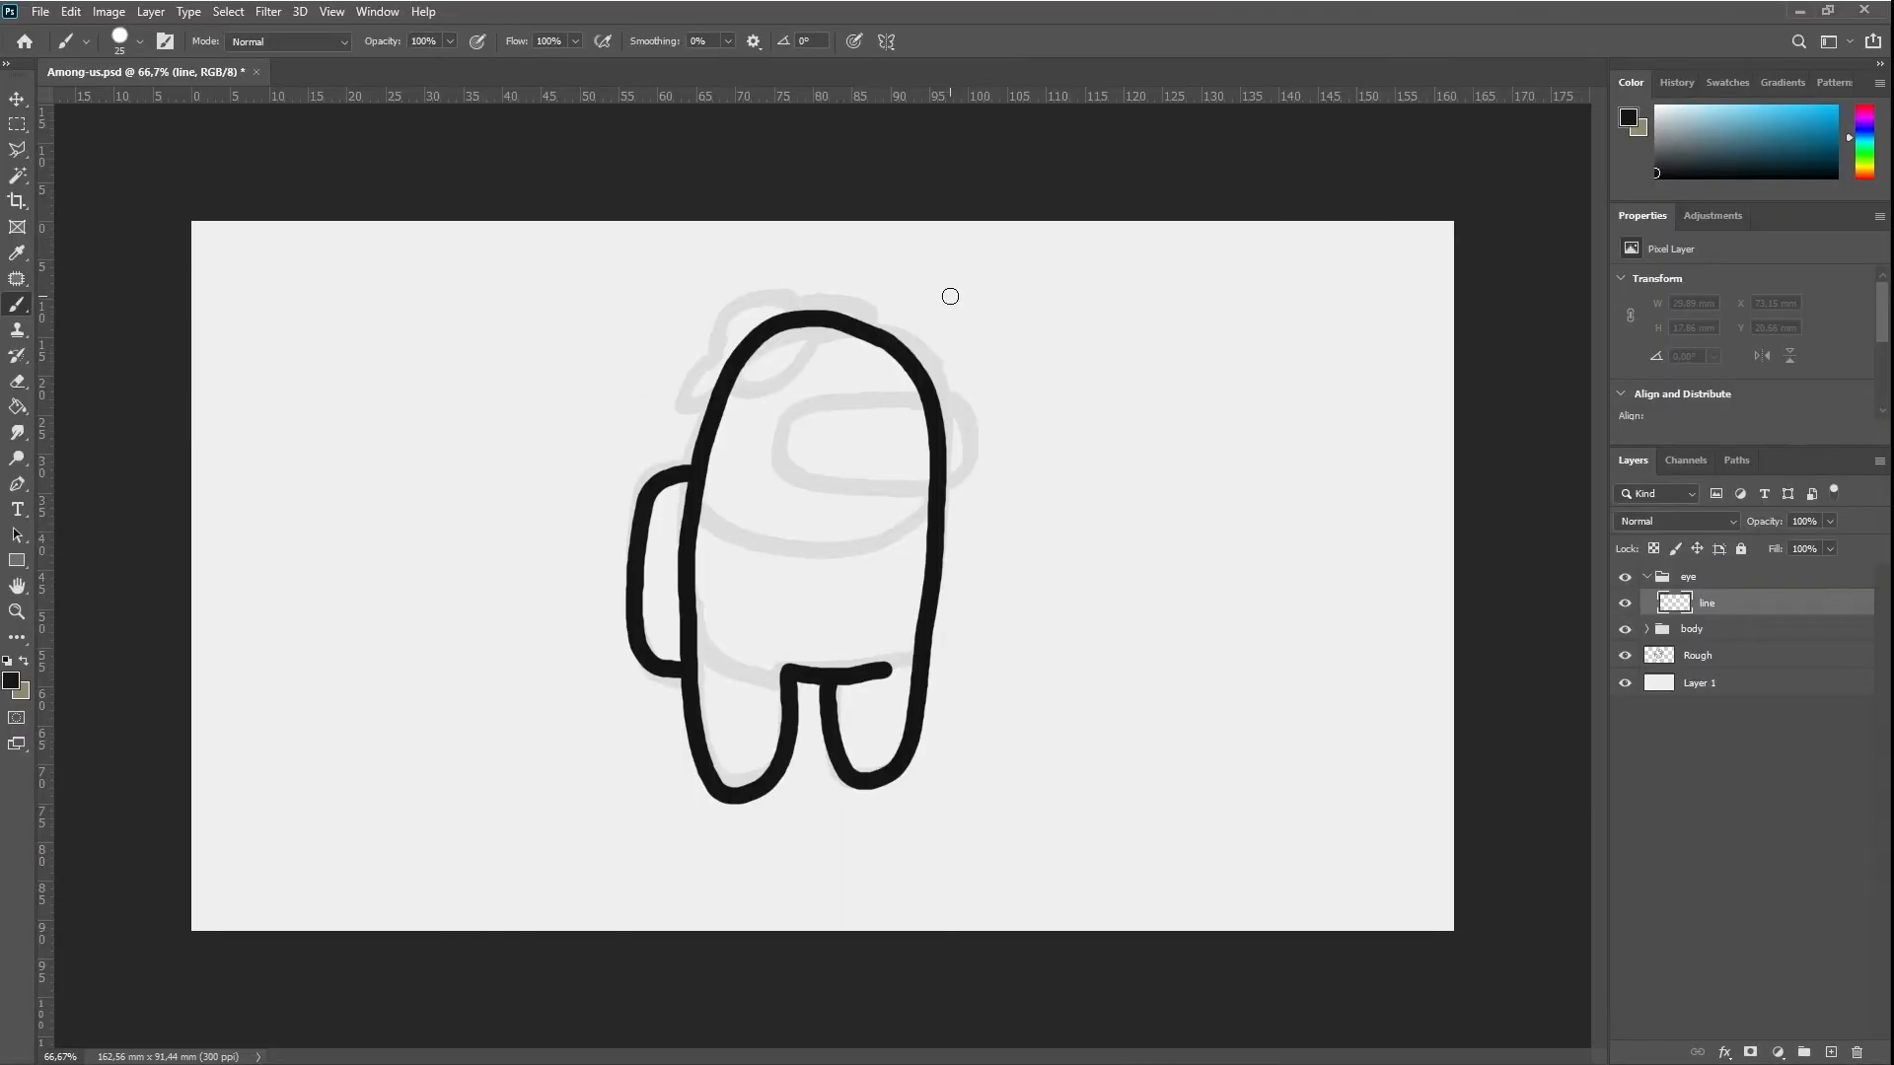
{"action": "mouse_move", "coordinate": [925, 403]}
{"action": "left_mouse_down"}
{"action": "mouse_move", "coordinate": [953, 454]}
{"action": "mouse_move", "coordinate": [907, 498]}
{"action": "mouse_move", "coordinate": [768, 468]}
{"action": "mouse_move", "coordinate": [767, 427]}
{"action": "mouse_move", "coordinate": [827, 396]}
{"action": "mouse_move", "coordinate": [894, 399]}
{"action": "mouse_move", "coordinate": [949, 435]}
{"action": "left_mouse_up"}
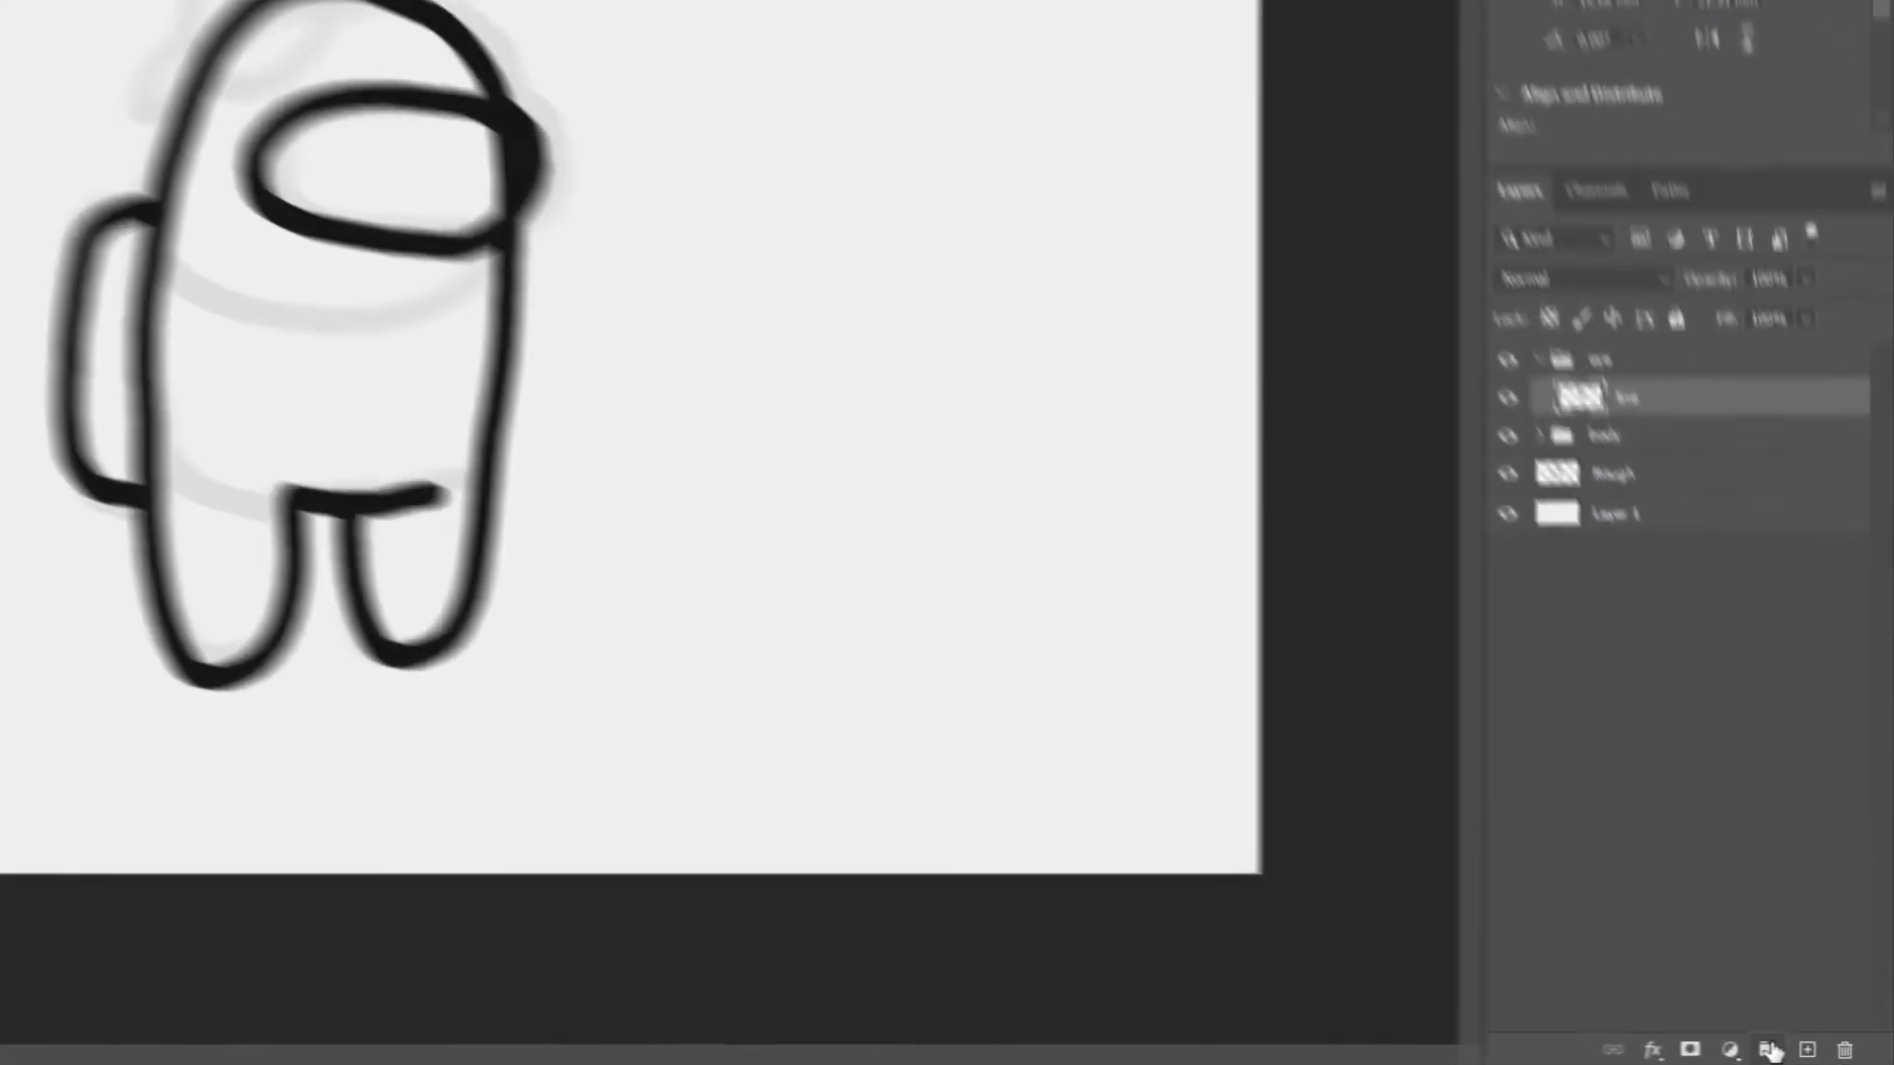
Create a group named color inside the eye group, above its line layer
{"action": "key", "text": "ctrl+g"}
{"action": "double_click", "coordinate": [1719, 597]}
{"action": "type", "text": "cocor"}
{"action": "key", "text": "Return"}
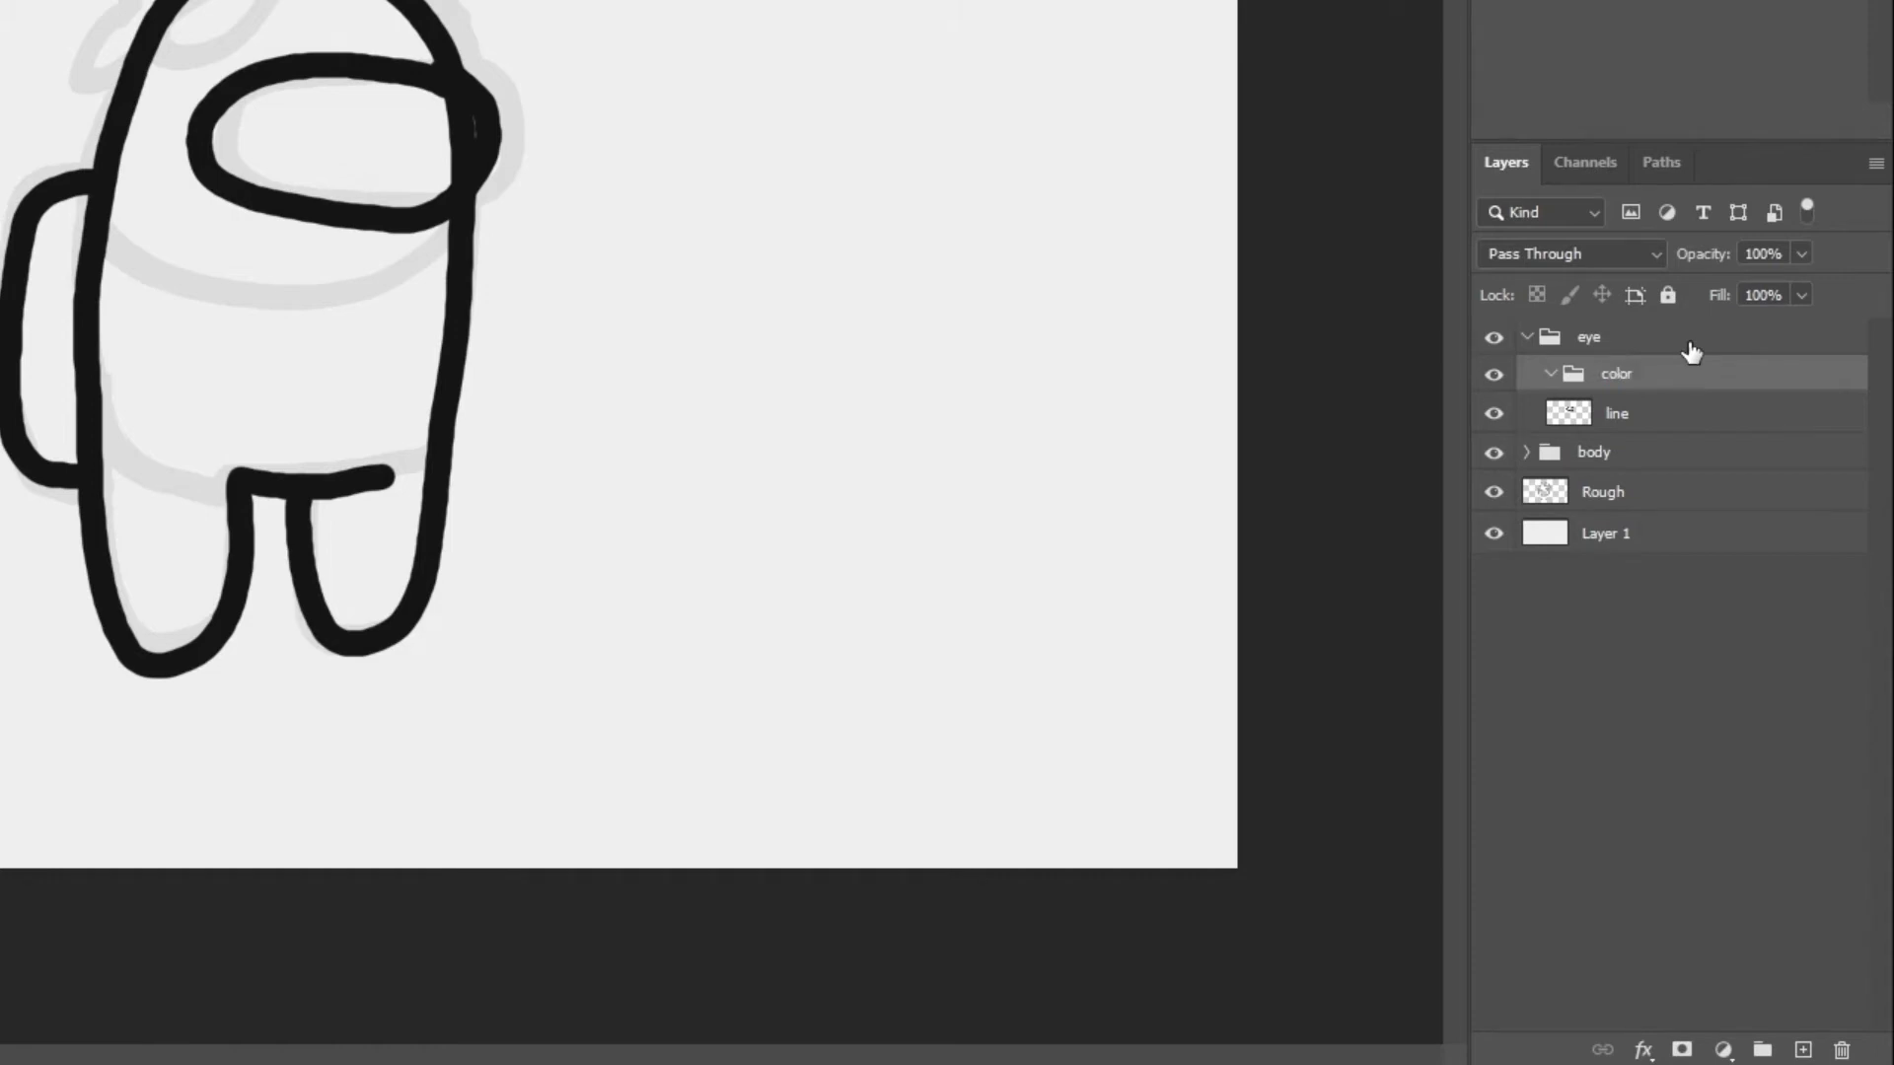
Add a layer named base inside the eye's color group
{"action": "left_click", "coordinate": [1802, 1049]}
{"action": "double_click", "coordinate": [1667, 412]}
{"action": "type", "text": "base"}
{"action": "key", "text": "Return"}
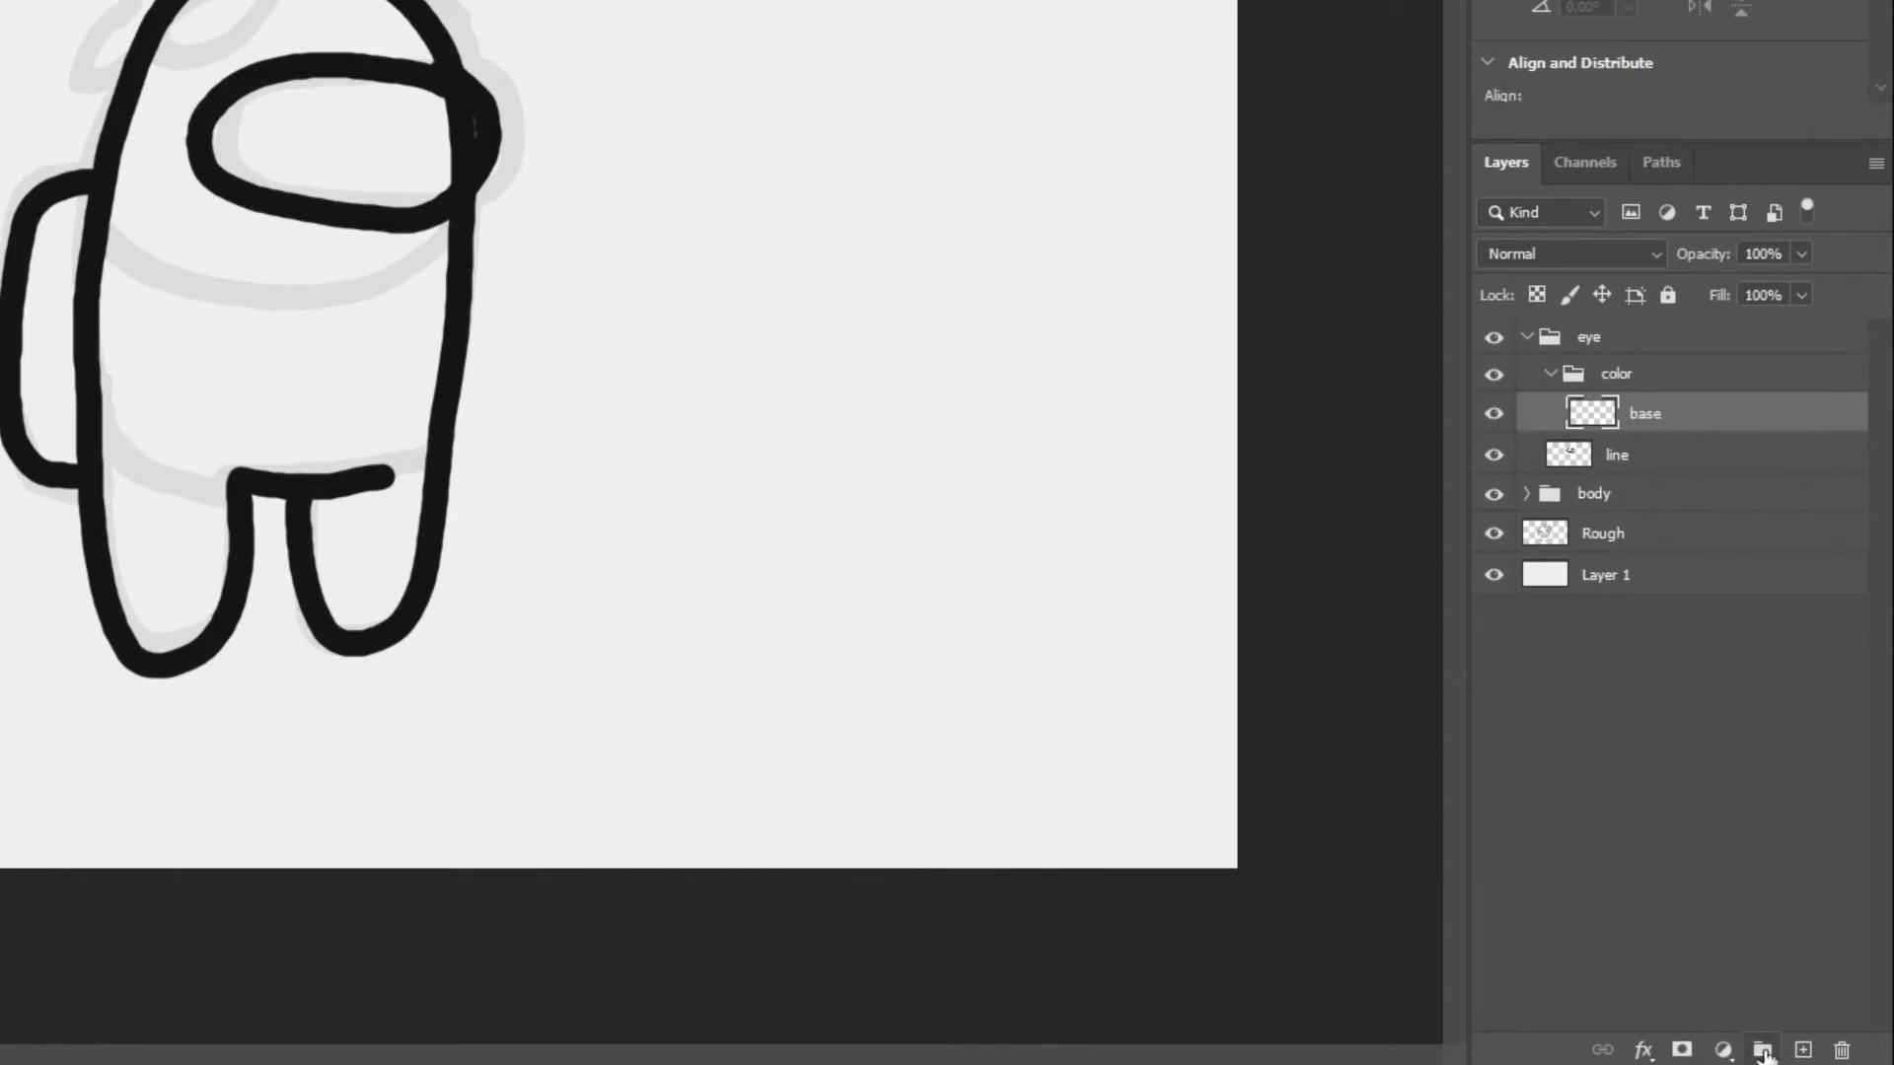
Add a layer named dark above base in the eye's color group
{"action": "left_click", "coordinate": [1802, 1049]}
{"action": "double_click", "coordinate": [1653, 412]}
{"action": "type", "text": "color"}
{"action": "key", "text": "Return"}
{"action": "double_click", "coordinate": [1648, 413]}
{"action": "type", "text": "dark"}
{"action": "key", "text": "Return"}
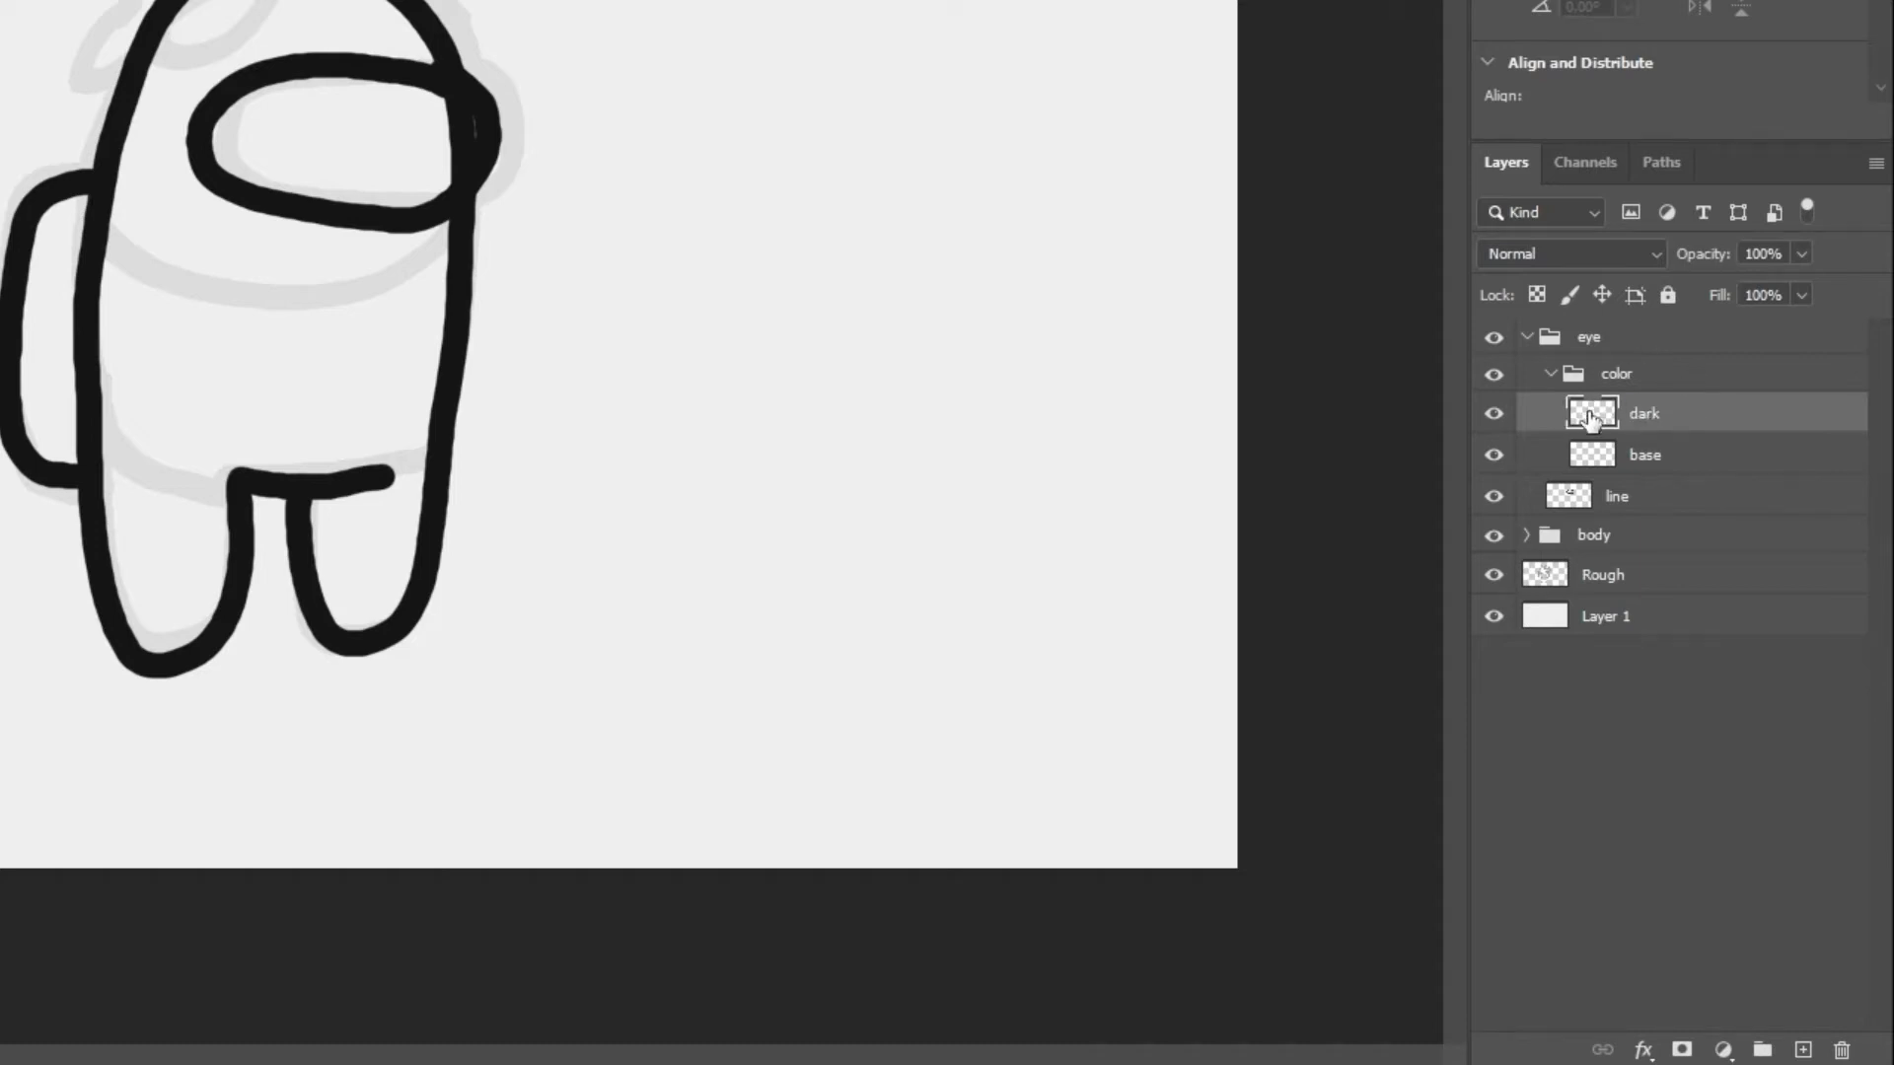
Collapse the eye's color group and the eye group, and create a group named egg above eye
{"action": "left_click", "coordinate": [1551, 372]}
{"action": "left_click", "coordinate": [1525, 336]}
{"action": "left_click", "coordinate": [1762, 1048]}
{"action": "double_click", "coordinate": [1597, 336]}
{"action": "type", "text": "egg"}
{"action": "key", "text": "Return"}
Add a layer named line in the egg group and trace the egg hat's outline on it in black
{"action": "left_click", "coordinate": [1801, 1048]}
{"action": "double_click", "coordinate": [1632, 374]}
{"action": "type", "text": "line"}
{"action": "key", "text": "Return"}
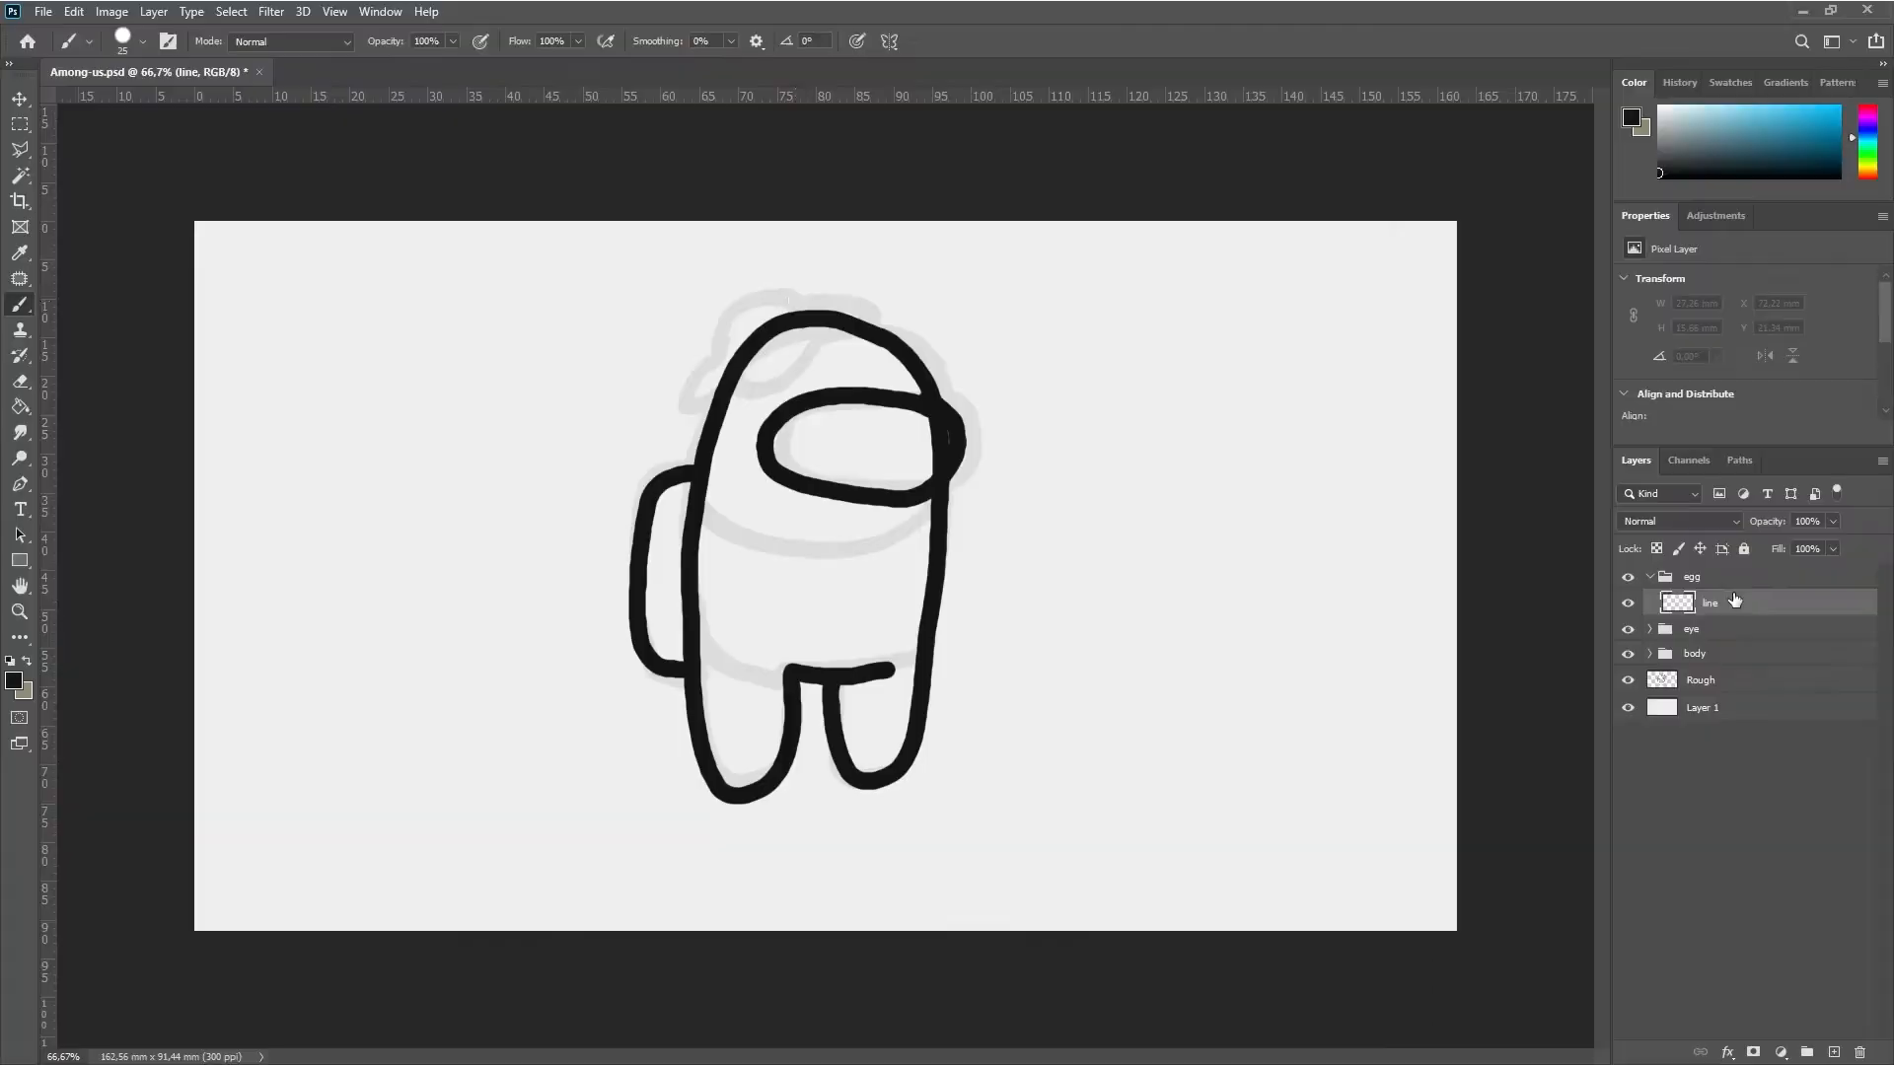
{"action": "mouse_move", "coordinate": [797, 305]}
{"action": "left_mouse_down"}
{"action": "mouse_move", "coordinate": [726, 397]}
{"action": "mouse_move", "coordinate": [803, 299]}
{"action": "left_mouse_up"}
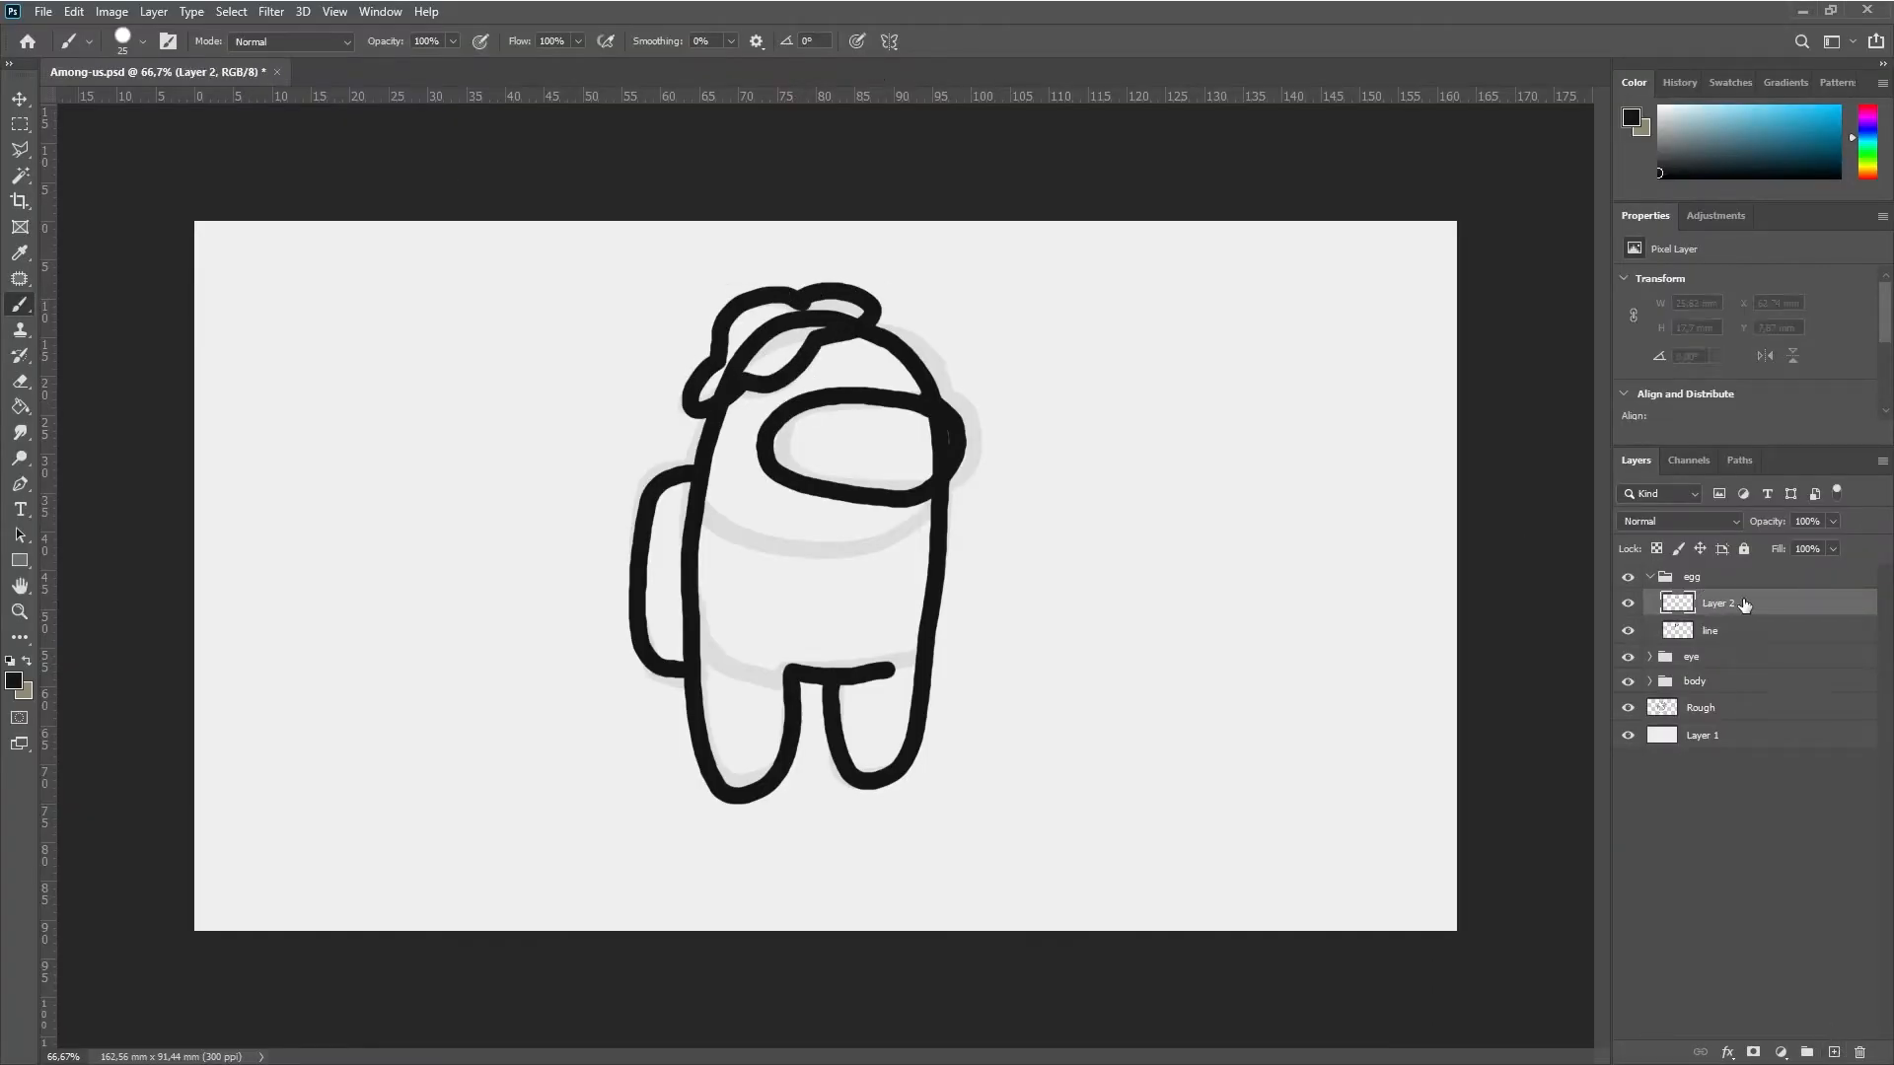
Expand the eye group and move its color group below its line layer
{"action": "left_click", "coordinate": [1650, 629]}
{"action": "left_click_drag", "start_coordinate": [1681, 652], "coordinate": [1755, 688]}
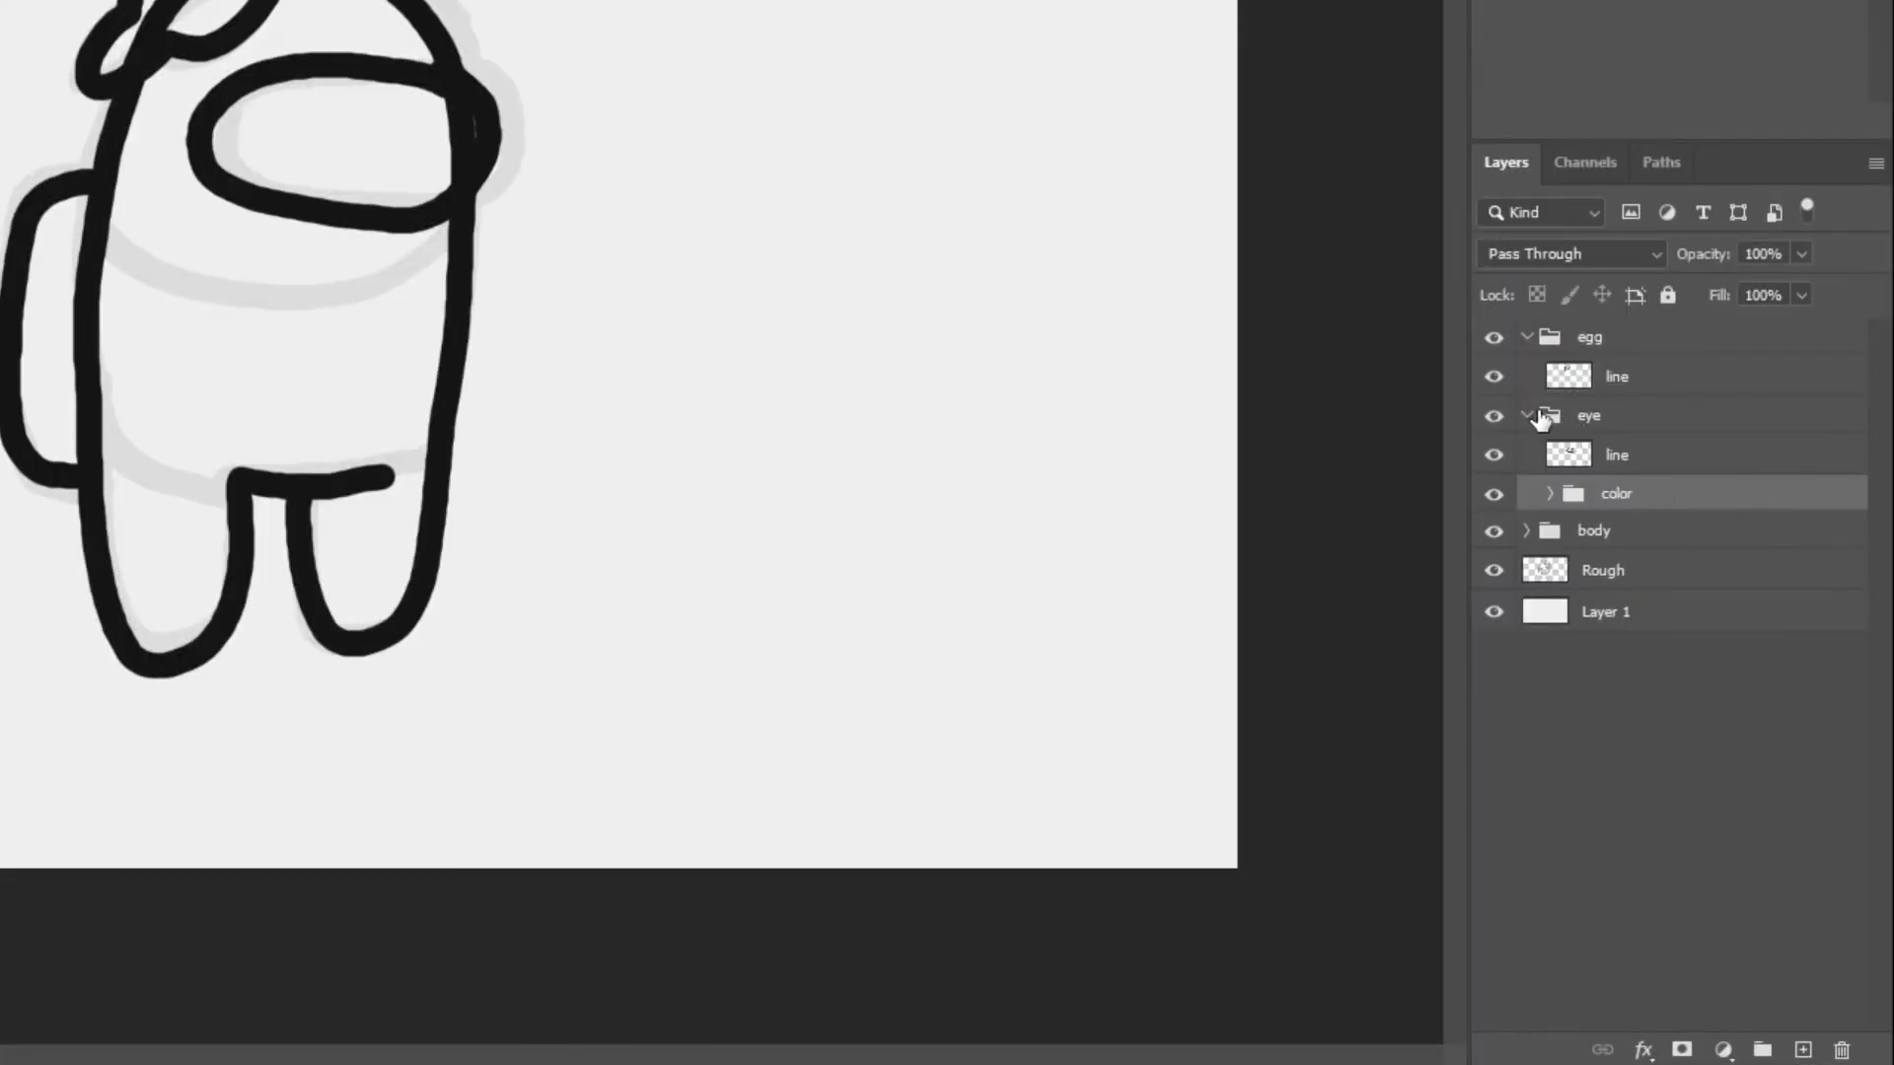
Create a group named color inside the egg group and place it below the line layer
{"action": "left_click", "coordinate": [1620, 377]}
{"action": "left_click", "coordinate": [1752, 1045]}
{"action": "double_click", "coordinate": [1639, 376]}
{"action": "type", "text": "co"}
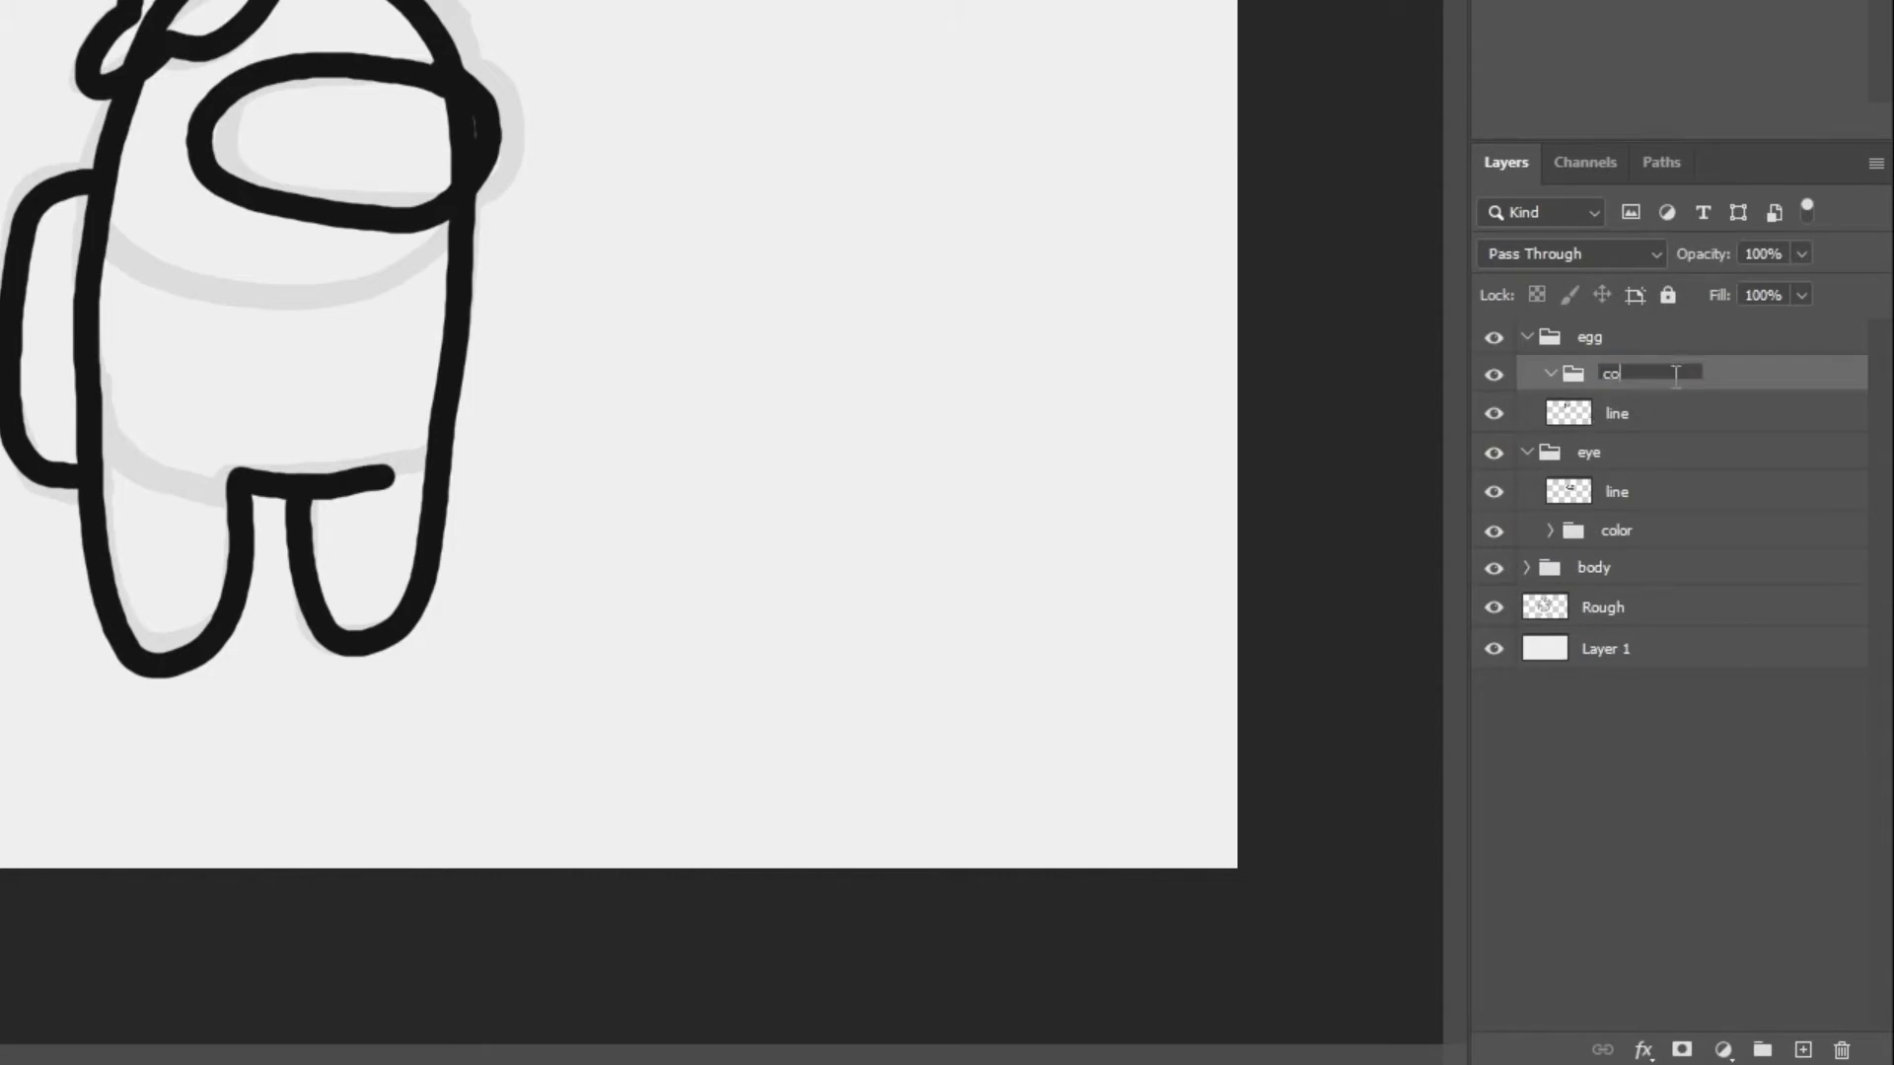
{"action": "key", "text": "Return"}
{"action": "left_click_drag", "start_coordinate": [1681, 369], "coordinate": [1618, 414]}
Add a layer named base inside the egg's color group
{"action": "left_click", "coordinate": [1803, 1050]}
{"action": "double_click", "coordinate": [1653, 455]}
{"action": "type", "text": "base"}
{"action": "key", "text": "Return"}
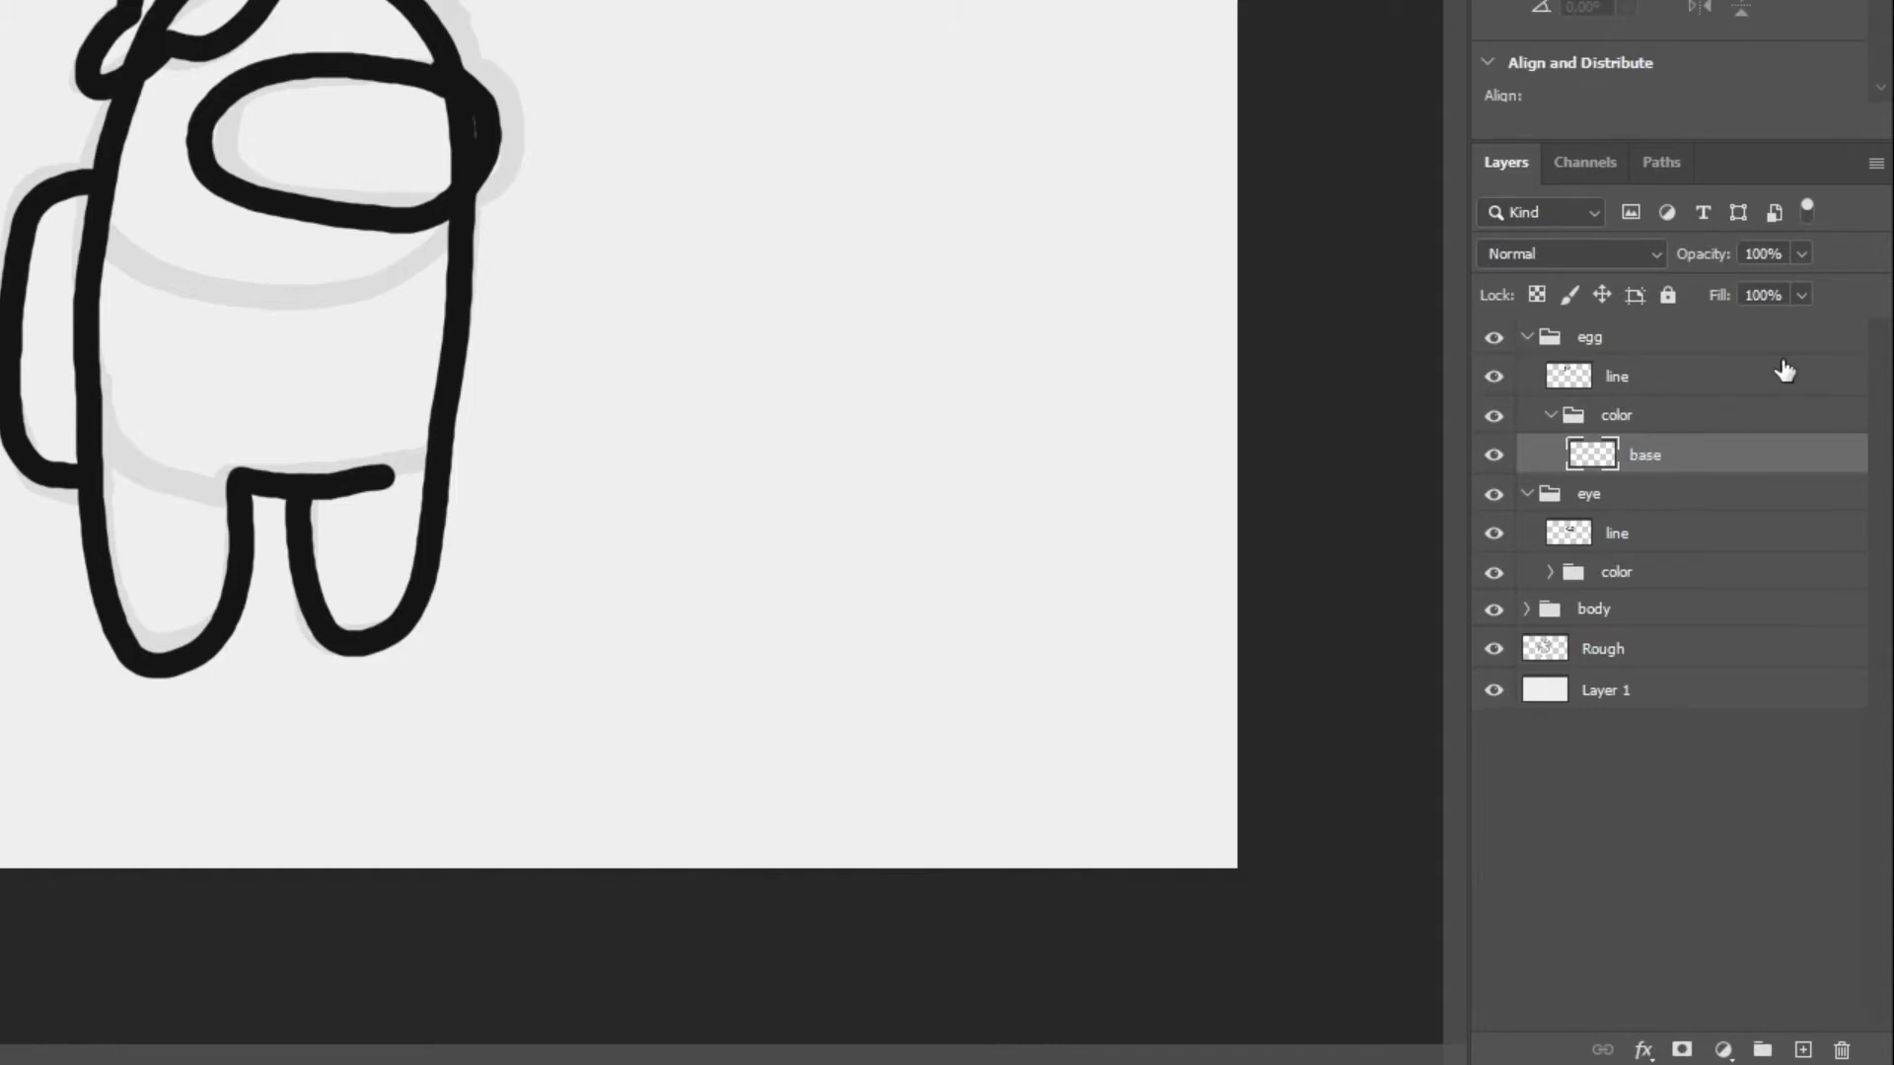
Add a layer named dark above base in the egg's color group
{"action": "left_click", "coordinate": [1802, 1050]}
{"action": "double_click", "coordinate": [1661, 454]}
{"action": "type", "text": "da"}
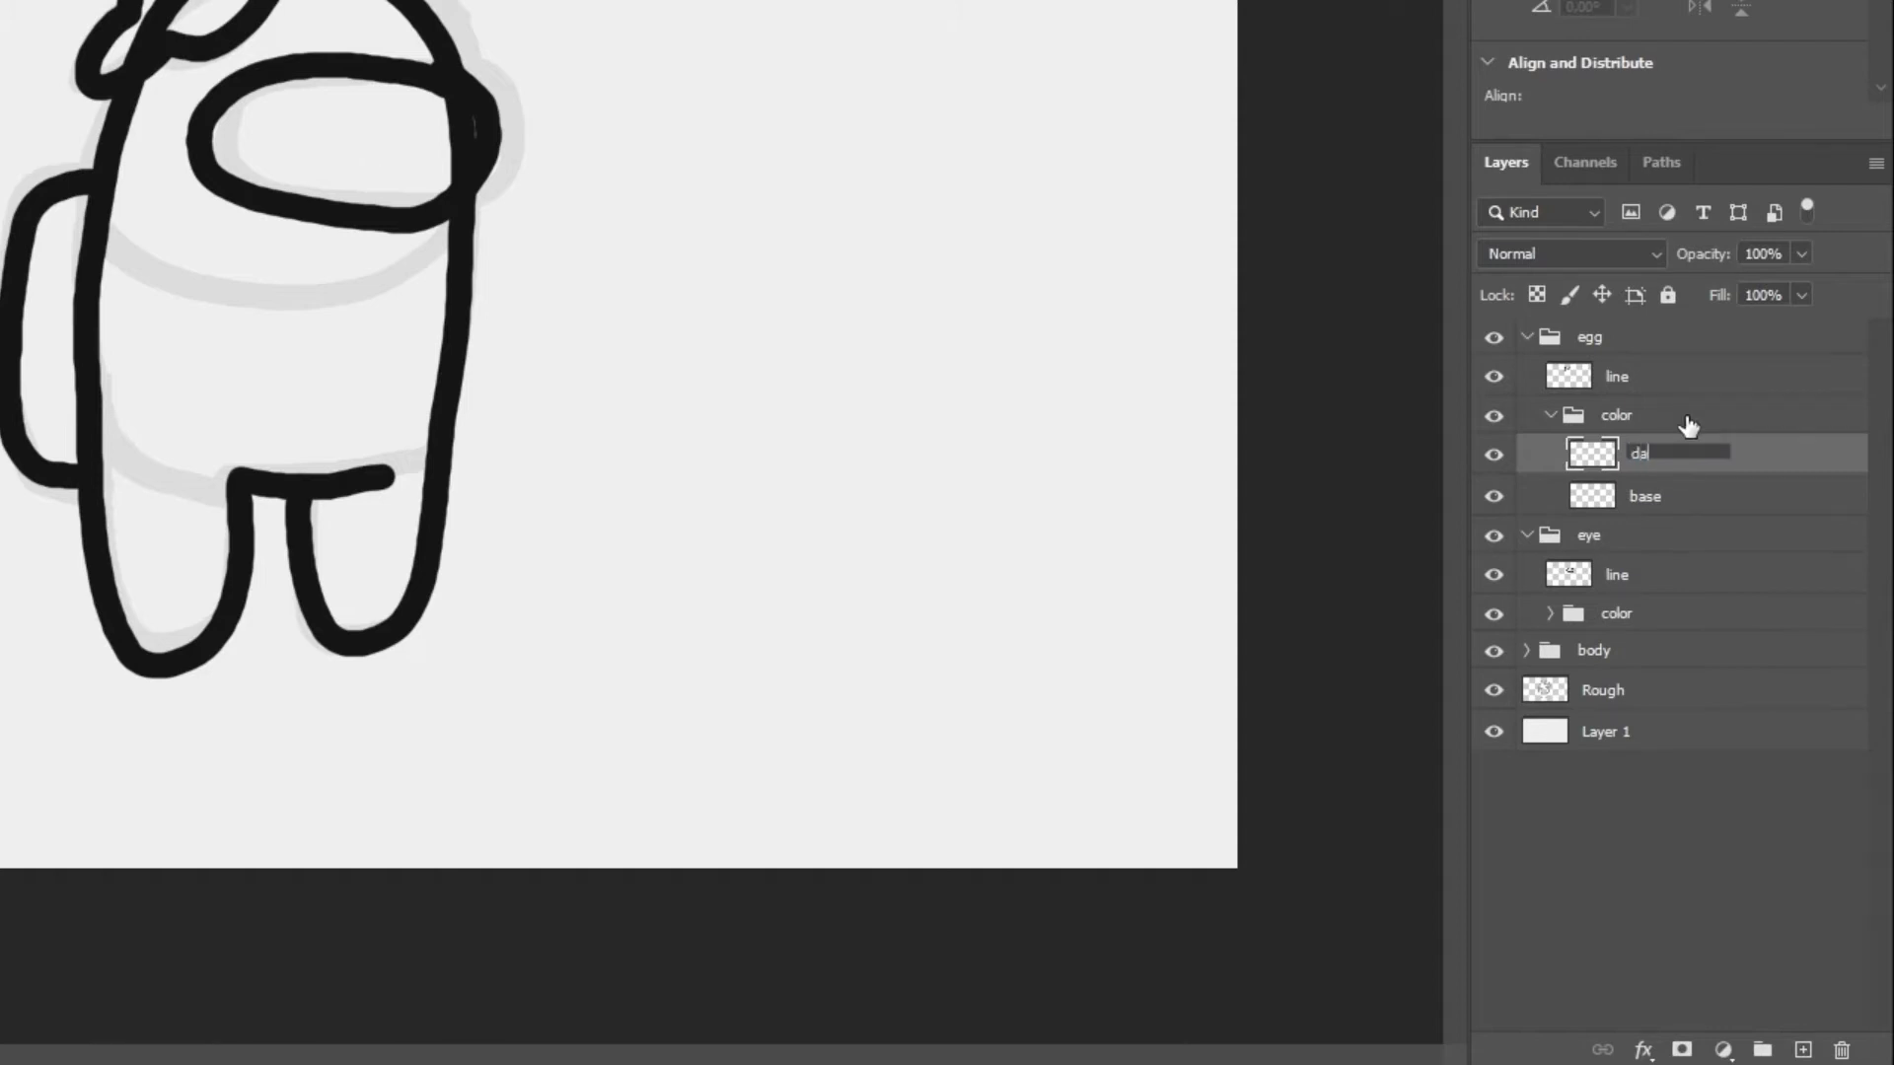
{"action": "type", "text": "rk"}
{"action": "key", "text": "Return"}
Add a layer named yolk and place it above dark in the egg's color group
{"action": "left_click", "coordinate": [1669, 498]}
{"action": "left_click", "coordinate": [1803, 1050]}
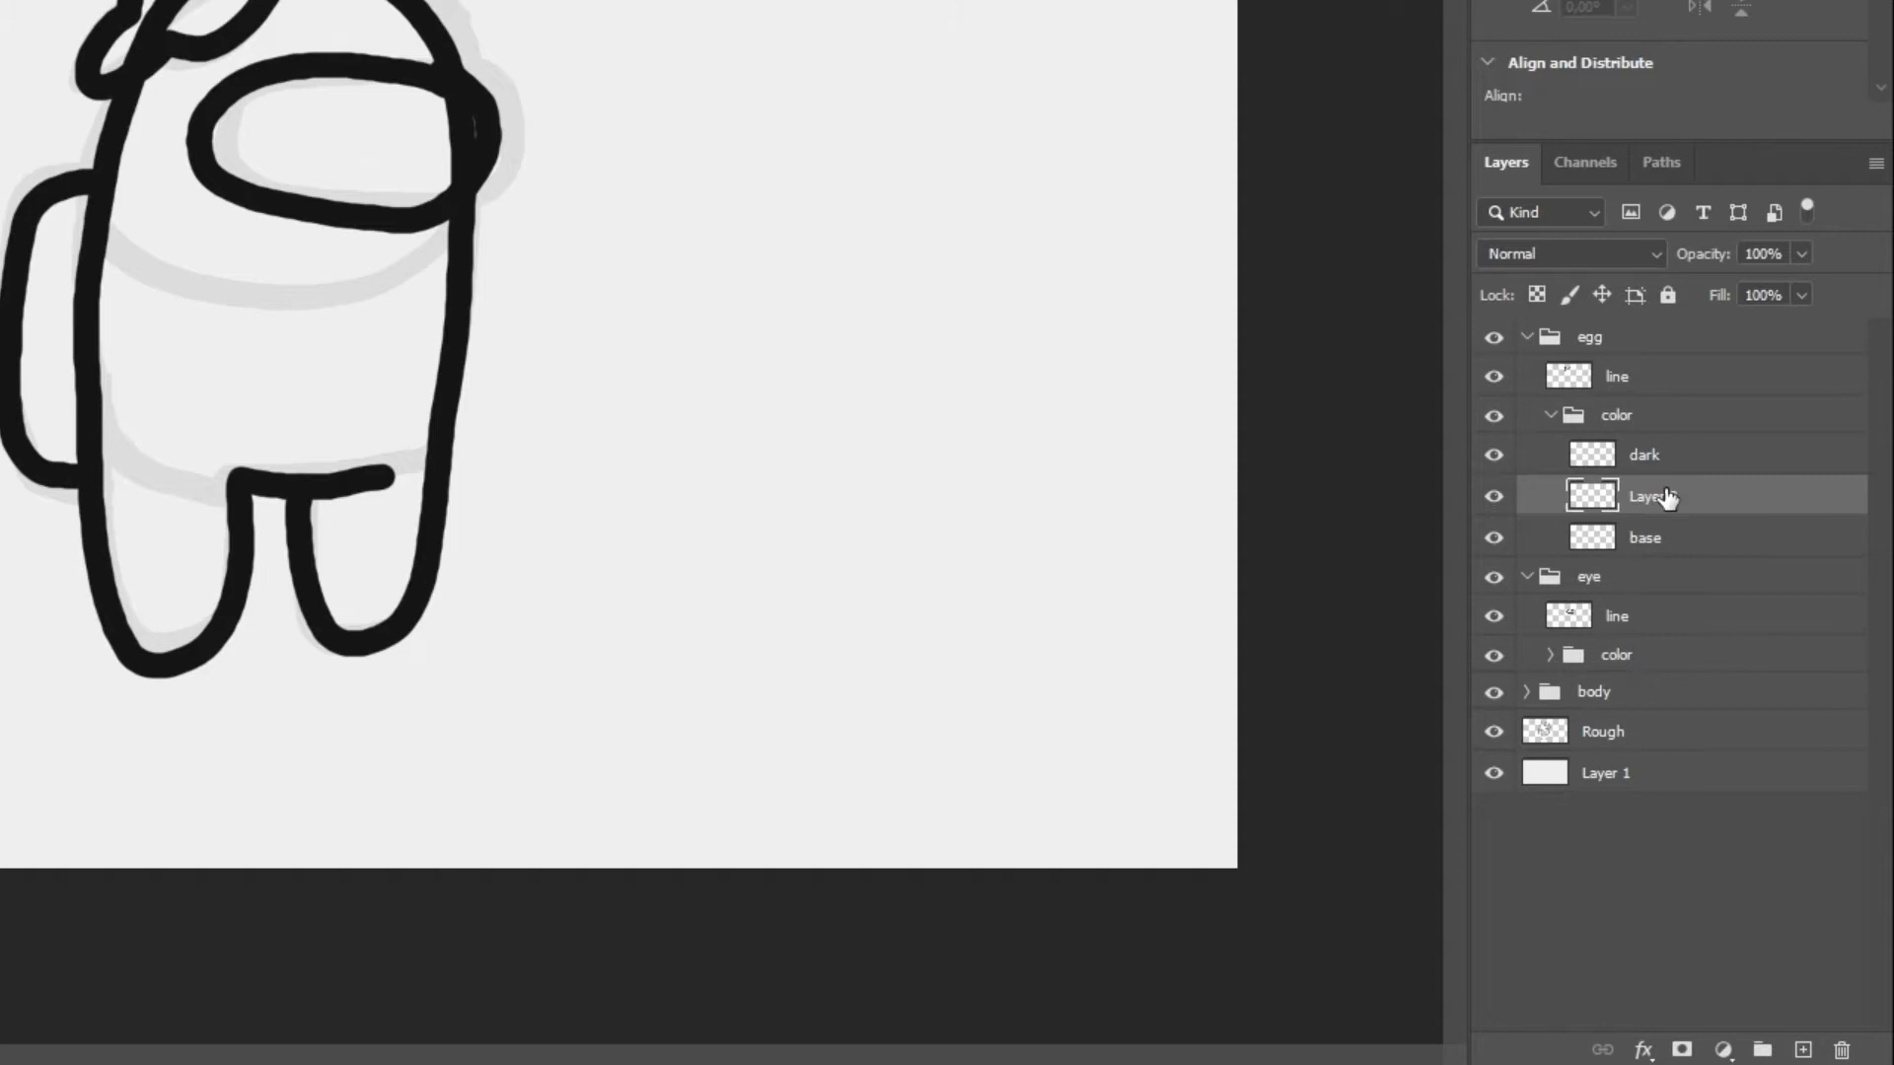
{"action": "left_click_drag", "start_coordinate": [1742, 494], "coordinate": [1738, 450]}
{"action": "double_click", "coordinate": [1642, 458]}
{"action": "type", "text": "v"}
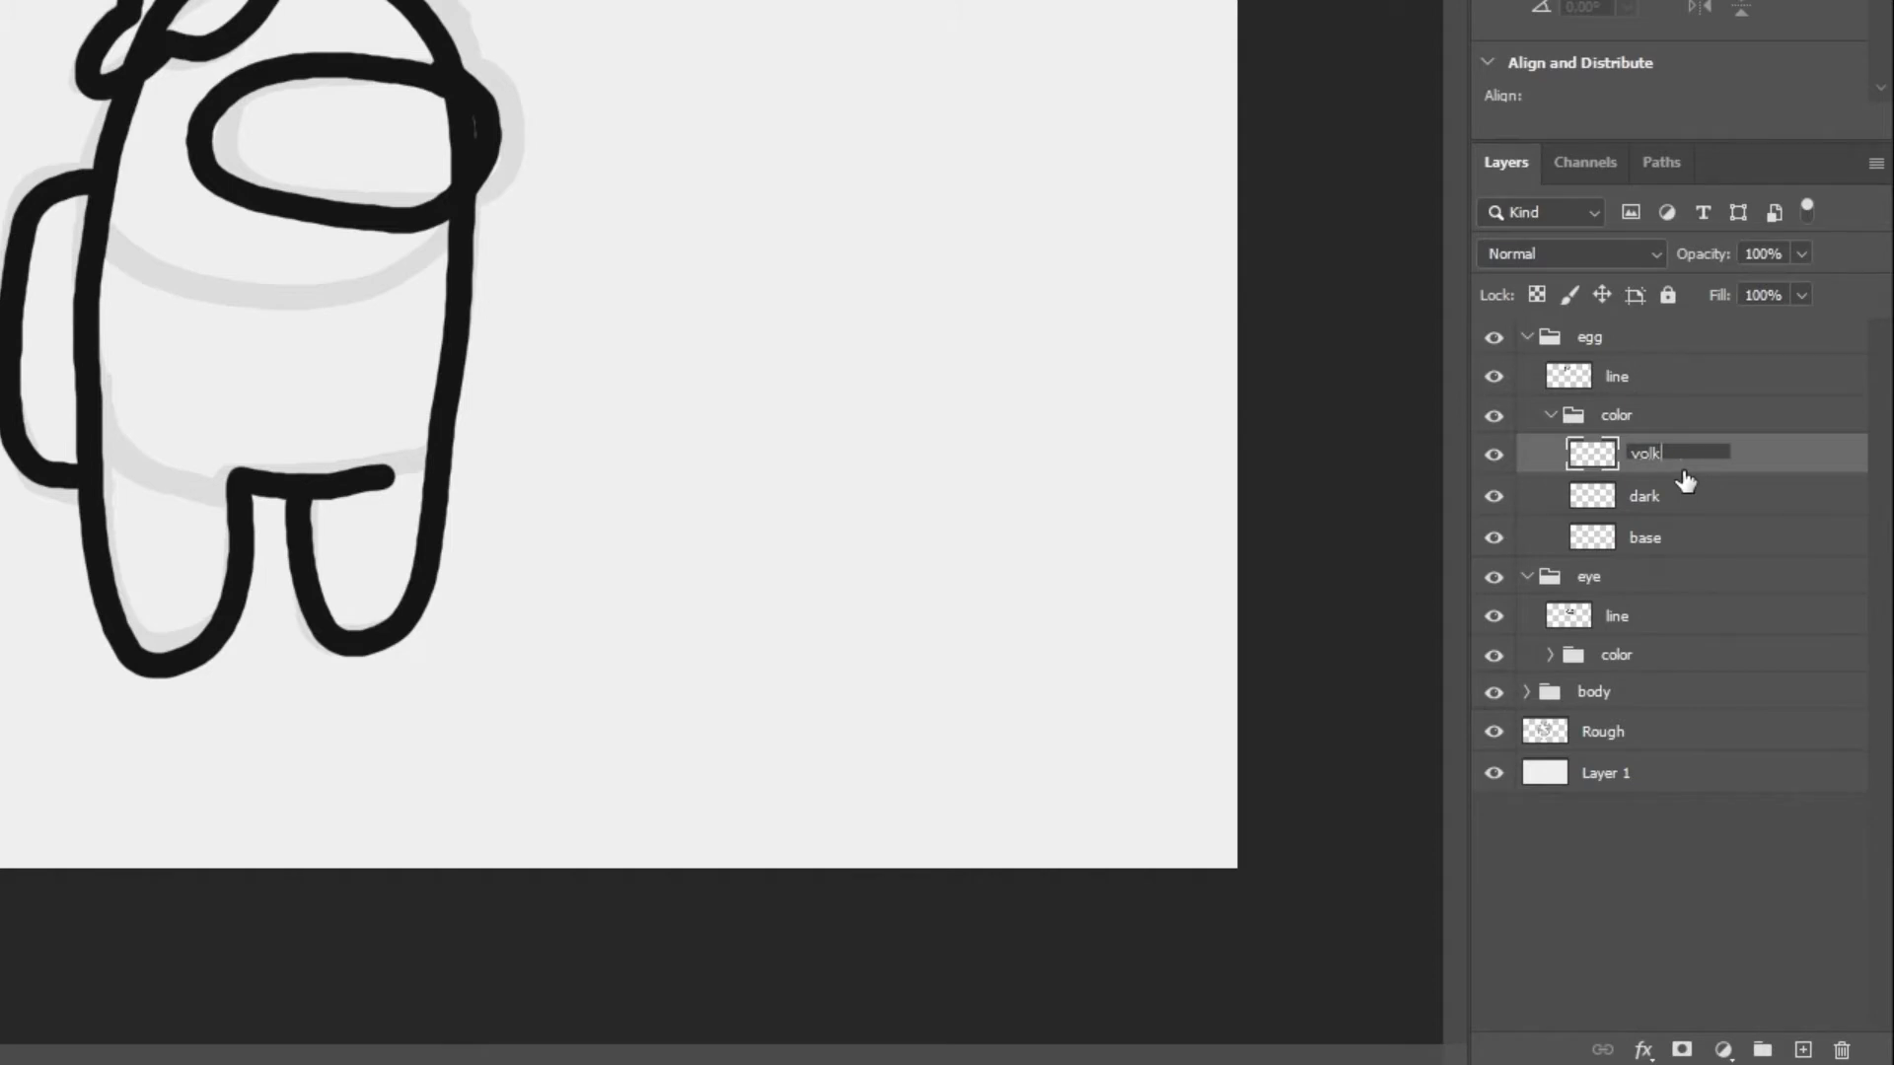
{"action": "key", "text": "Return"}
Add a layer named light above the yolk layer in the egg's color group
{"action": "left_click", "coordinate": [1803, 1049]}
{"action": "double_click", "coordinate": [1657, 454]}
{"action": "type", "text": "light"}
{"action": "key", "text": "Return"}
Collapse the egg's color group and the egg and eye groups, and hide the Rough layer
{"action": "left_click", "coordinate": [1550, 416]}
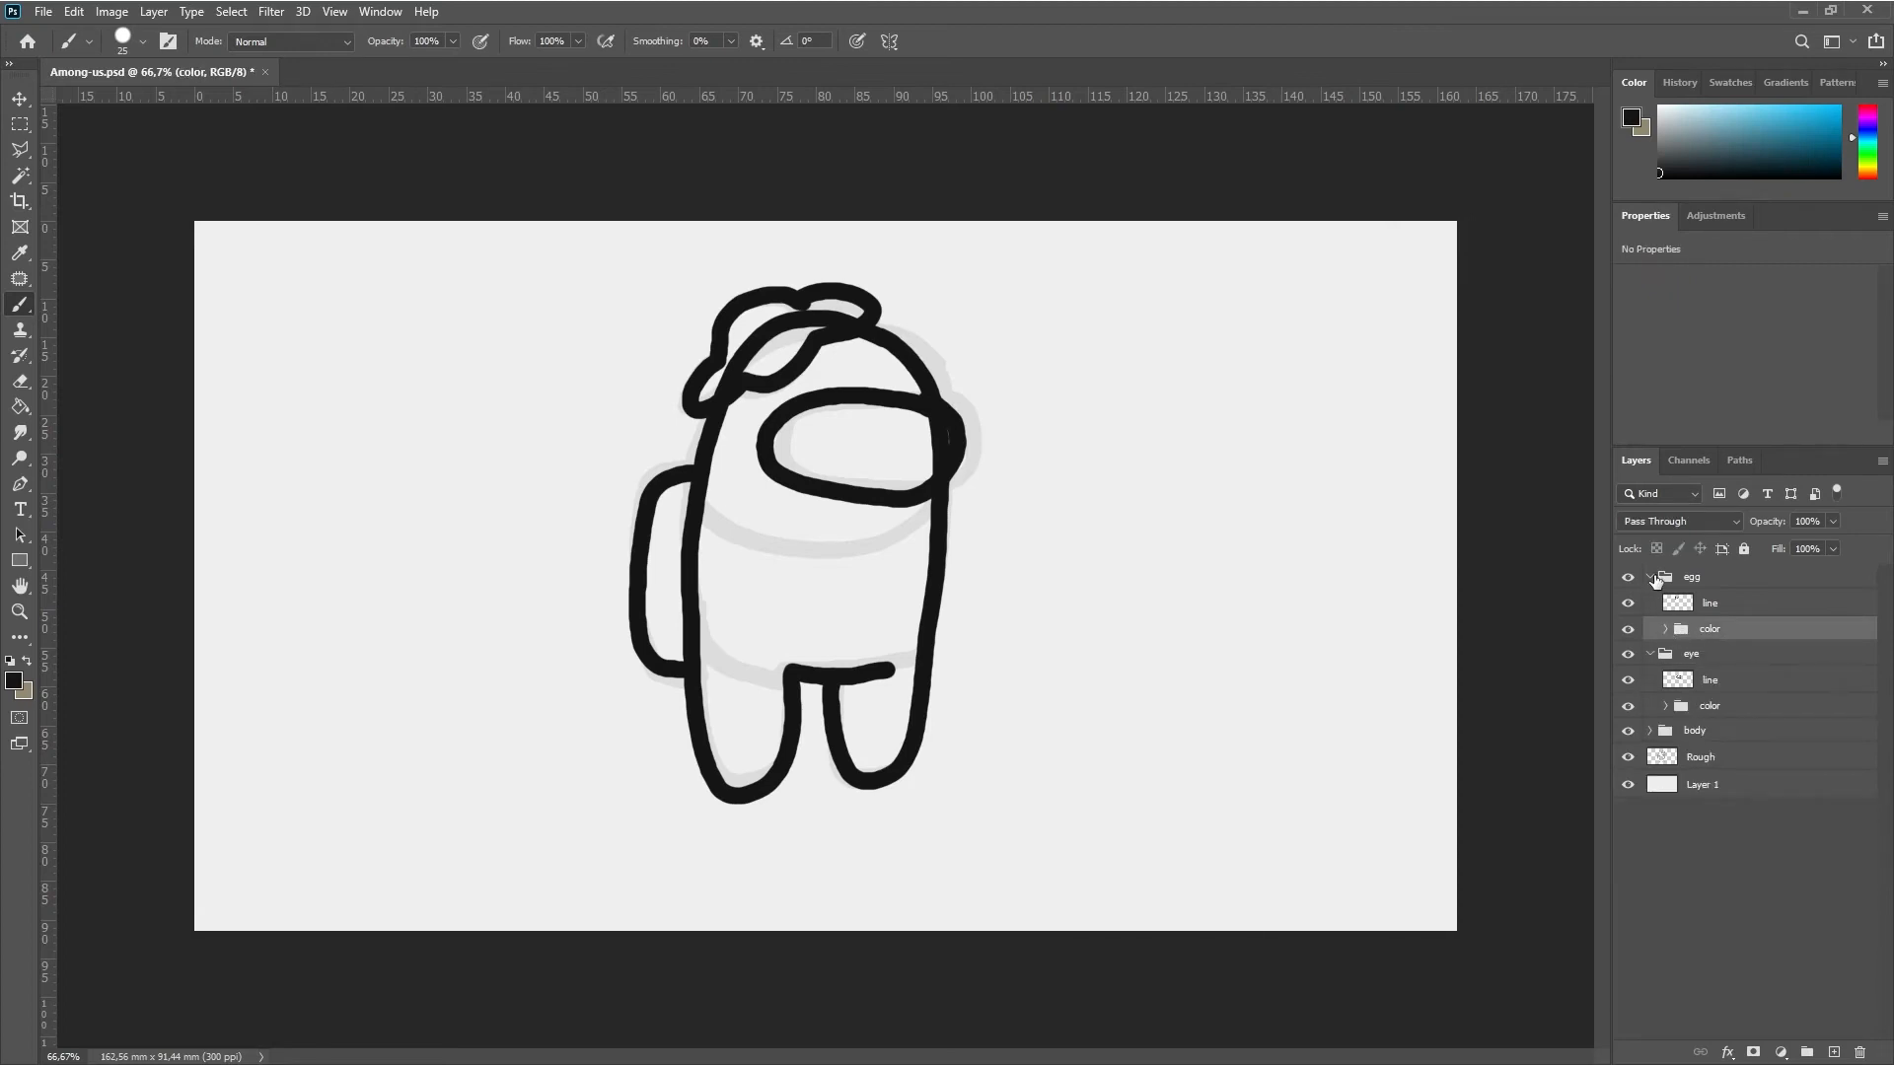
{"action": "left_click", "coordinate": [1650, 577]}
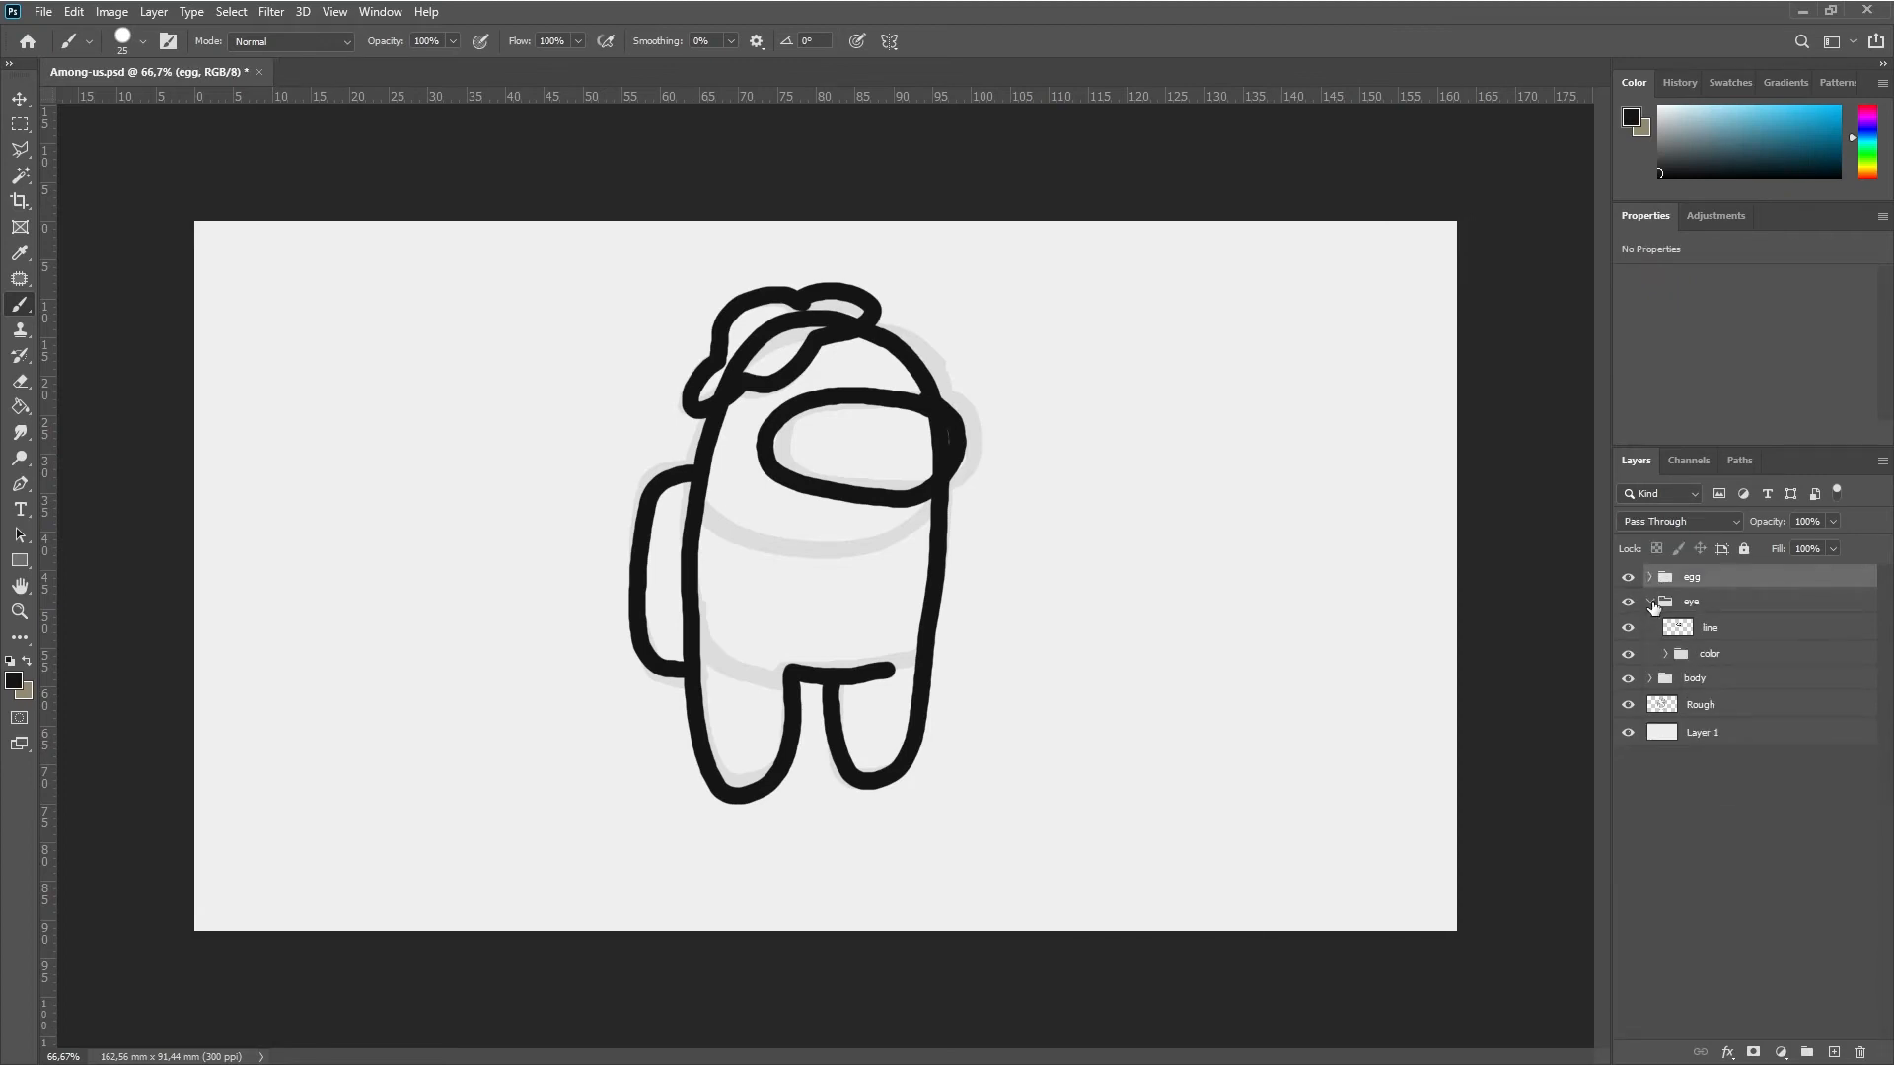
{"action": "left_click", "coordinate": [1651, 602]}
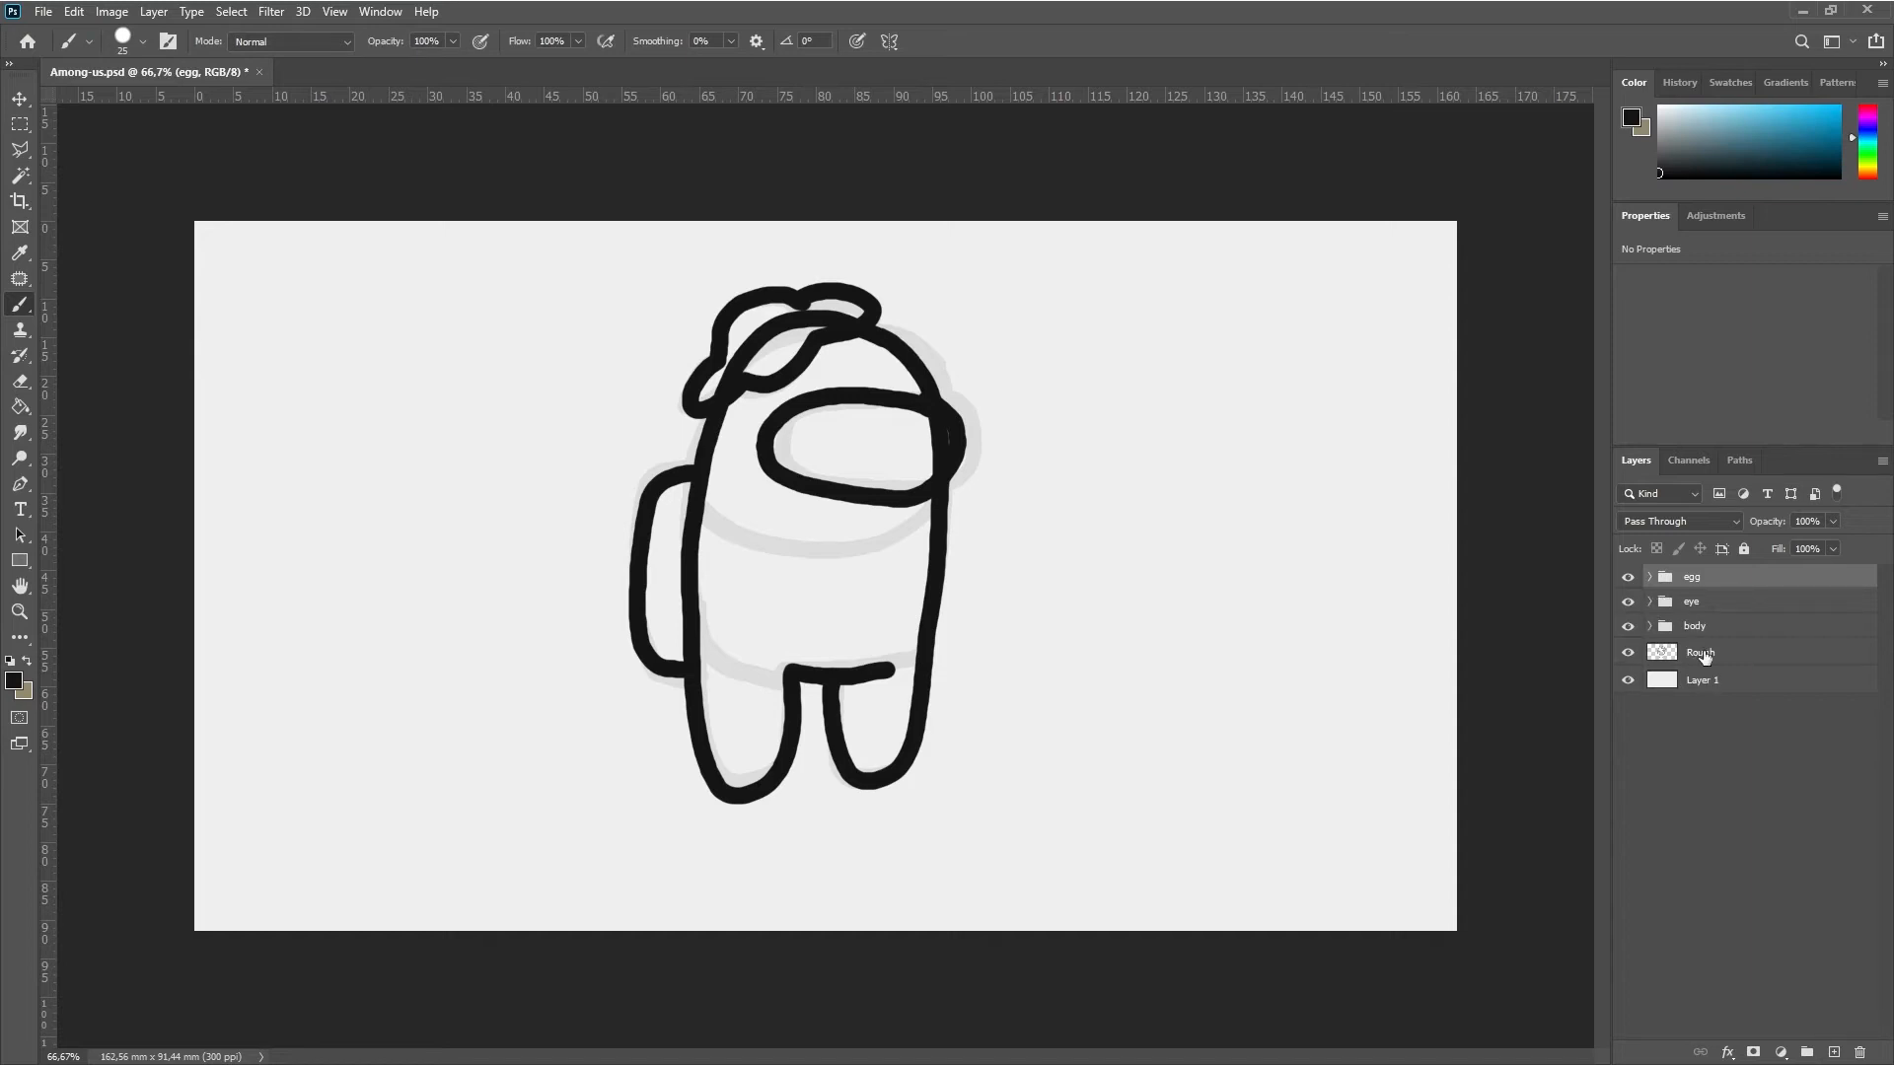
{"action": "left_click", "coordinate": [1704, 657]}
{"action": "left_click", "coordinate": [1627, 652]}
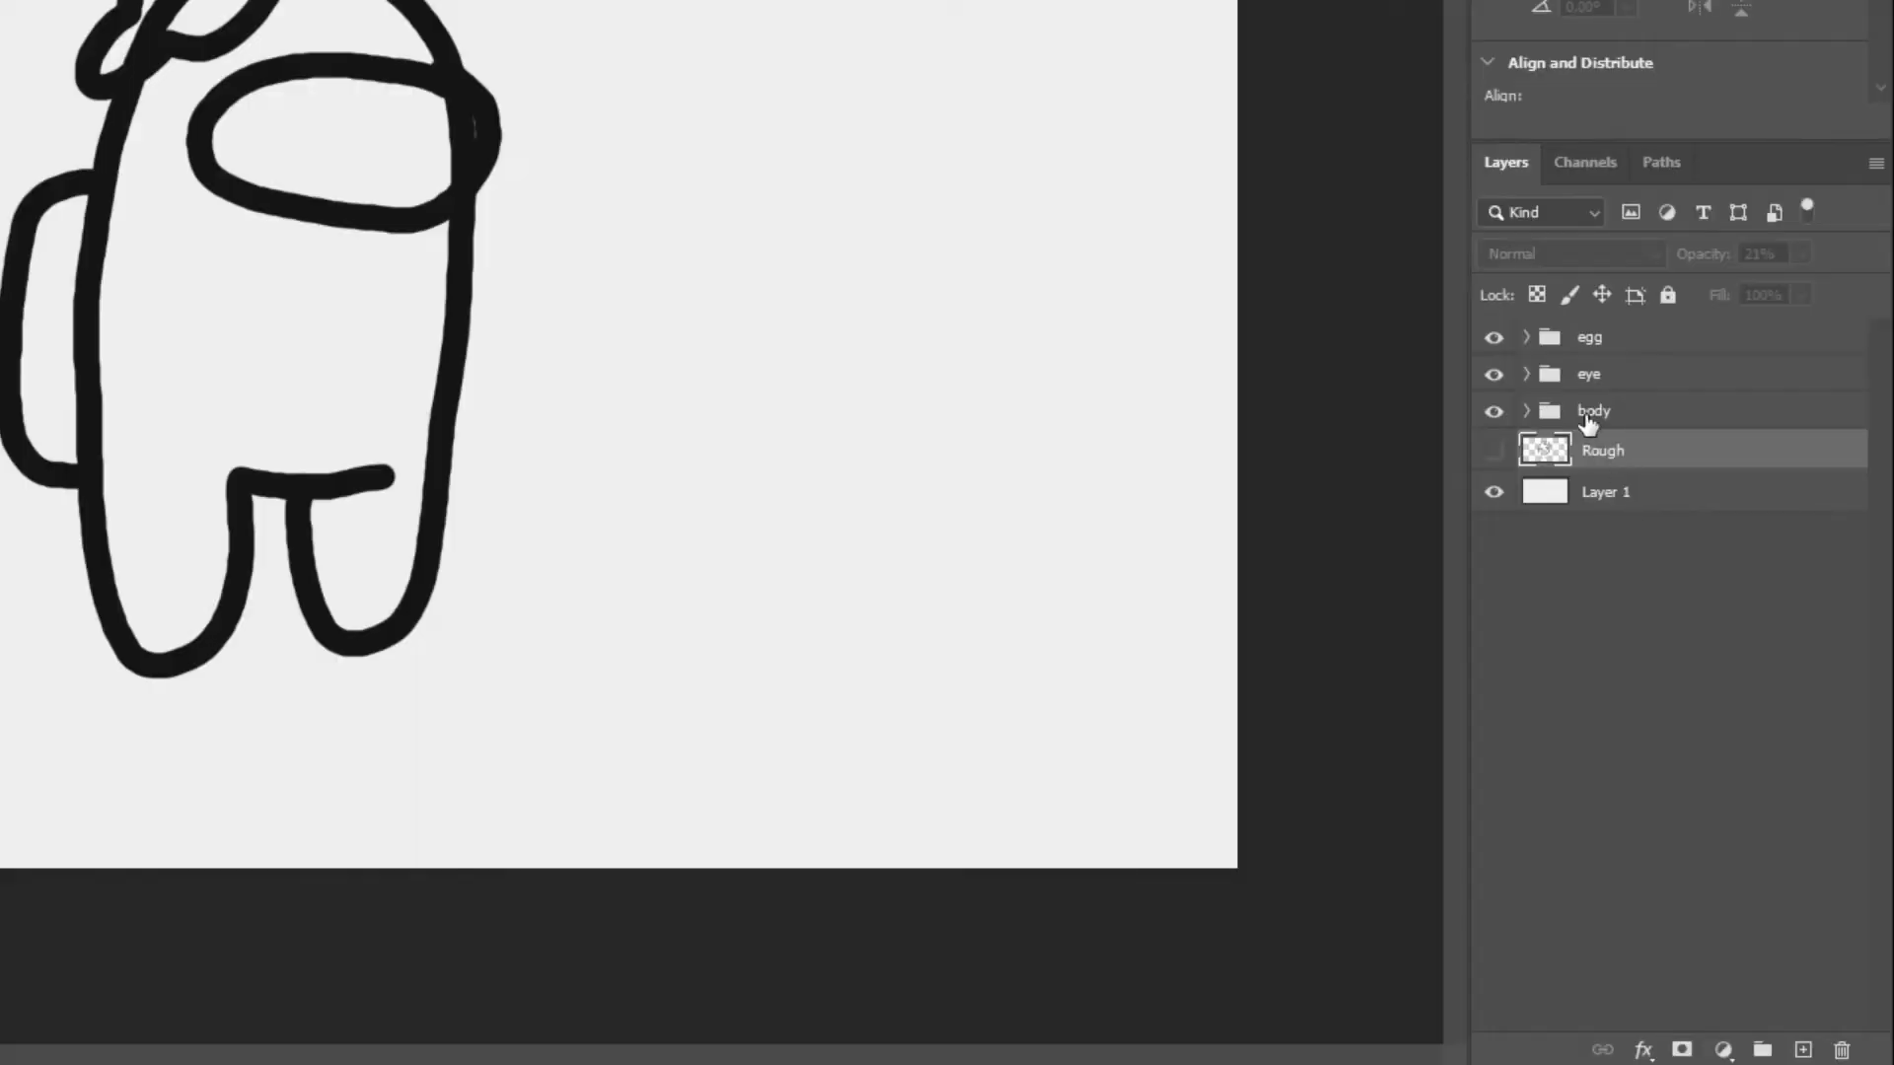
Expand the body group and select the area inside the body outline on its line layer with the Magic Wand
{"action": "left_click", "coordinate": [1587, 414]}
{"action": "left_click", "coordinate": [1525, 410]}
{"action": "left_click", "coordinate": [1550, 489]}
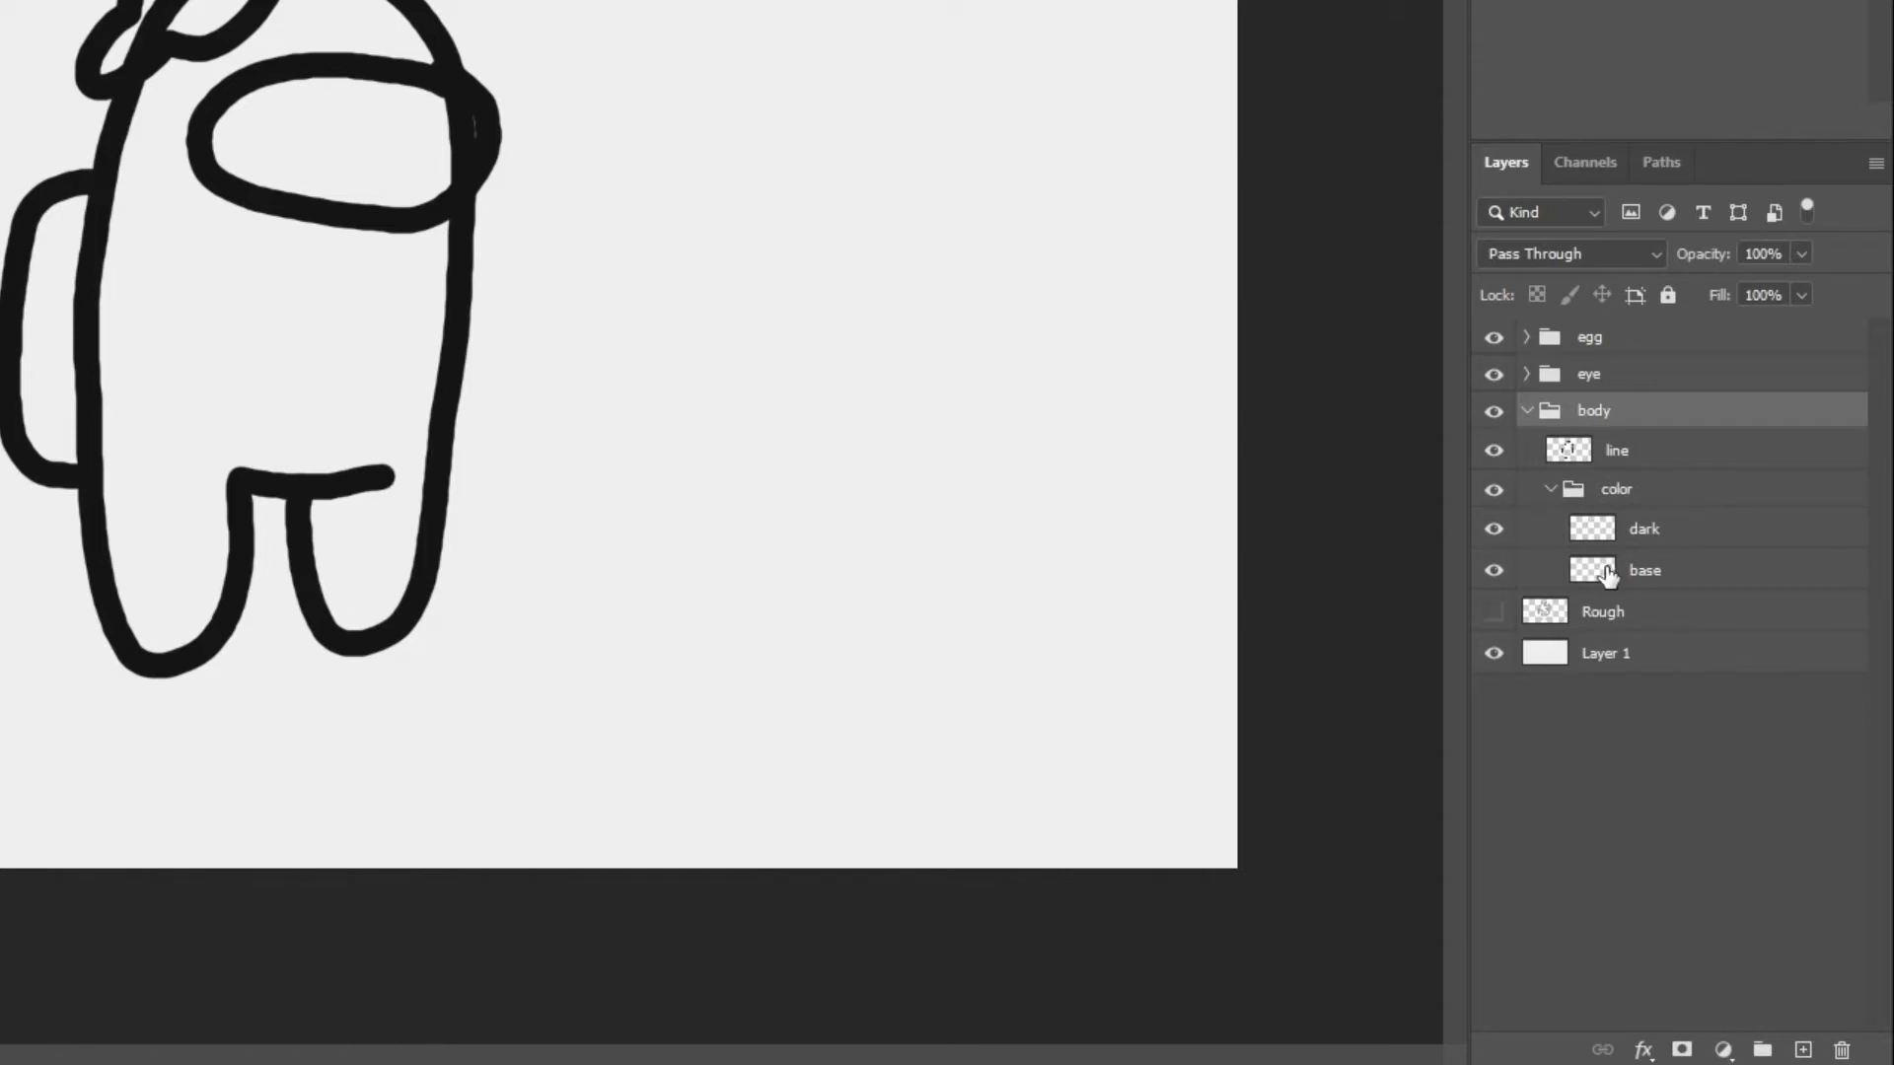
{"action": "left_click", "coordinate": [1652, 452]}
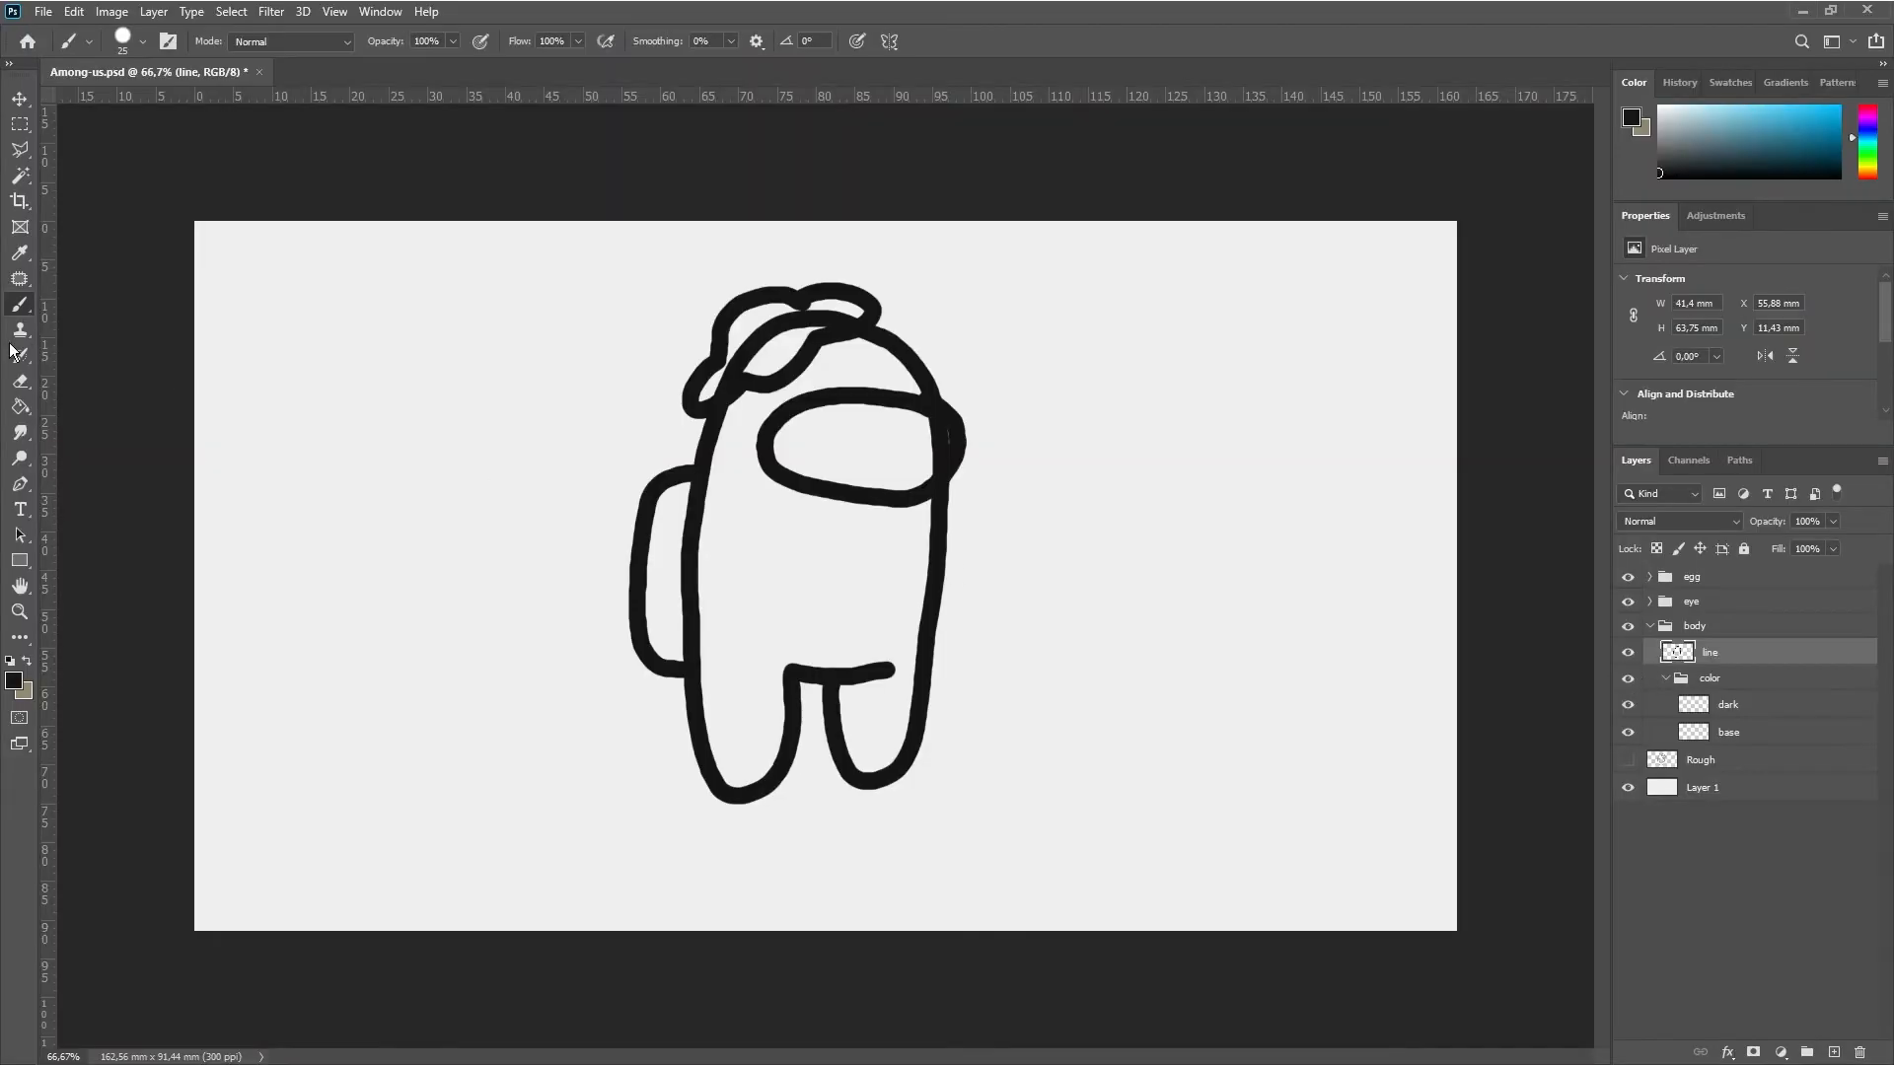
{"action": "left_click", "coordinate": [20, 175]}
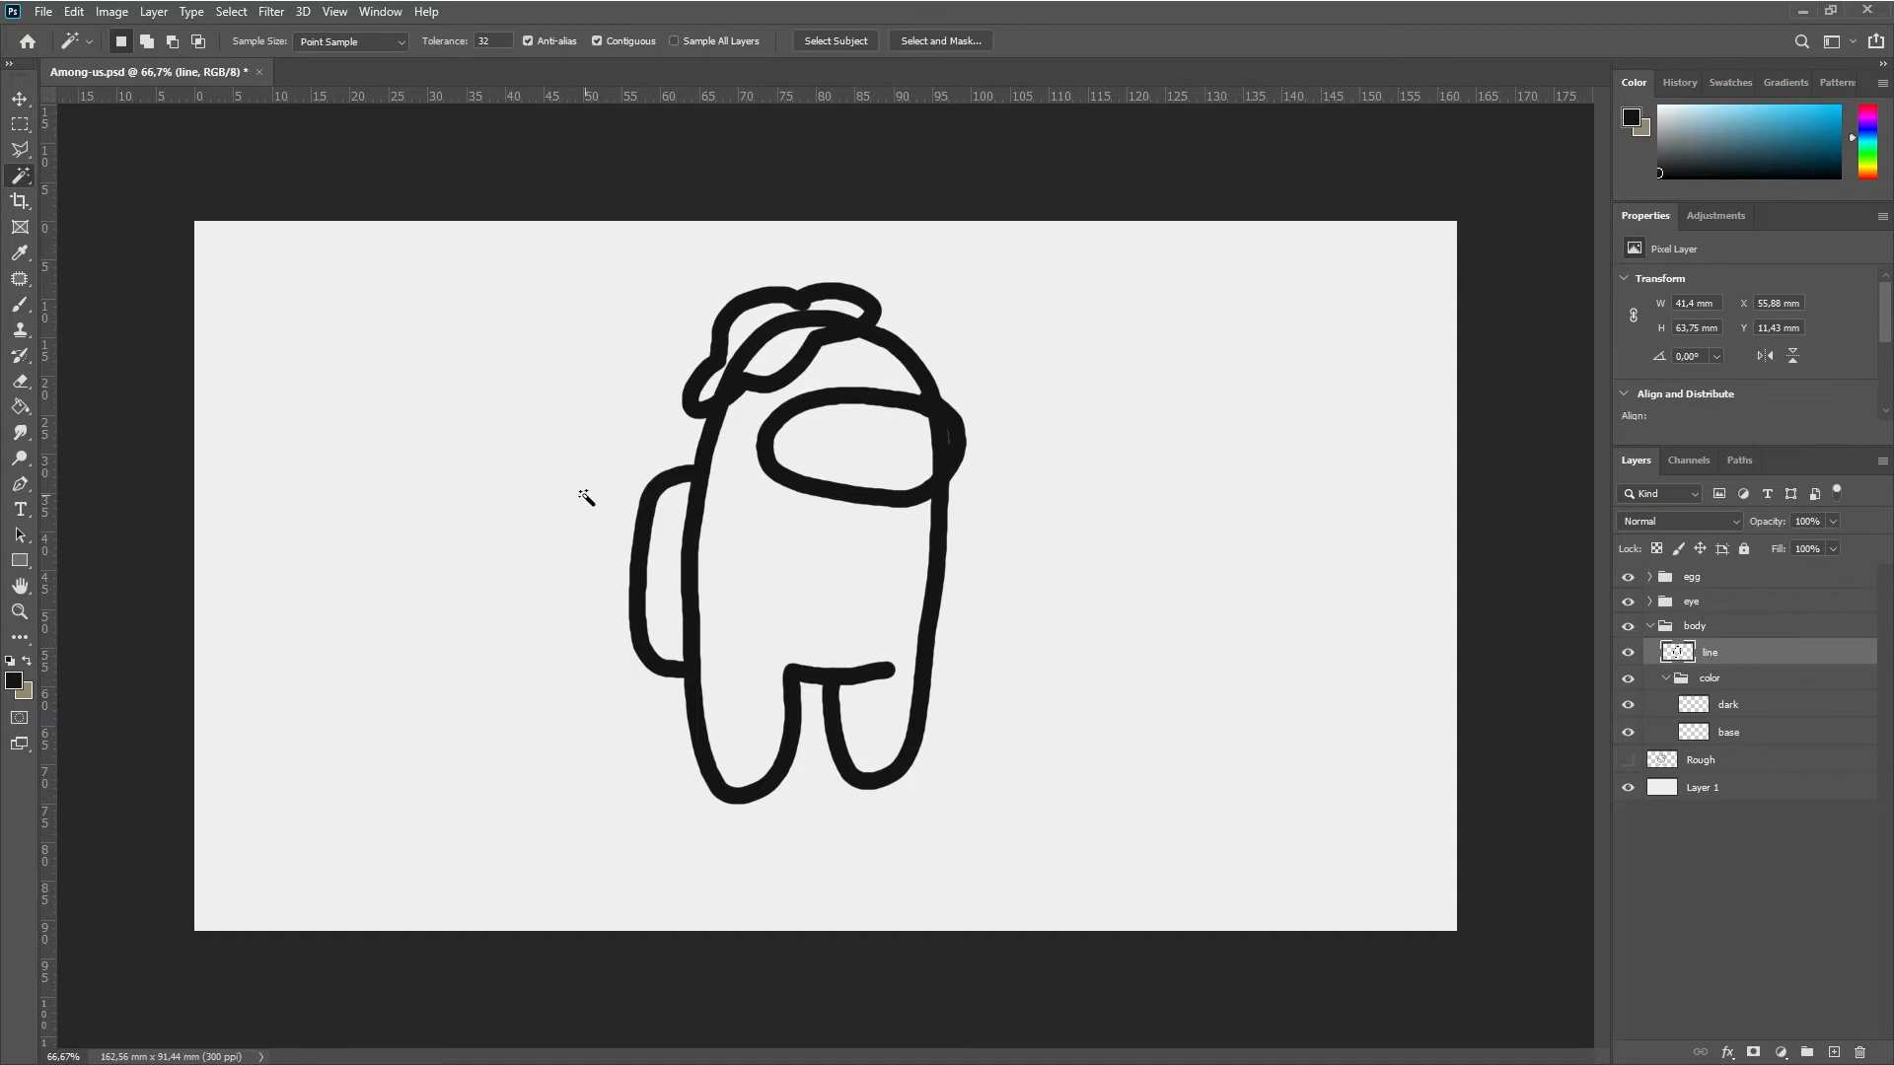
{"action": "left_click", "coordinate": [792, 553]}
{"action": "key", "text": "shift"}
Switch to File Explorer's Referance folder and open both Among Us character reference images in Photoshop
{"action": "key", "text": "alt+Tab"}
{"action": "left_click_drag", "start_coordinate": [306, 541], "coordinate": [794, 397]}
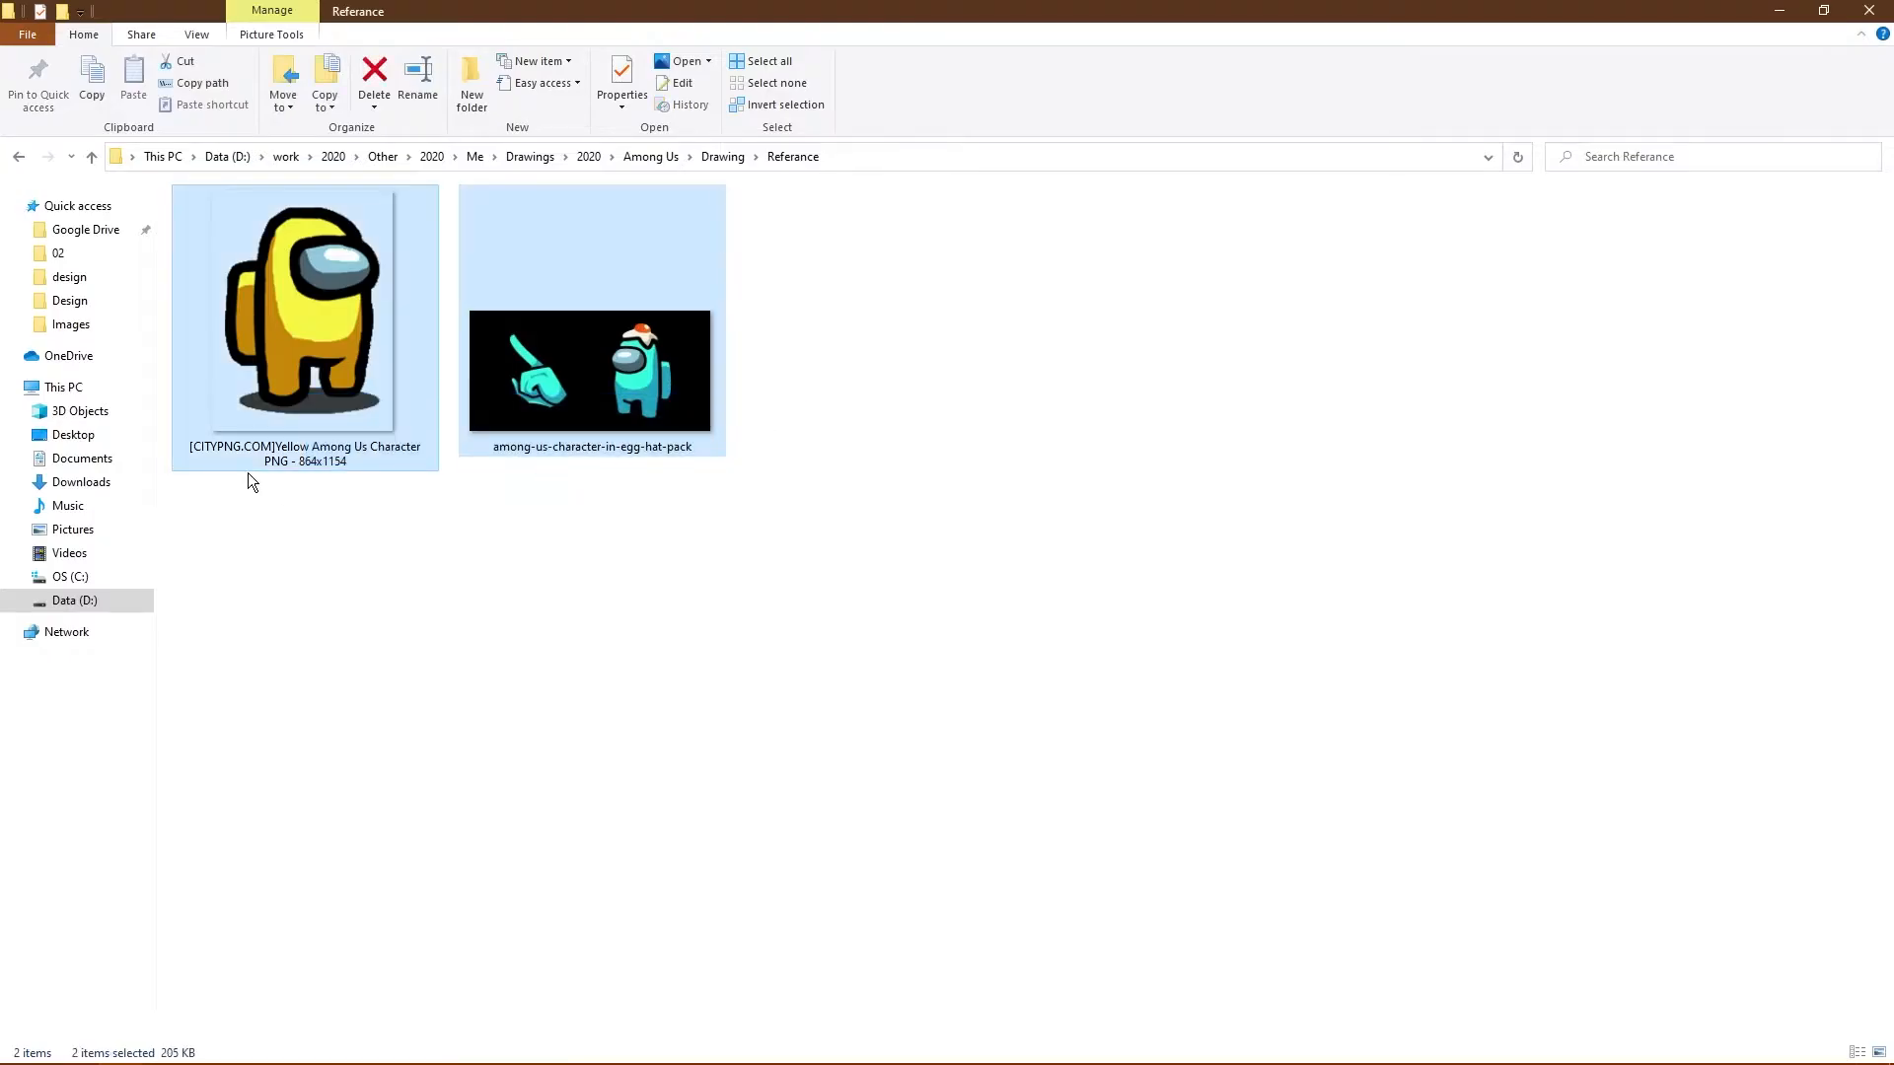
{"action": "left_click_drag", "start_coordinate": [335, 326], "coordinate": [381, 909]}
{"action": "left_click_drag", "start_coordinate": [343, 969], "coordinate": [624, 529]}
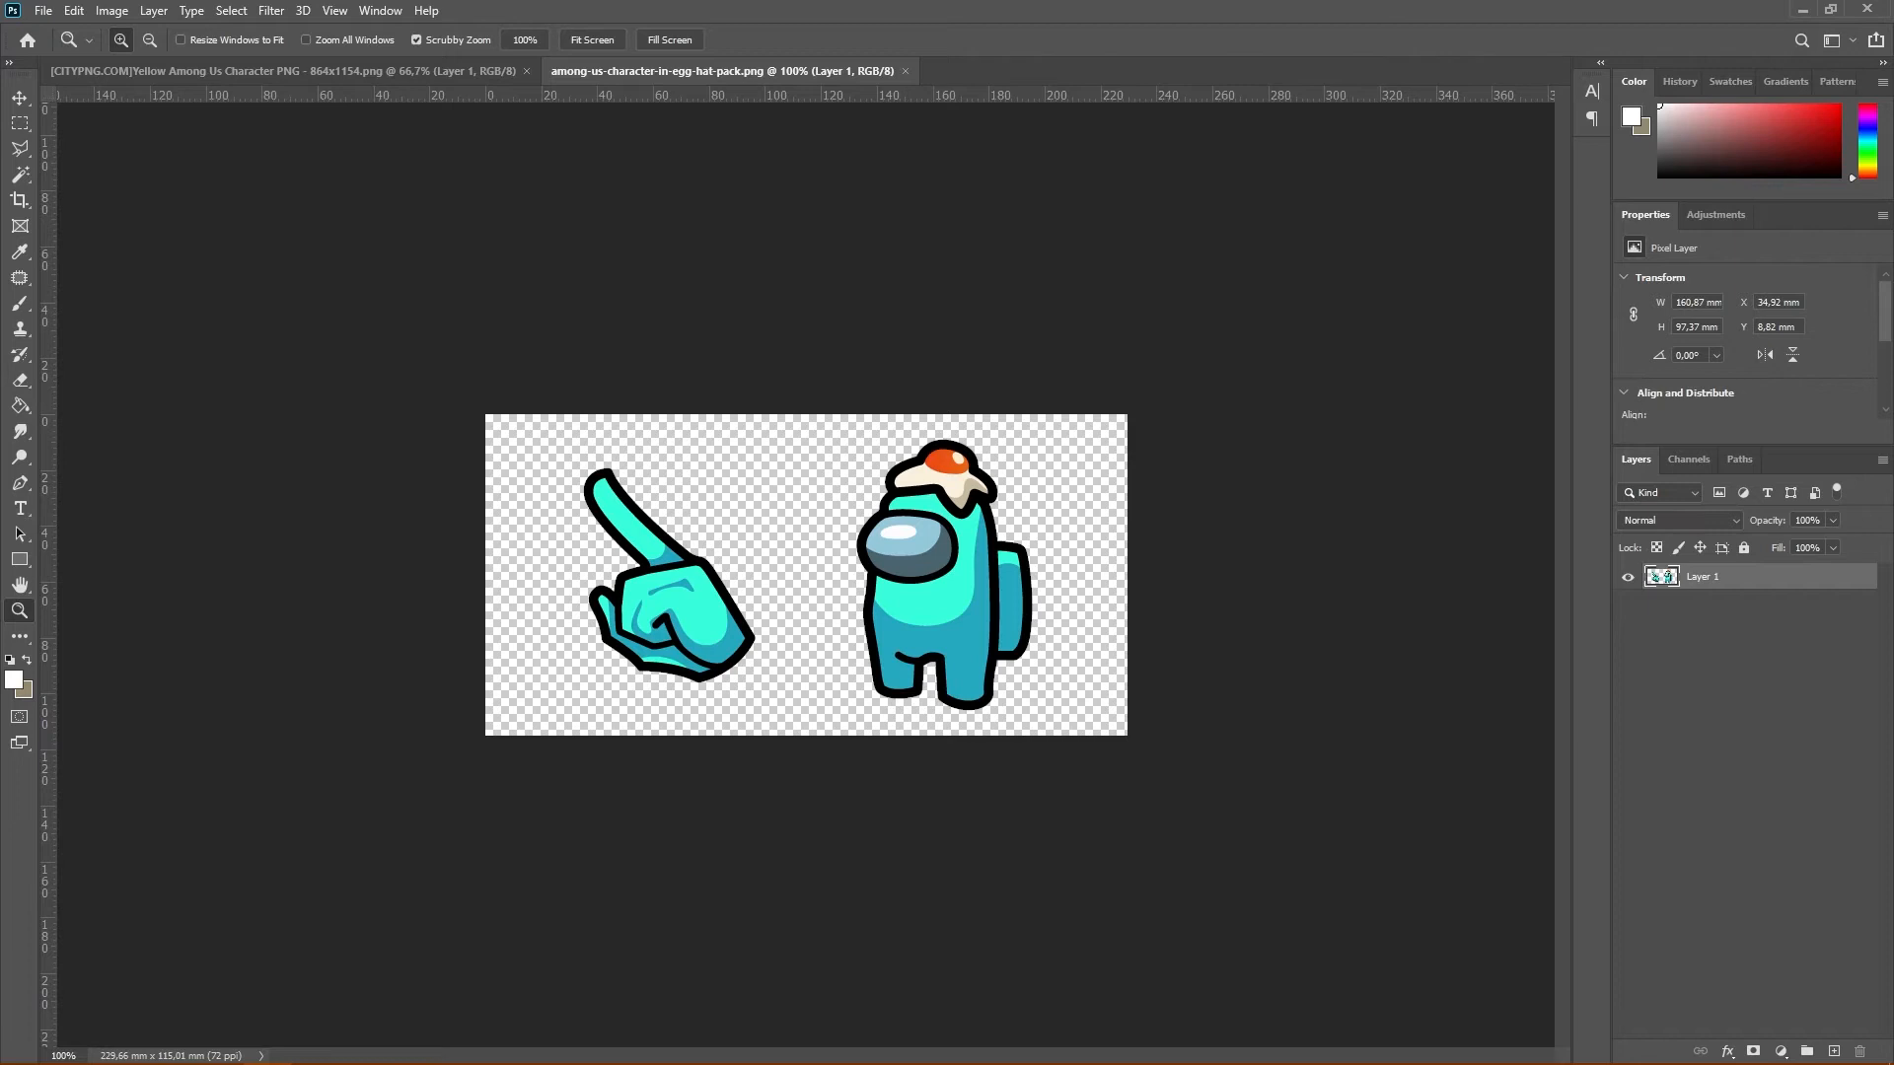
Sample the light yellow f5f746 from the yellow reference character's body as the foreground color and copy its hex code
{"action": "key", "text": "ctrl+Tab"}
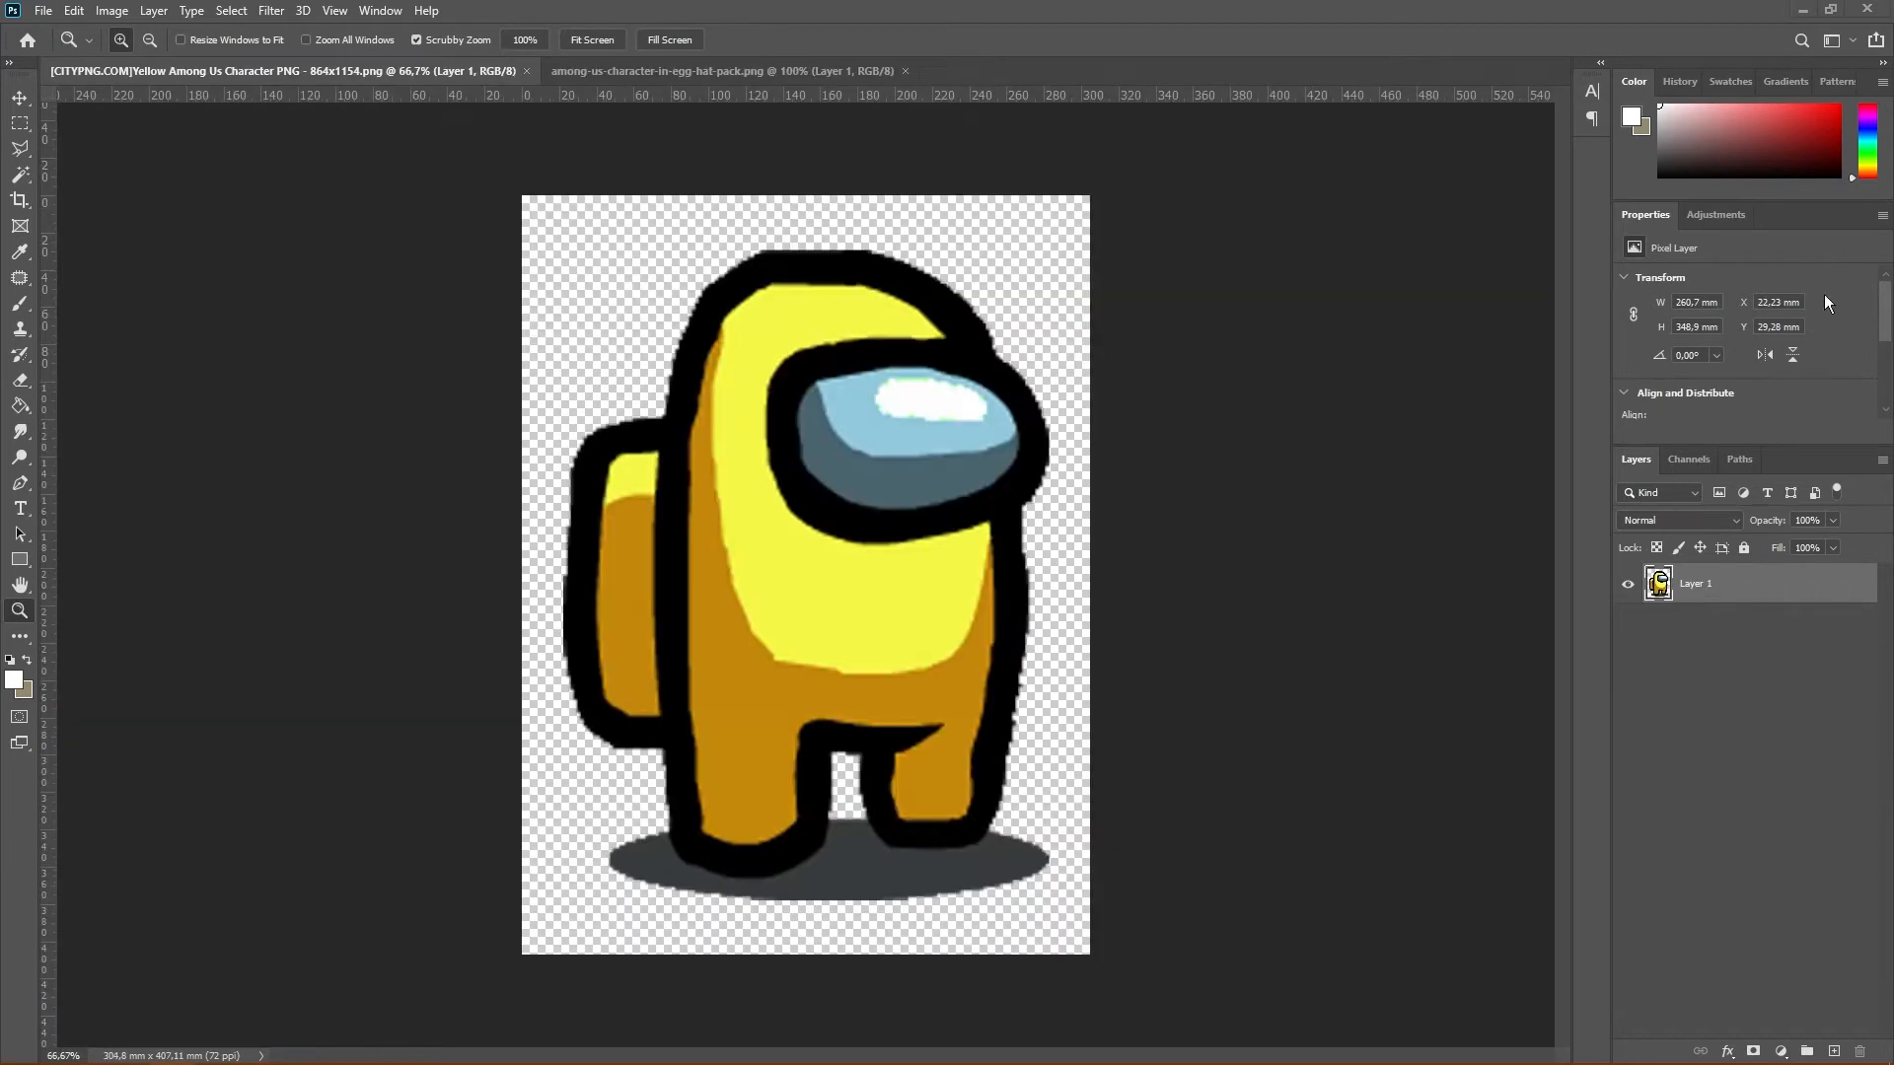
{"action": "left_click", "coordinate": [15, 680]}
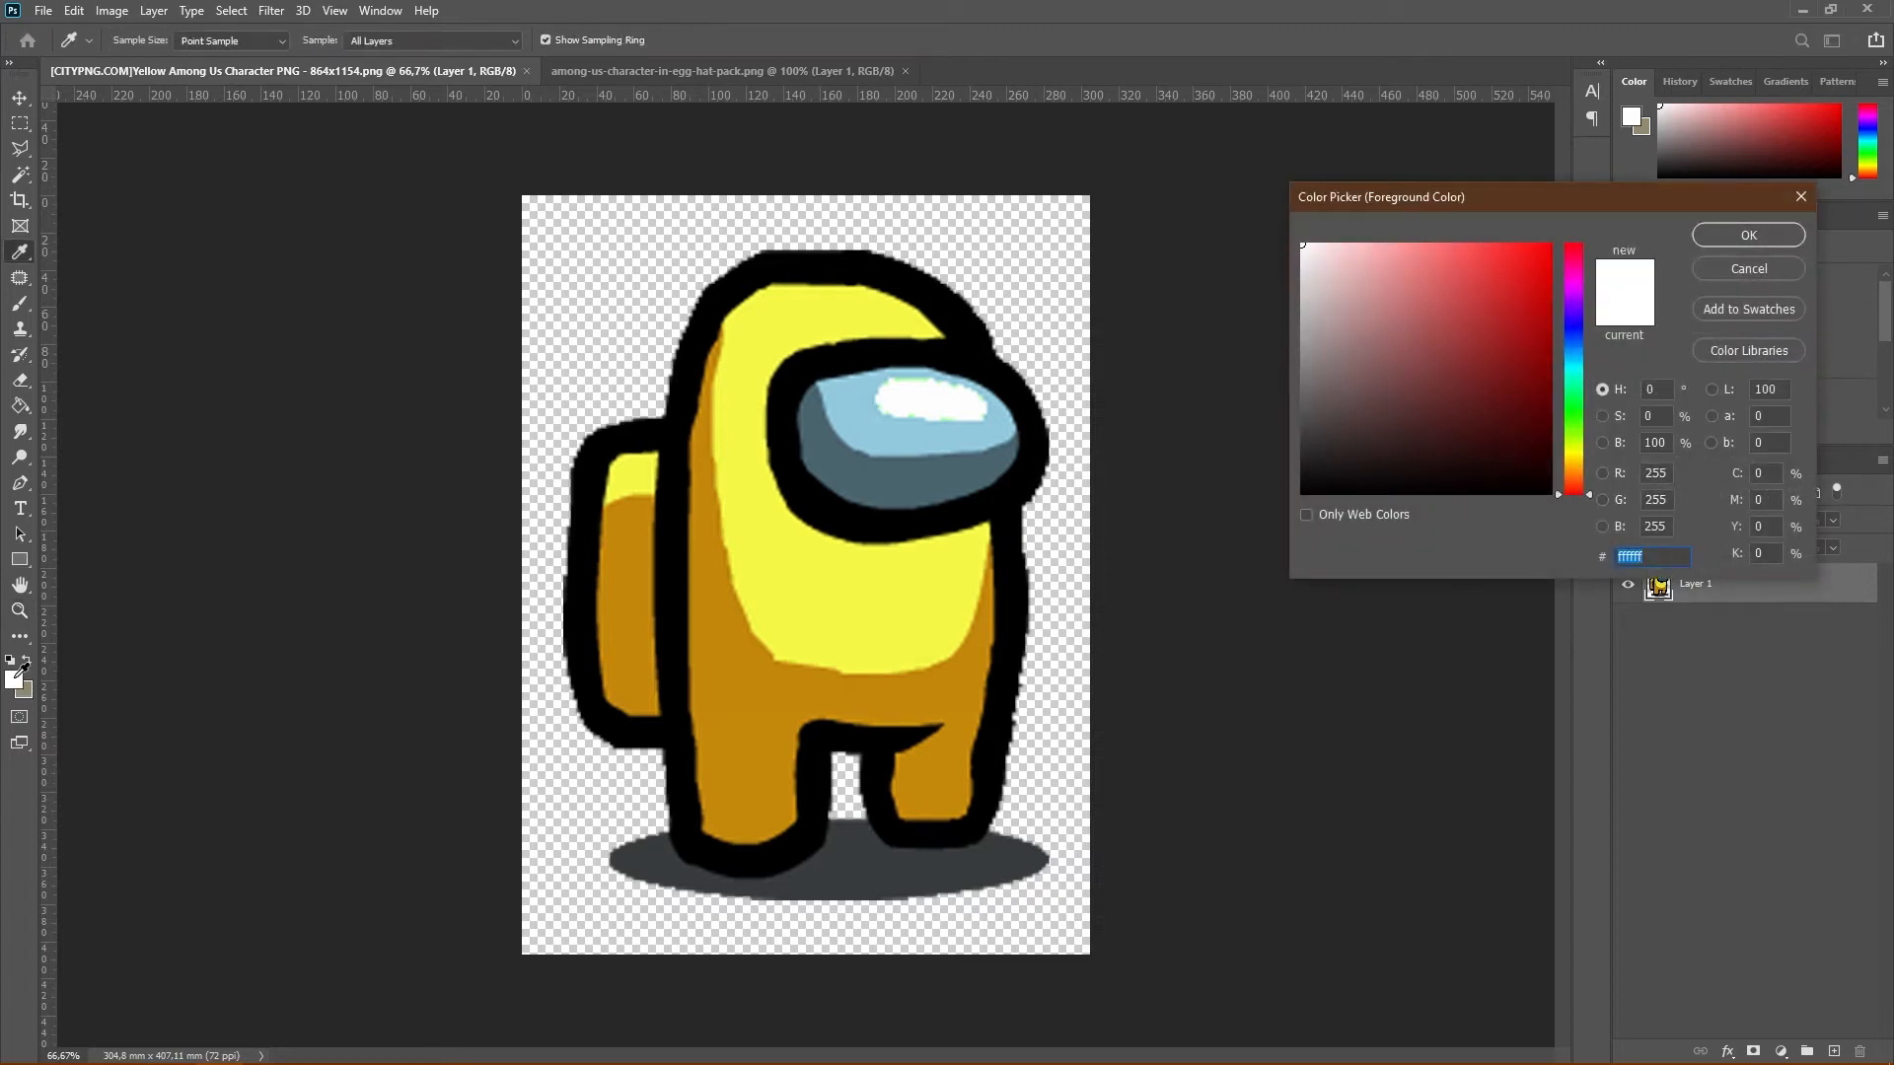
{"action": "left_click", "coordinate": [765, 541]}
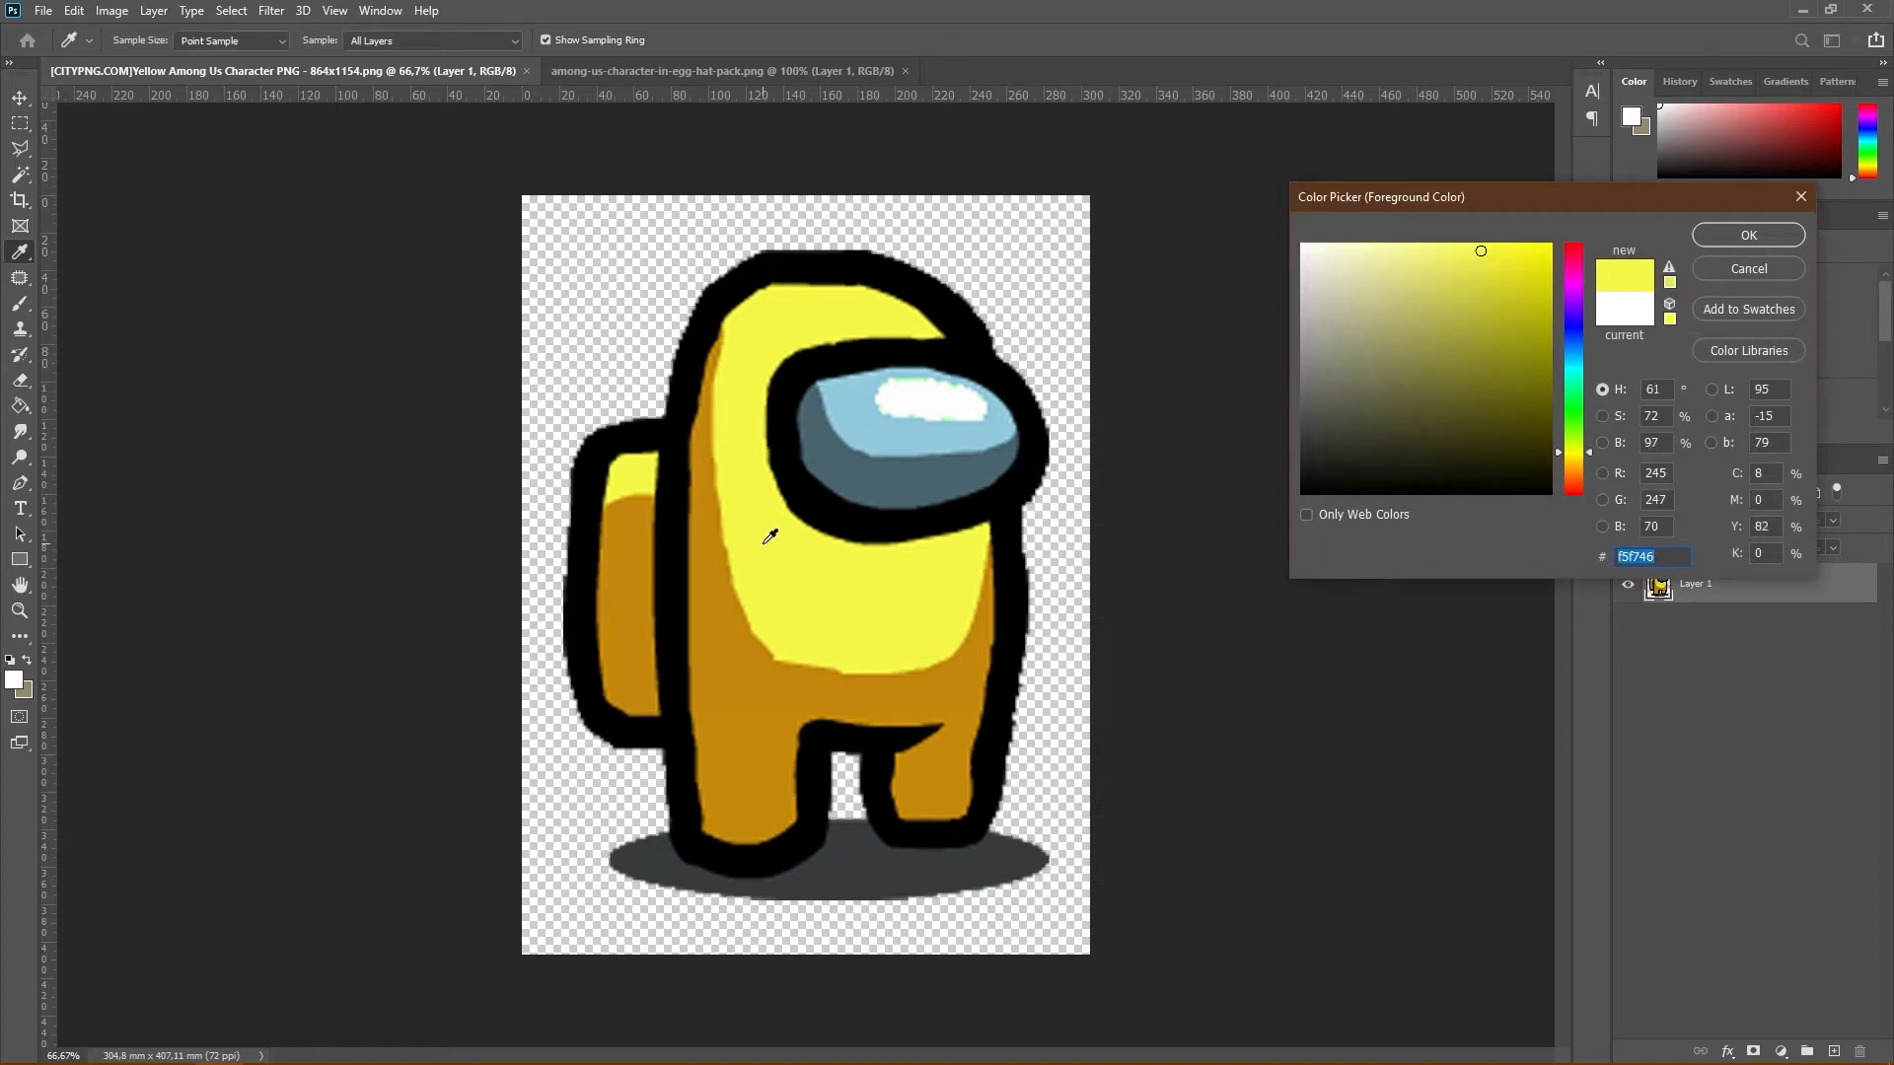
{"action": "right_click", "coordinate": [1622, 555]}
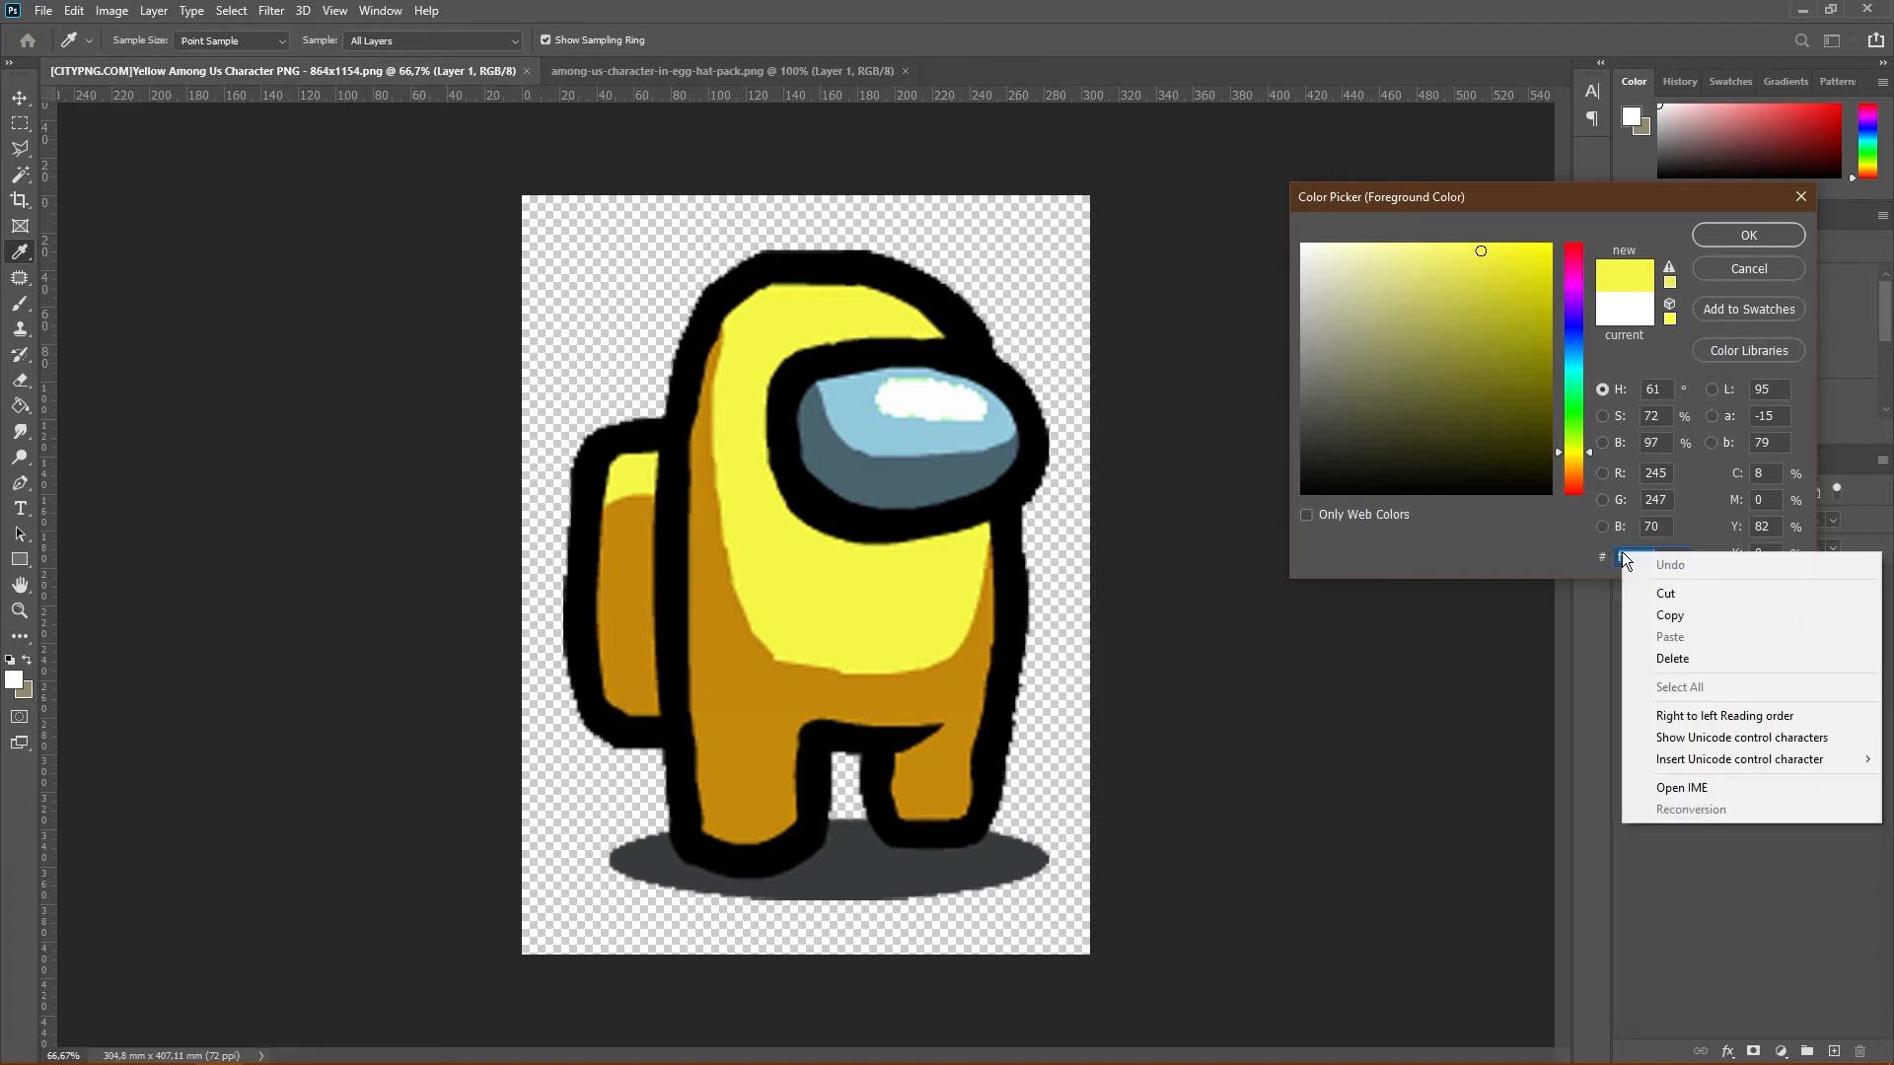
{"action": "left_click", "coordinate": [1670, 615]}
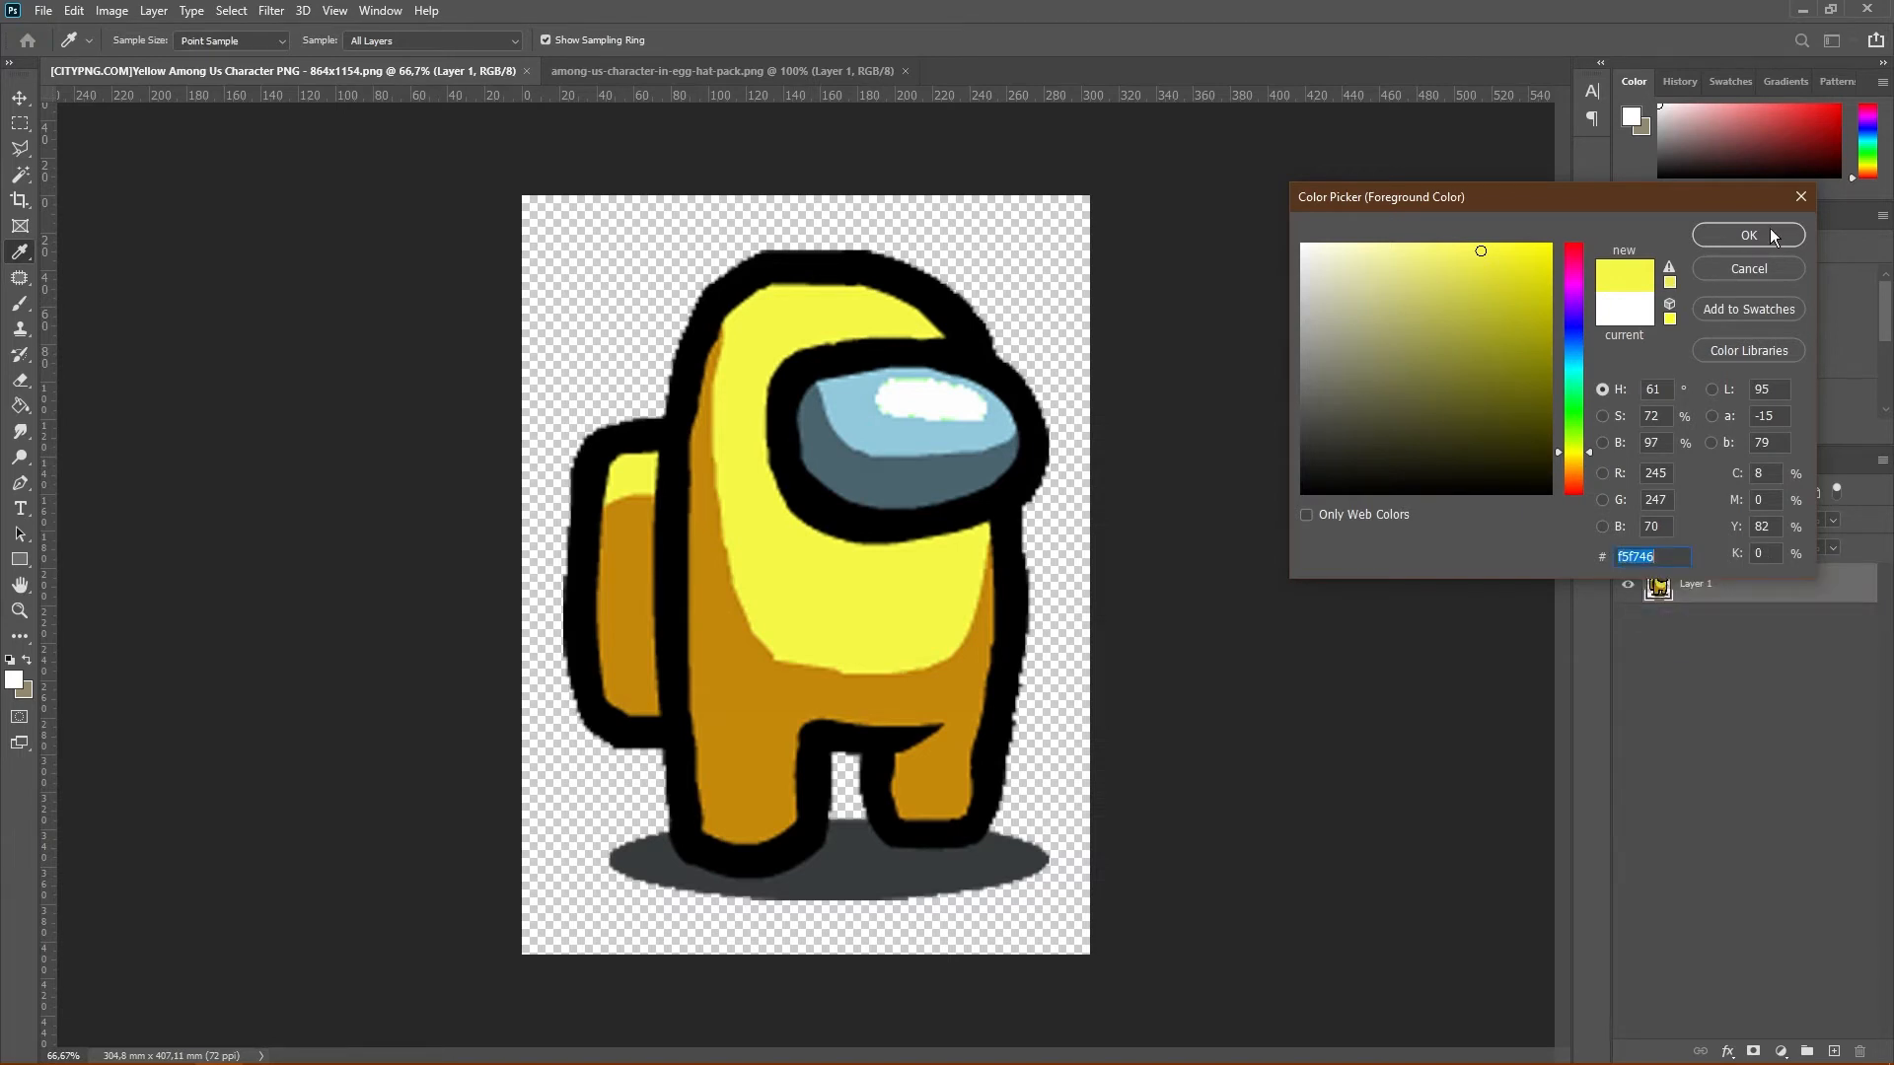
{"action": "left_click", "coordinate": [1769, 233]}
{"action": "key", "text": "z"}
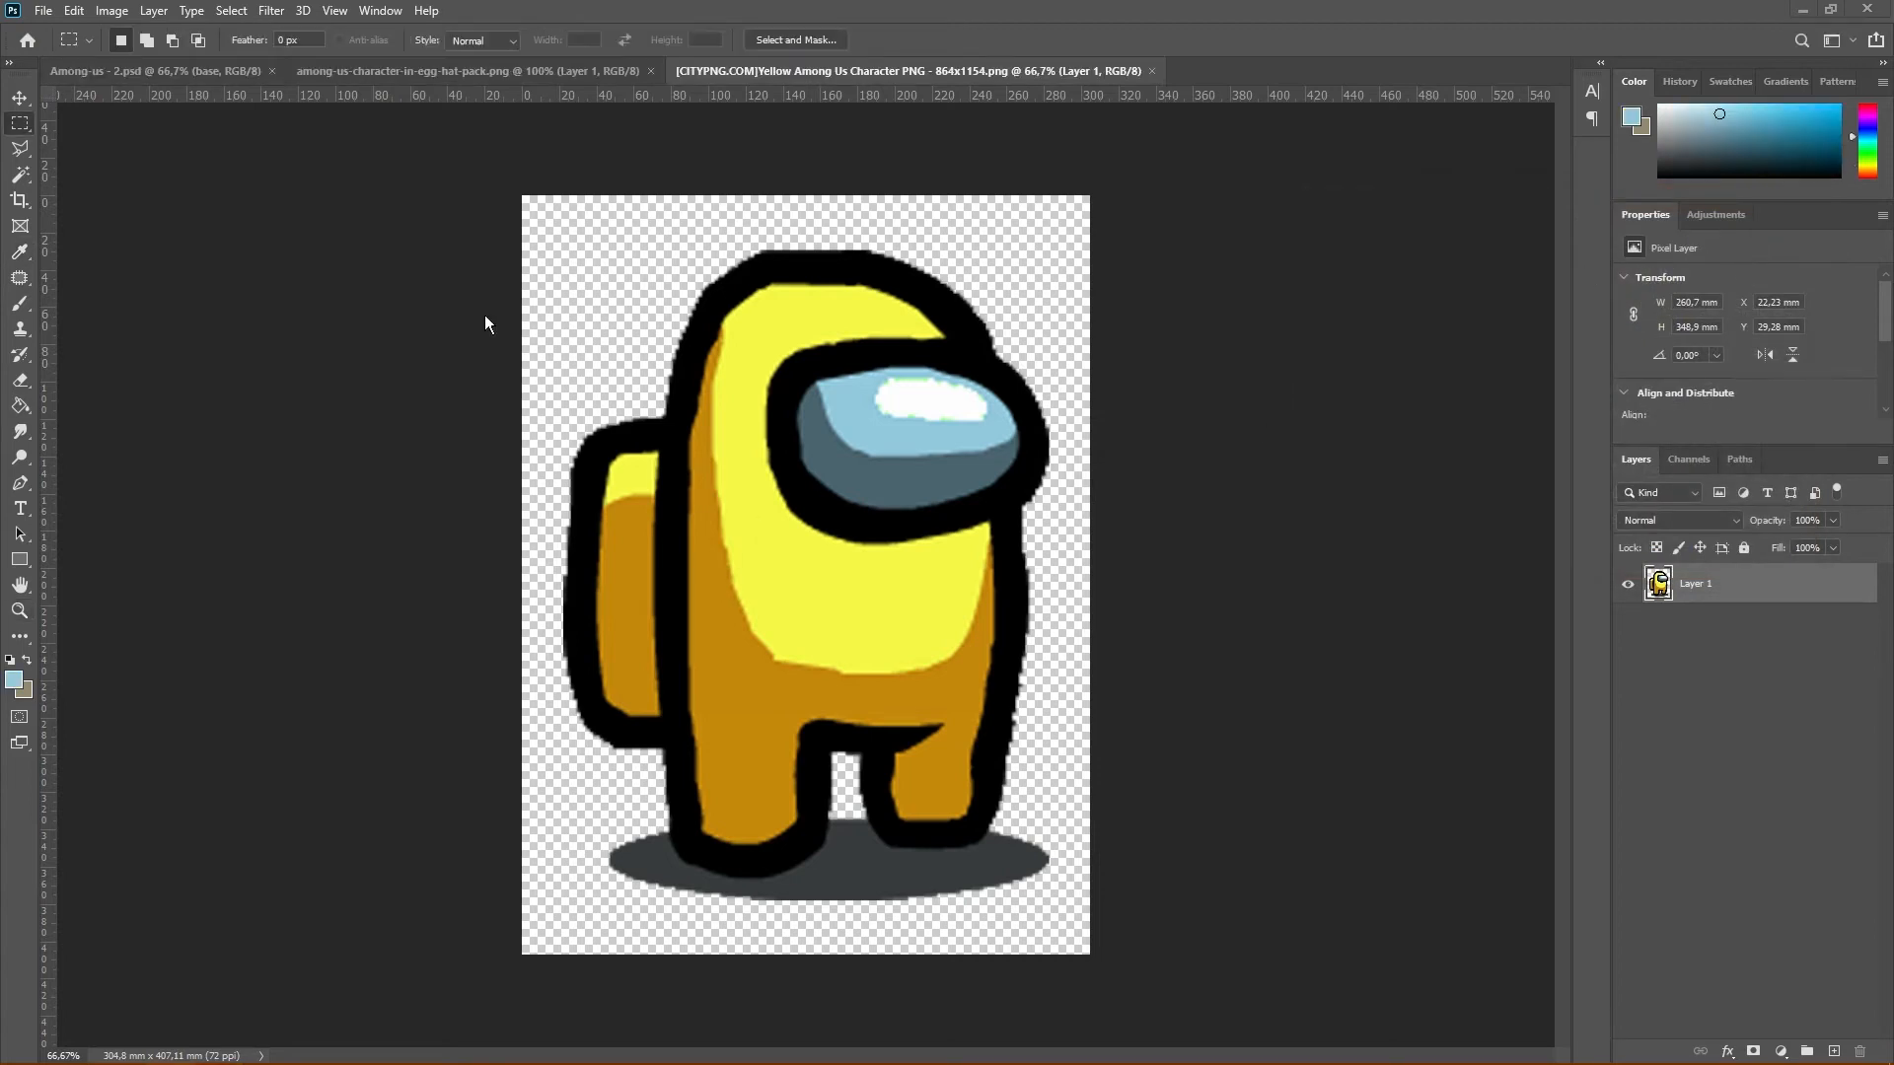
Return to Among-us.psd, fill the body selection with the sampled yellow on the body's base layer, and deselect
{"action": "left_click", "coordinate": [181, 71]}
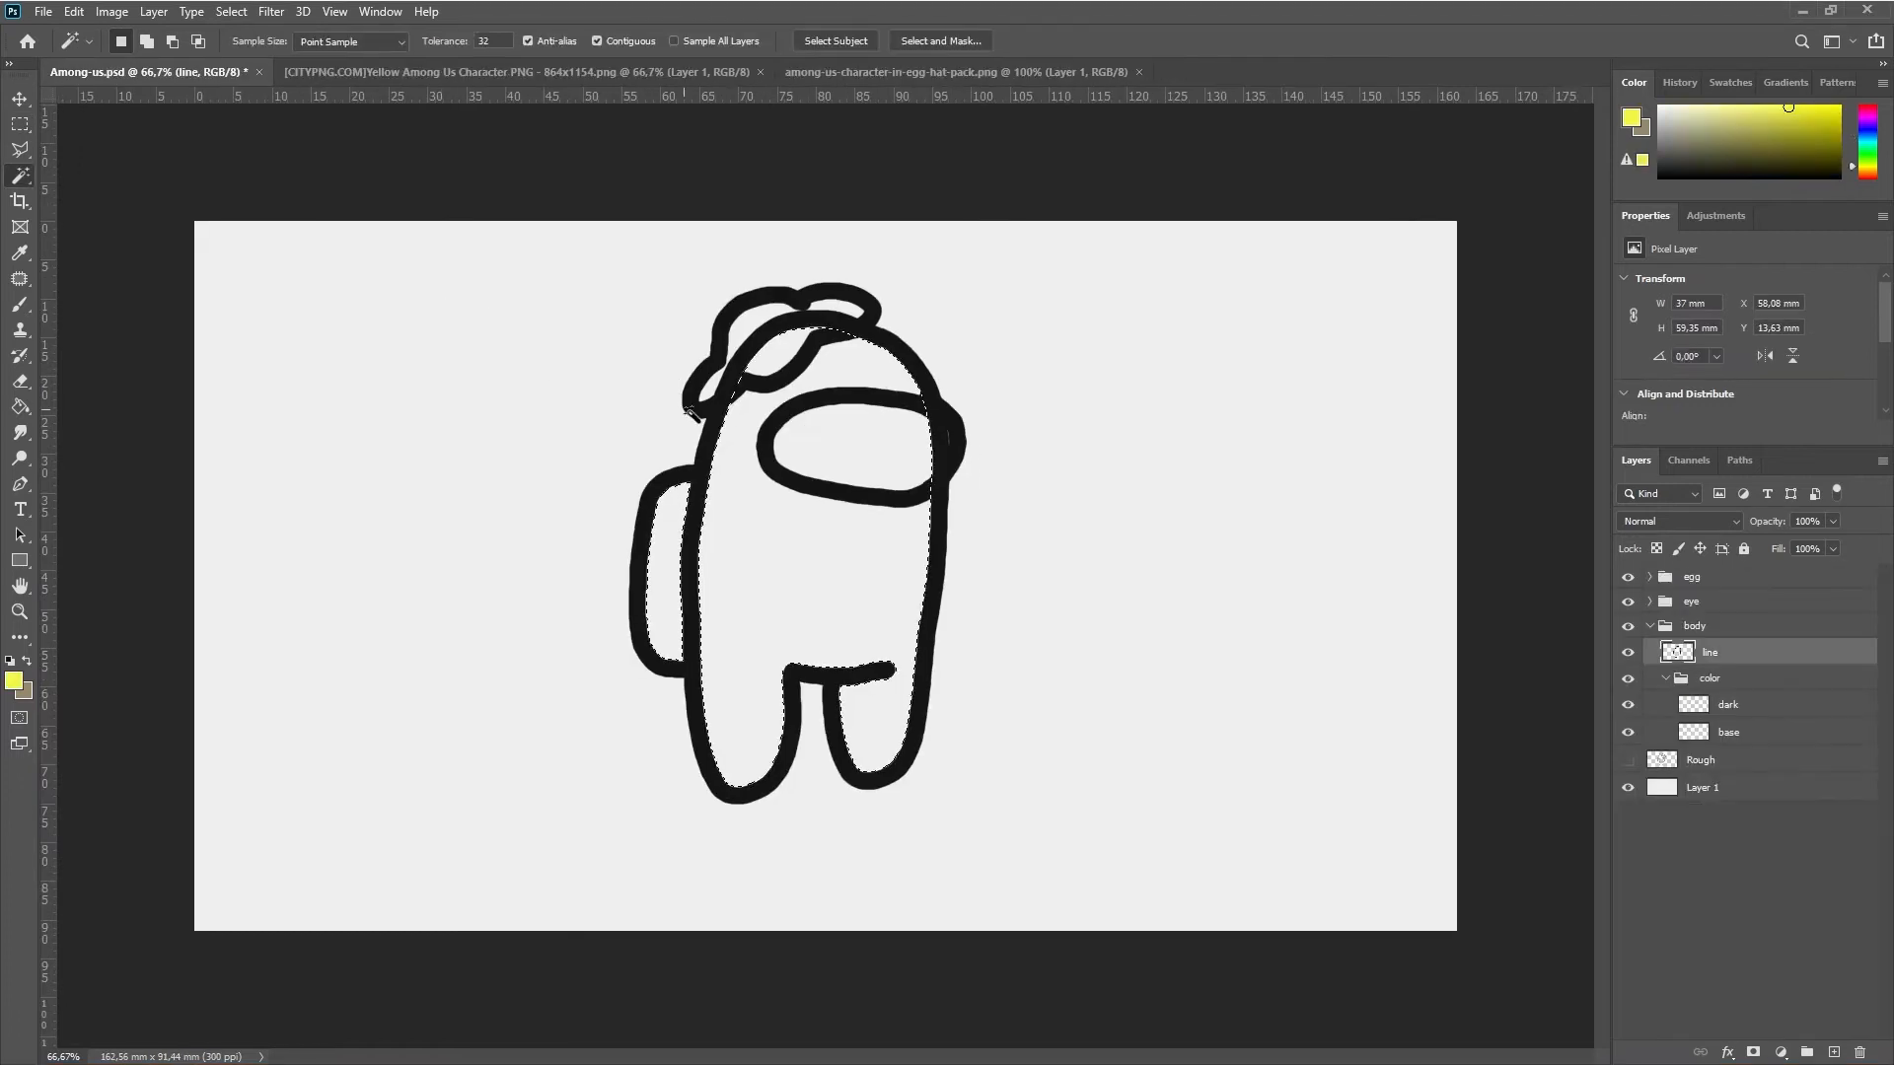
{"action": "left_click", "coordinate": [21, 408]}
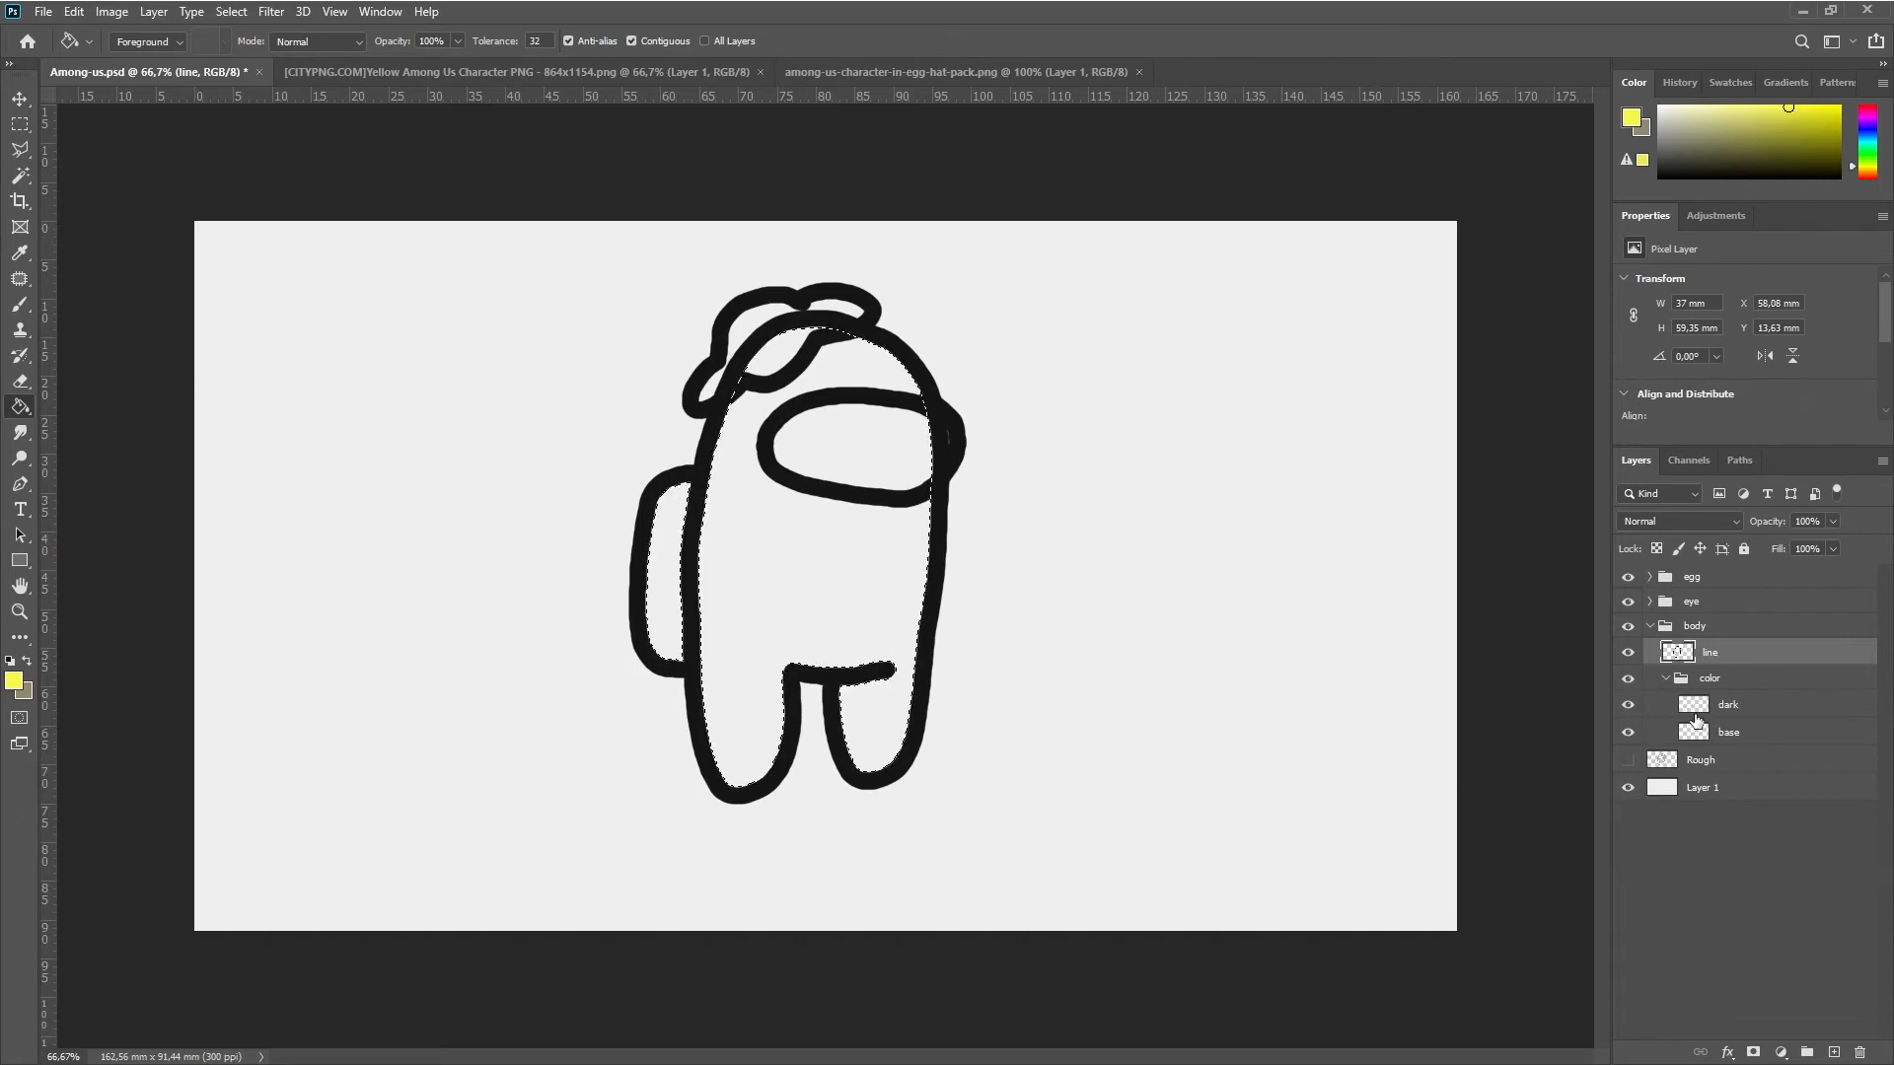
{"action": "left_click", "coordinate": [1692, 731]}
{"action": "left_click", "coordinate": [791, 605]}
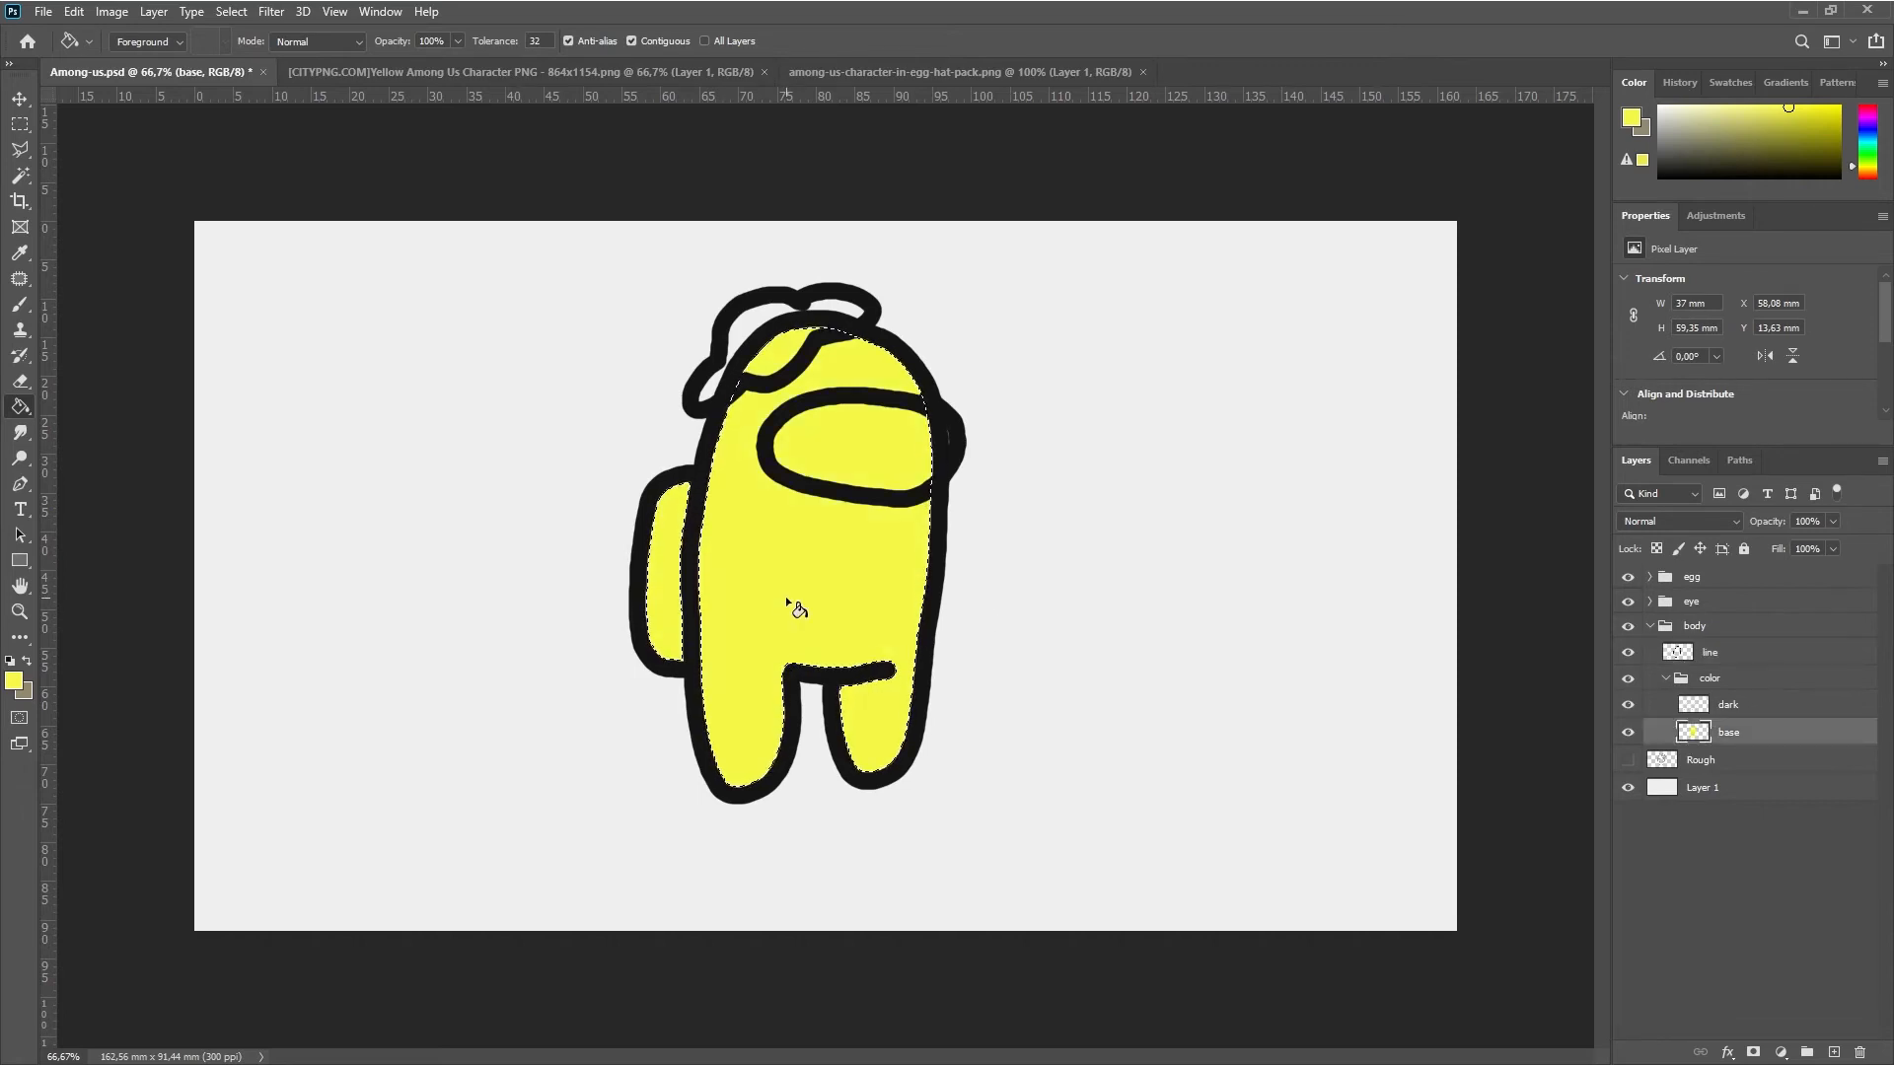
{"action": "key", "text": "m"}
{"action": "left_click", "coordinate": [805, 585]}
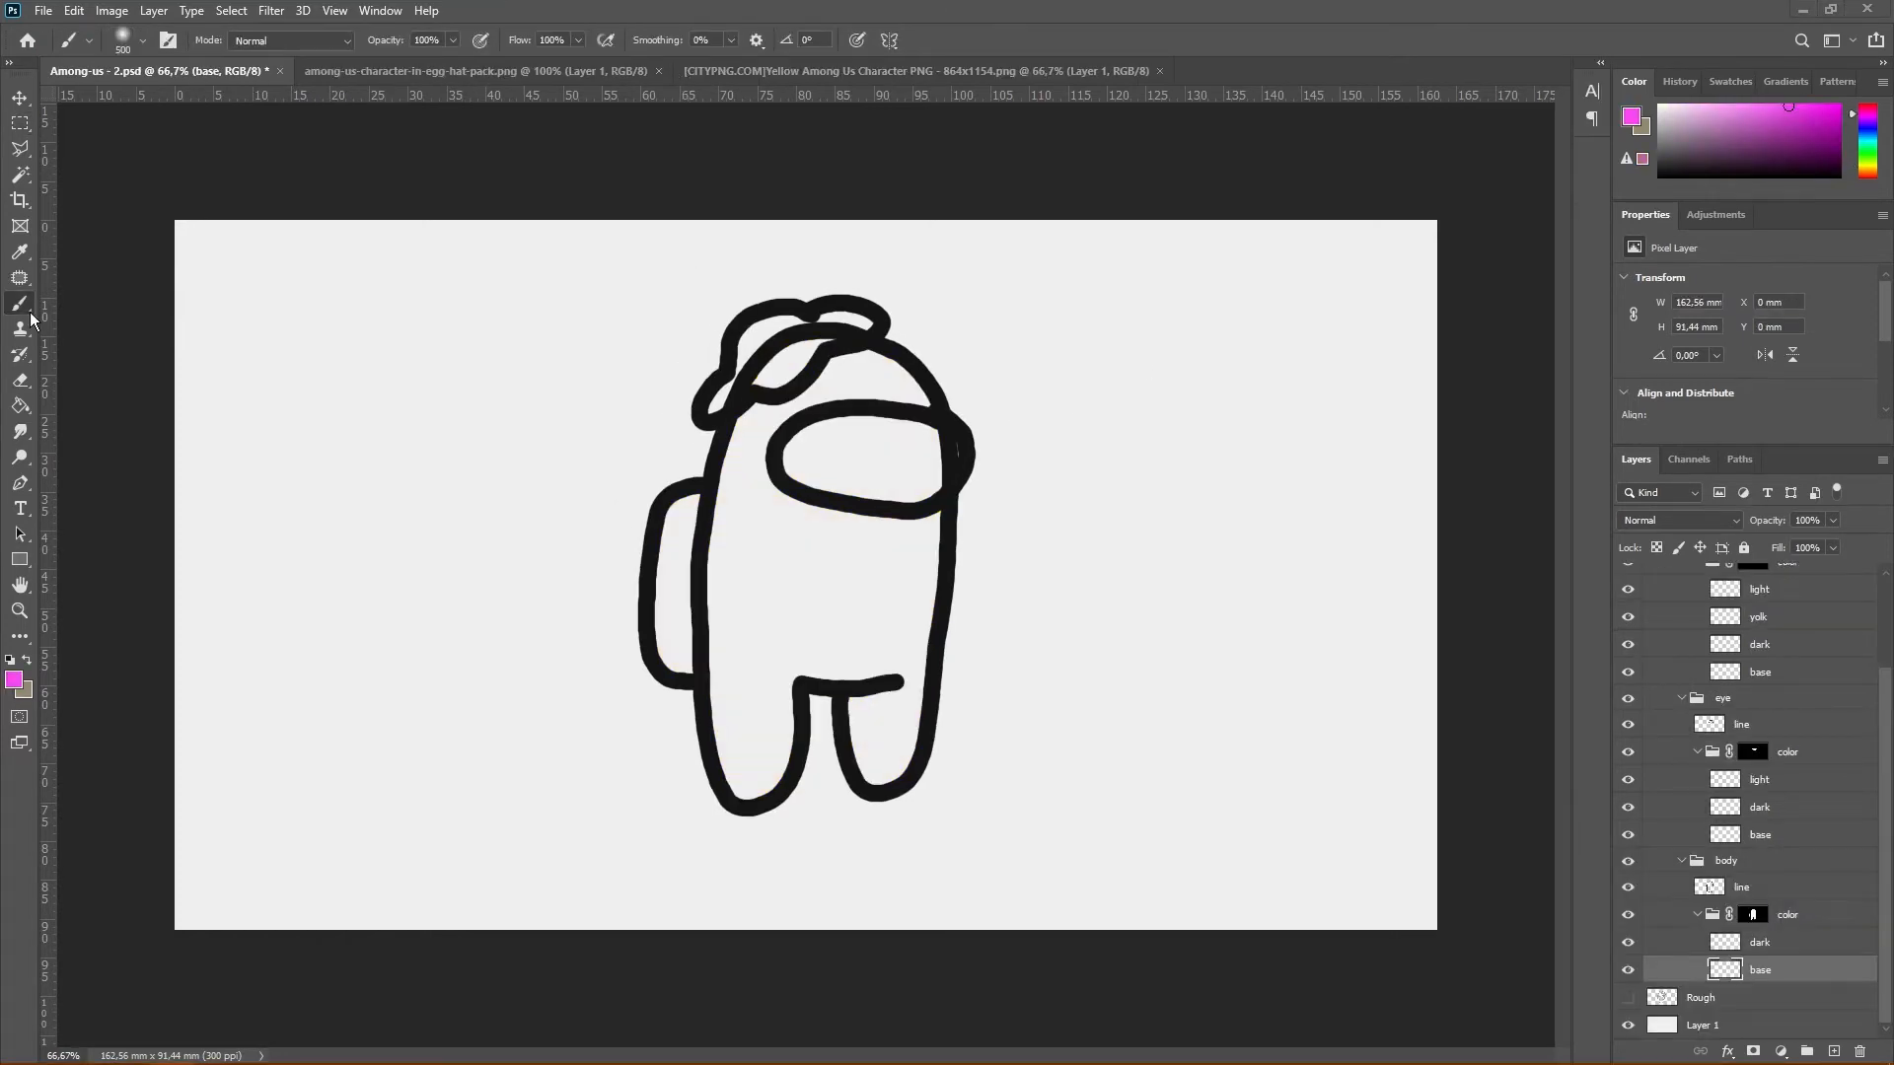
Brush magenta broadly across the whole character on the base layer inside the body's masked color group
{"action": "key", "text": "m"}
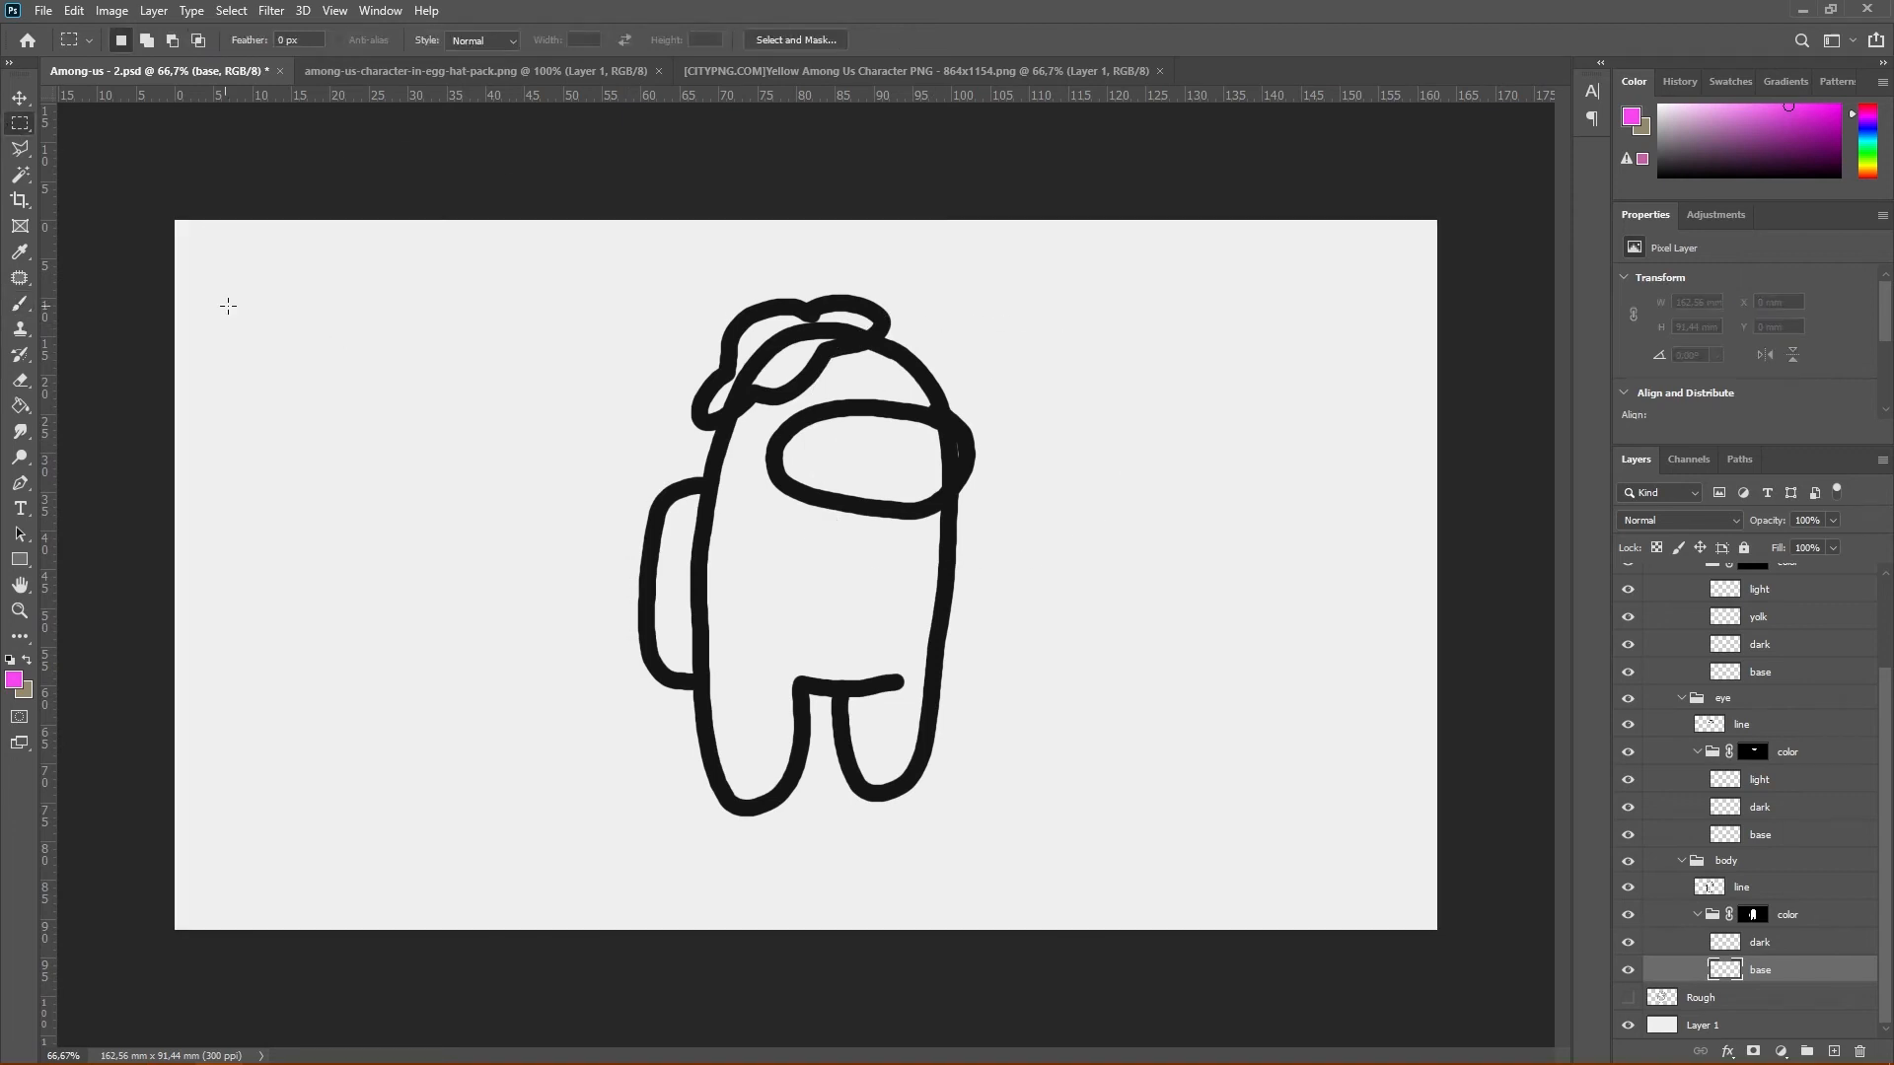
{"action": "left_click", "coordinate": [19, 303]}
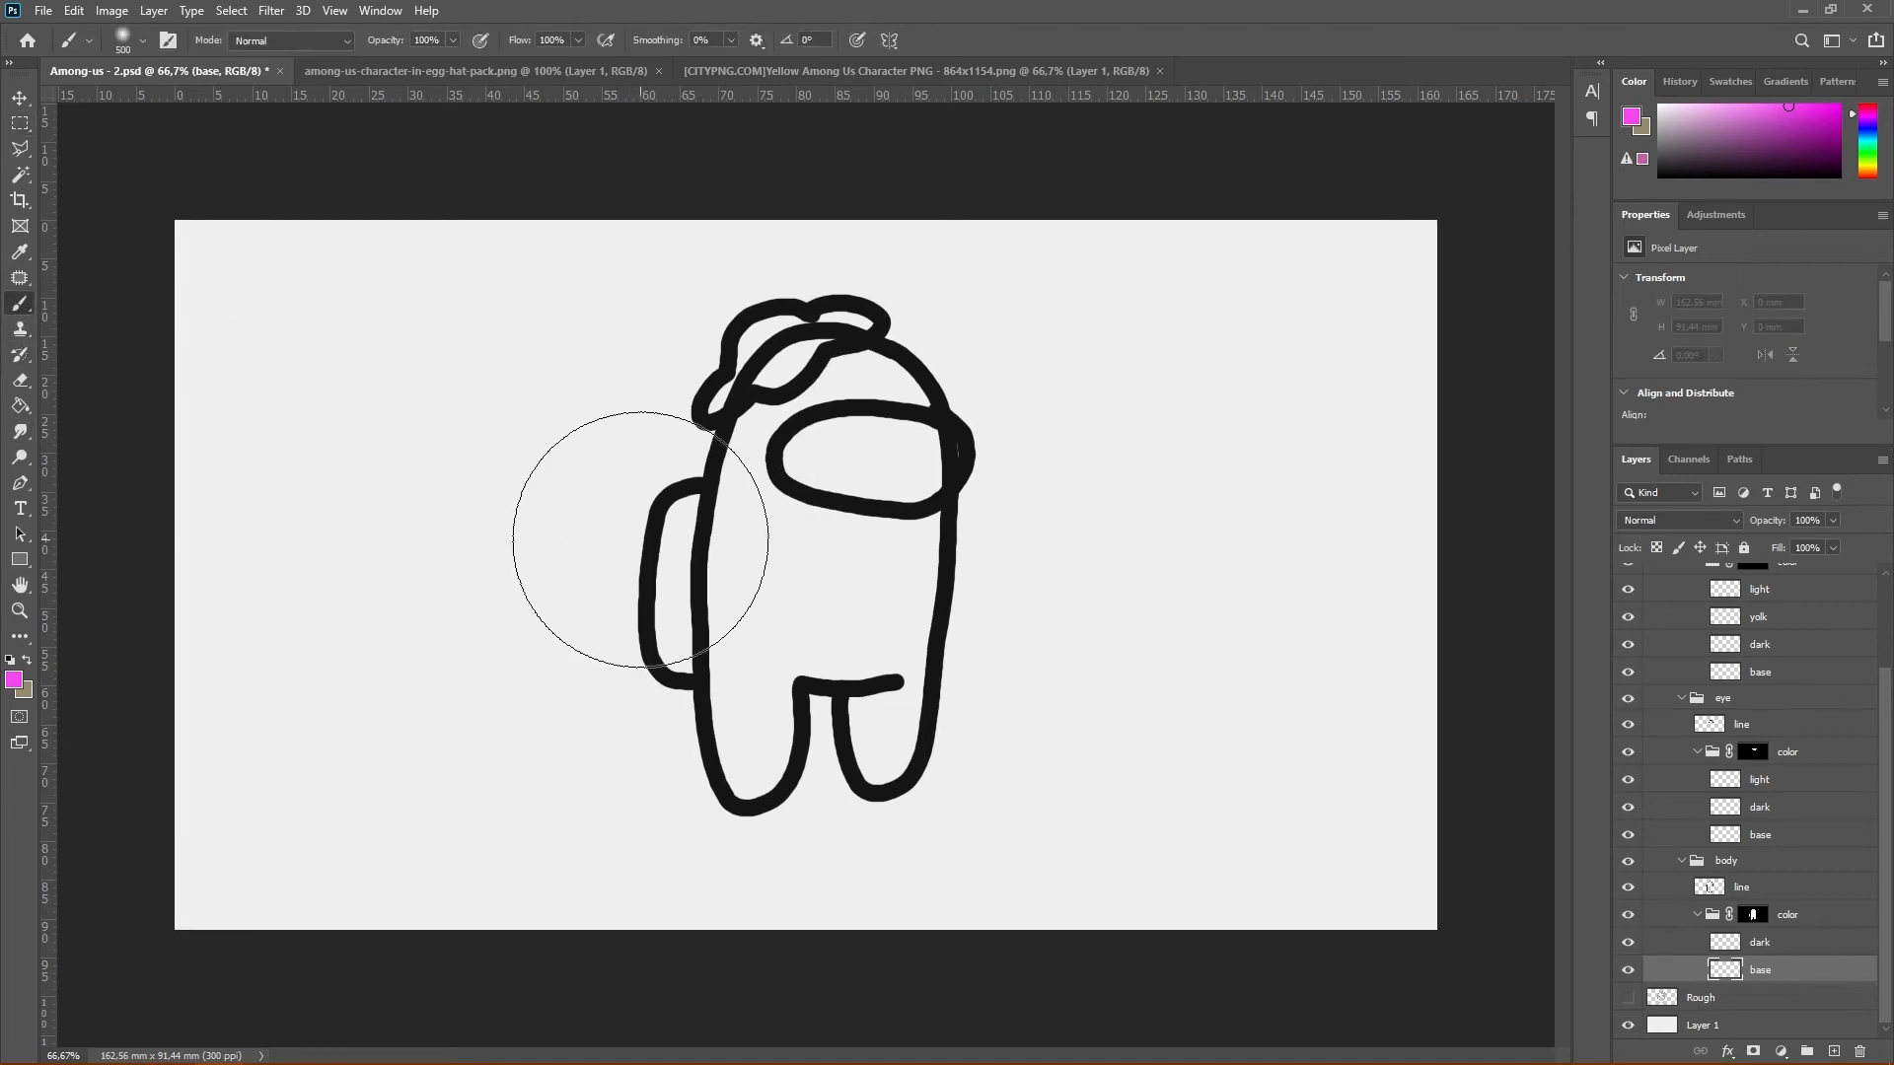
{"action": "mouse_move", "coordinate": [719, 381]}
{"action": "left_mouse_down"}
{"action": "mouse_move", "coordinate": [767, 544]}
{"action": "mouse_move", "coordinate": [1241, 644]}
{"action": "mouse_move", "coordinate": [1032, 825]}
{"action": "left_mouse_up"}
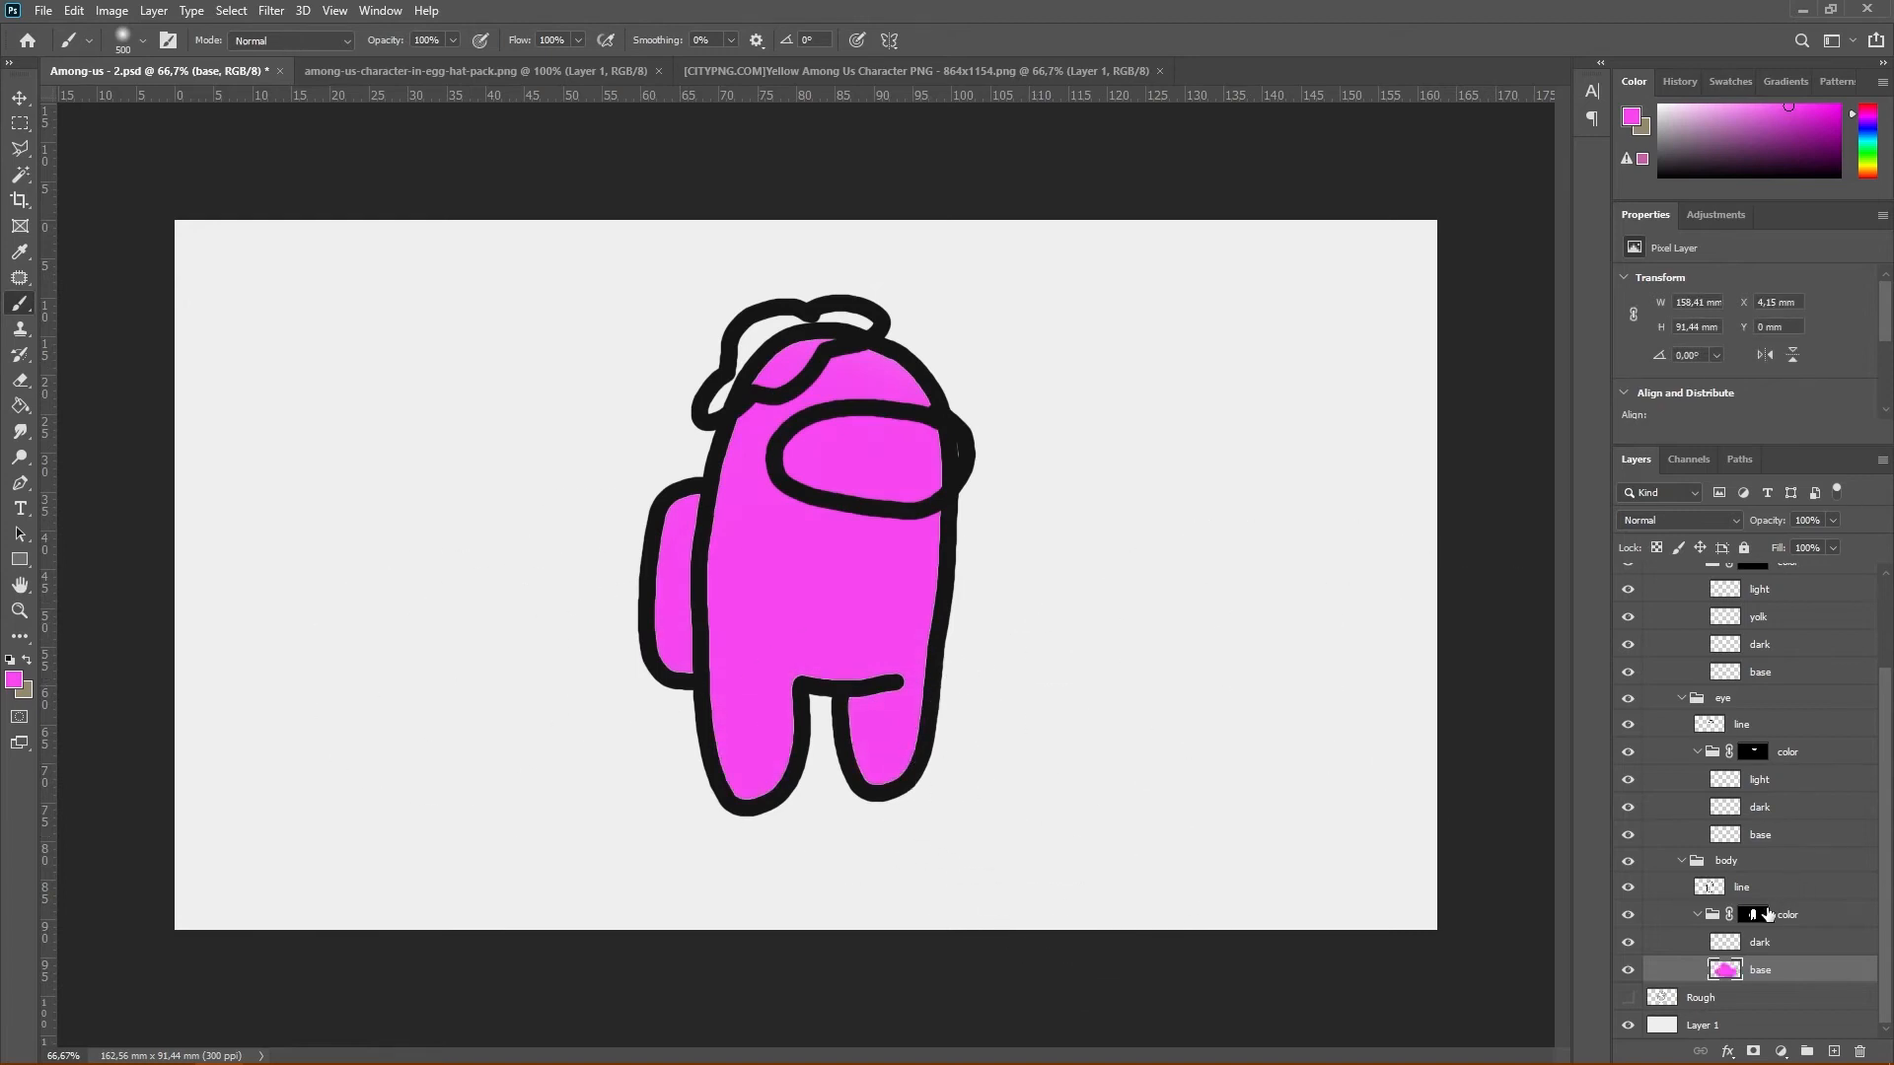
Disable and re-enable the layer mask on the body's color group twice to compare the painting with and without it
{"action": "left_click", "coordinate": [1755, 917]}
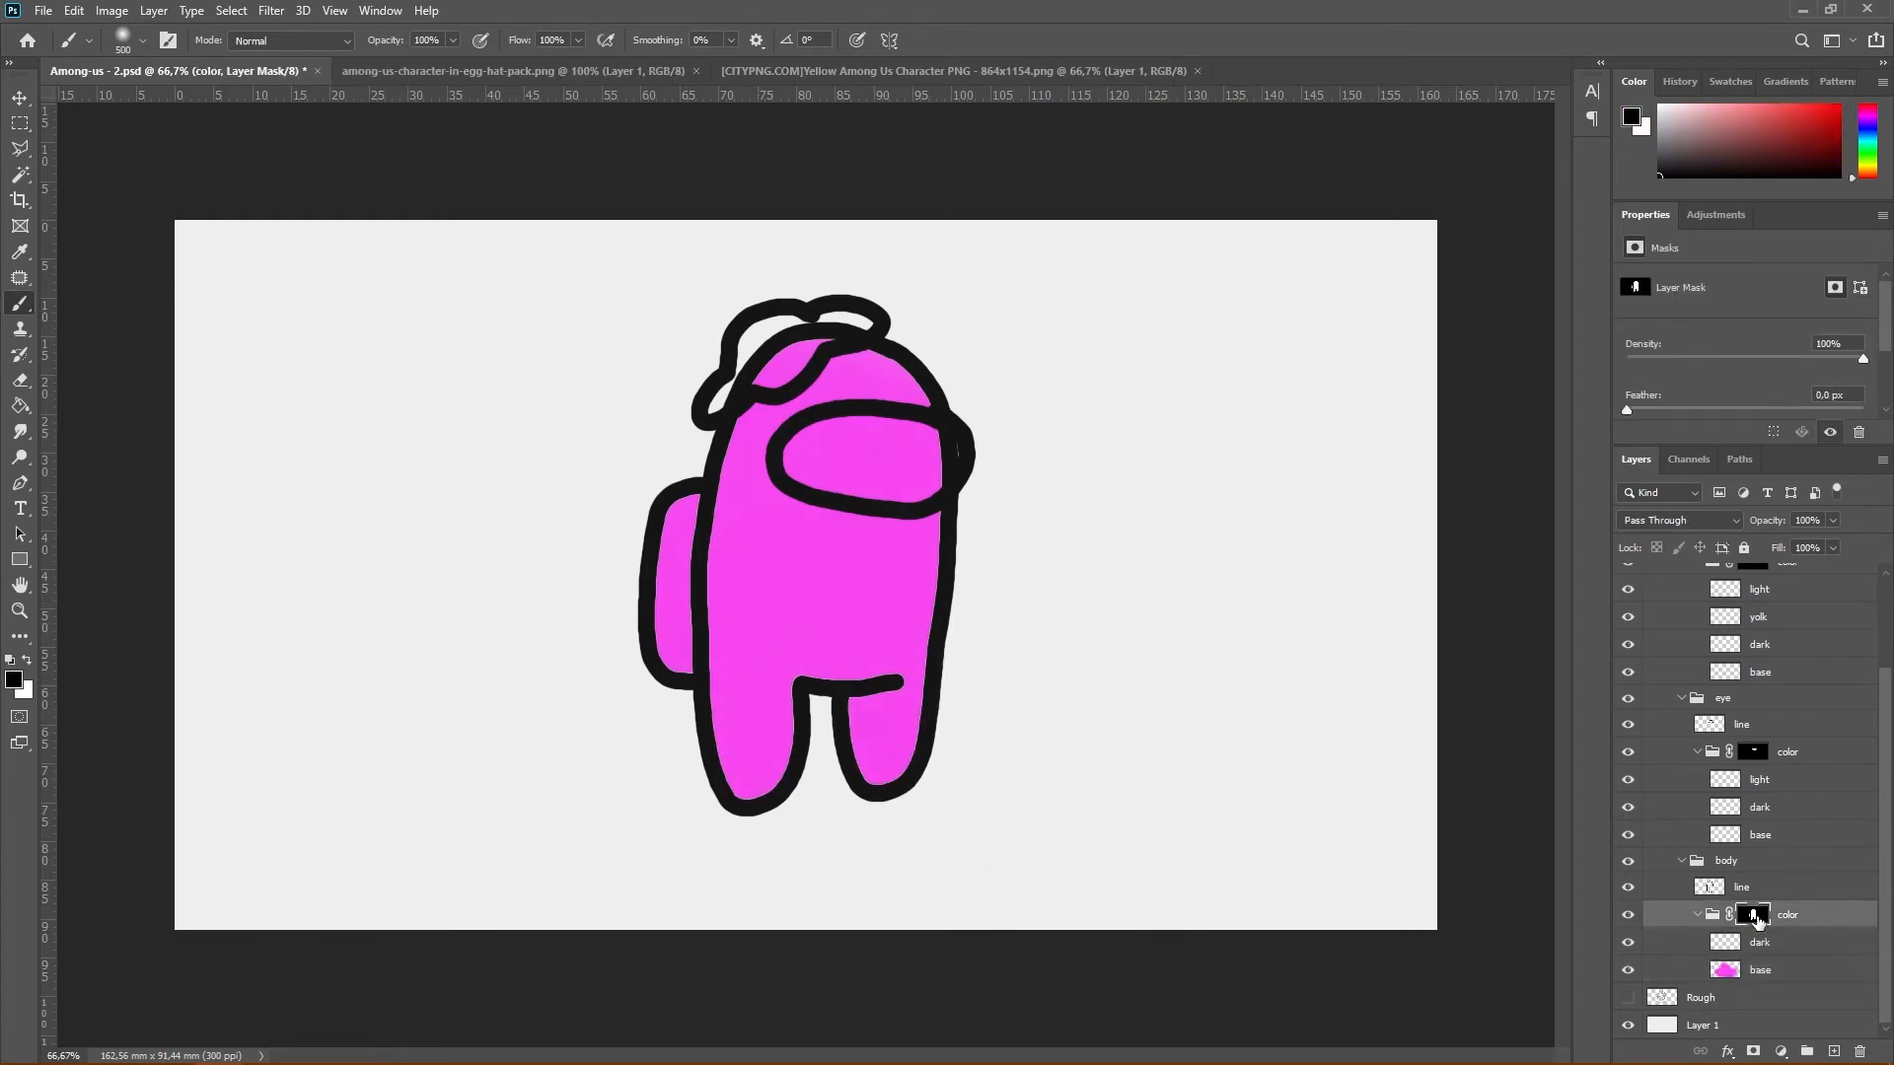
{"action": "right_click", "coordinate": [1755, 922]}
{"action": "left_click", "coordinate": [1751, 743]}
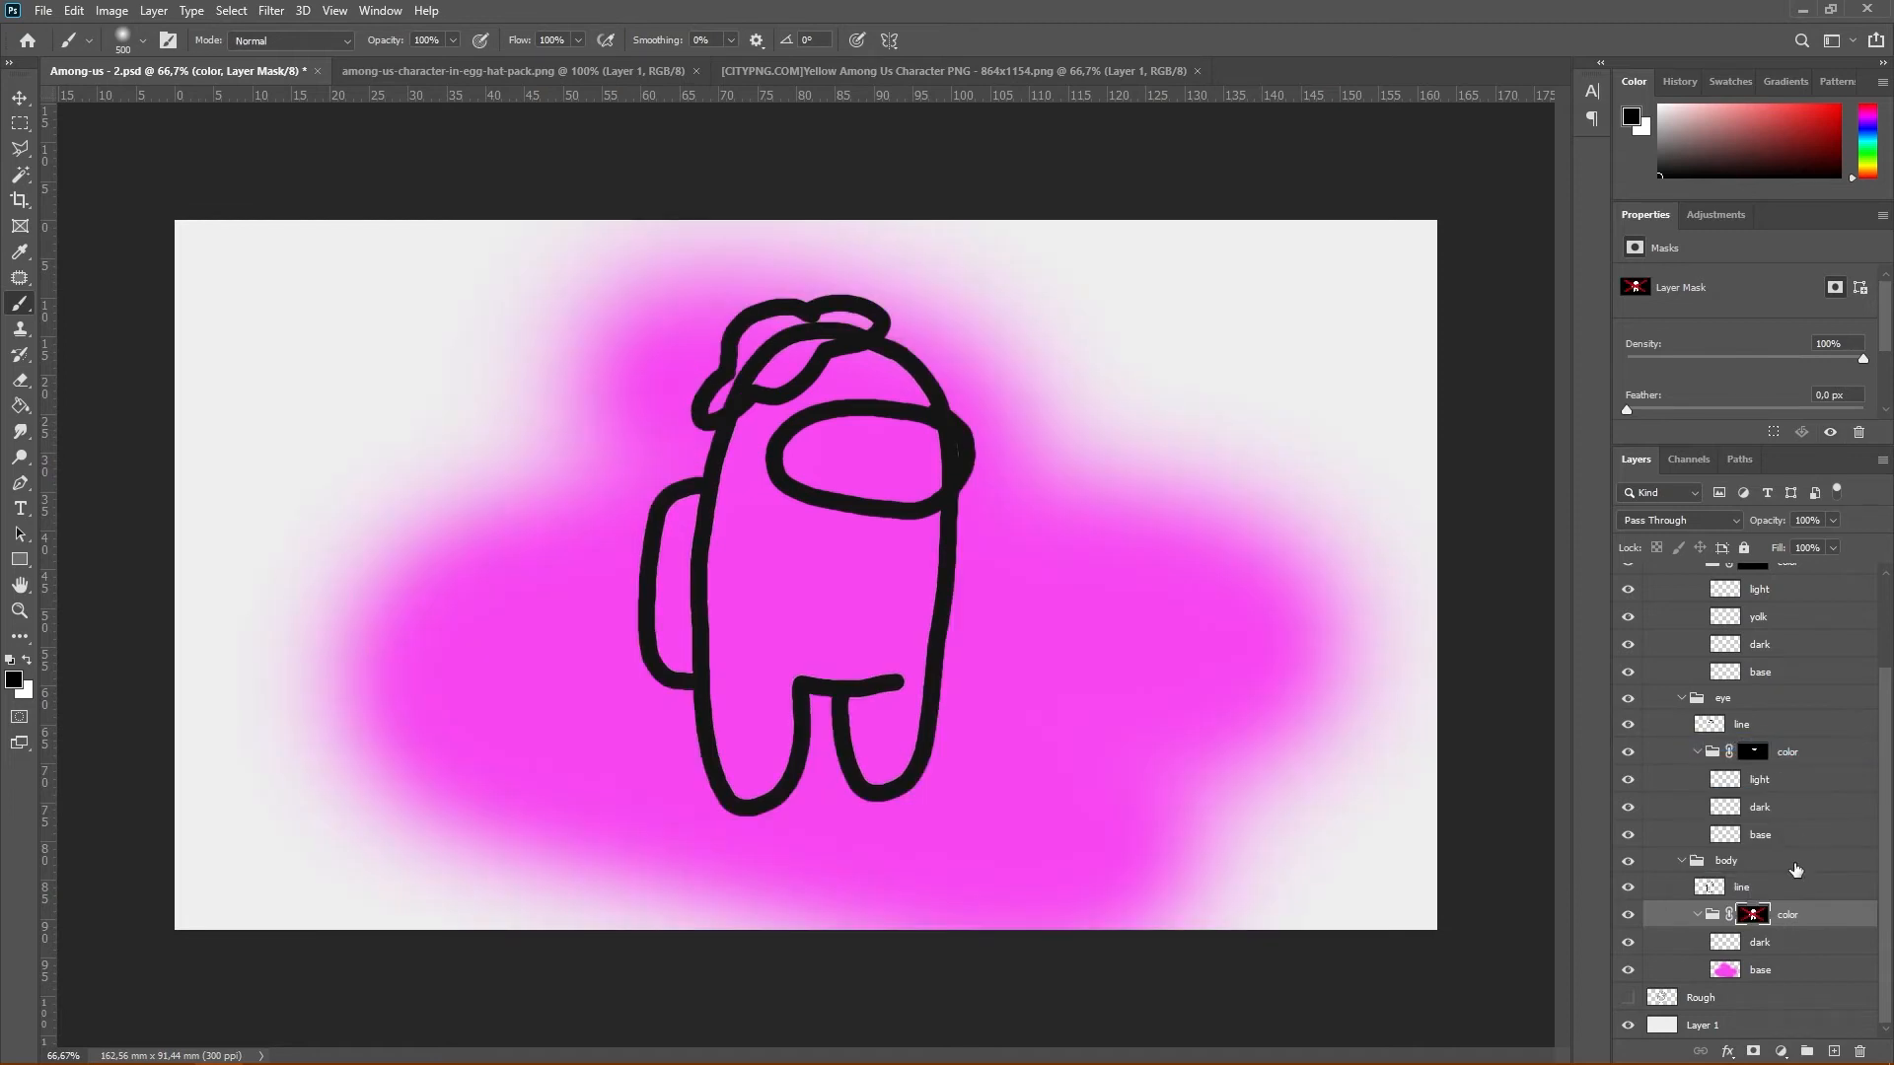
{"action": "right_click", "coordinate": [1766, 924]}
{"action": "left_click", "coordinate": [1776, 741]}
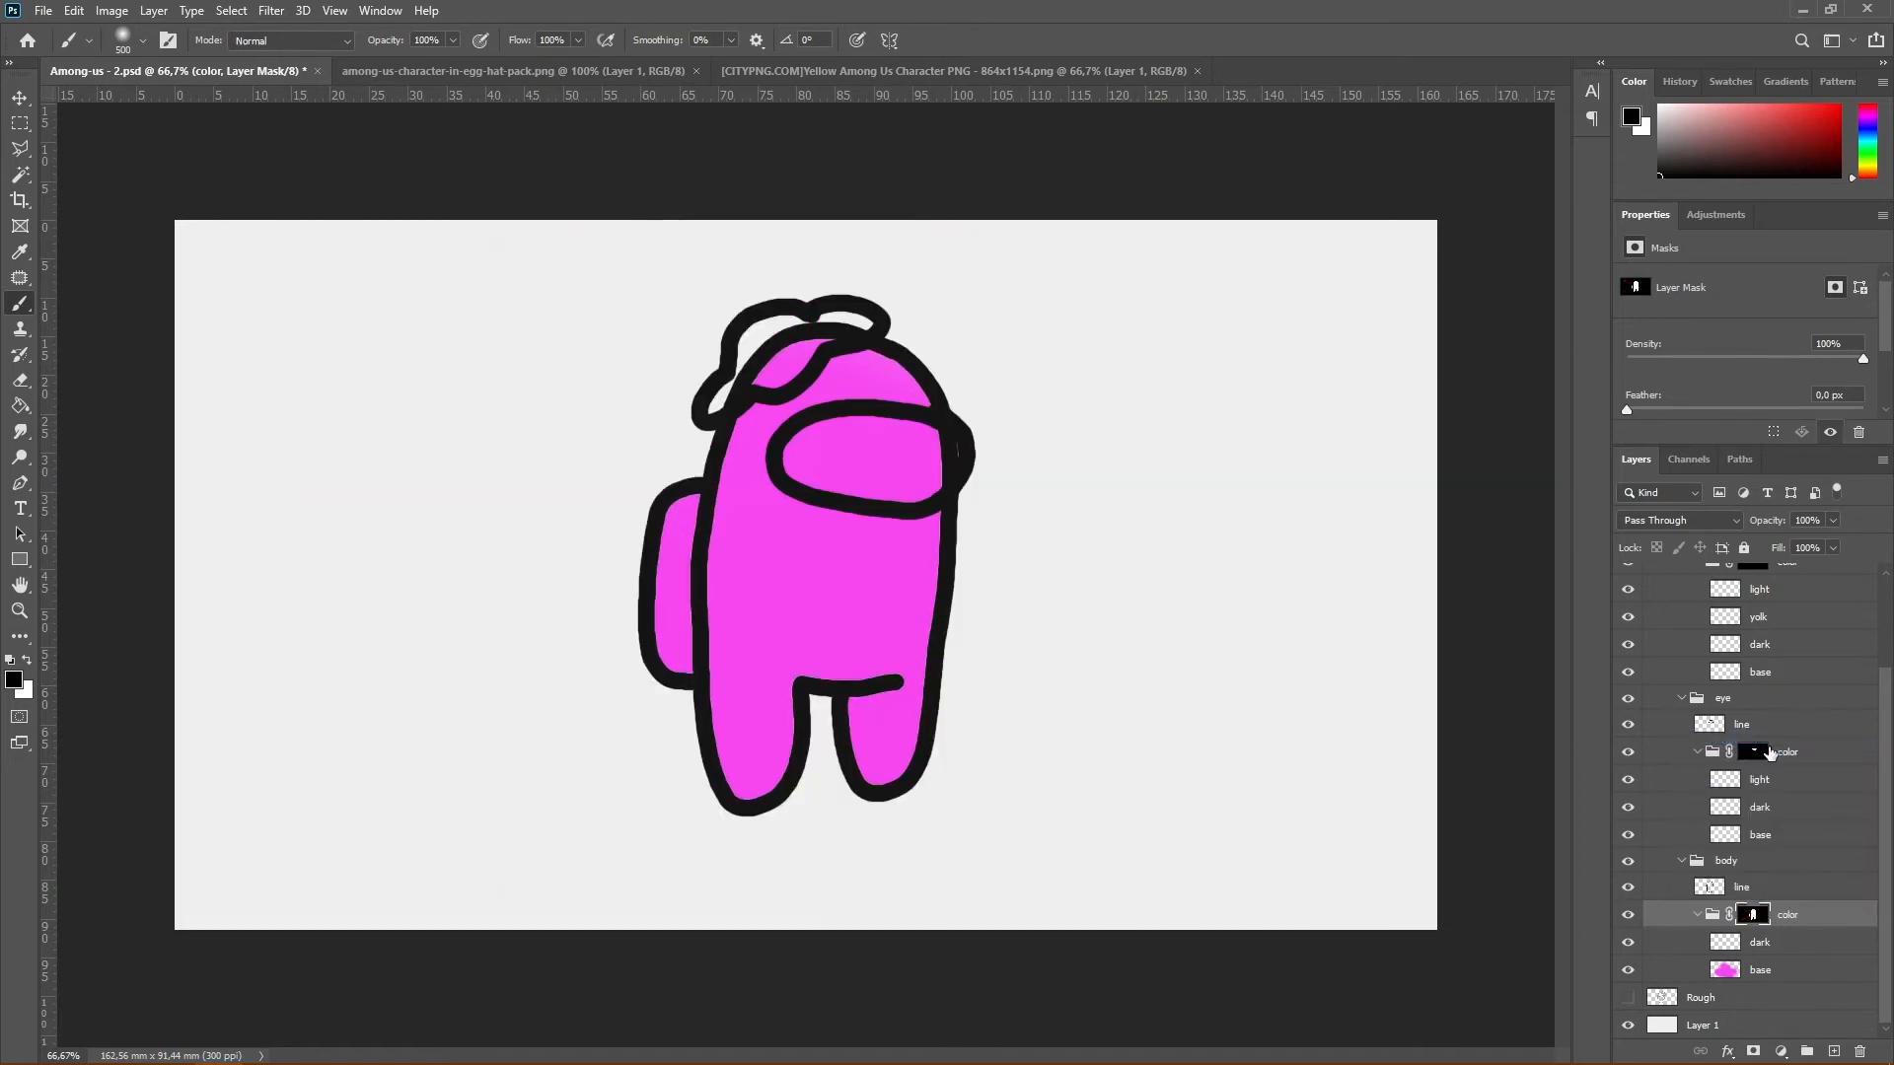
{"action": "right_click", "coordinate": [1756, 917]}
{"action": "left_click", "coordinate": [1750, 742]}
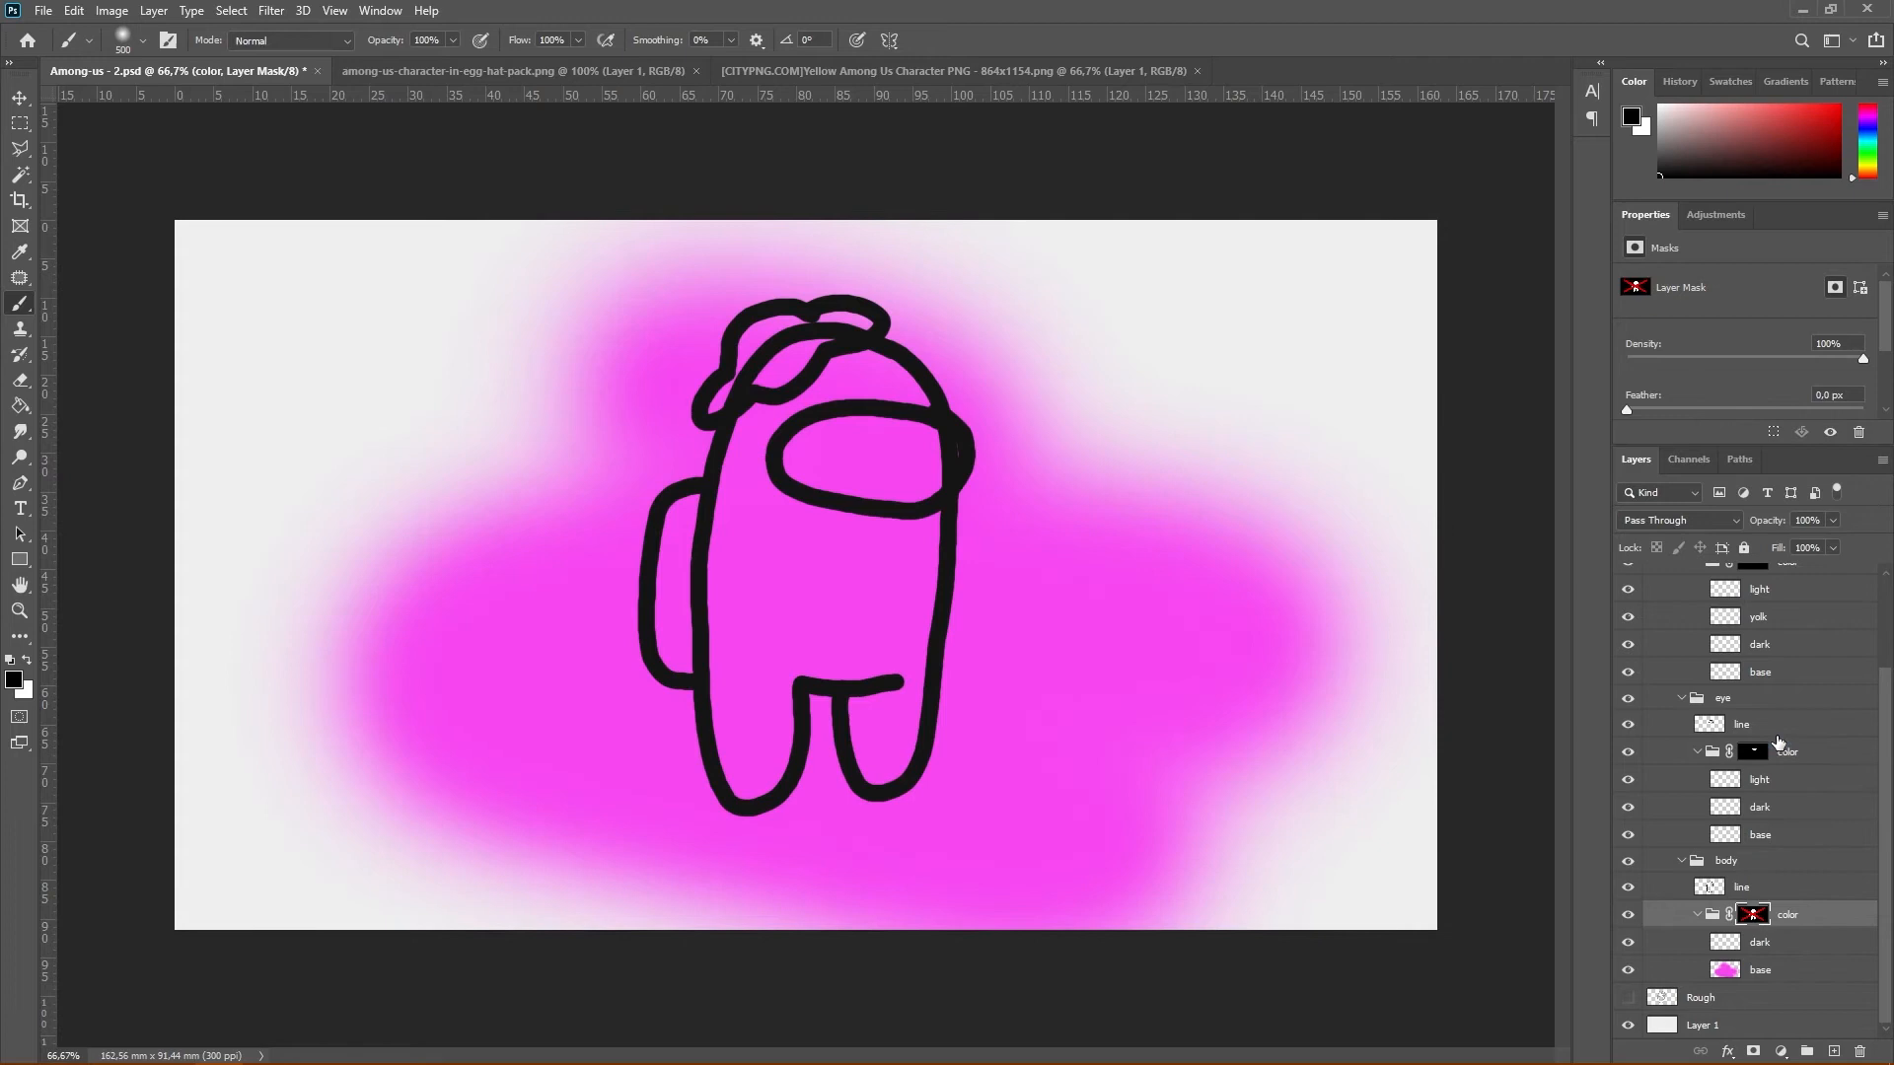
{"action": "right_click", "coordinate": [1755, 920]}
{"action": "left_click", "coordinate": [1766, 739]}
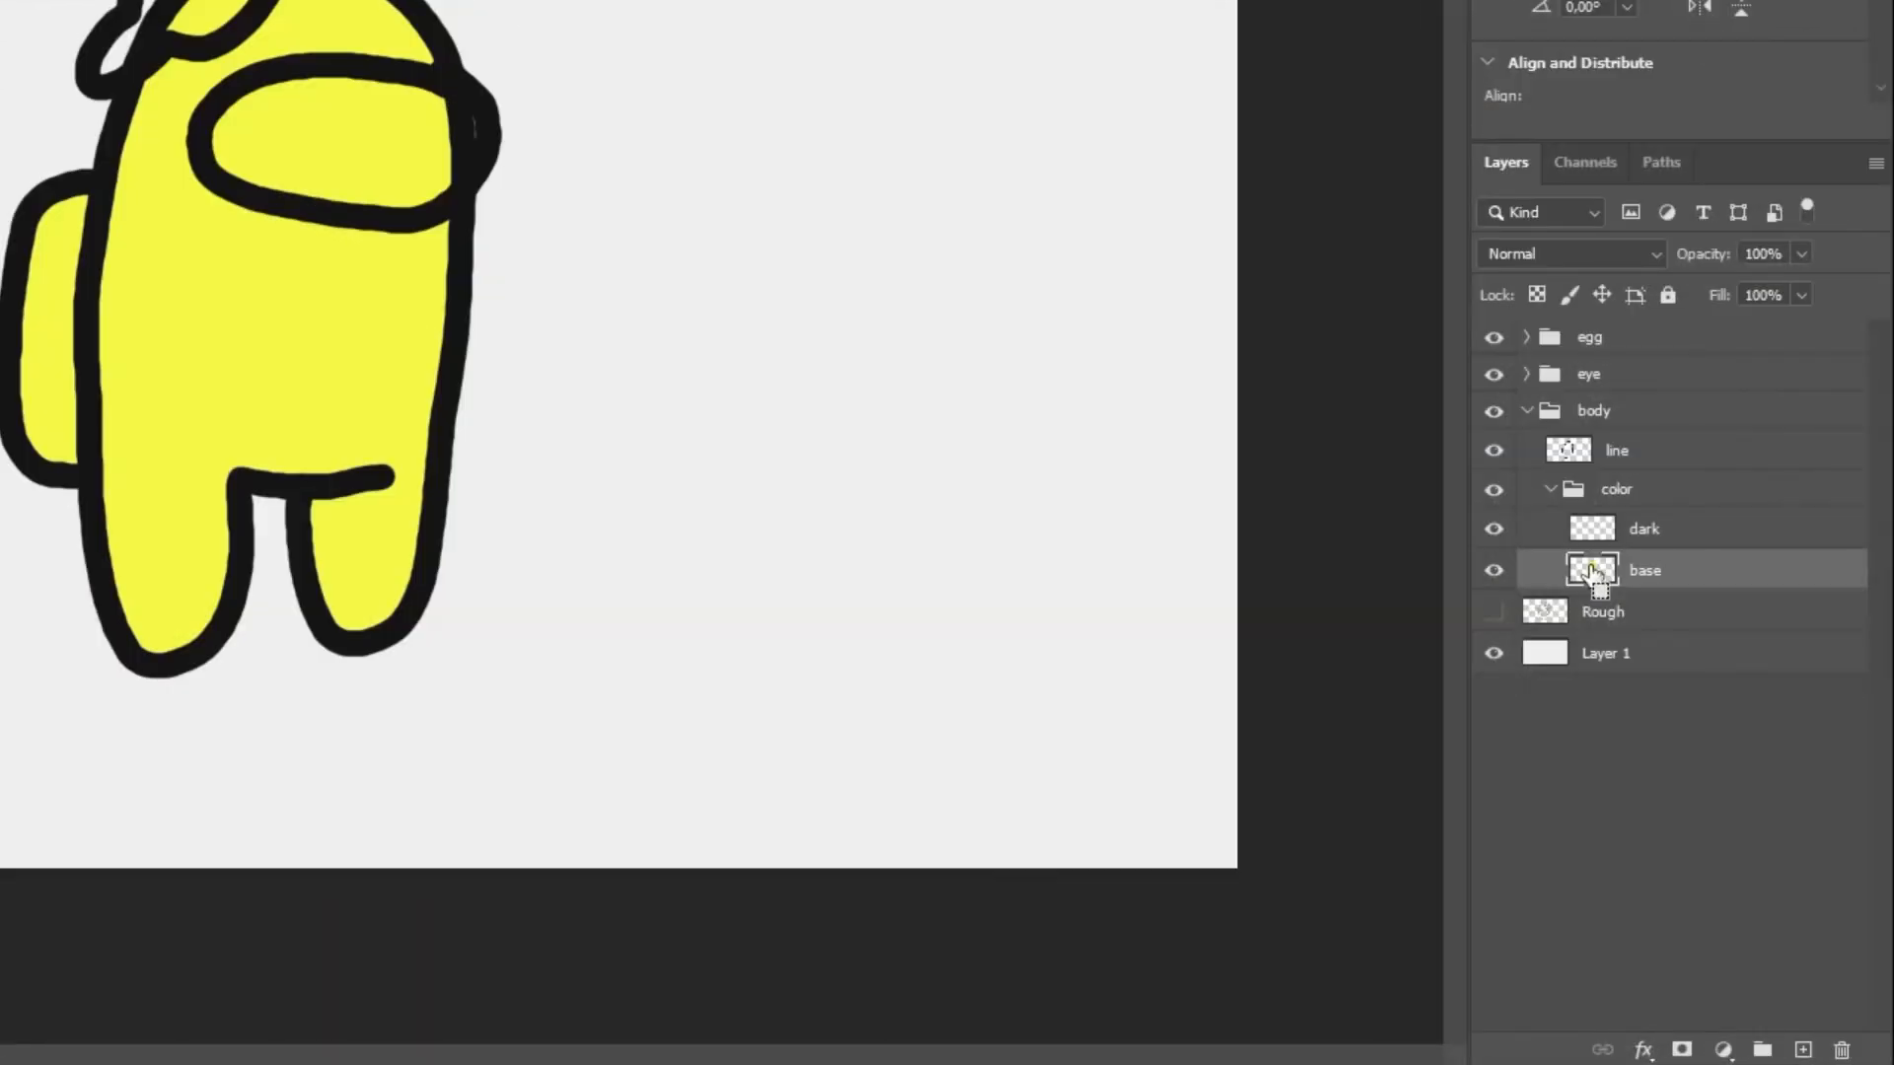
Load the body's base layer as a selection and add a layer mask from it to the body's color group
{"action": "left_click", "coordinate": [1590, 566], "text": "ctrl"}
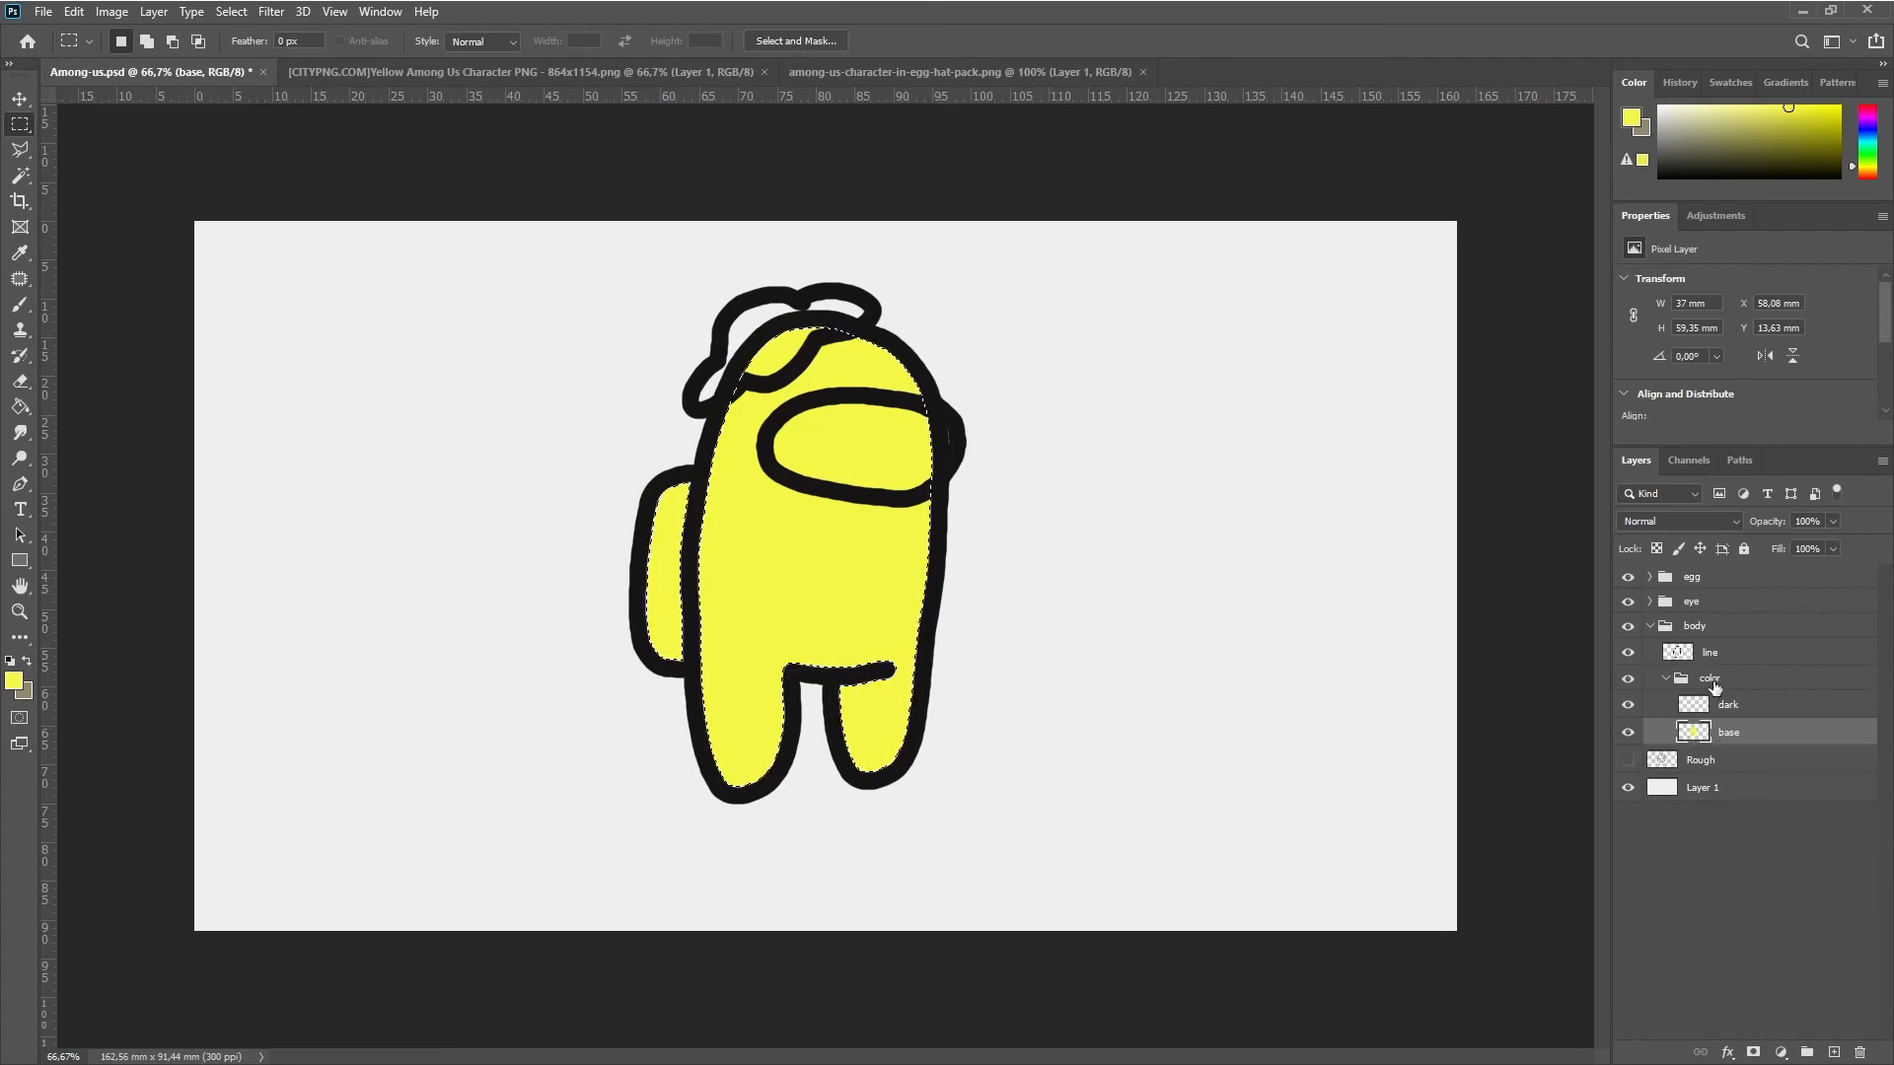
{"action": "left_click", "coordinate": [1713, 687]}
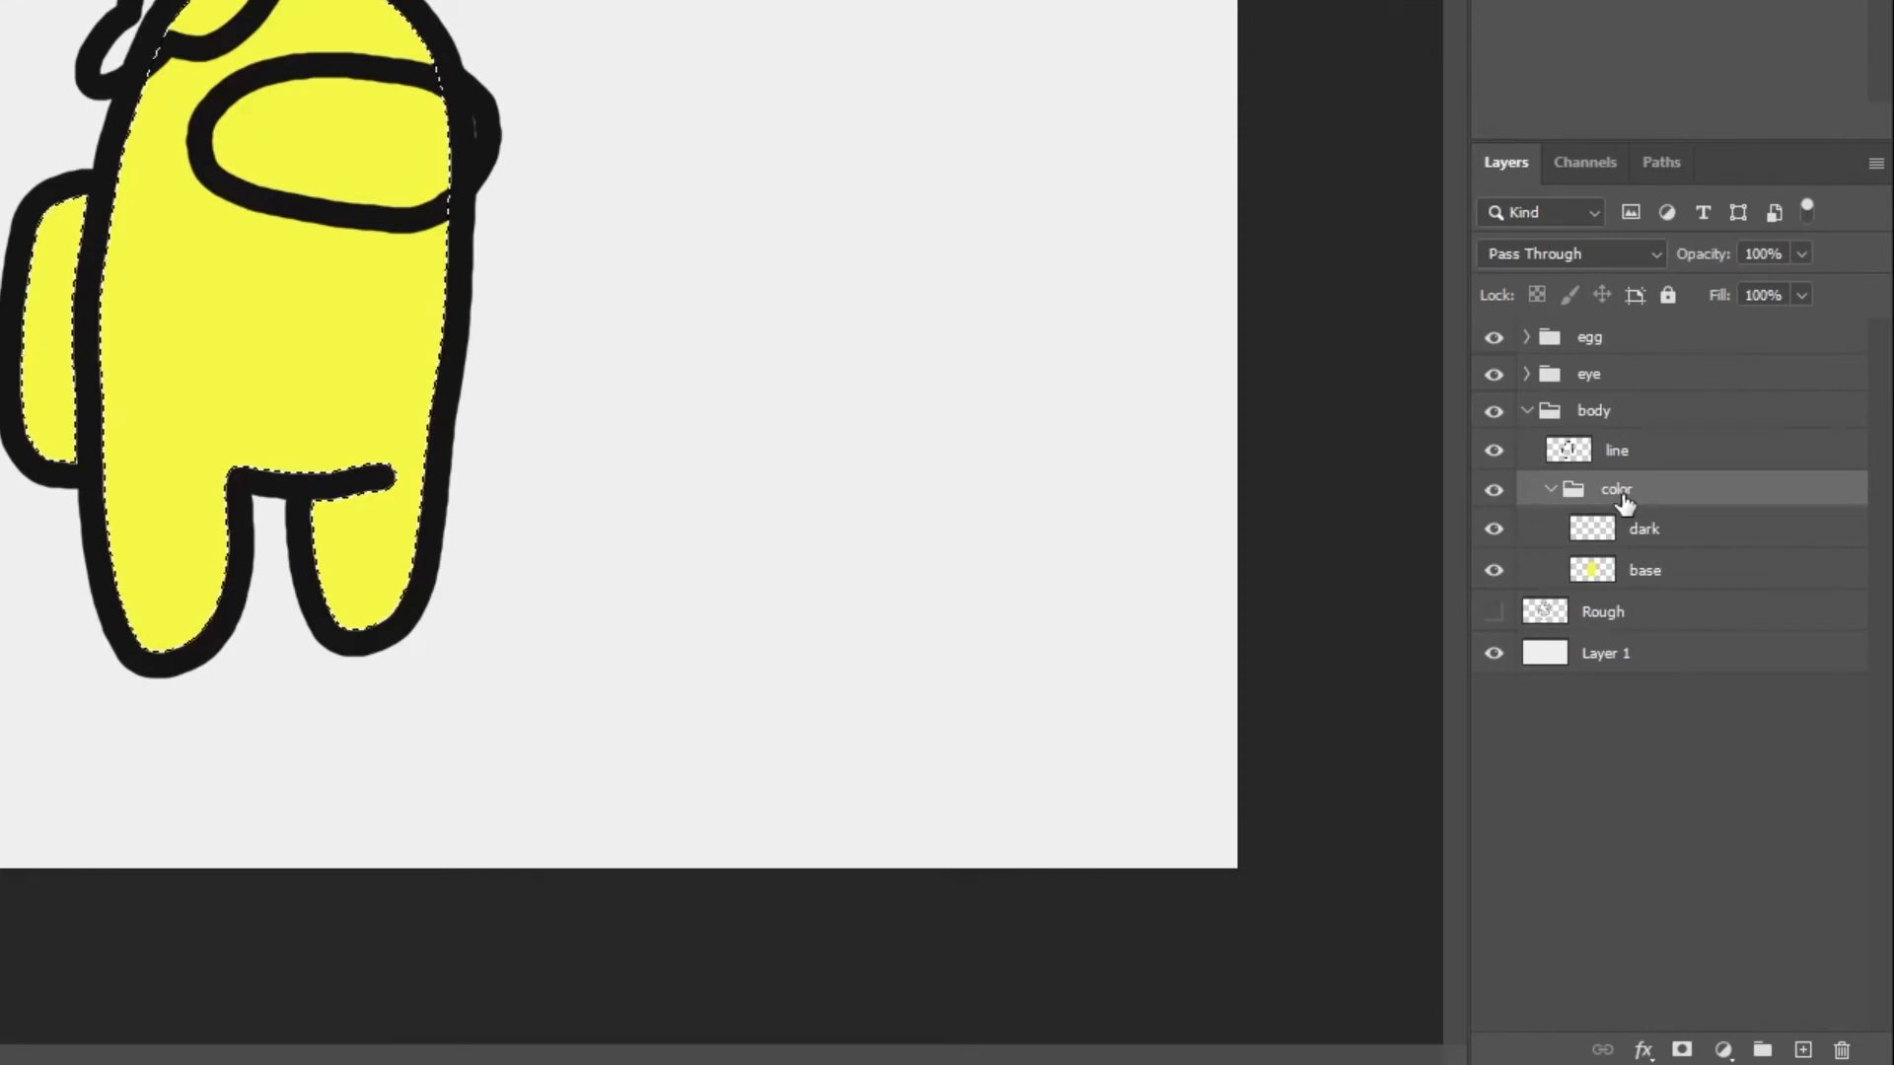
{"action": "left_click", "coordinate": [1680, 1050]}
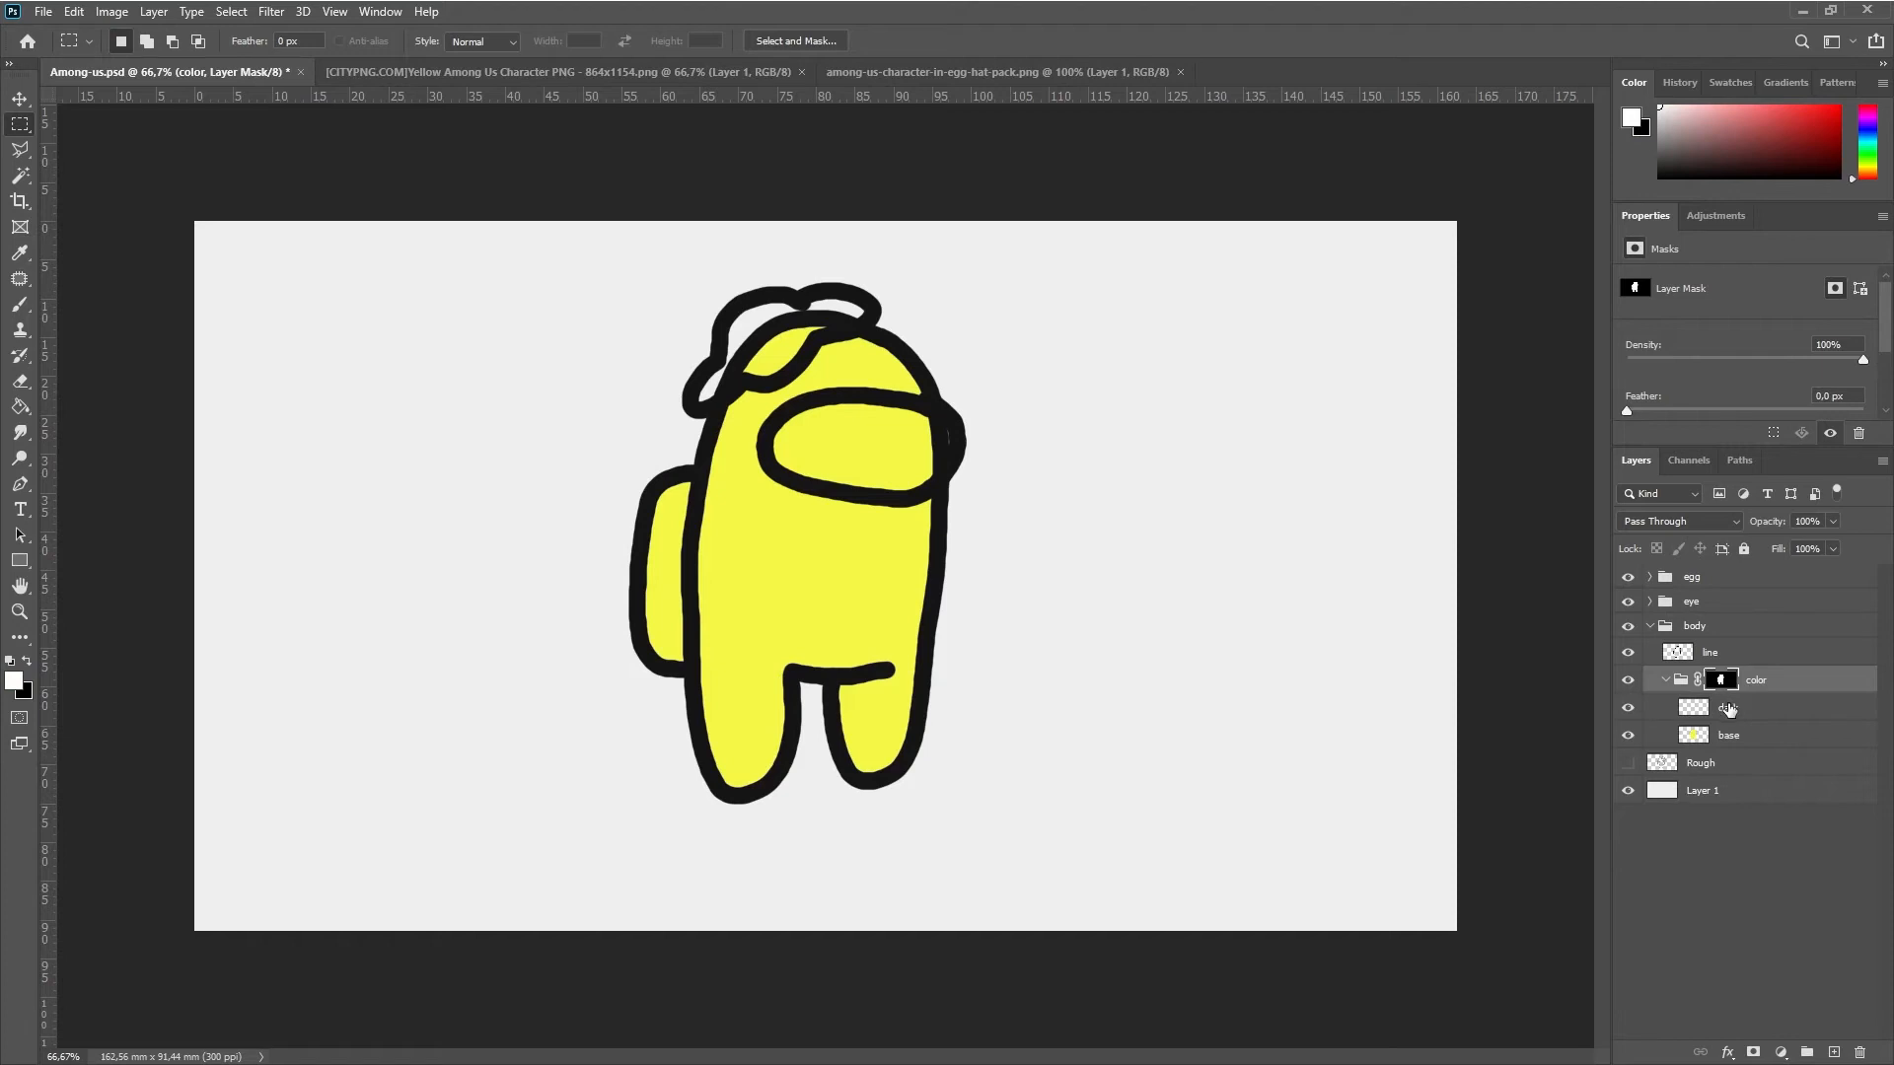
Select the body's dark layer, sample the dark gold c3880a from the reference character's shading as the foreground color, and copy its hex code
{"action": "left_click", "coordinate": [1727, 708]}
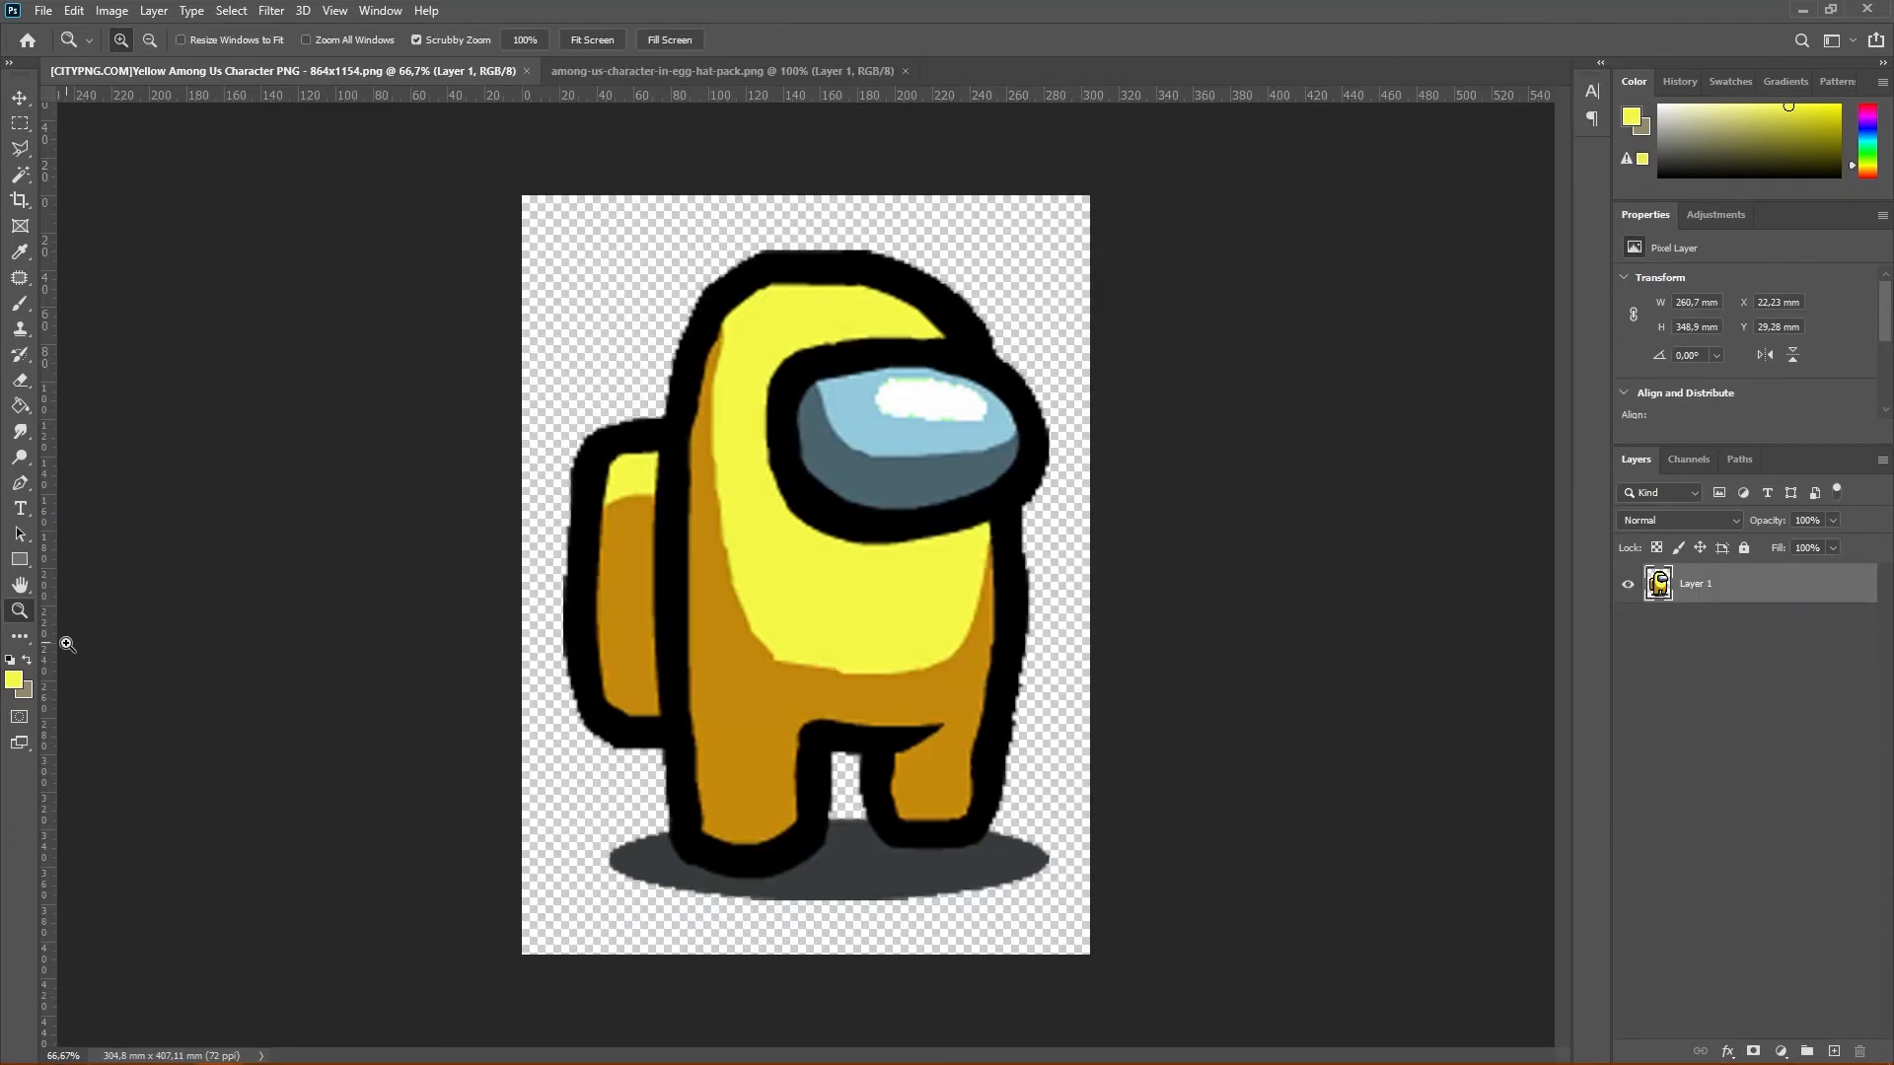
{"action": "left_click", "coordinate": [14, 680]}
{"action": "left_click", "coordinate": [743, 678]}
{"action": "key", "text": "Return"}
{"action": "key", "text": "z"}
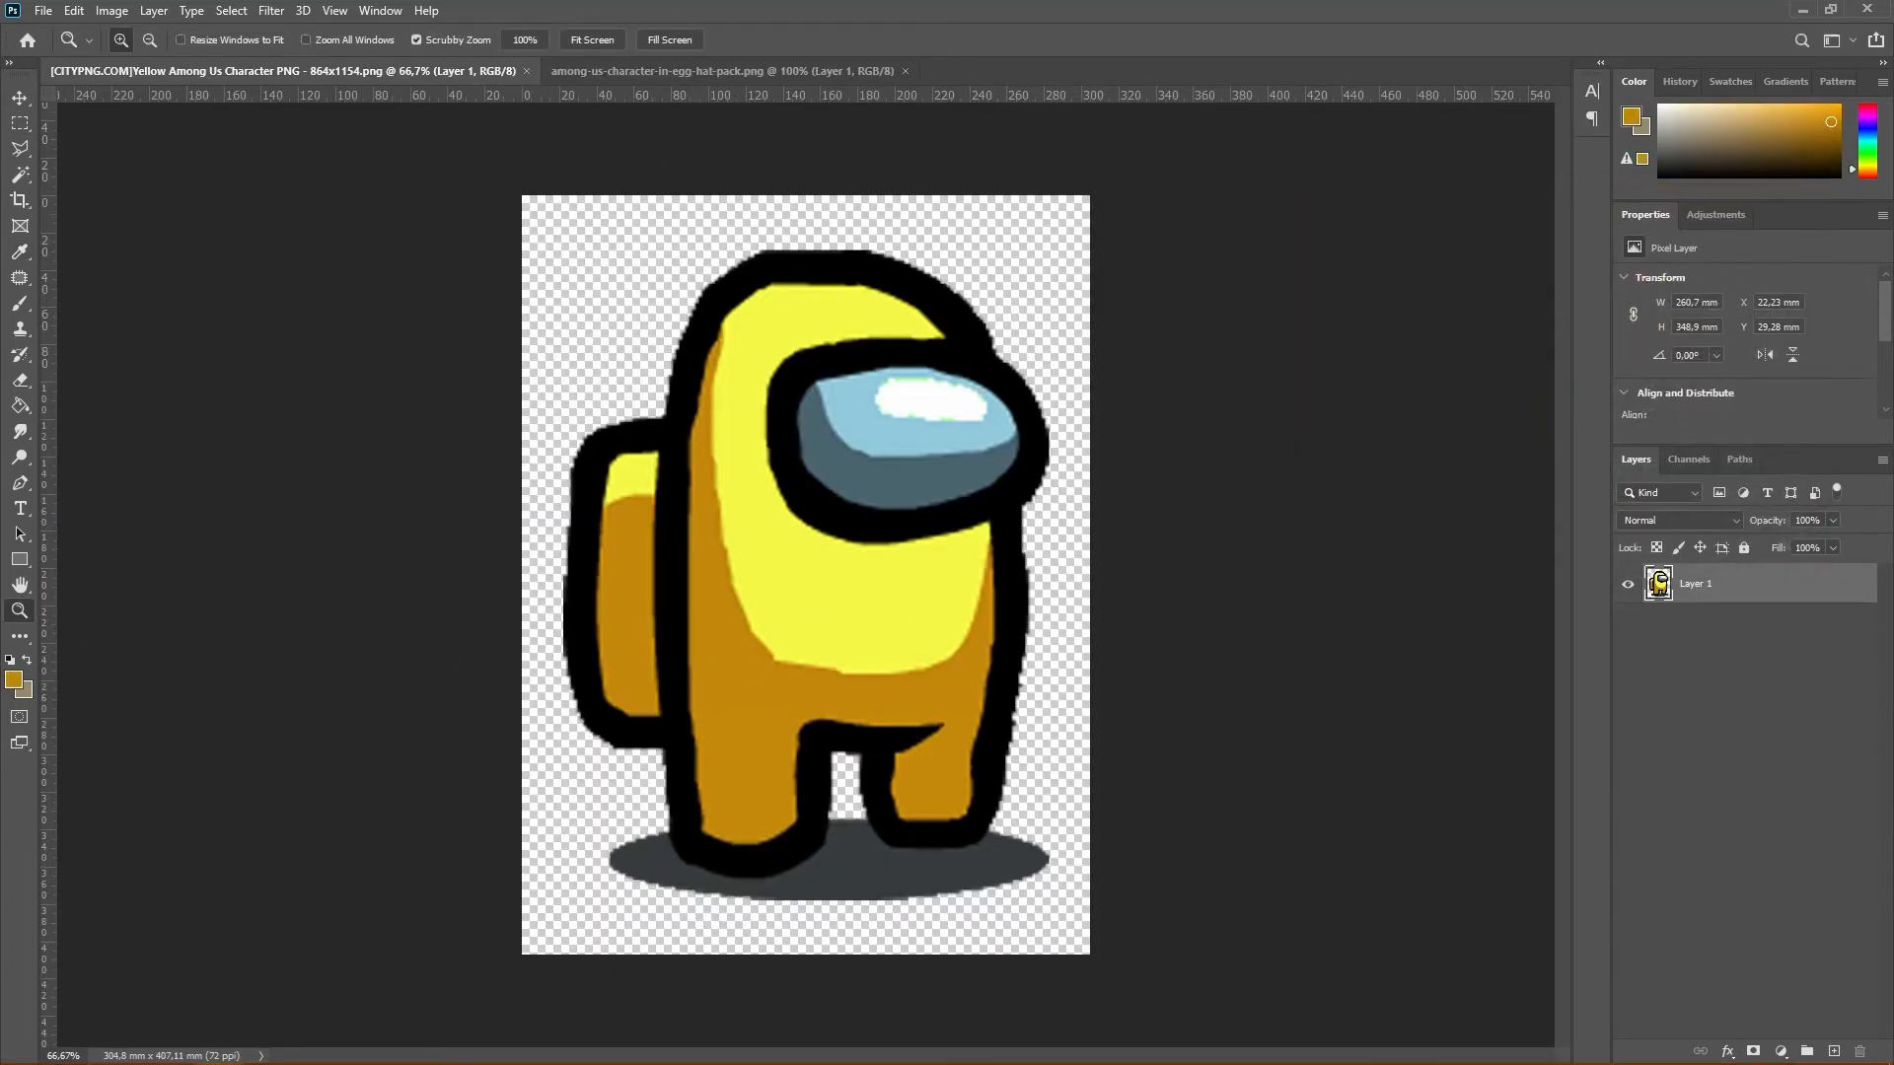
{"action": "left_click", "coordinate": [14, 680]}
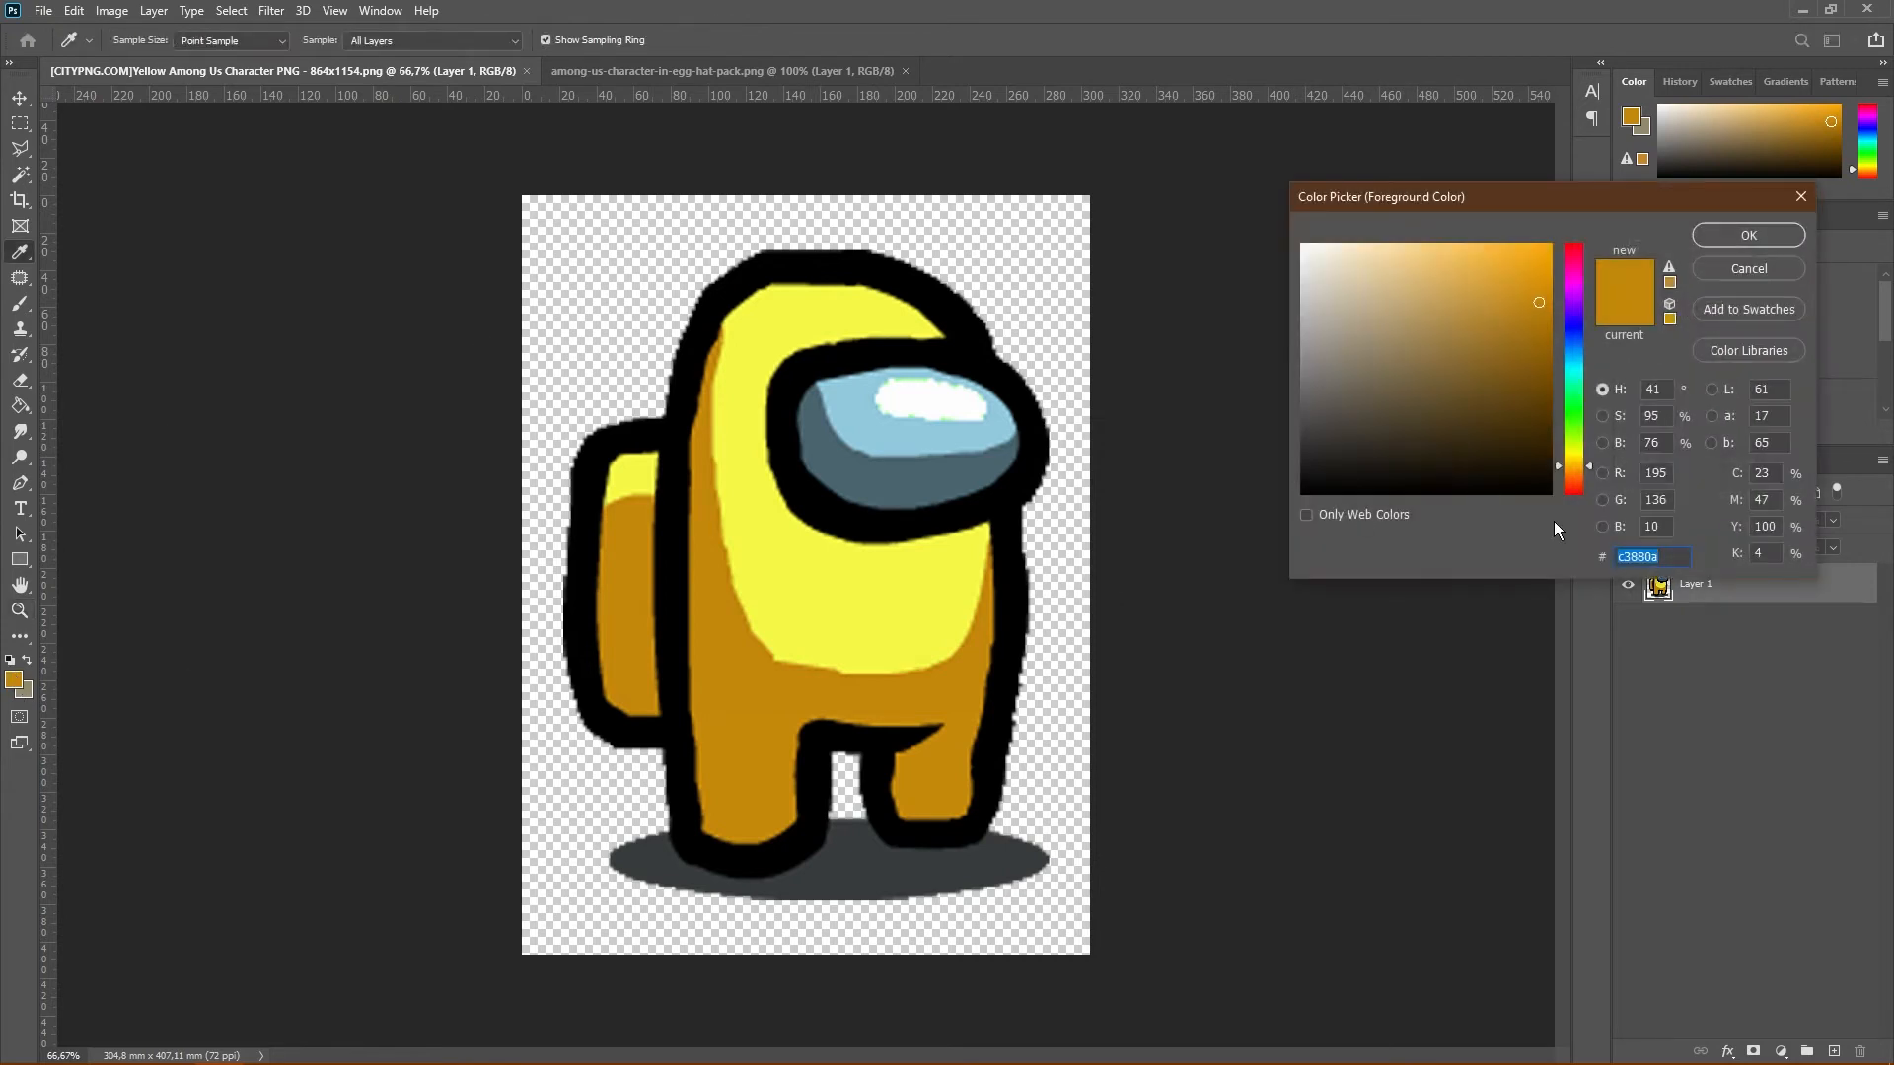
{"action": "right_click", "coordinate": [1637, 554]}
{"action": "left_click", "coordinate": [1646, 608]}
{"action": "left_click", "coordinate": [1773, 238]}
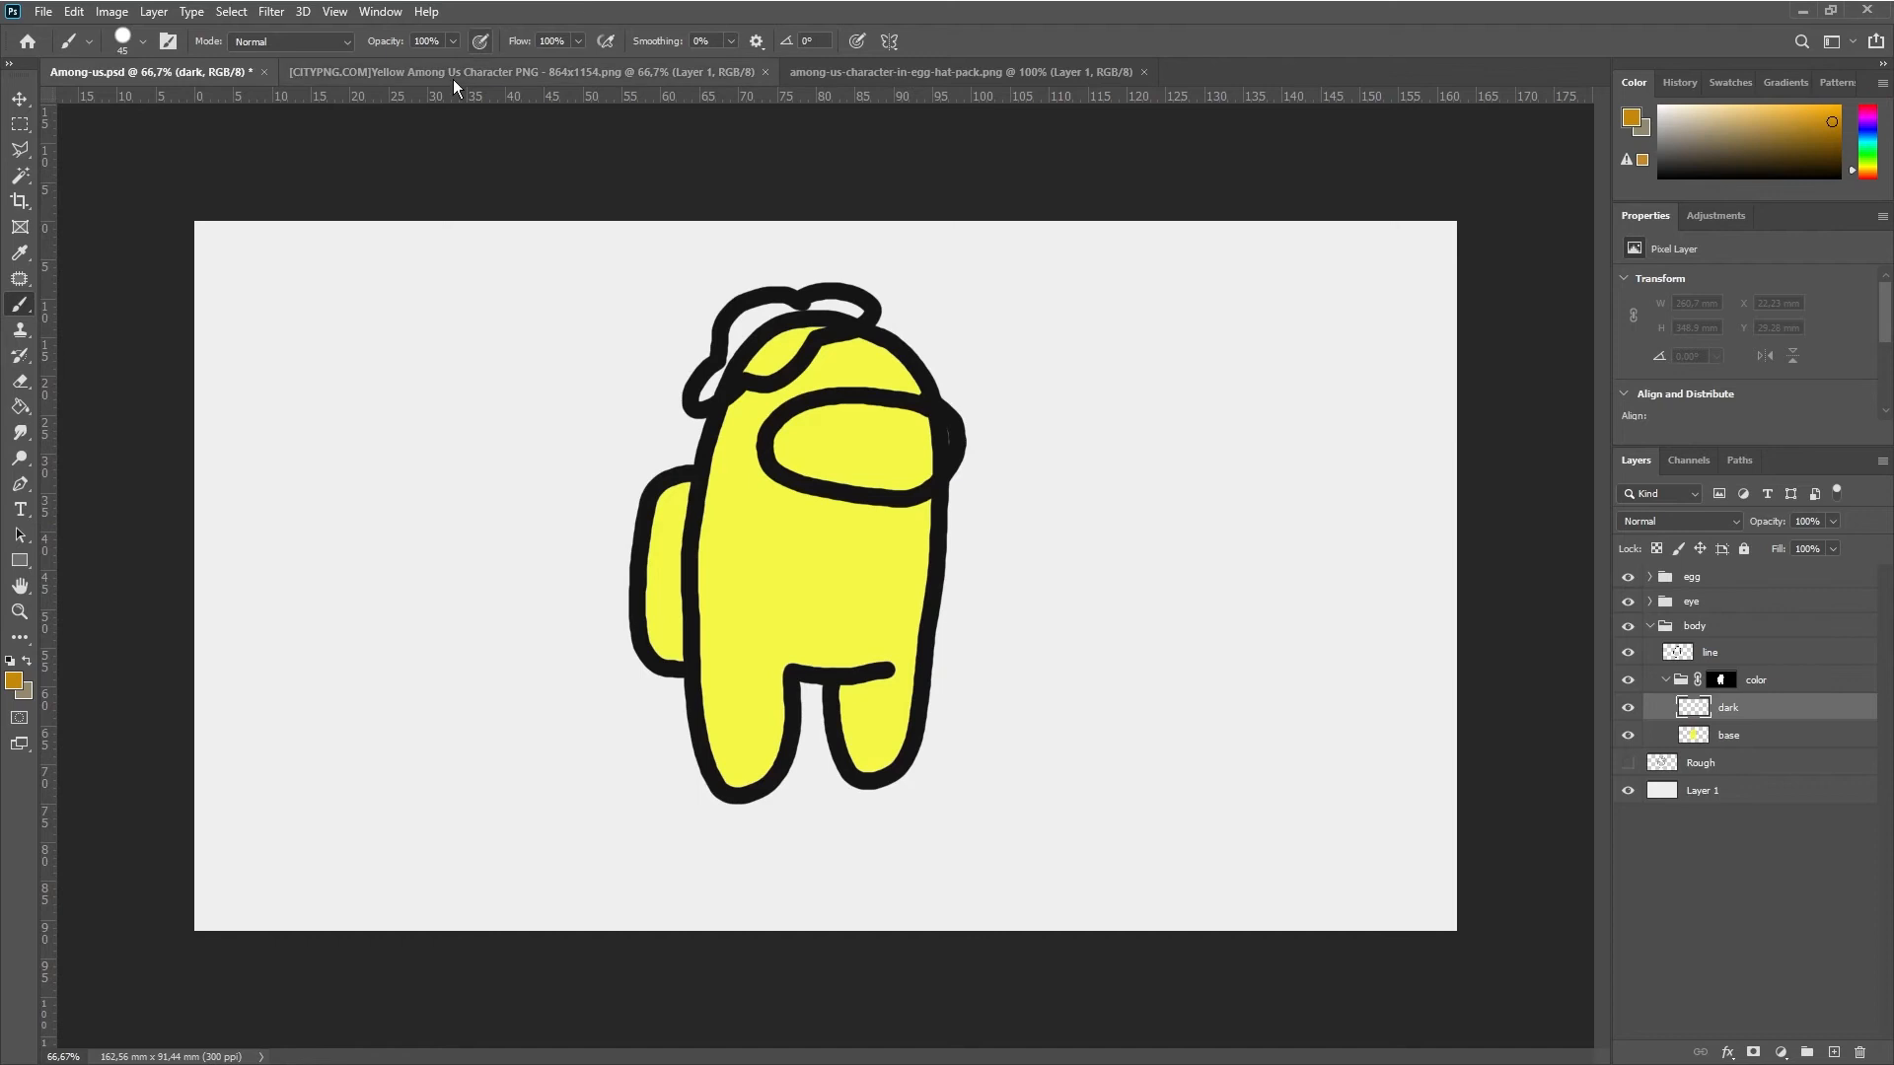
Return to Among-us.psd and brush dark gold shading over the lower part of the backpack on the dark layer
{"action": "left_click", "coordinate": [325, 72]}
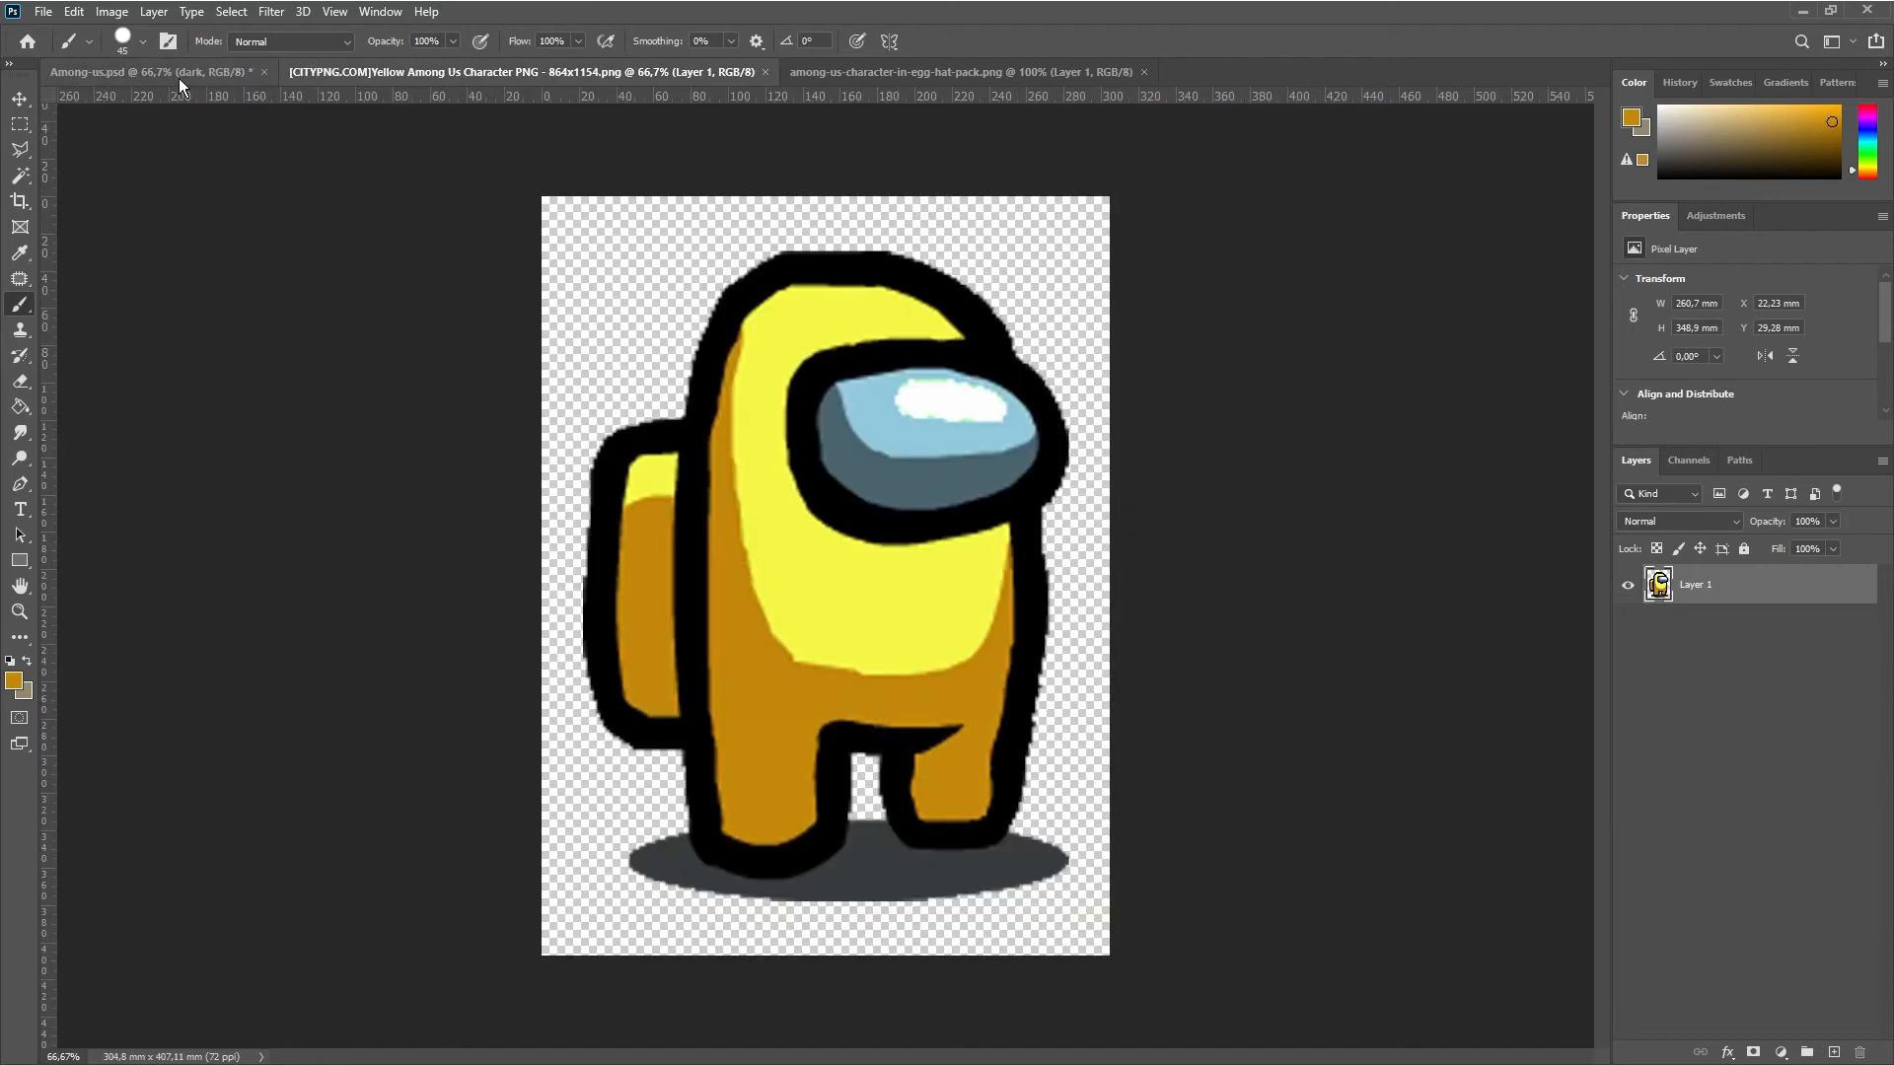
{"action": "left_click", "coordinate": [180, 79]}
{"action": "mouse_move", "coordinate": [679, 566]}
{"action": "left_mouse_down"}
{"action": "mouse_move", "coordinate": [636, 522]}
{"action": "mouse_move", "coordinate": [663, 632]}
{"action": "mouse_move", "coordinate": [670, 595]}
{"action": "left_mouse_up"}
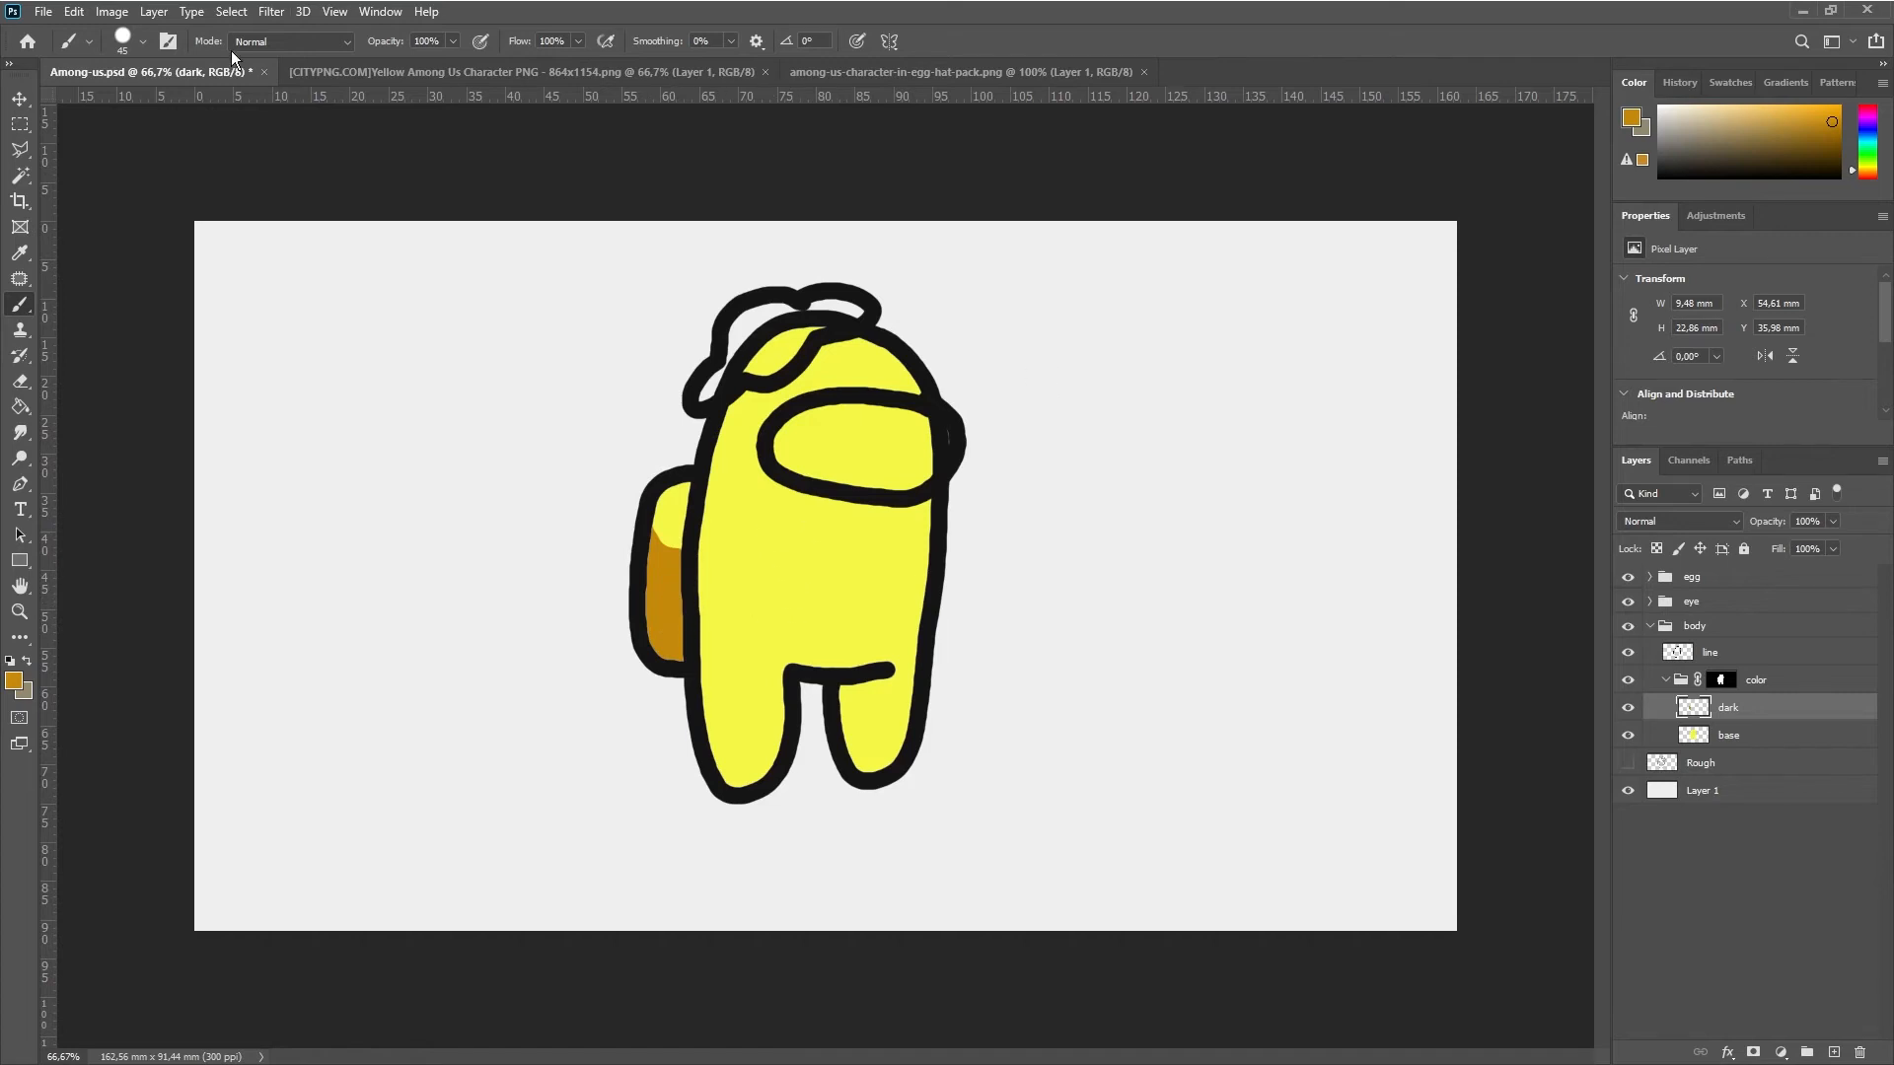
Paint dark gold shading along the body's back edge, in a curve below the visor, and over the lower body and legs, following the reference
{"action": "left_click", "coordinate": [326, 72]}
{"action": "left_click", "coordinate": [133, 78]}
{"action": "mouse_move", "coordinate": [708, 455]}
{"action": "left_mouse_down"}
{"action": "mouse_move", "coordinate": [927, 602]}
{"action": "mouse_move", "coordinate": [942, 493]}
{"action": "left_mouse_up"}
{"action": "key", "text": "ctrl+z"}
{"action": "mouse_move", "coordinate": [712, 434]}
{"action": "left_mouse_down"}
{"action": "mouse_move", "coordinate": [888, 631]}
{"action": "mouse_move", "coordinate": [927, 596]}
{"action": "left_mouse_up"}
{"action": "left_click_drag", "start_coordinate": [710, 428], "coordinate": [729, 369]}
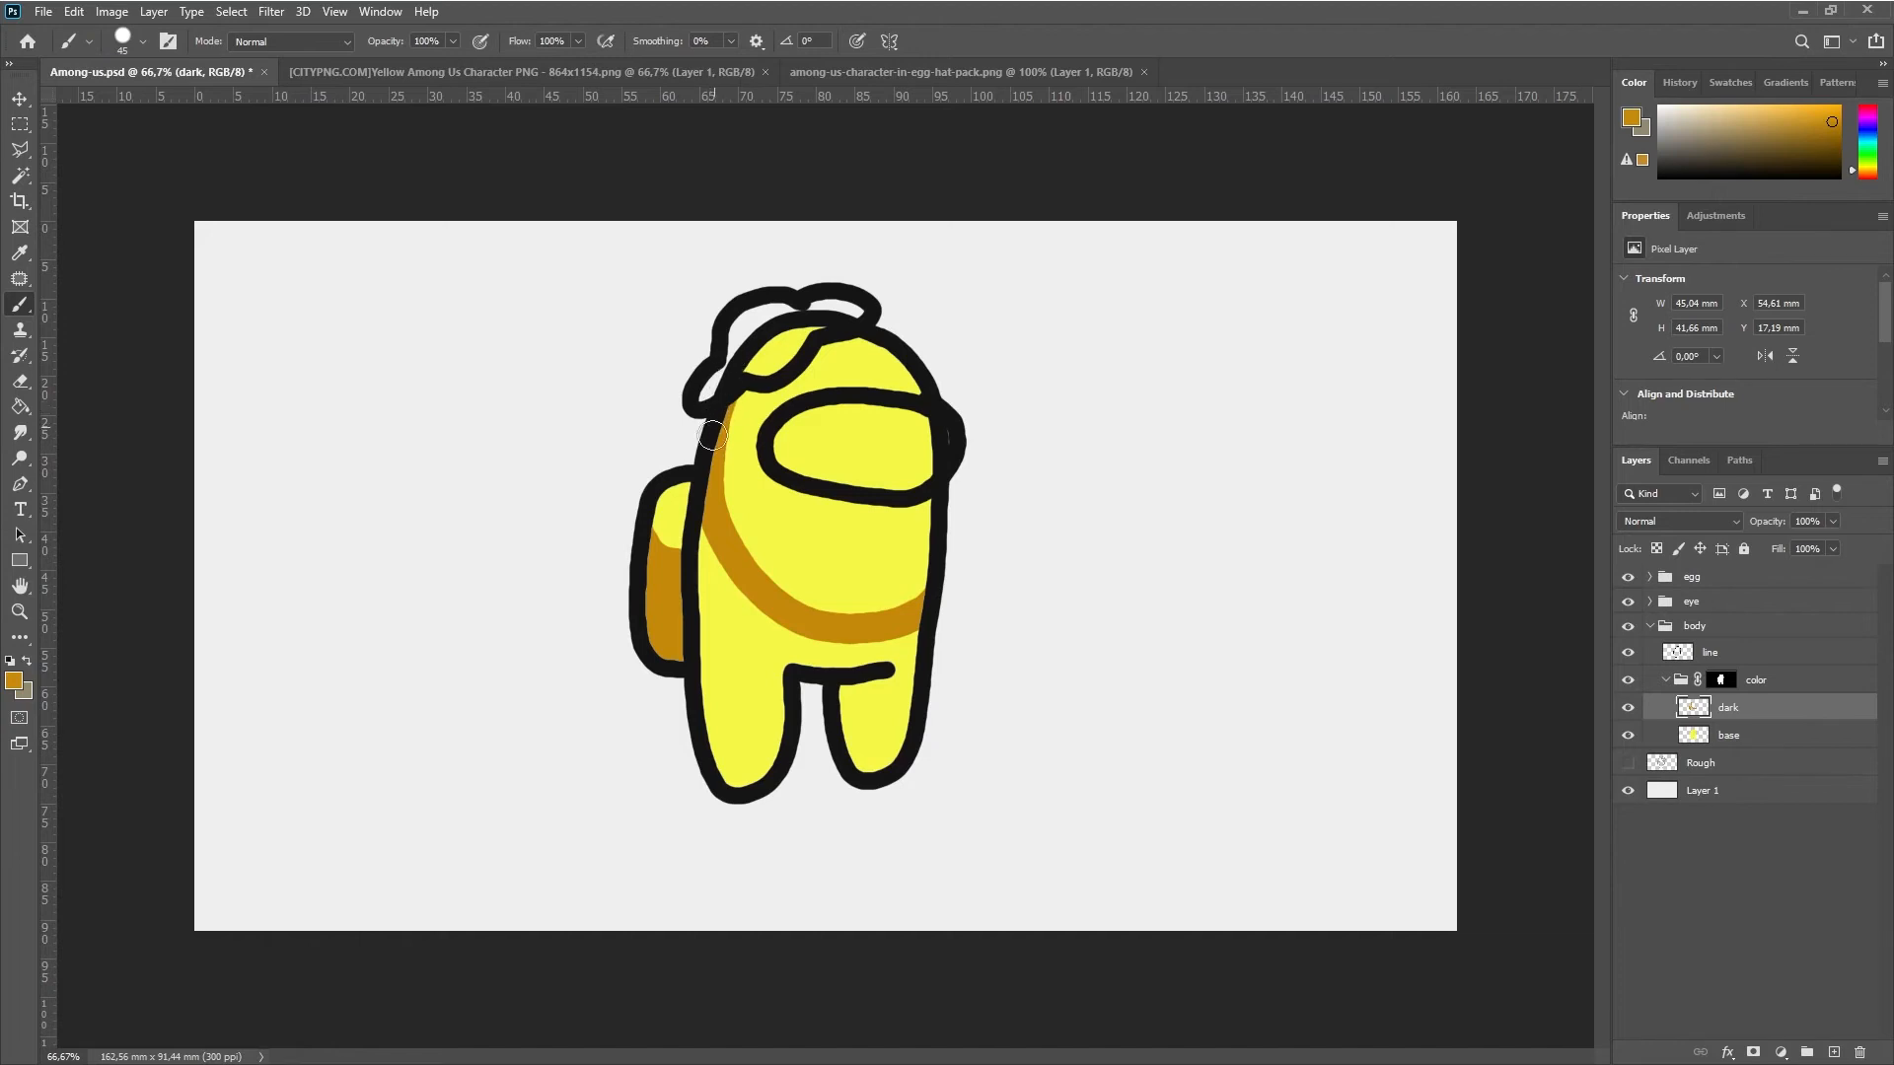
{"action": "mouse_move", "coordinate": [715, 533]}
{"action": "left_mouse_down"}
{"action": "mouse_move", "coordinate": [718, 751]}
{"action": "mouse_move", "coordinate": [739, 616]}
{"action": "mouse_move", "coordinate": [749, 714]}
{"action": "mouse_move", "coordinate": [774, 631]}
{"action": "mouse_move", "coordinate": [774, 691]}
{"action": "mouse_move", "coordinate": [828, 651]}
{"action": "mouse_move", "coordinate": [903, 690]}
{"action": "mouse_move", "coordinate": [888, 765]}
{"action": "mouse_move", "coordinate": [838, 681]}
{"action": "mouse_move", "coordinate": [877, 654]}
{"action": "left_mouse_up"}
{"action": "left_click", "coordinate": [296, 72]}
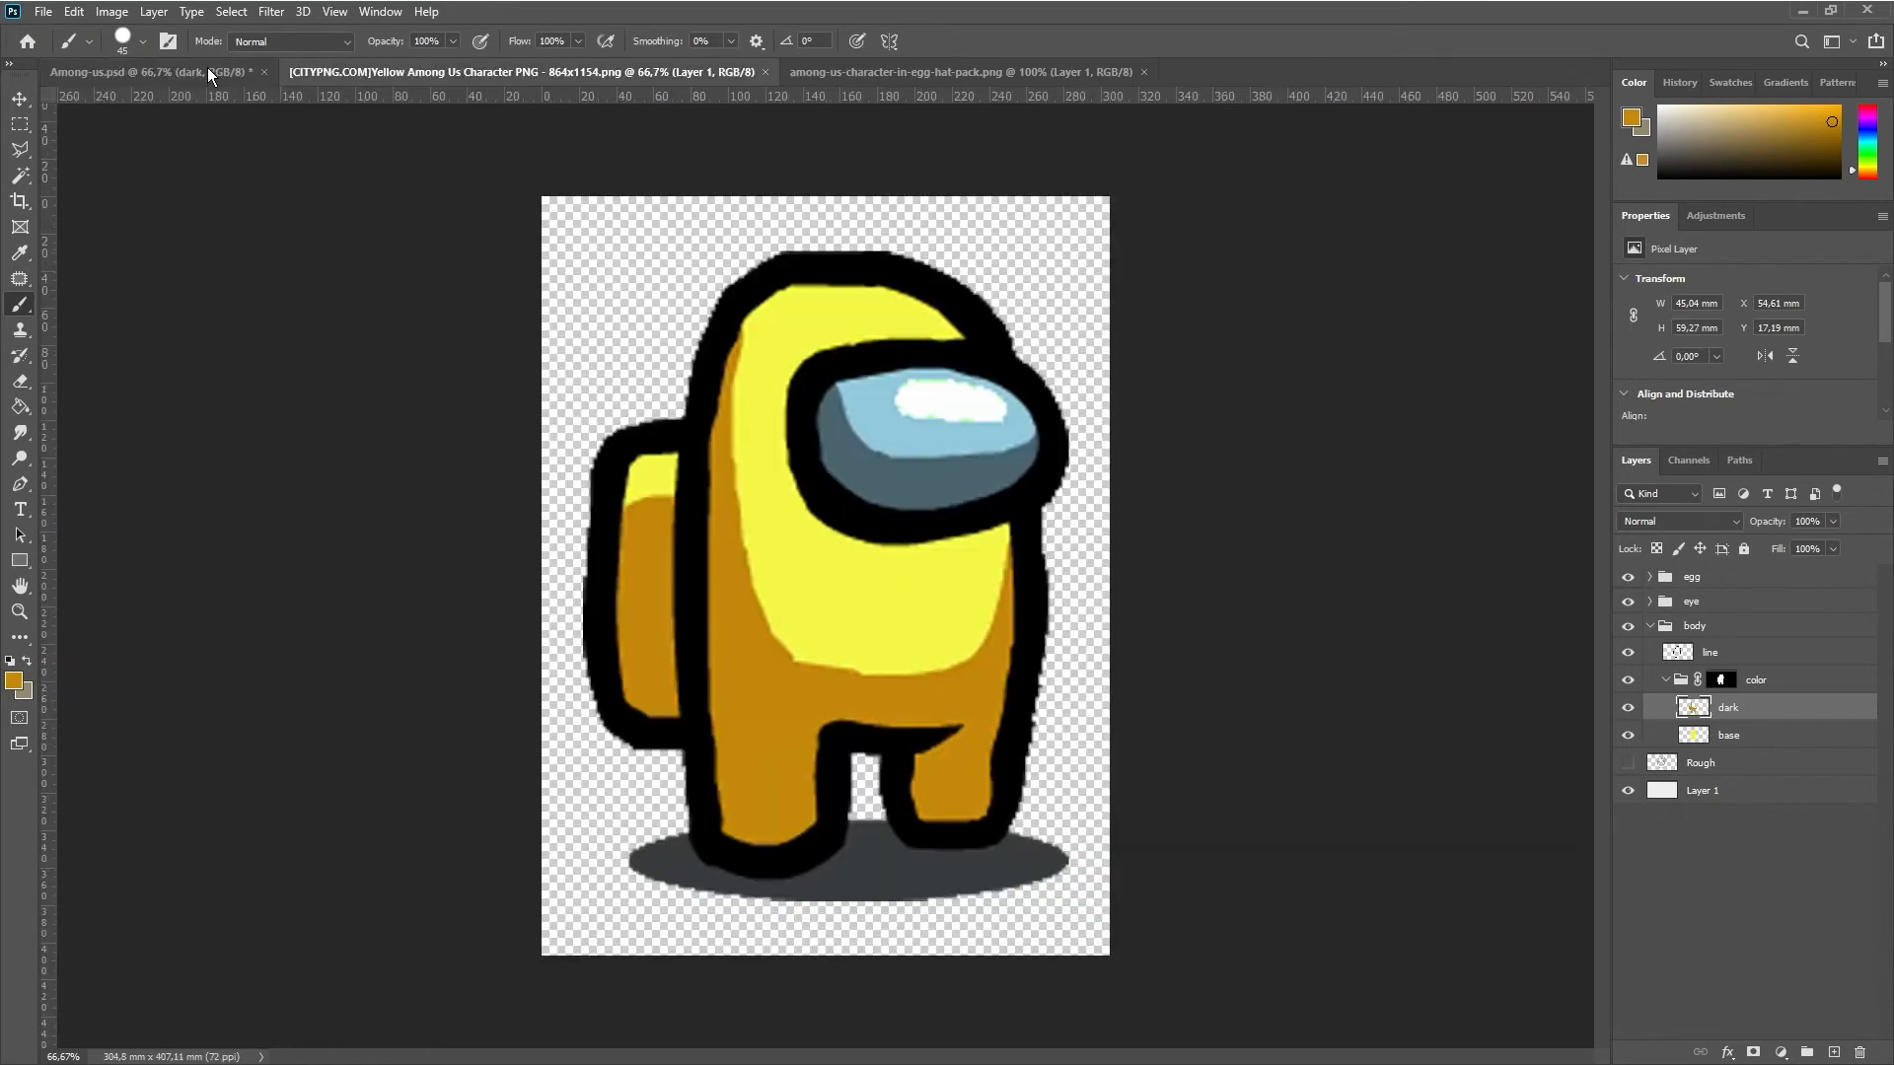
{"action": "left_click", "coordinate": [148, 69]}
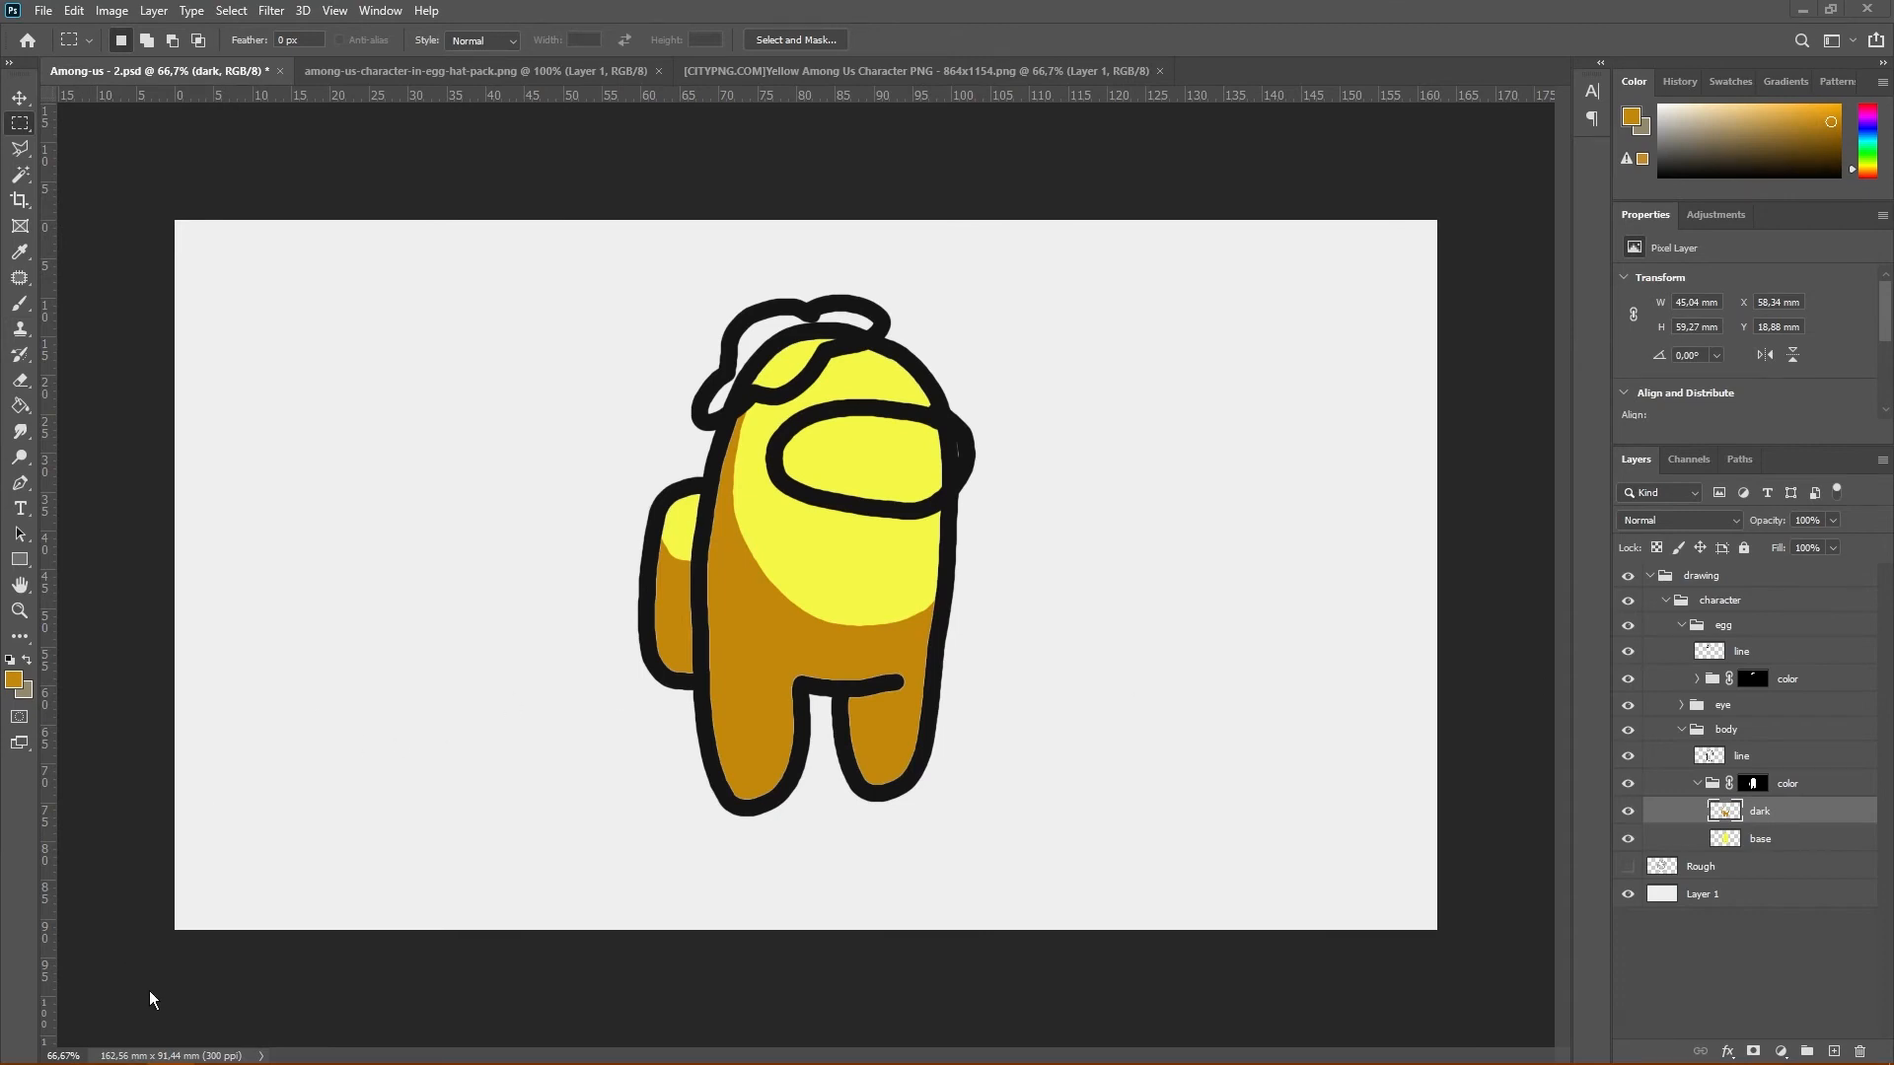
Open the layer style settings of the body's dark layer and add a Color Overlay effect
{"action": "double_click", "coordinate": [1793, 821]}
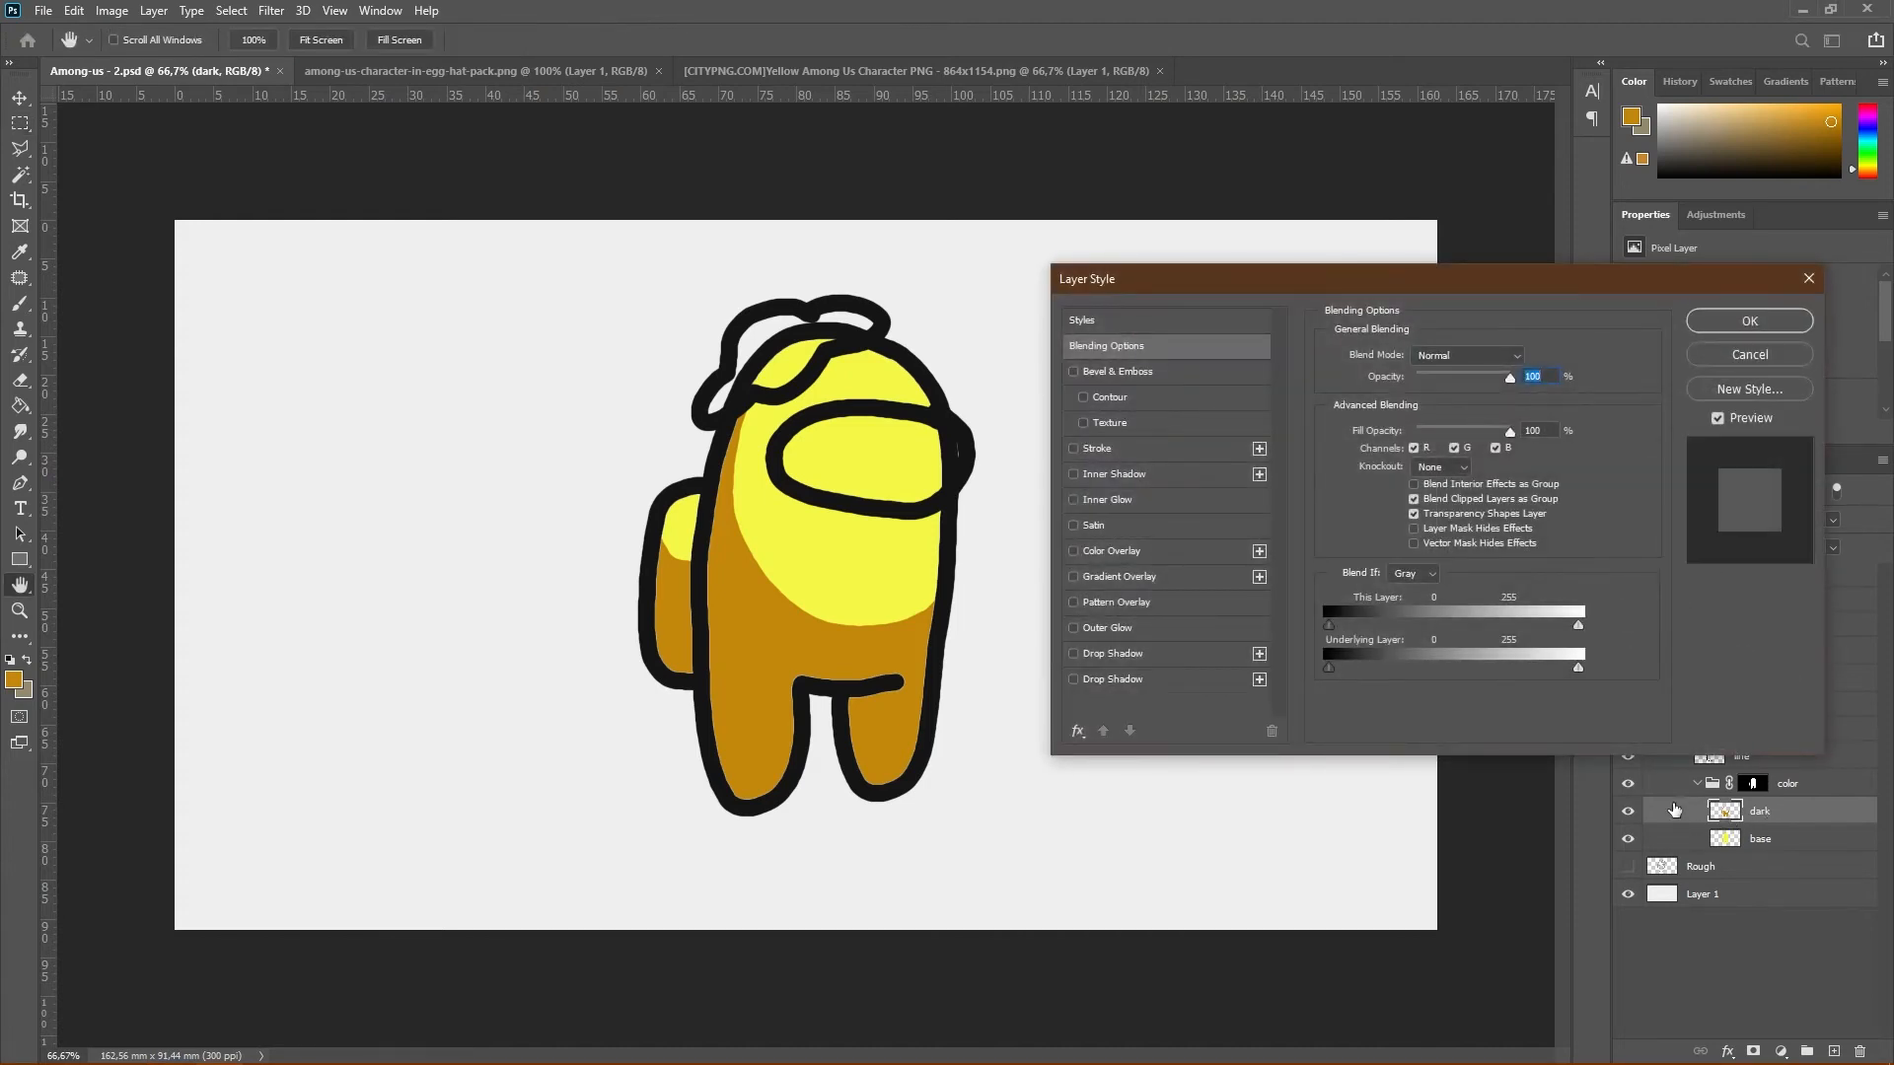
{"action": "mouse_move", "coordinate": [21, 1061]}
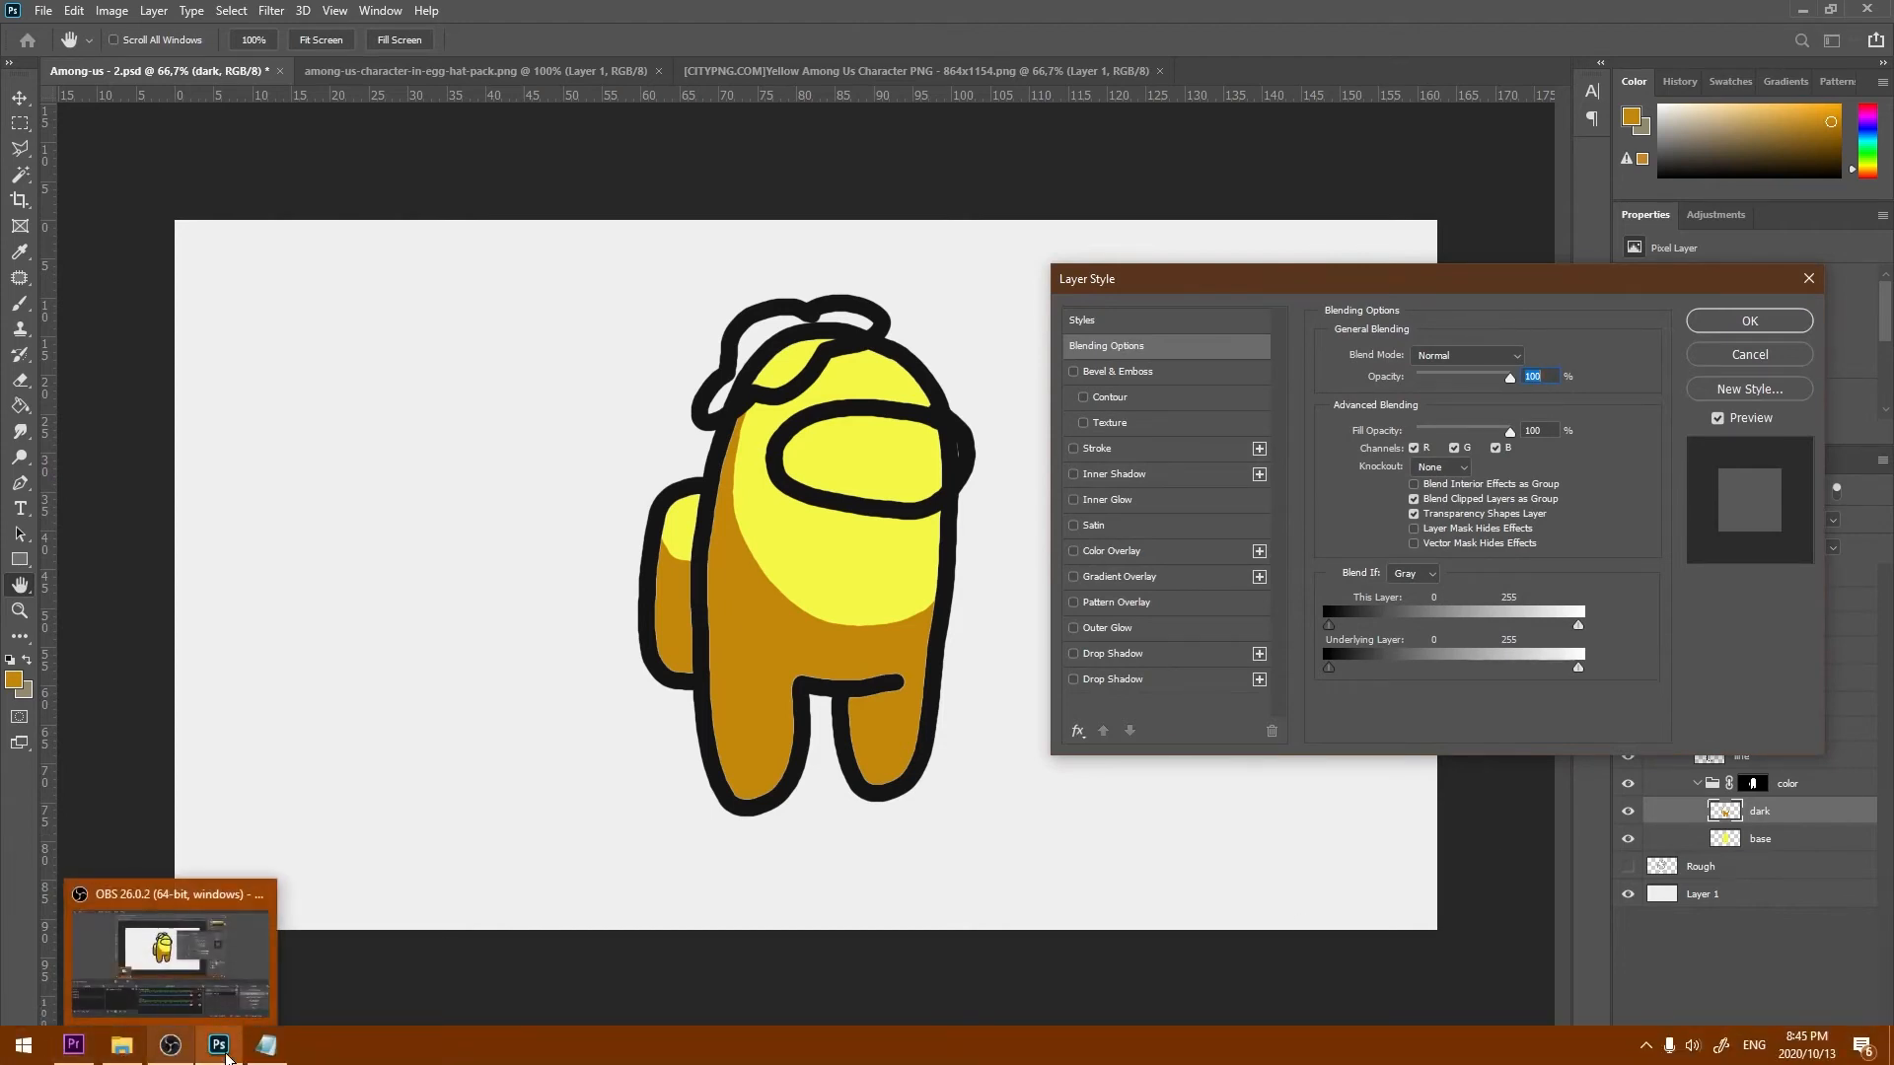
{"action": "left_click", "coordinate": [277, 1054]}
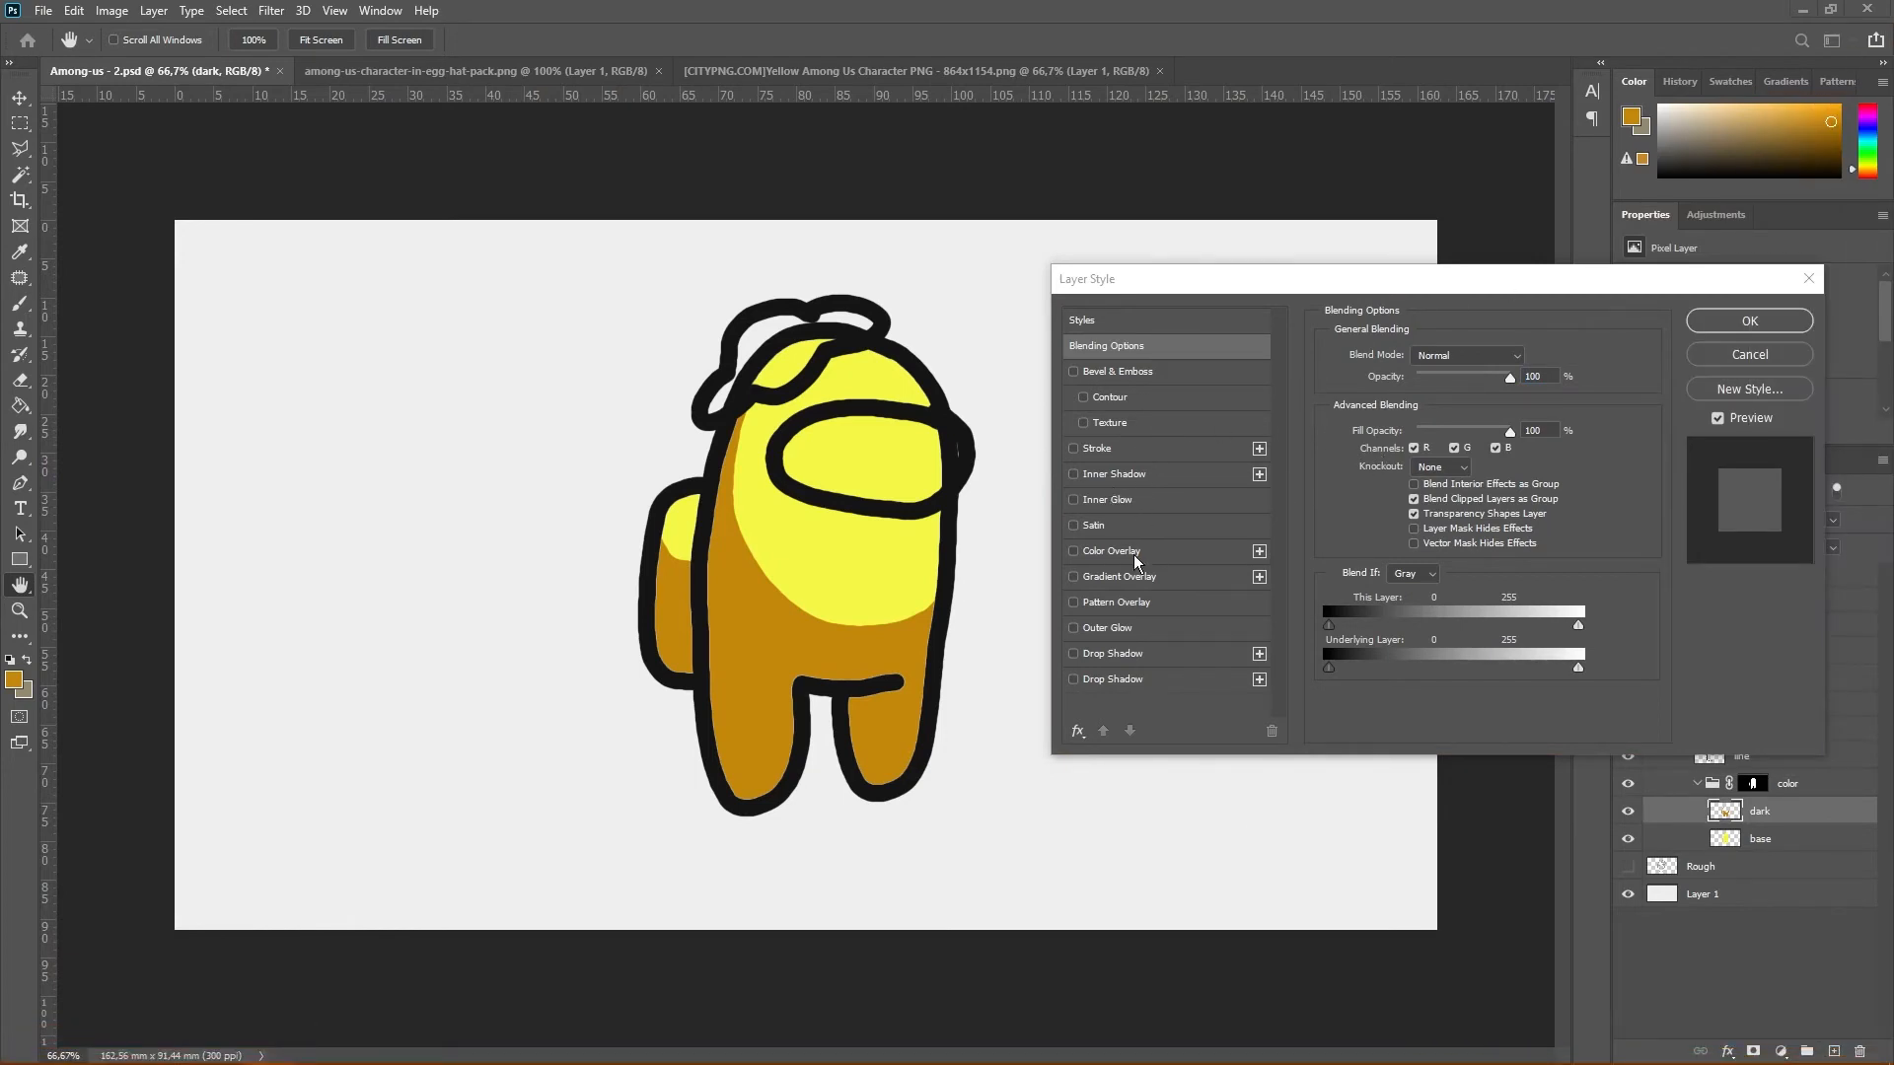
{"action": "left_click", "coordinate": [1102, 561]}
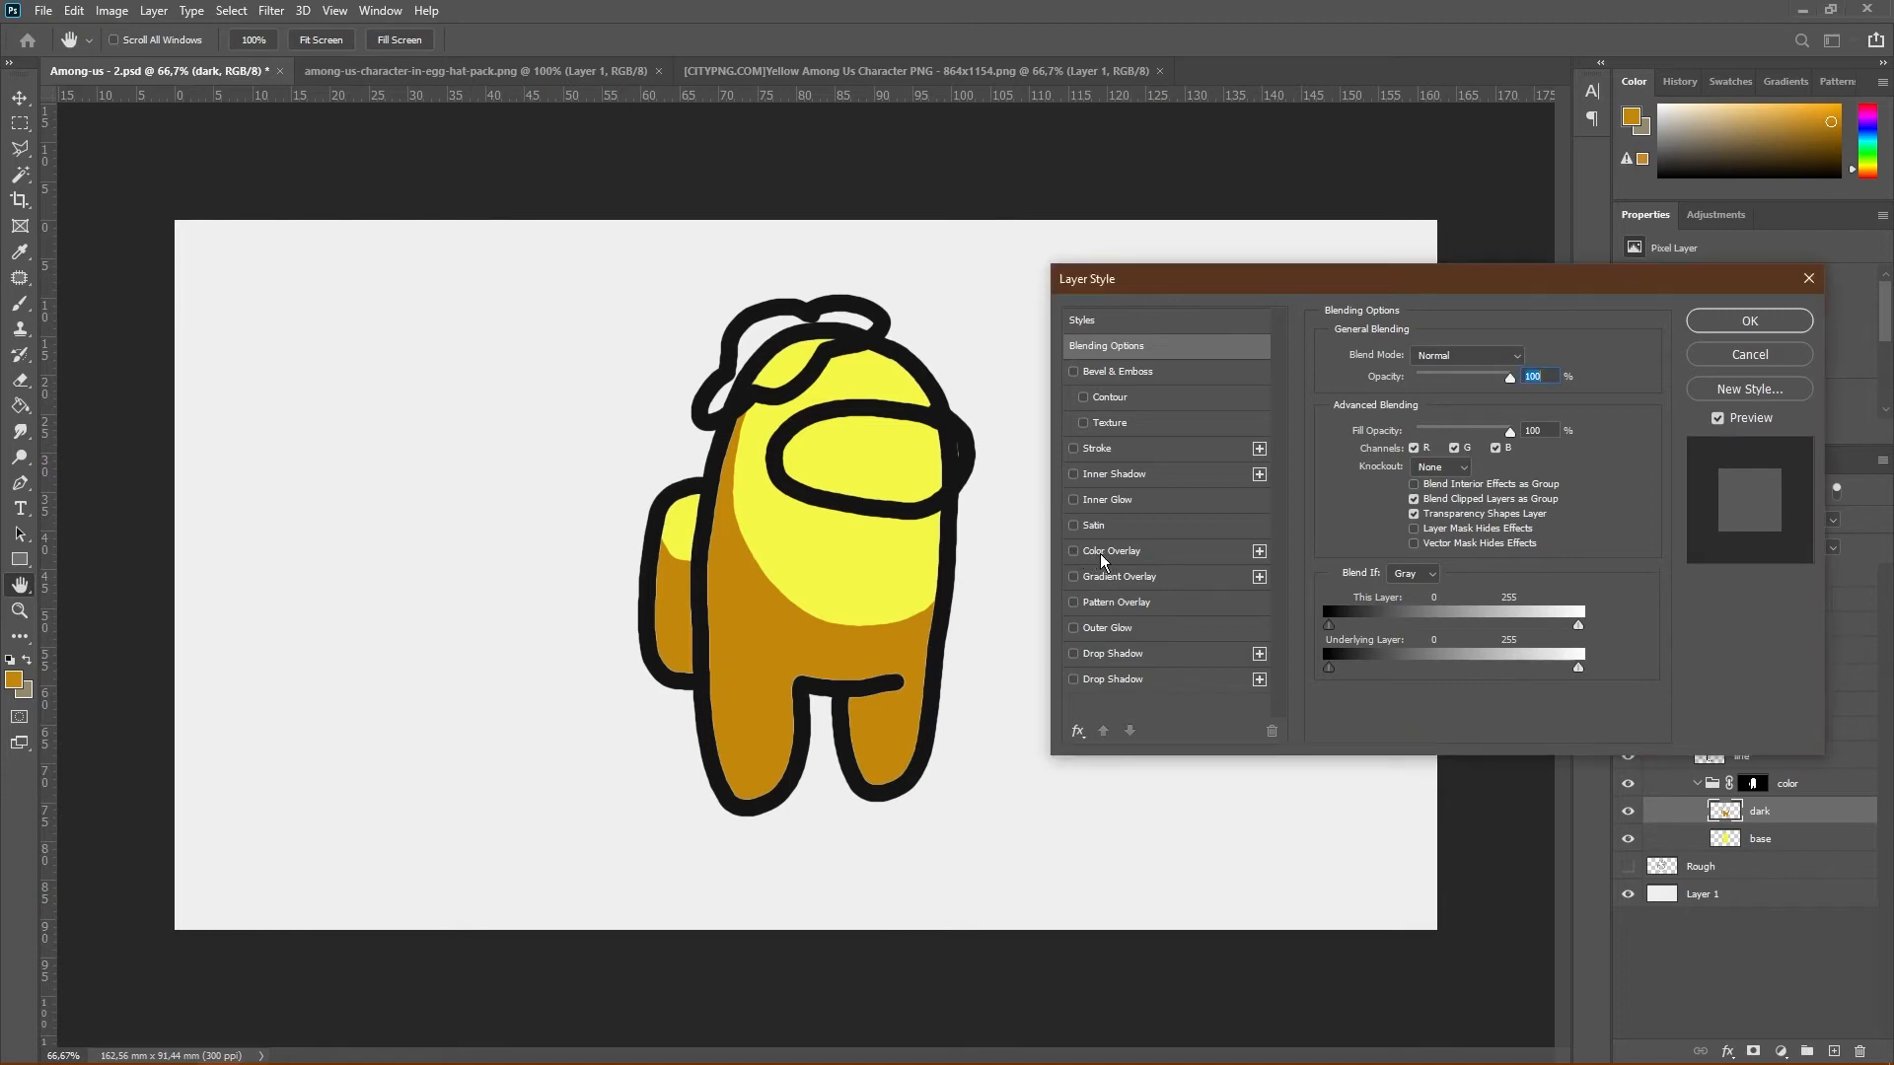
{"action": "left_click", "coordinate": [1101, 554]}
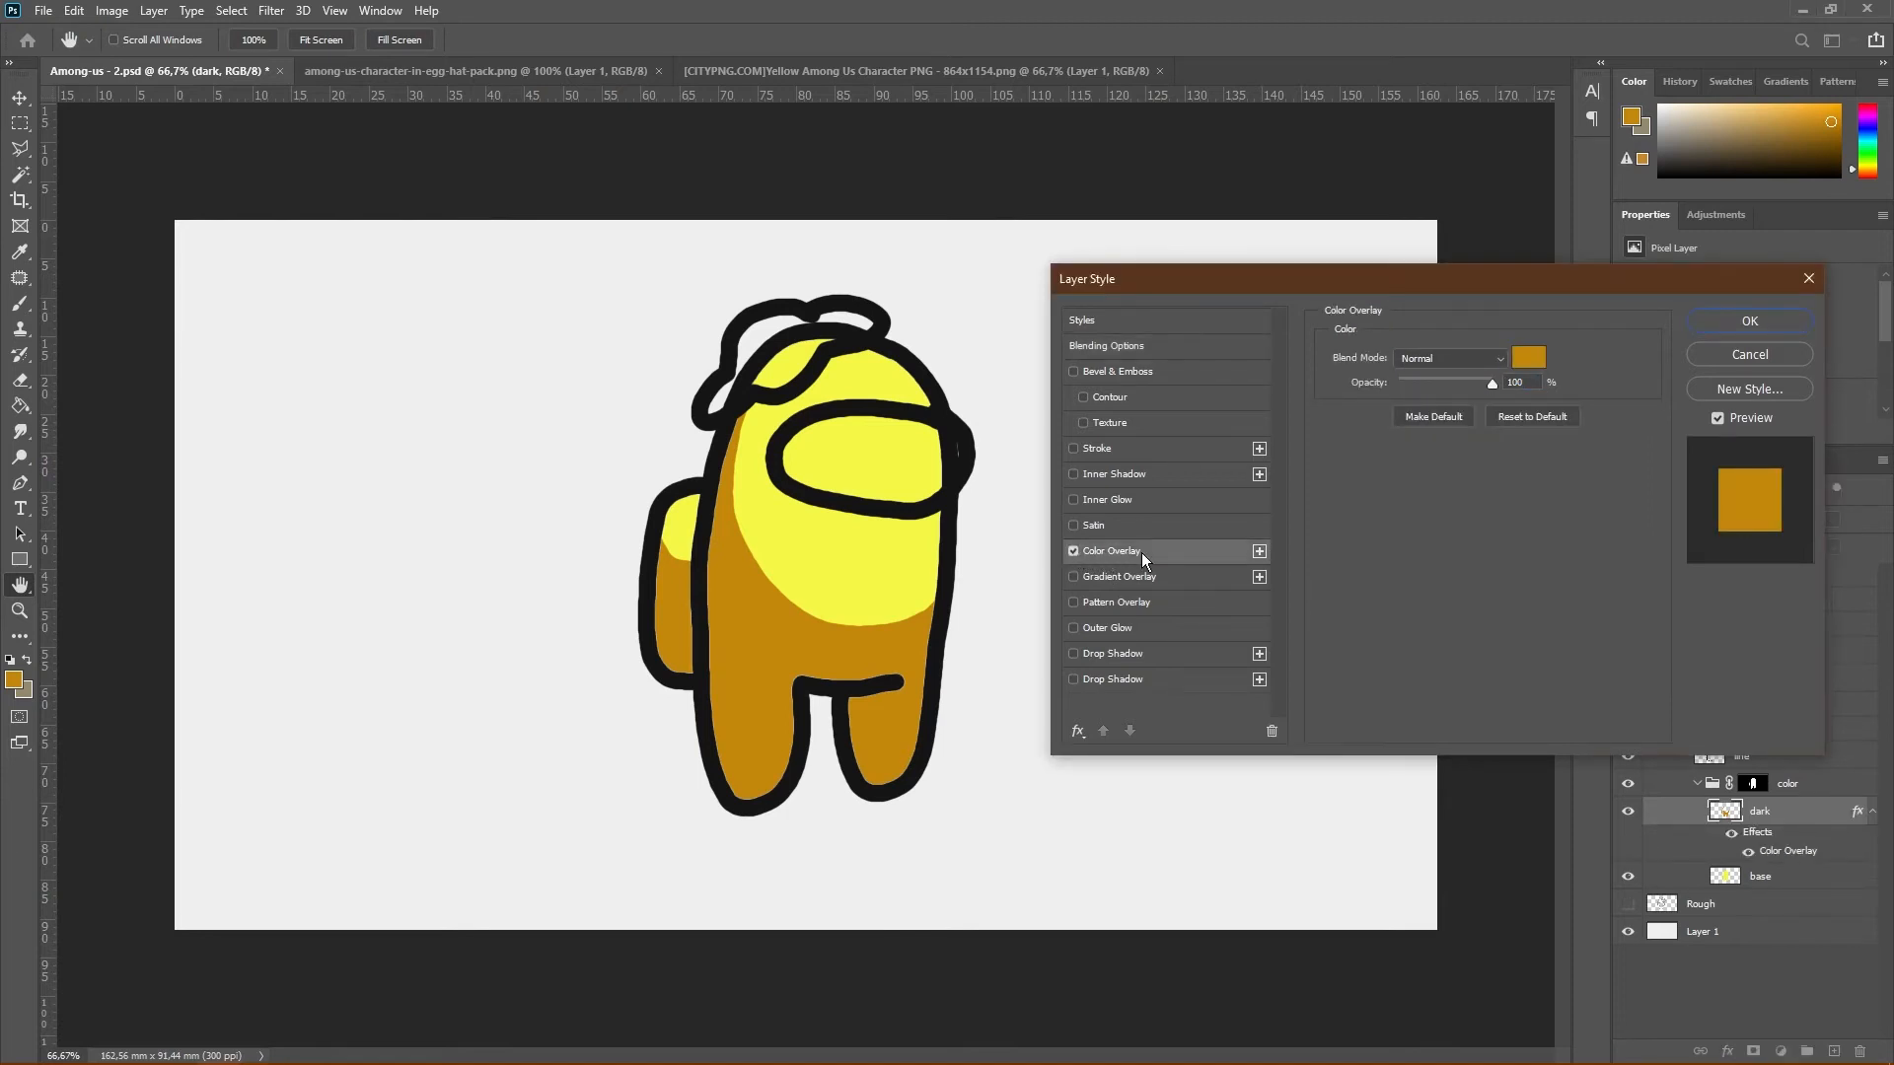
Set the overlay color of the body's dark layer to hue 61, saturation 65% and brightness 88%
{"action": "left_click", "coordinate": [1526, 357]}
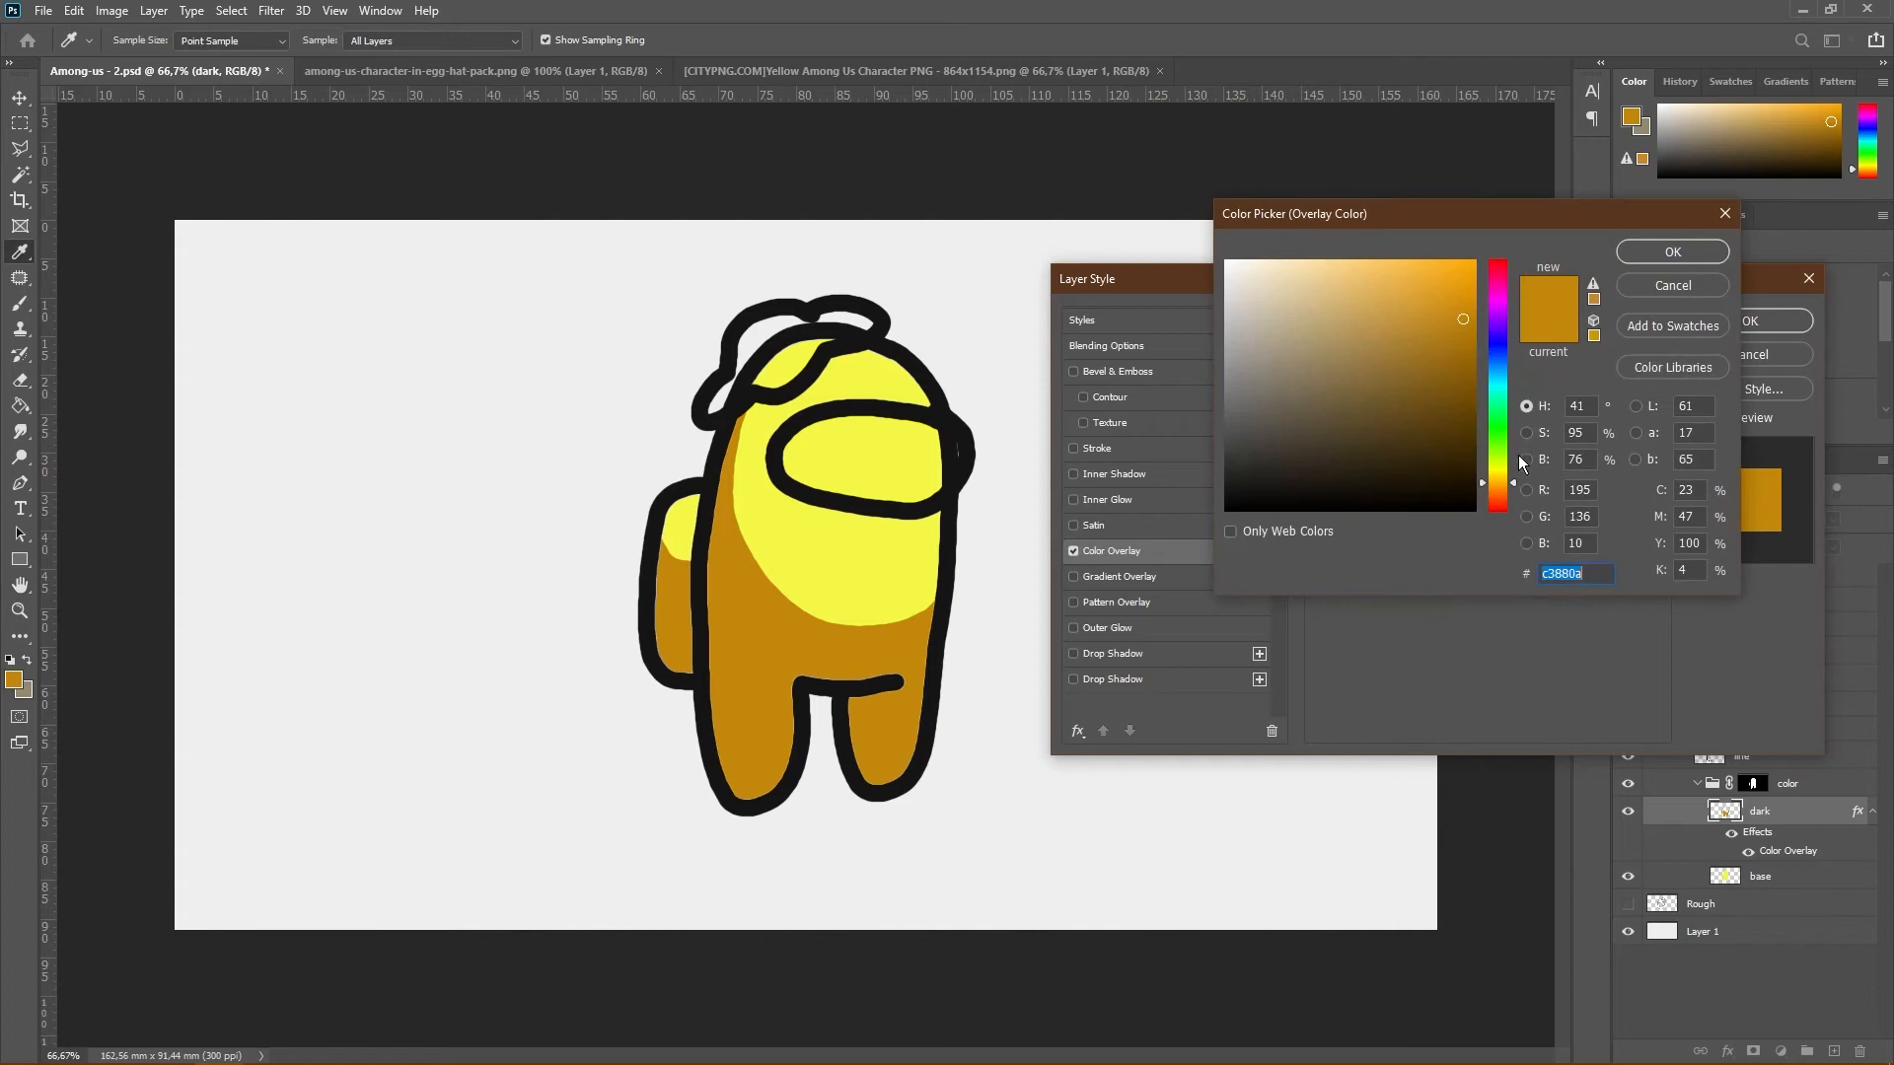
{"action": "double_click", "coordinate": [1577, 434]}
{"action": "type", "text": "65"}
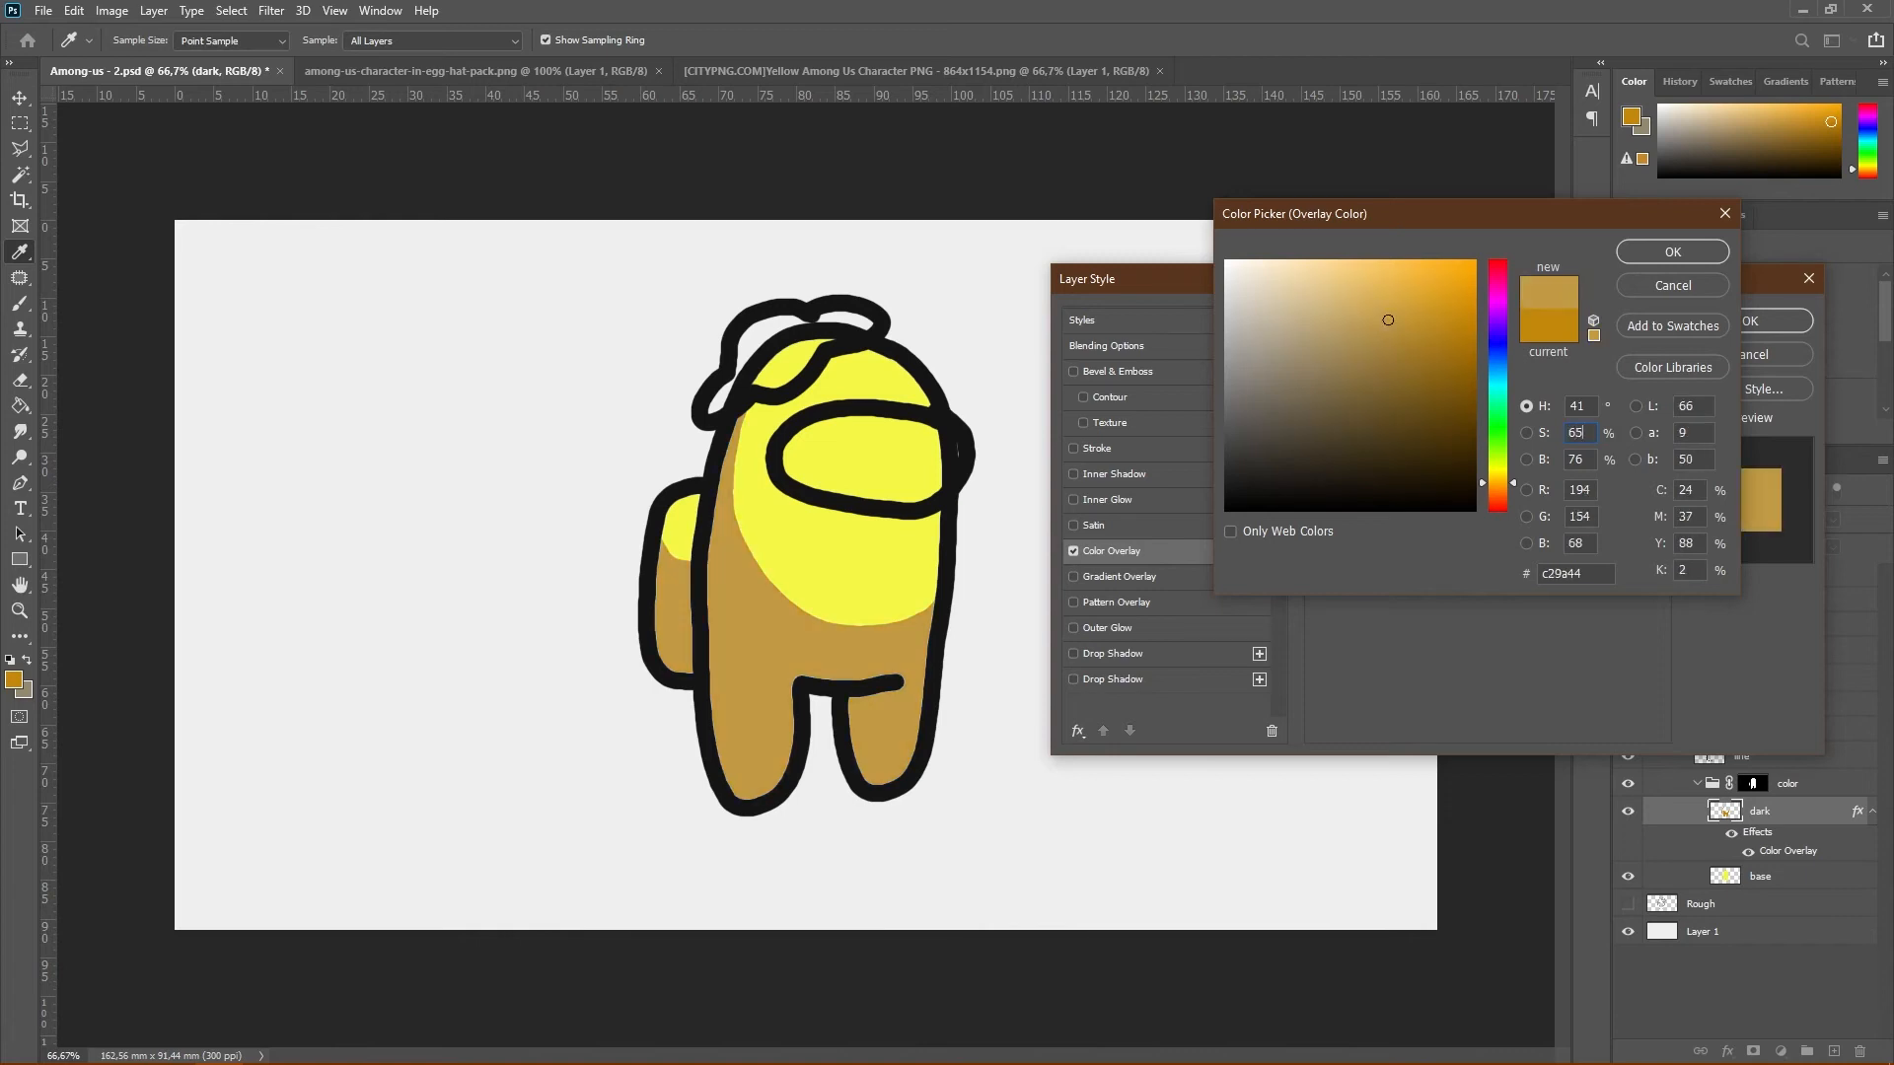
{"action": "left_click", "coordinate": [1597, 457]}
{"action": "type", "text": "88"}
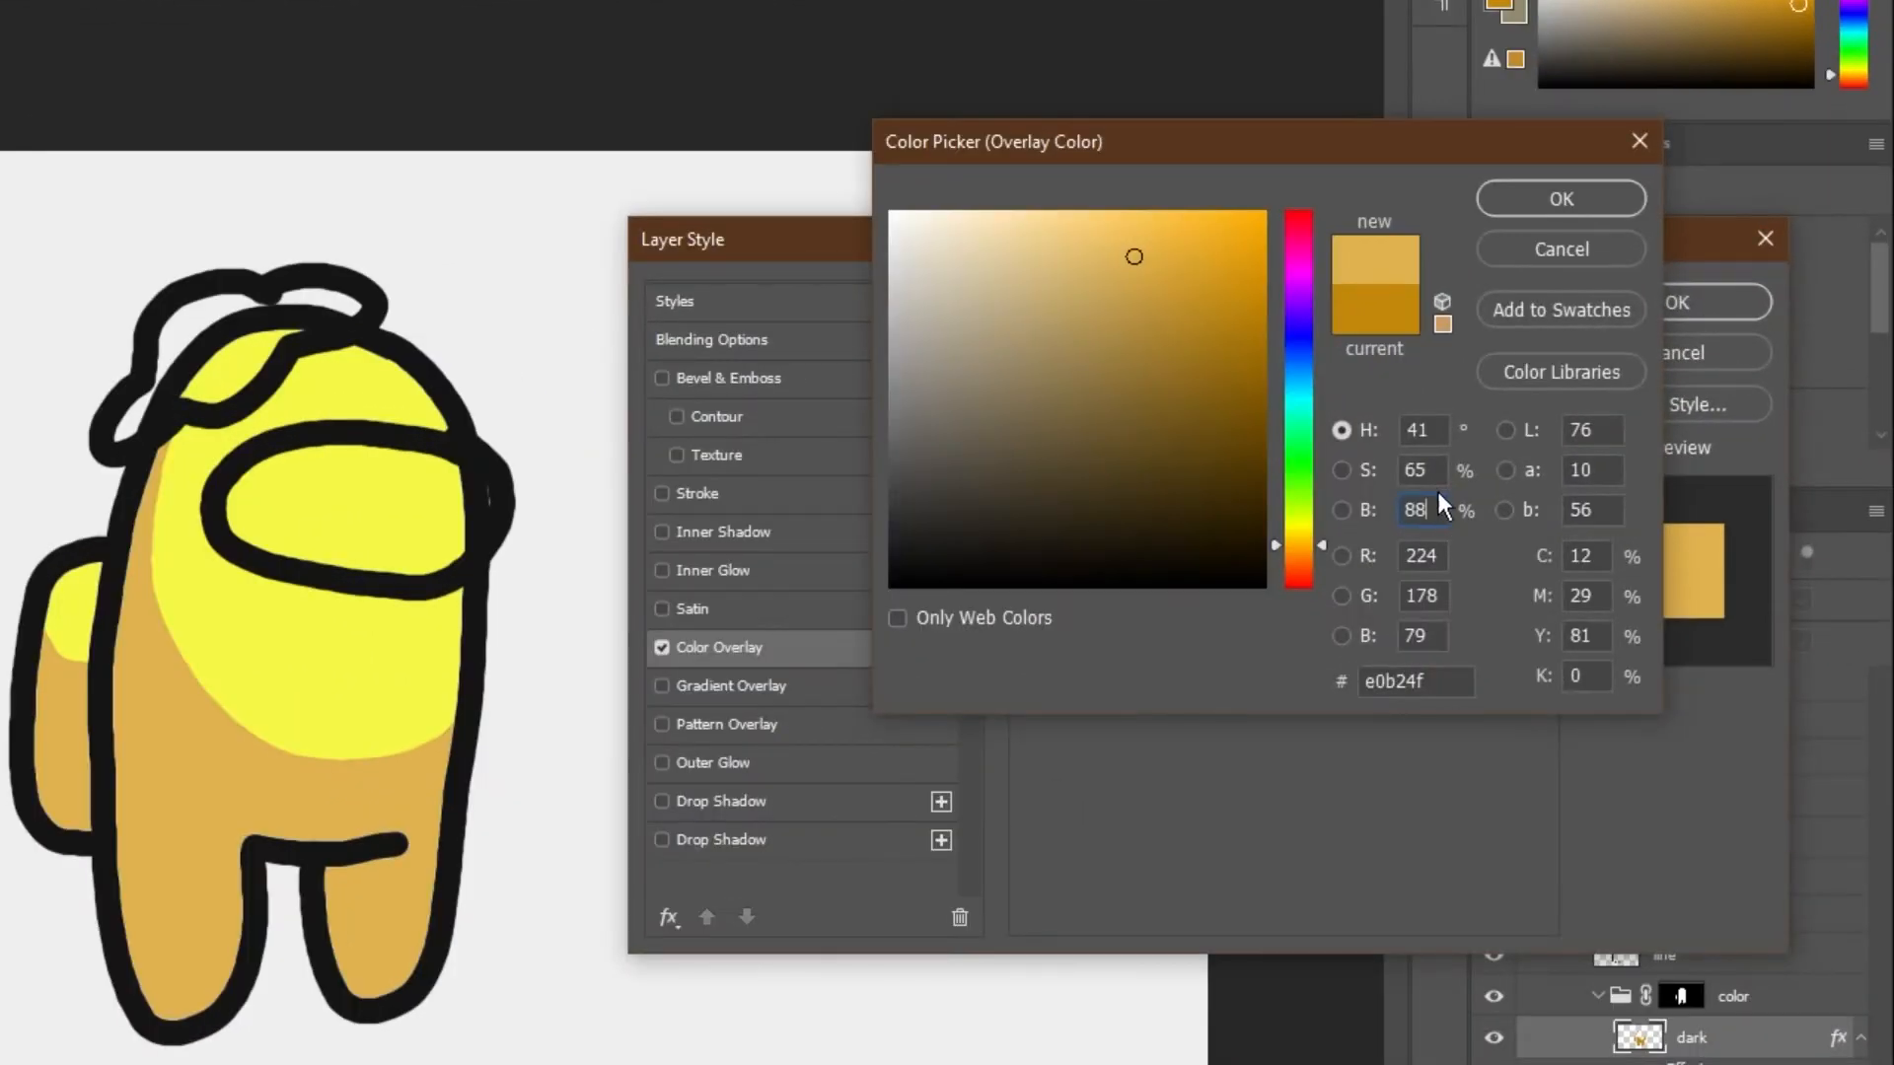
{"action": "left_click", "coordinate": [1450, 431]}
{"action": "type", "text": "61"}
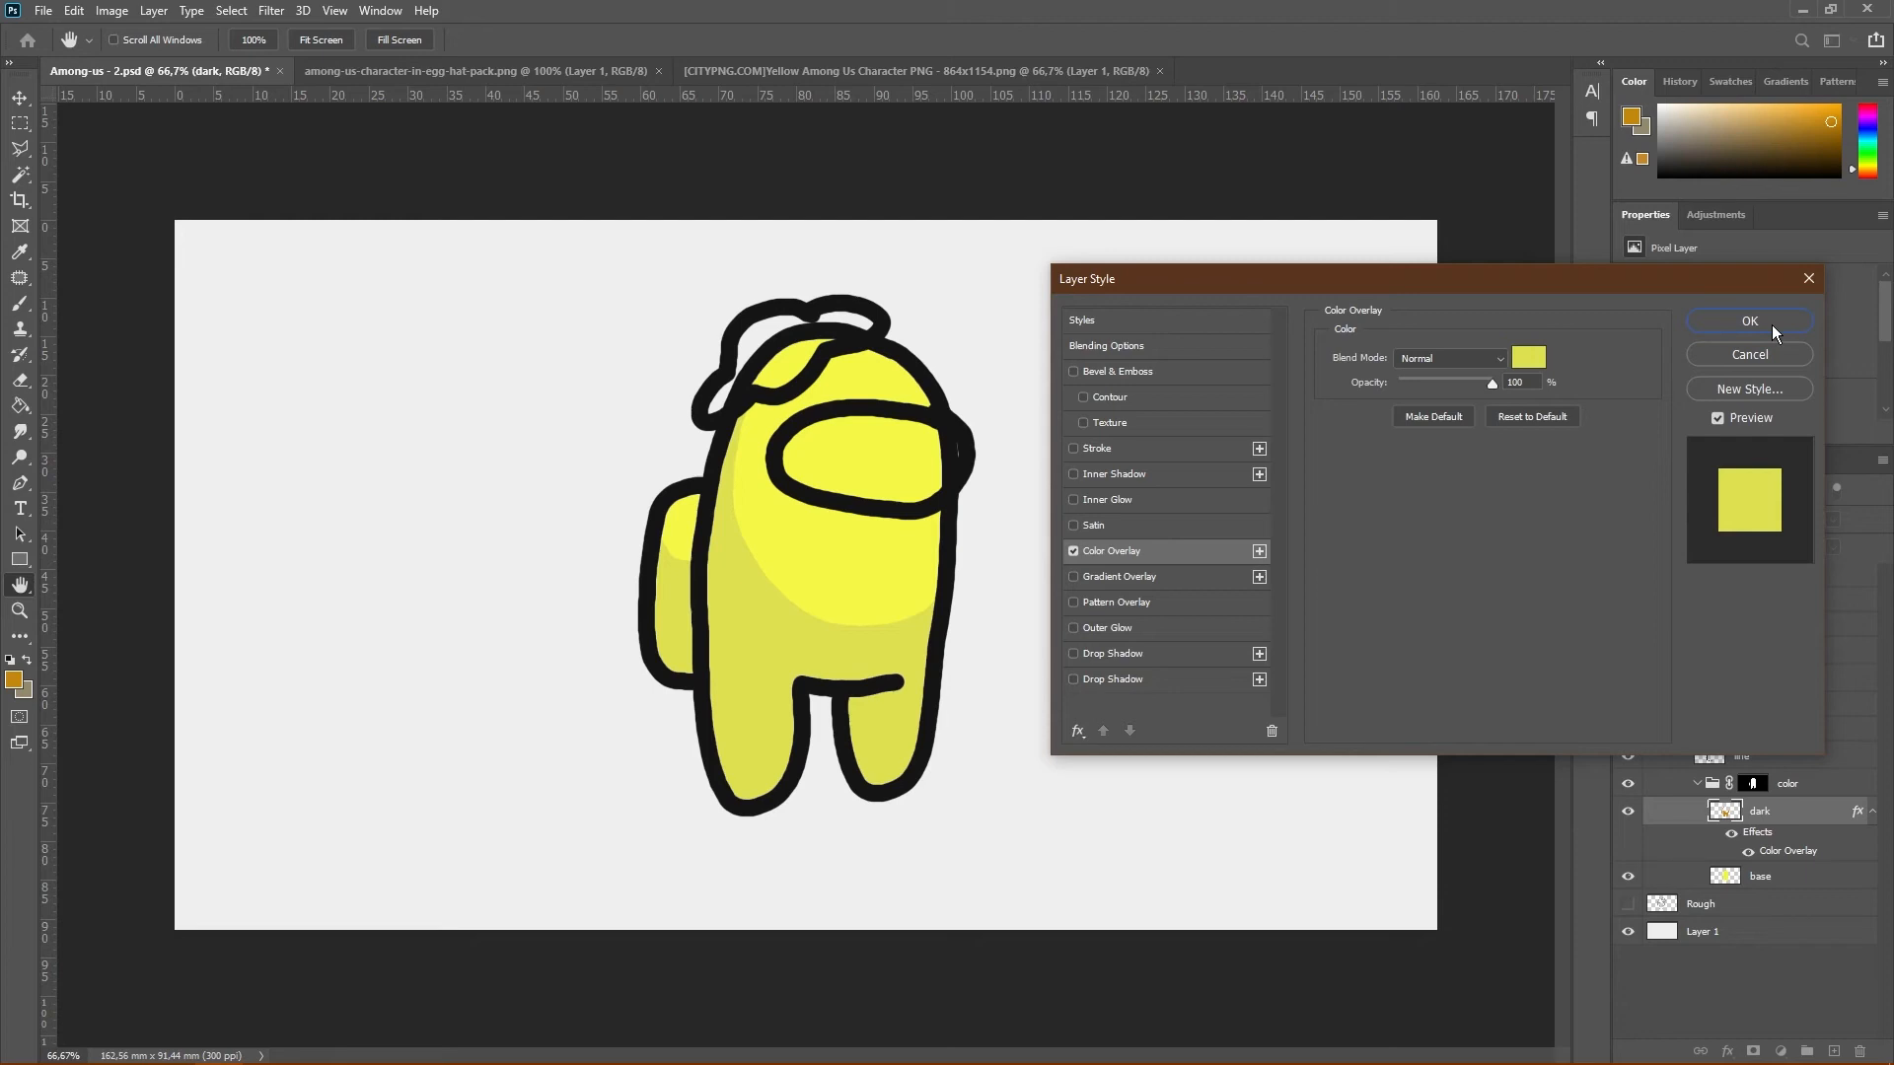
Apply the Color Overlay to the body's dark layer and rasterize its layer style
{"action": "left_click", "coordinate": [1771, 323]}
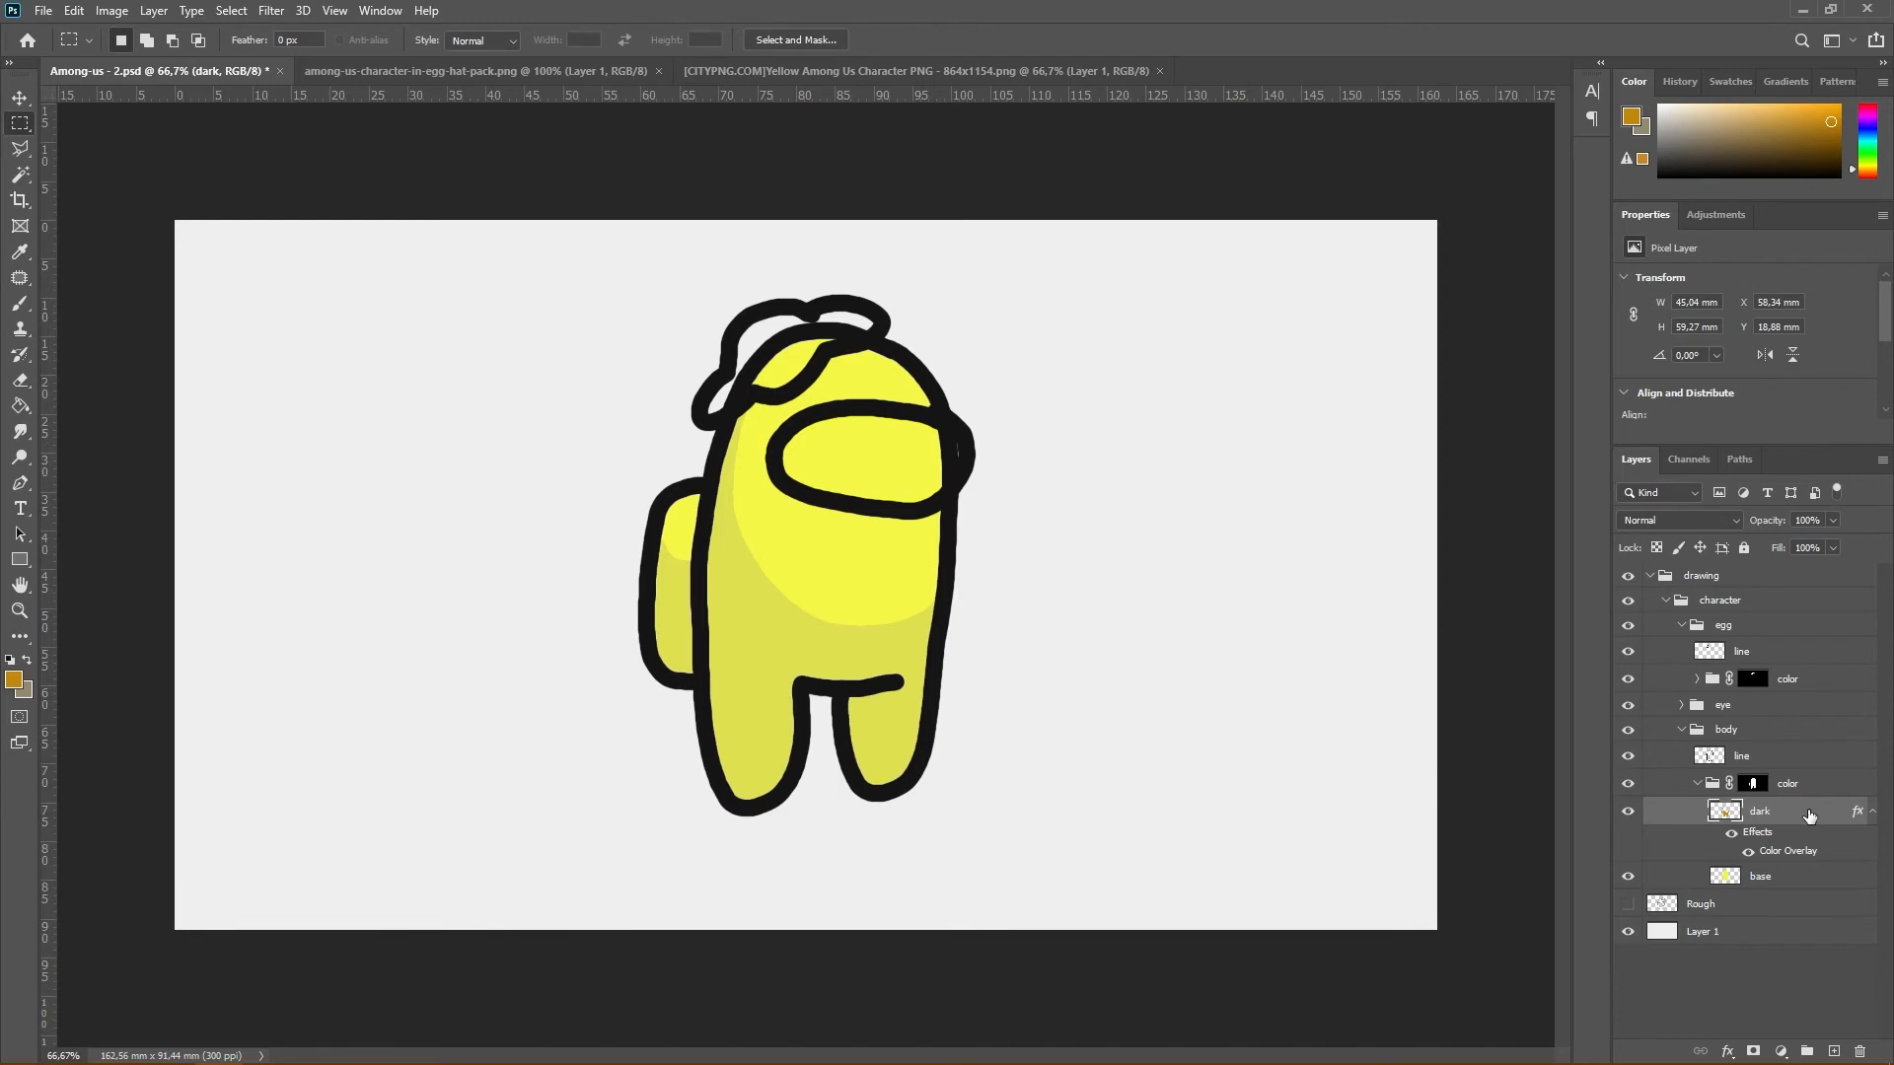
{"action": "right_click", "coordinate": [1809, 815]}
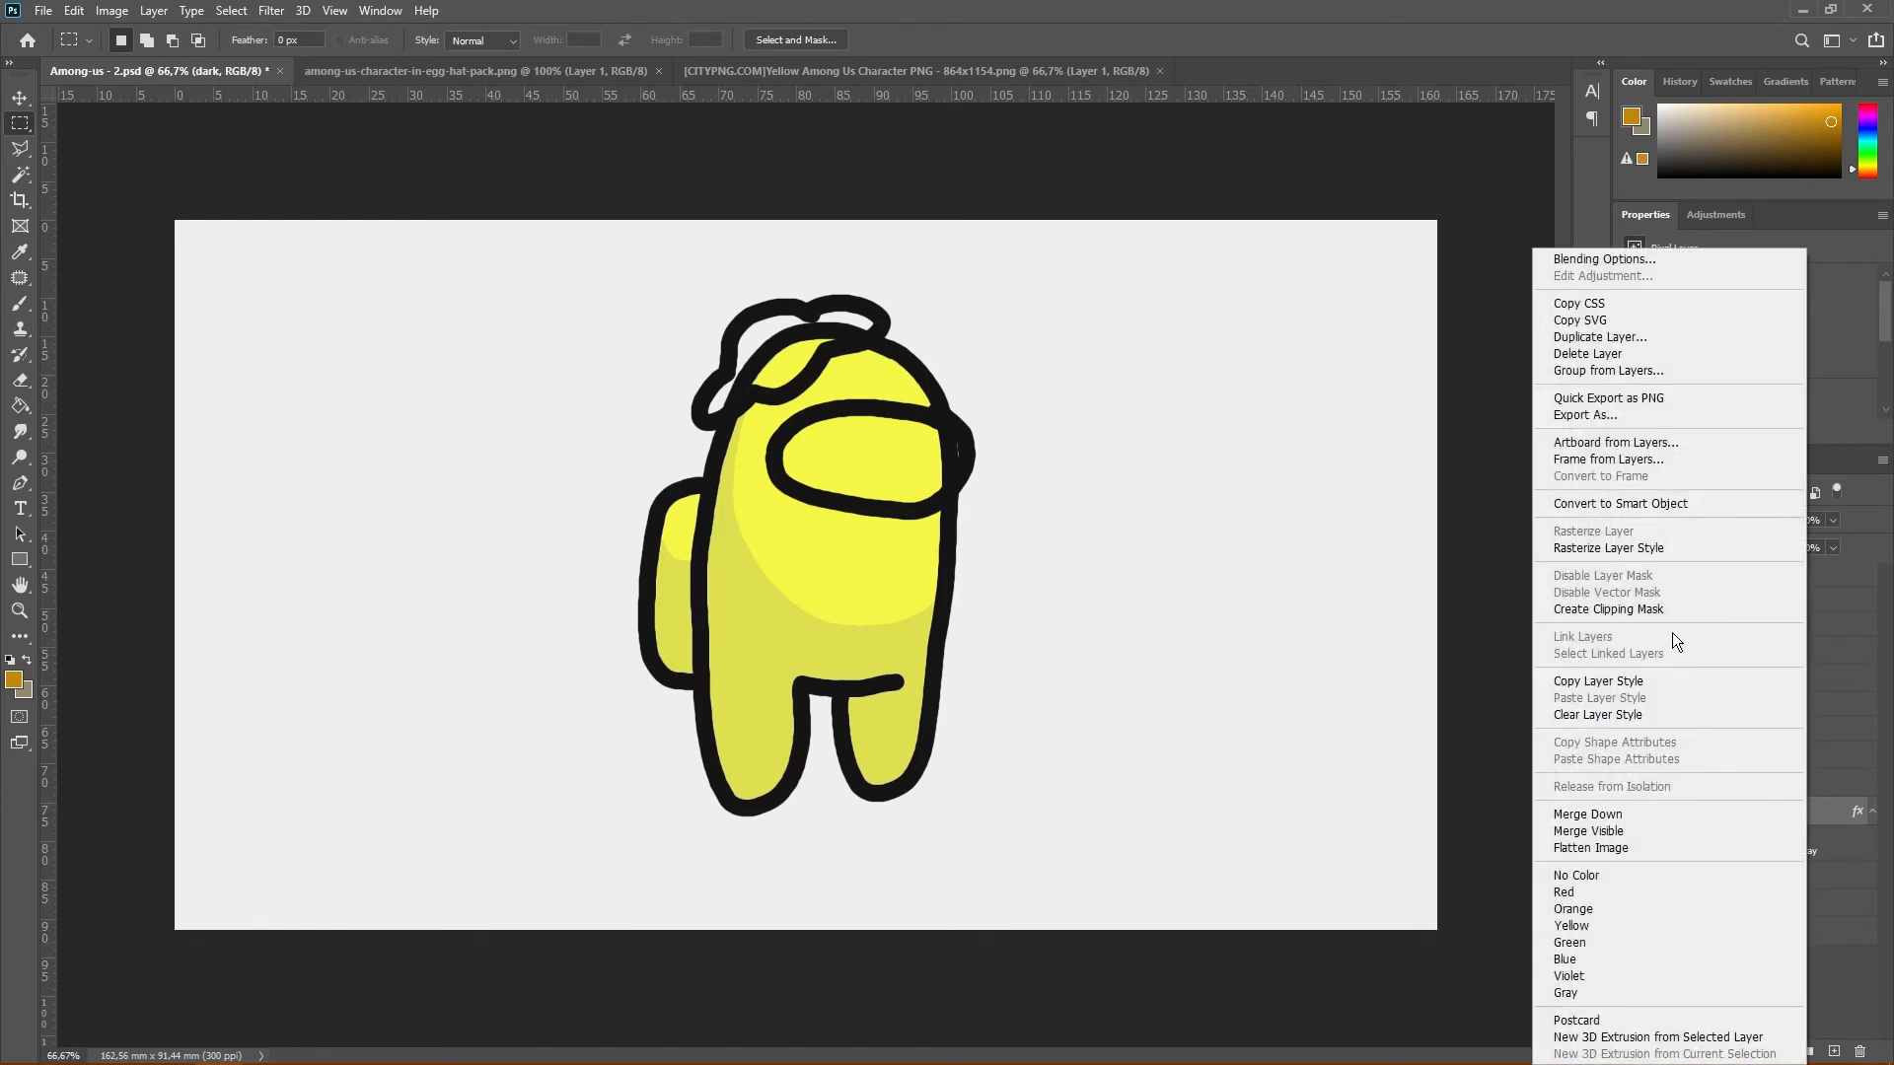
{"action": "left_click", "coordinate": [1653, 550]}
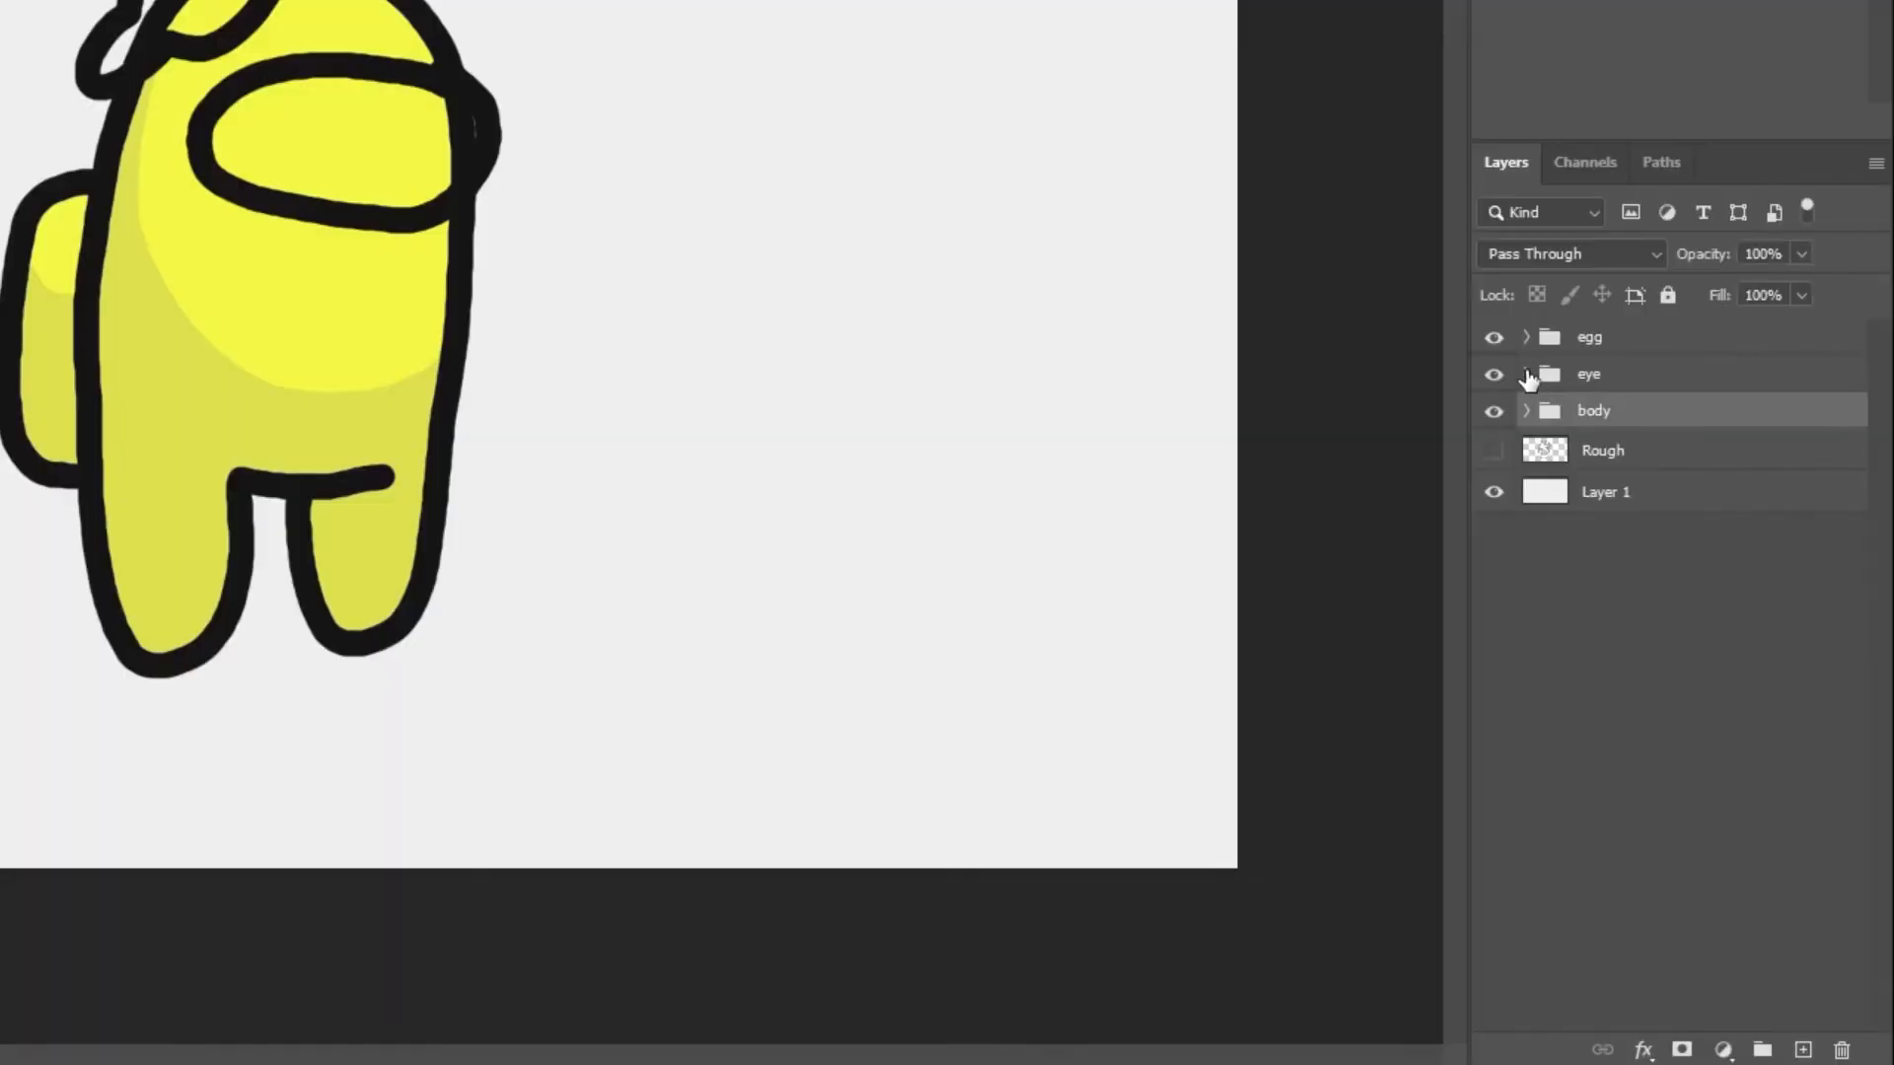
Expand the eye group and its color group, and make the eye's base layer active
{"action": "left_click", "coordinate": [1649, 600]}
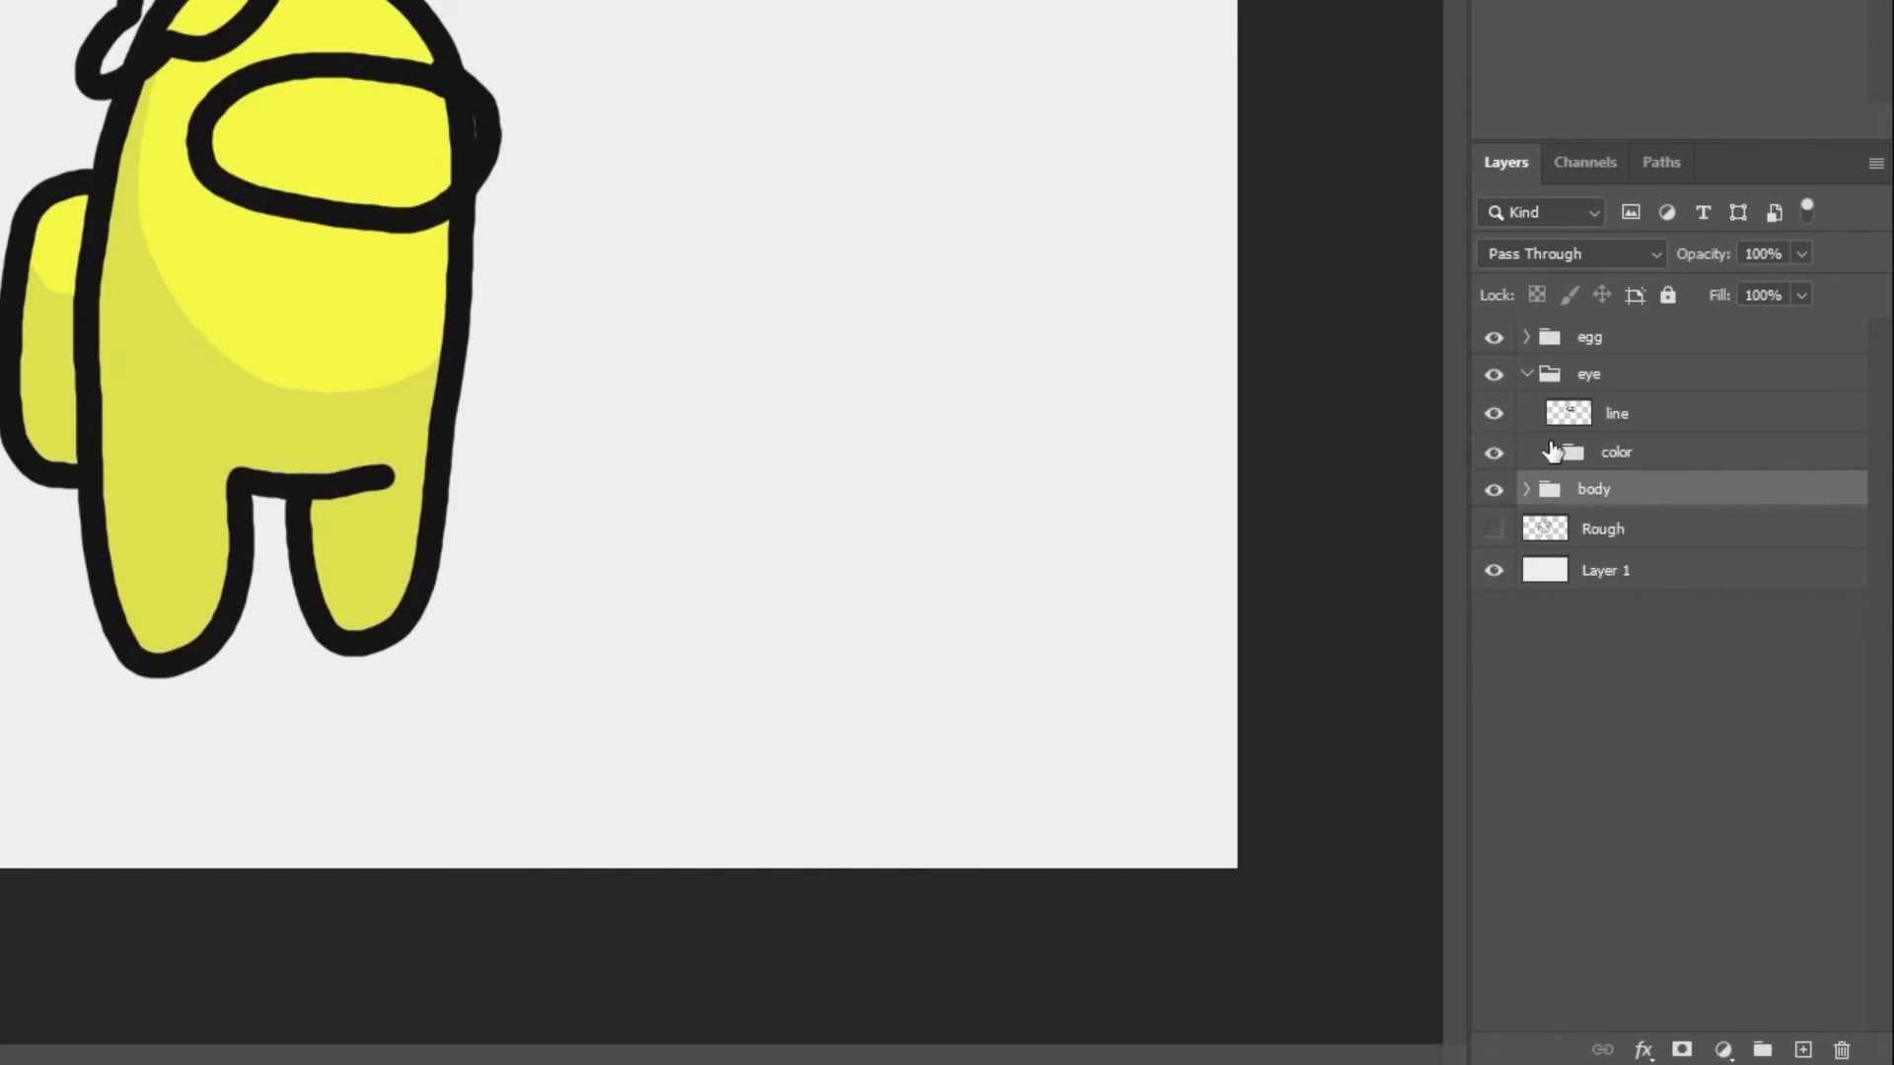
{"action": "left_click", "coordinate": [1585, 381]}
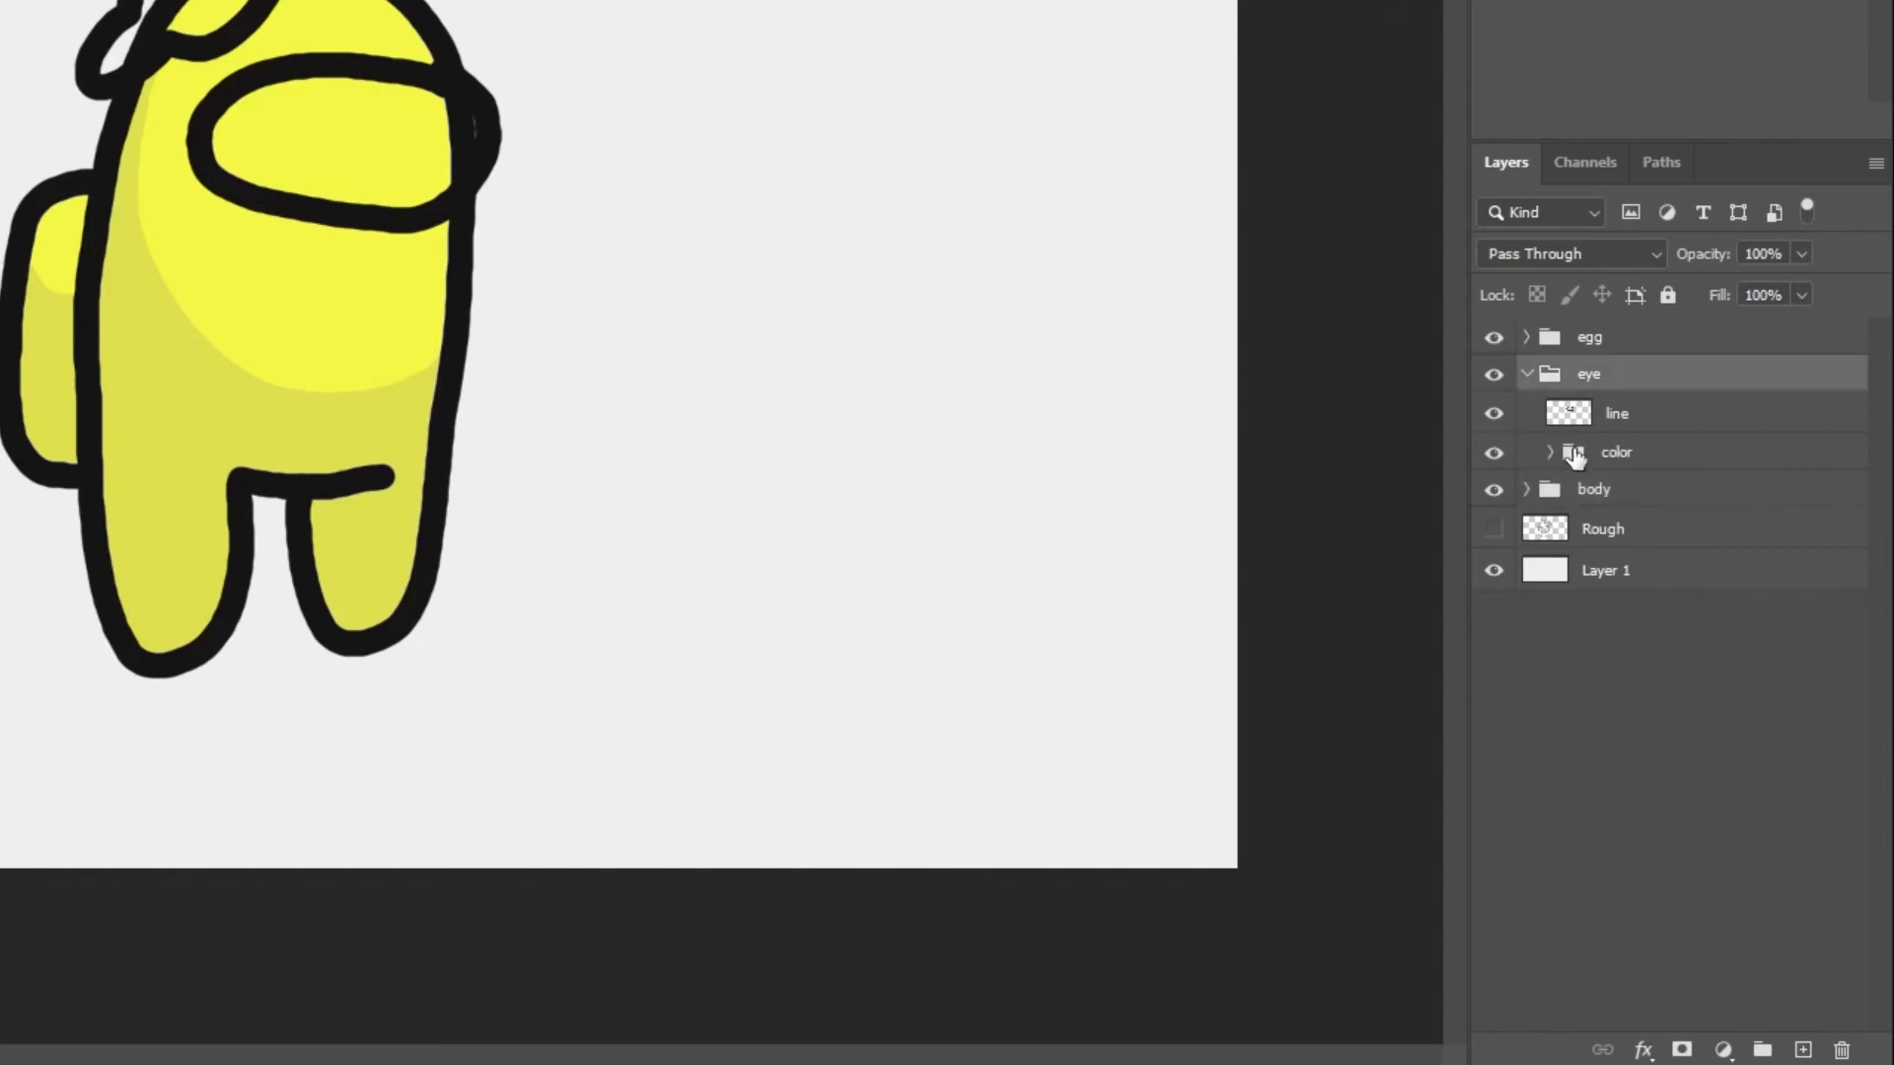
{"action": "left_click", "coordinate": [1552, 455]}
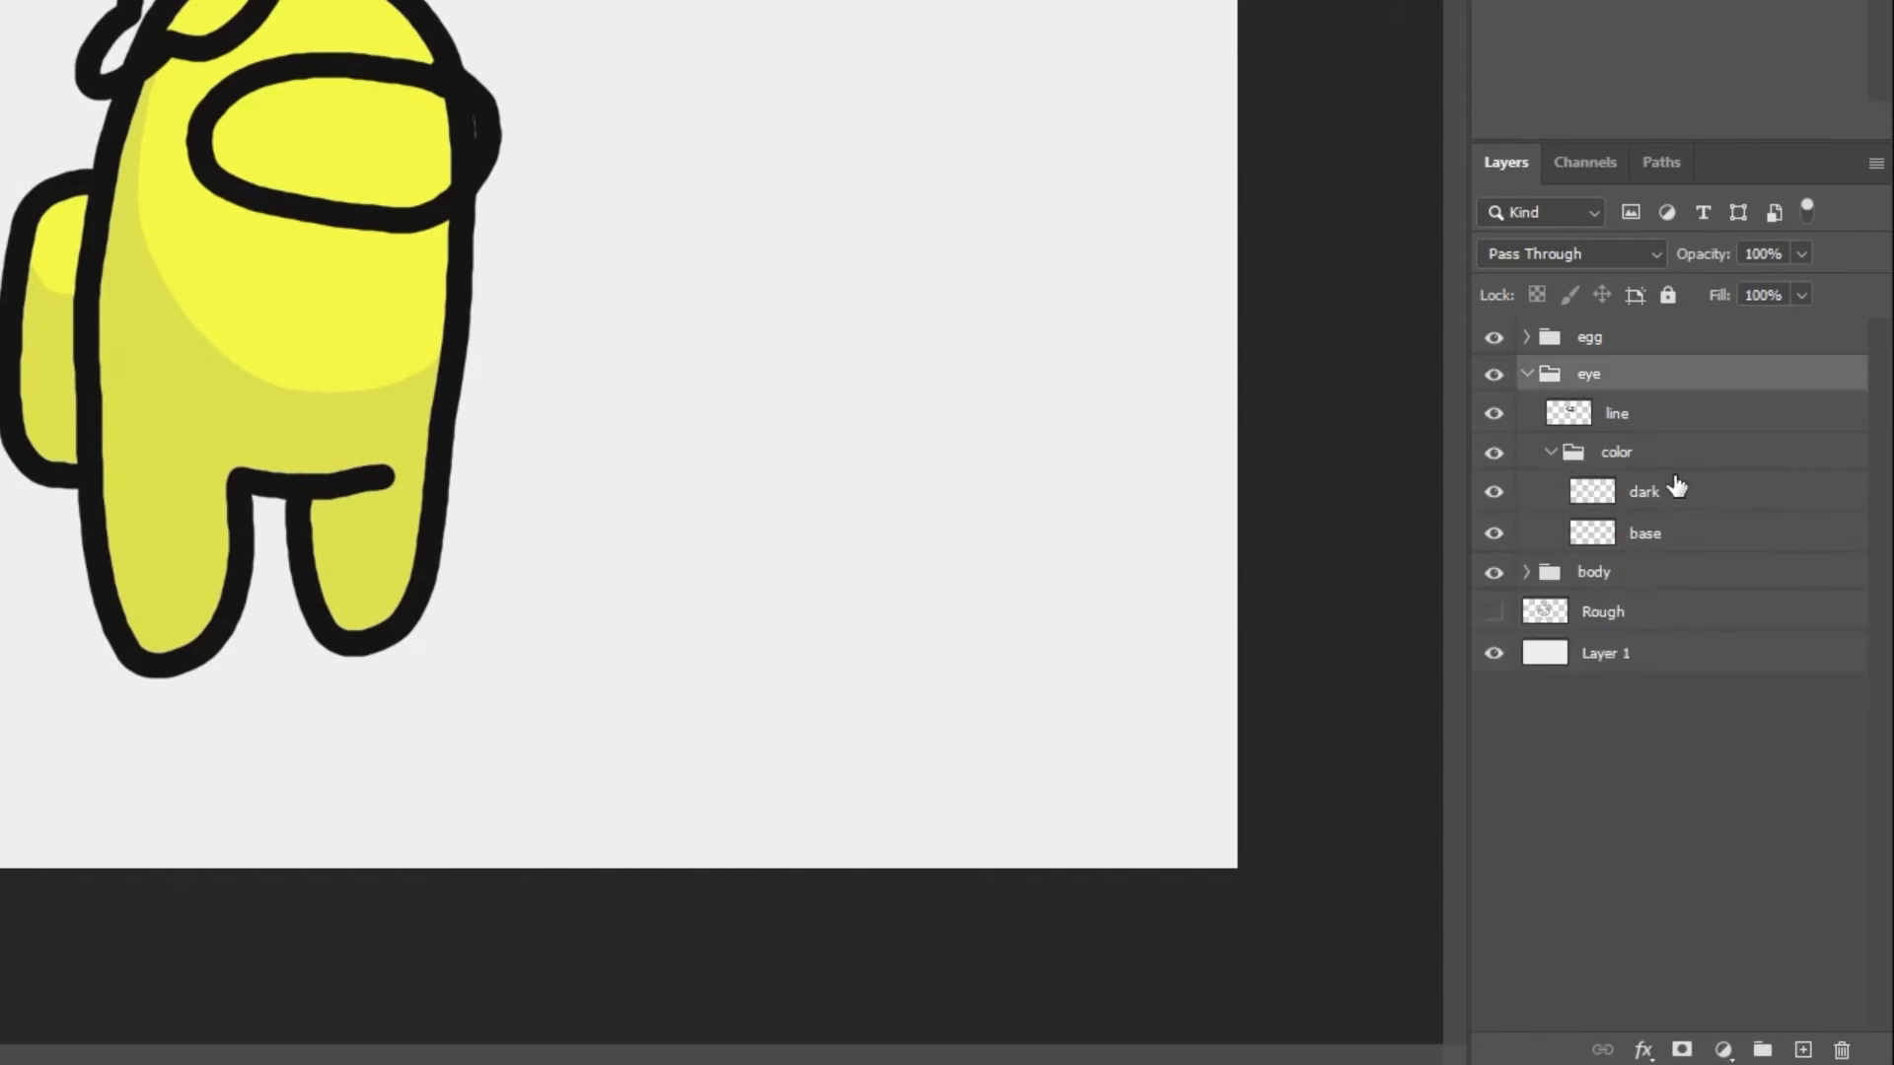
{"action": "left_click", "coordinate": [1660, 534]}
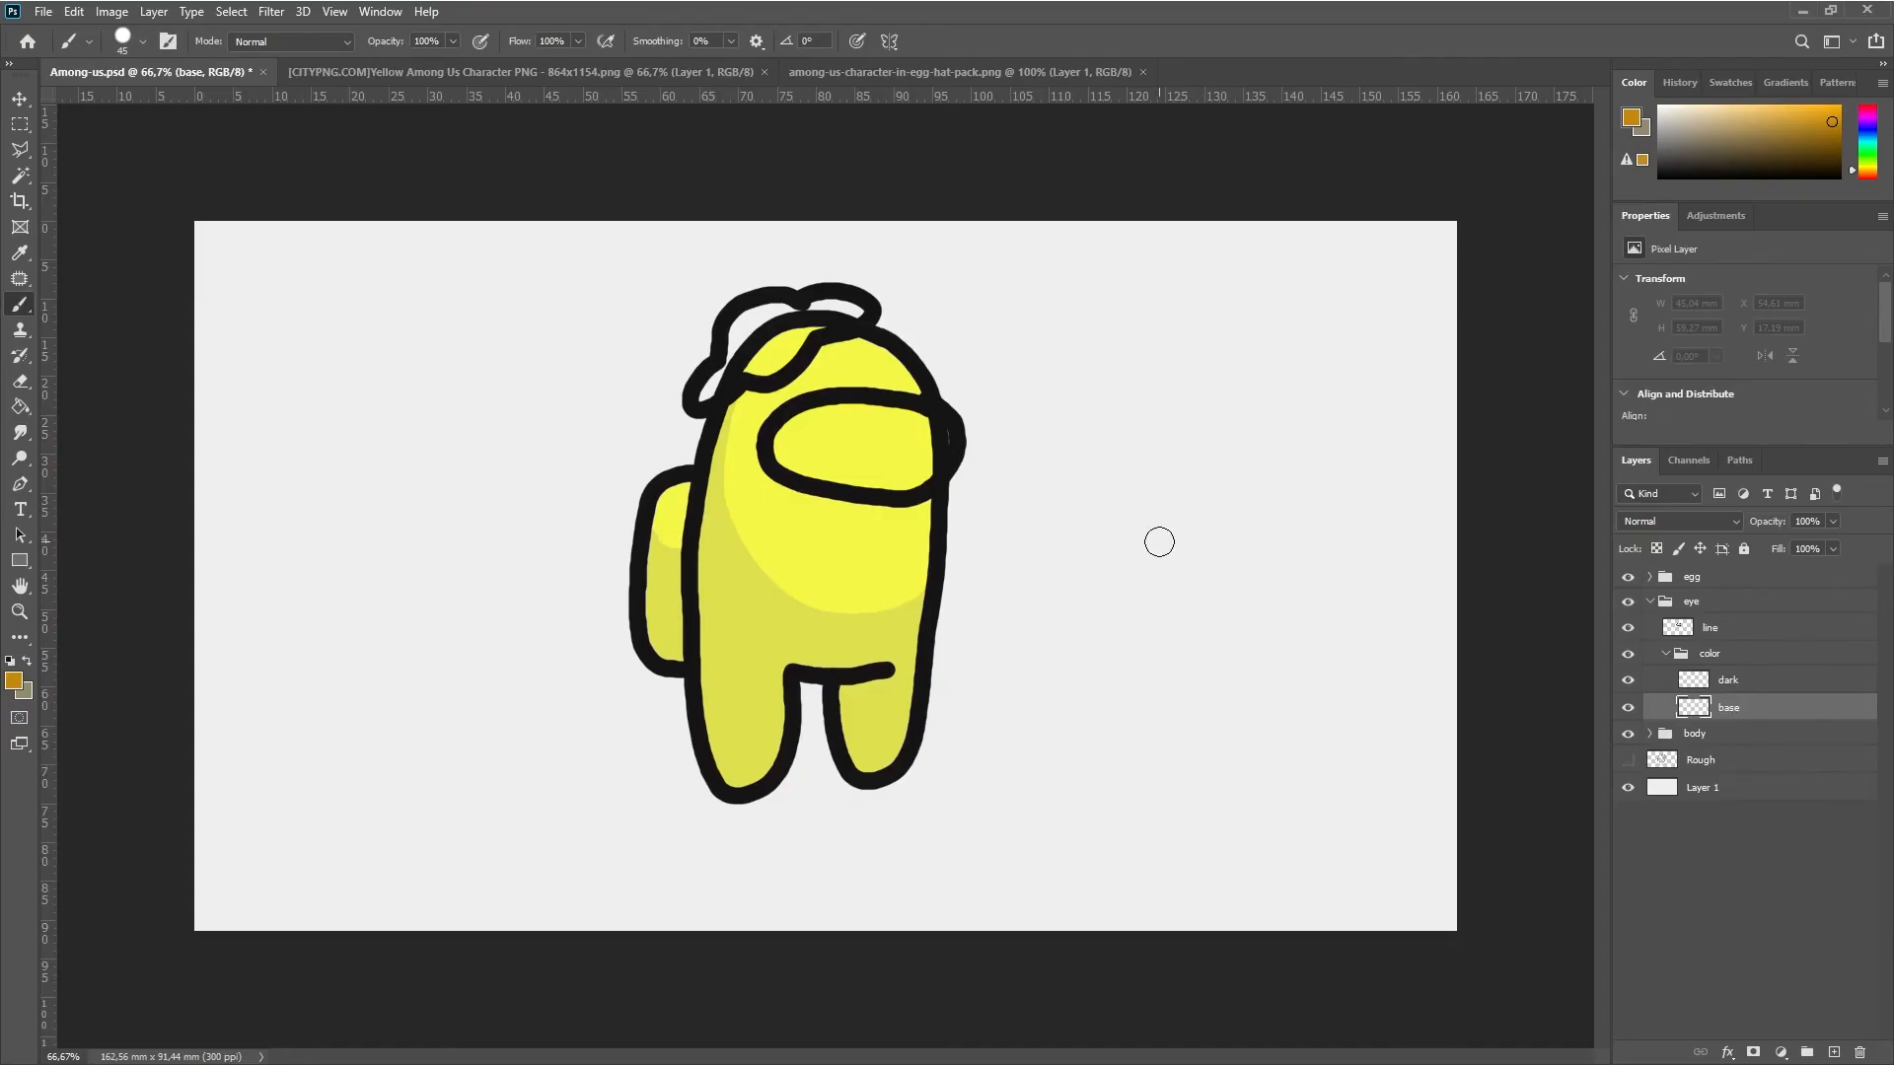
Select the visor's interior with the Magic Wand on the eye's line layer, and make the eye's base layer active again
{"action": "left_click", "coordinate": [20, 176]}
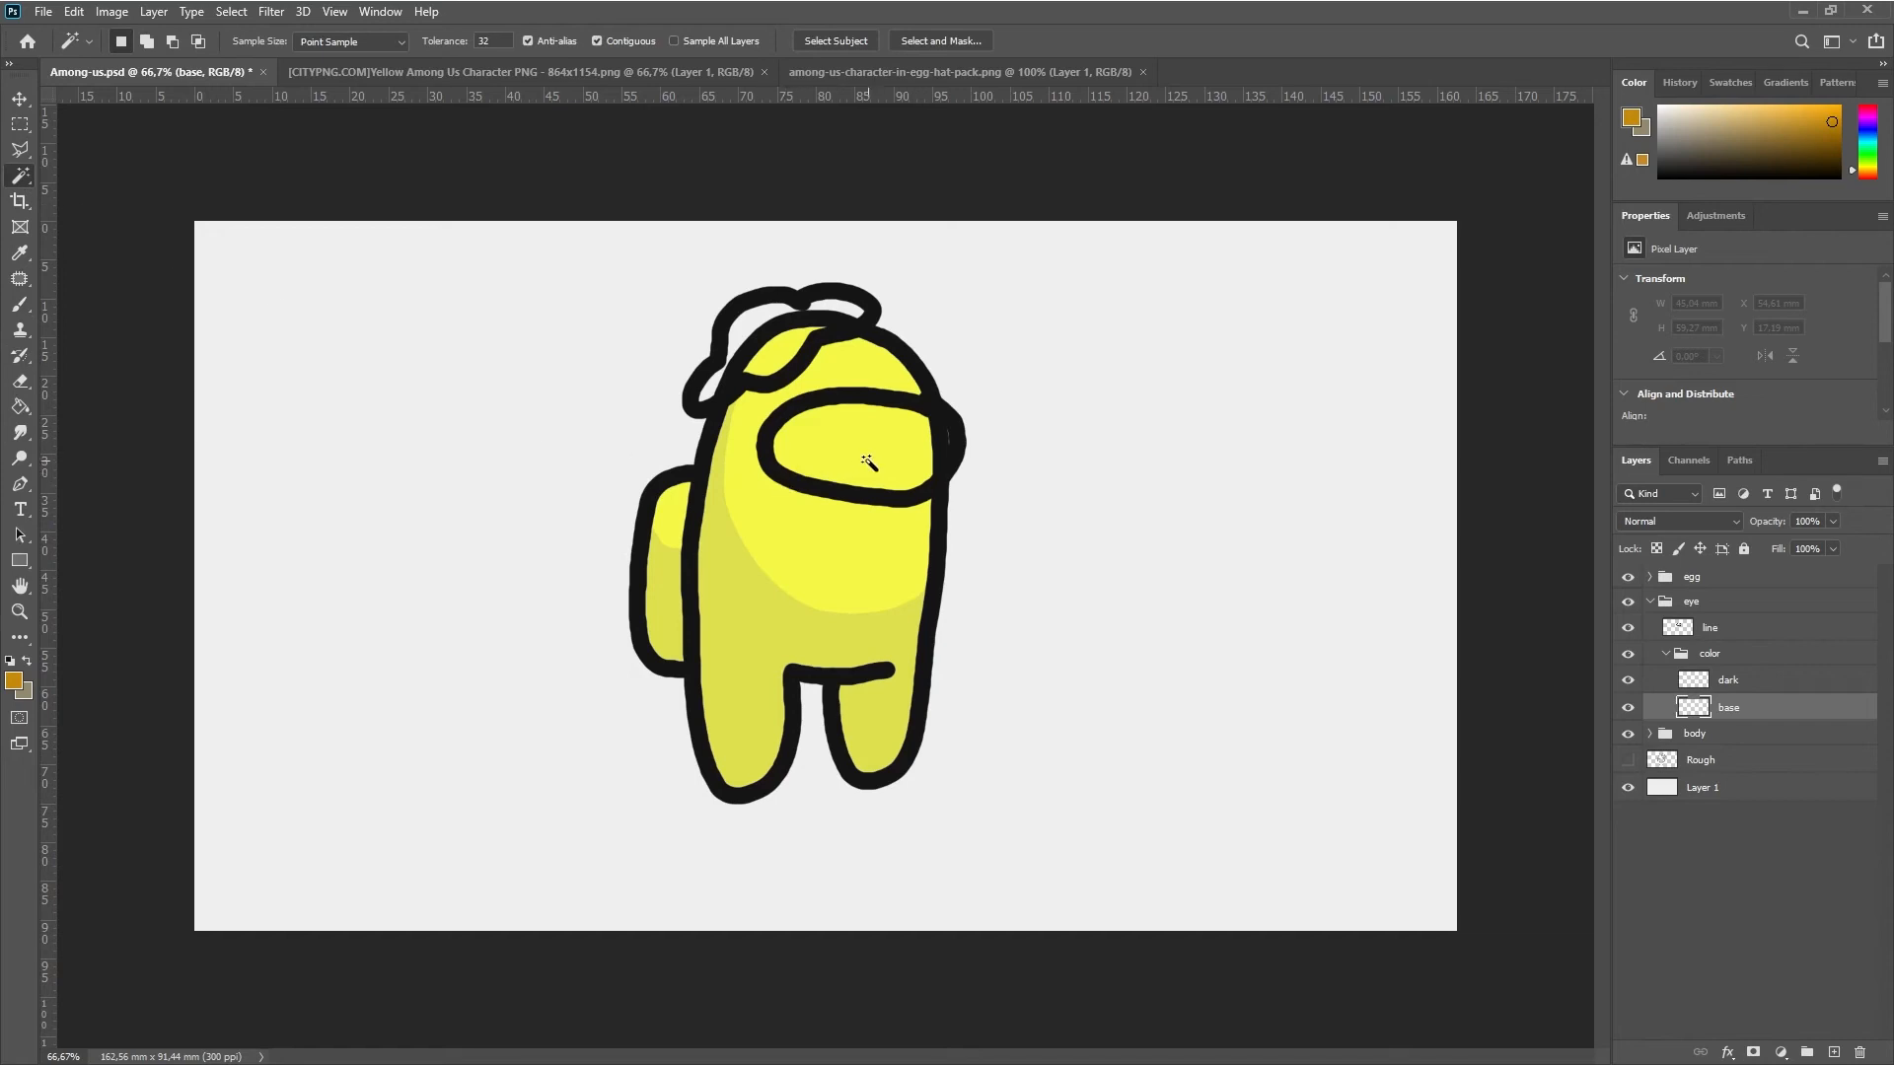
{"action": "left_click", "coordinate": [1728, 631]}
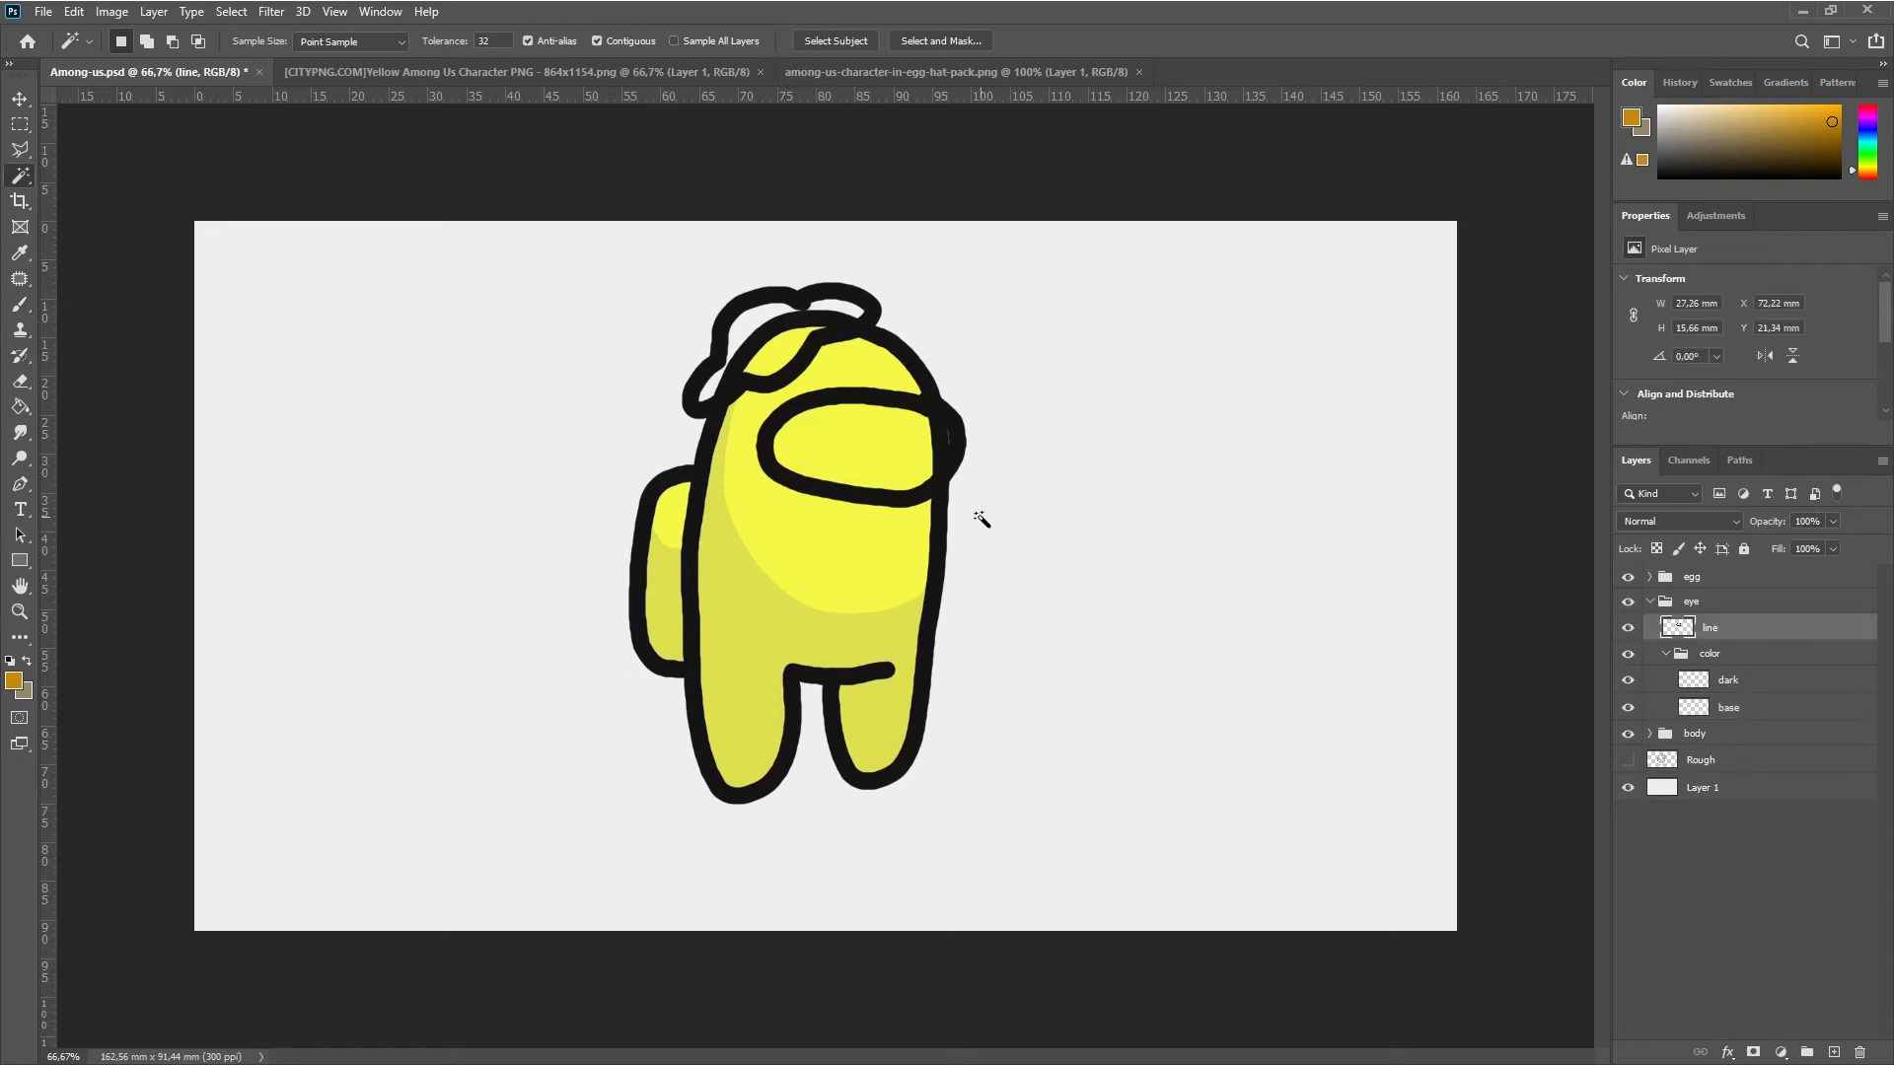
{"action": "left_click", "coordinate": [881, 452]}
{"action": "left_click", "coordinate": [1741, 708]}
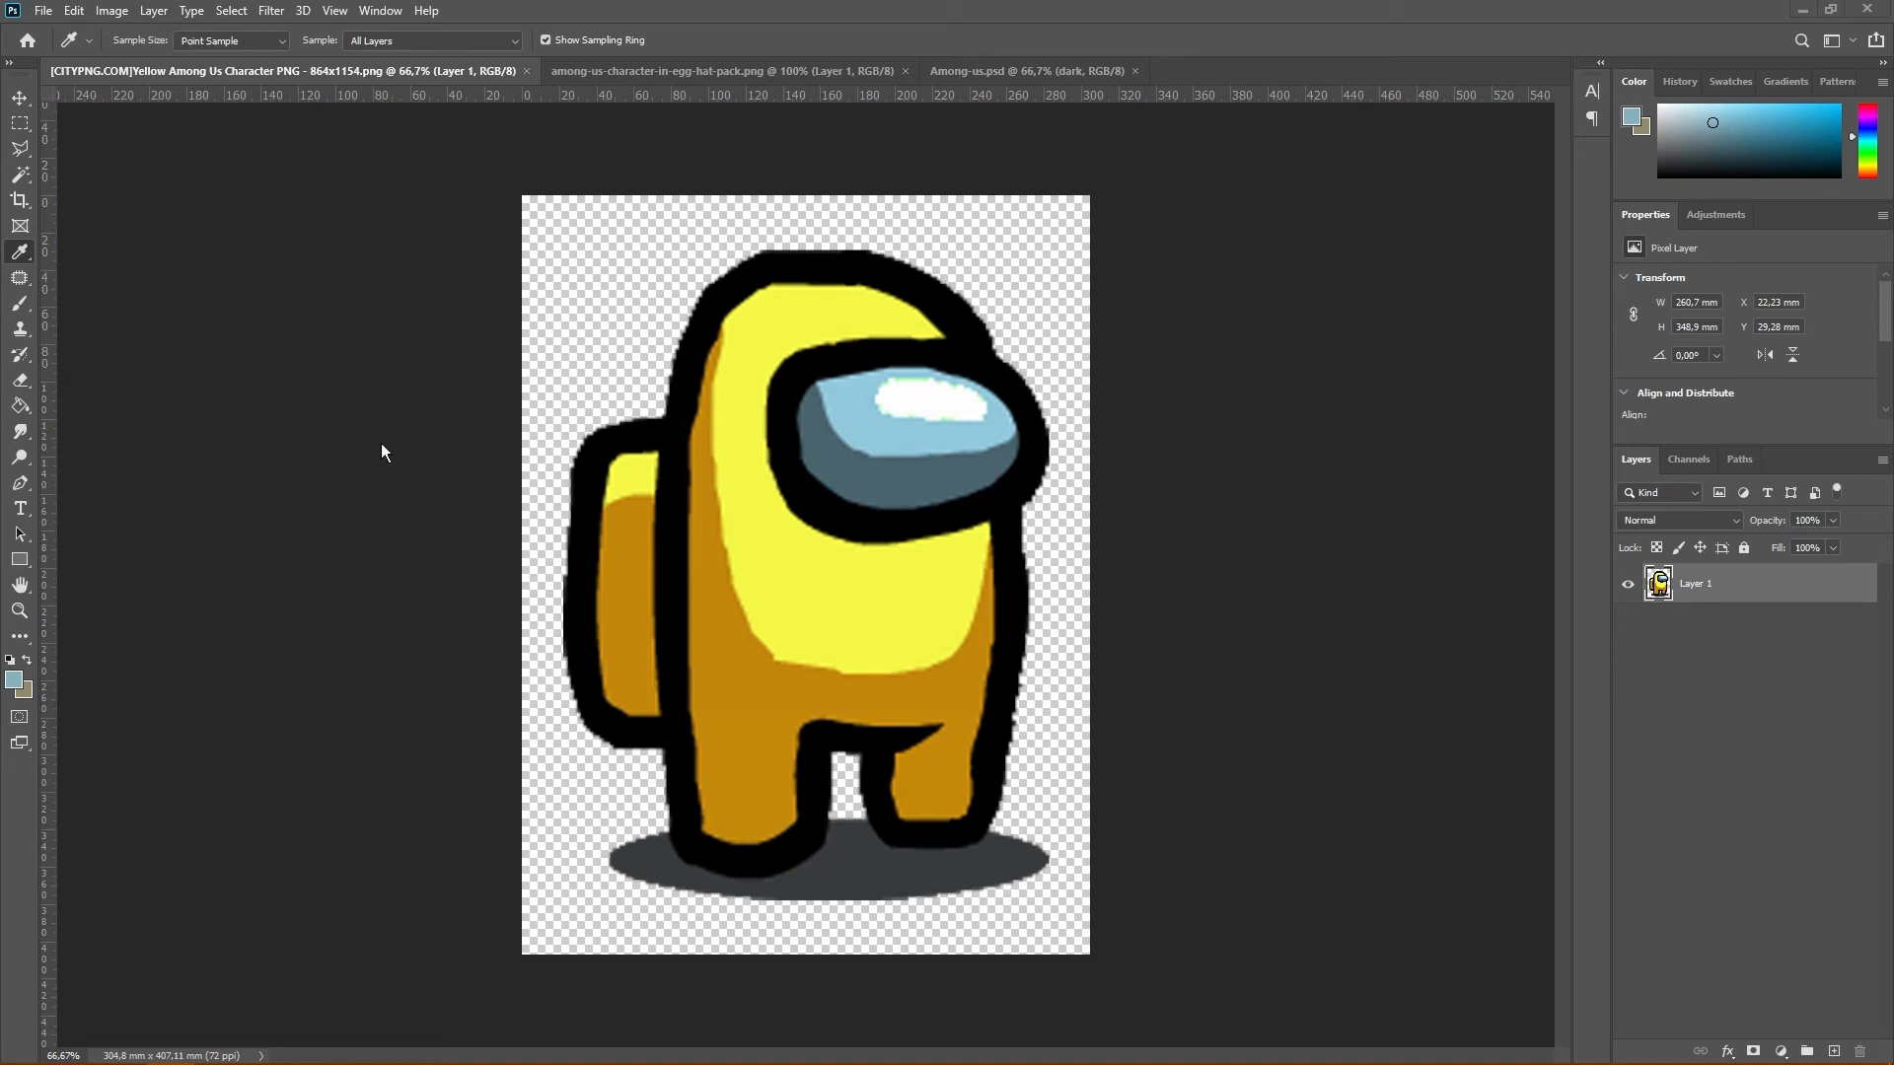
Sample the light blue 92c9dc from the reference character's visor as the foreground color and copy its hex code
{"action": "left_click", "coordinate": [14, 684]}
{"action": "left_click", "coordinate": [893, 436]}
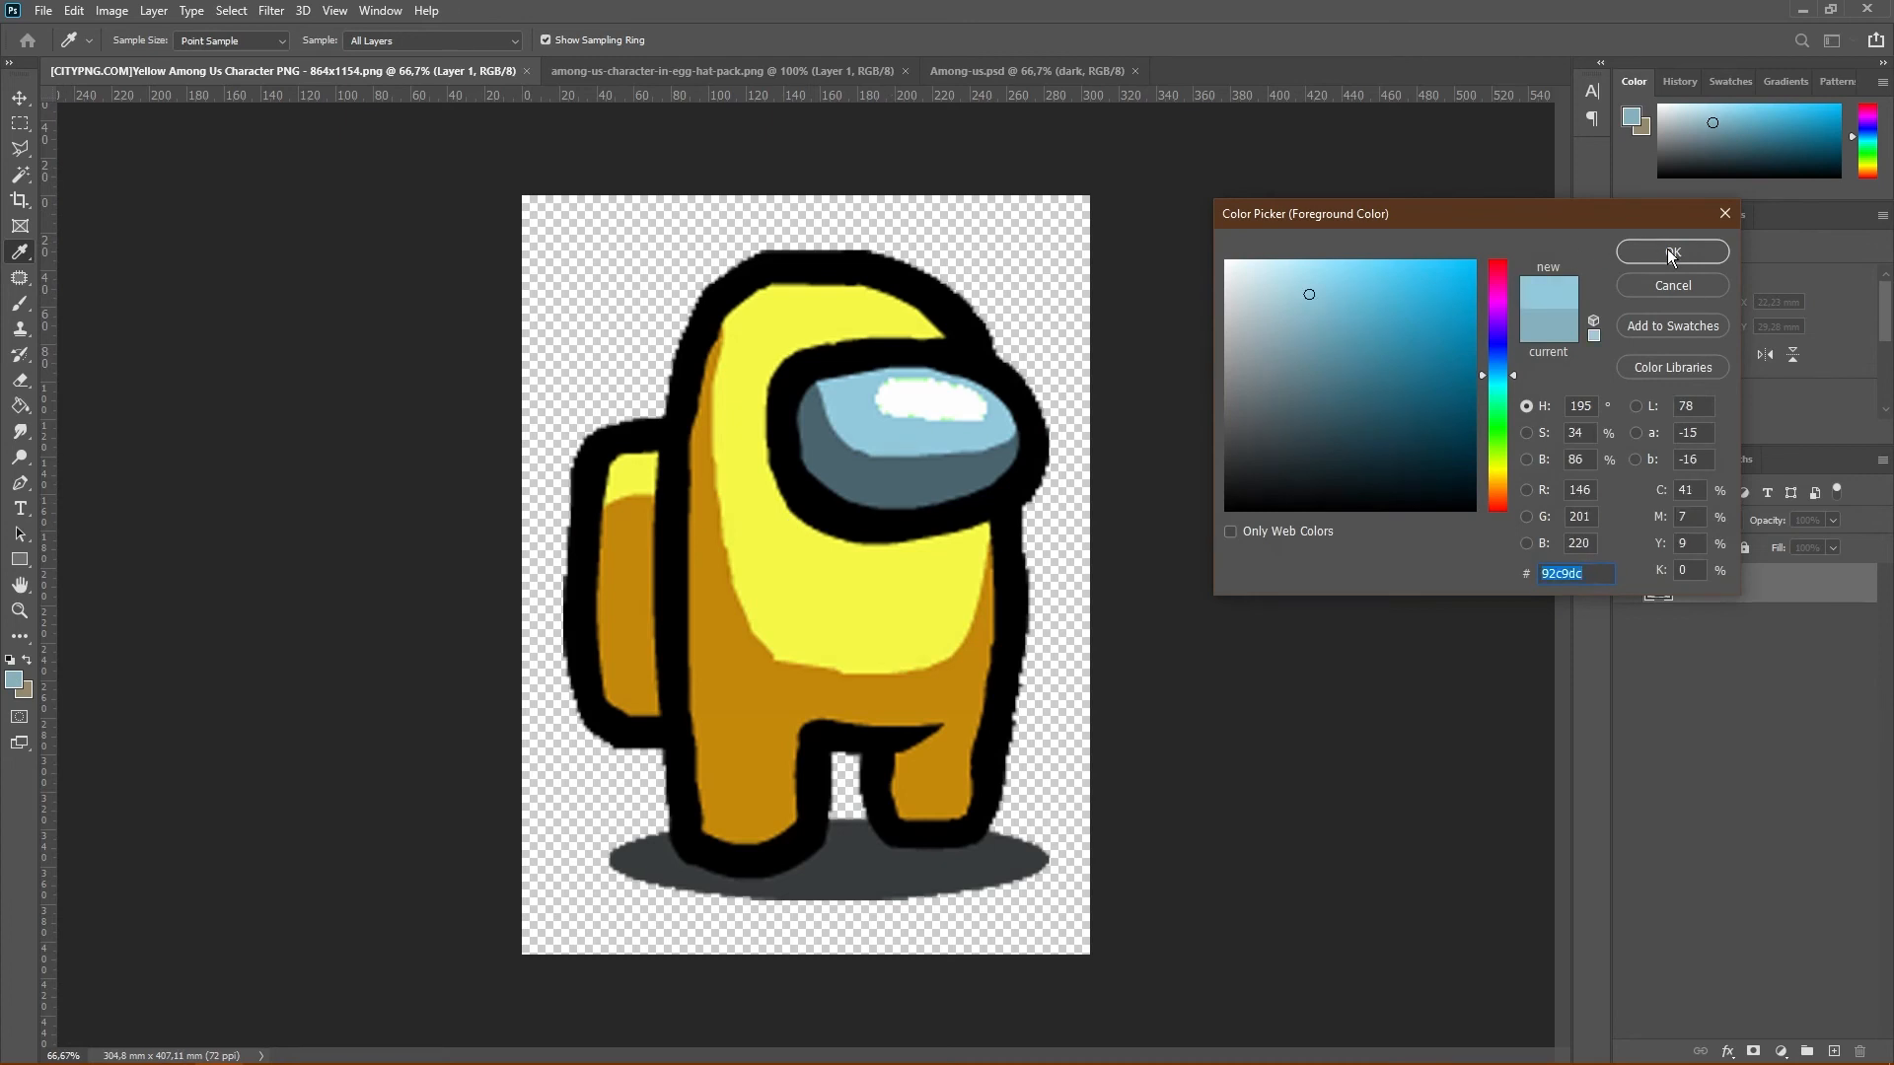
{"action": "right_click", "coordinate": [1568, 574]}
{"action": "left_click", "coordinate": [1593, 642]}
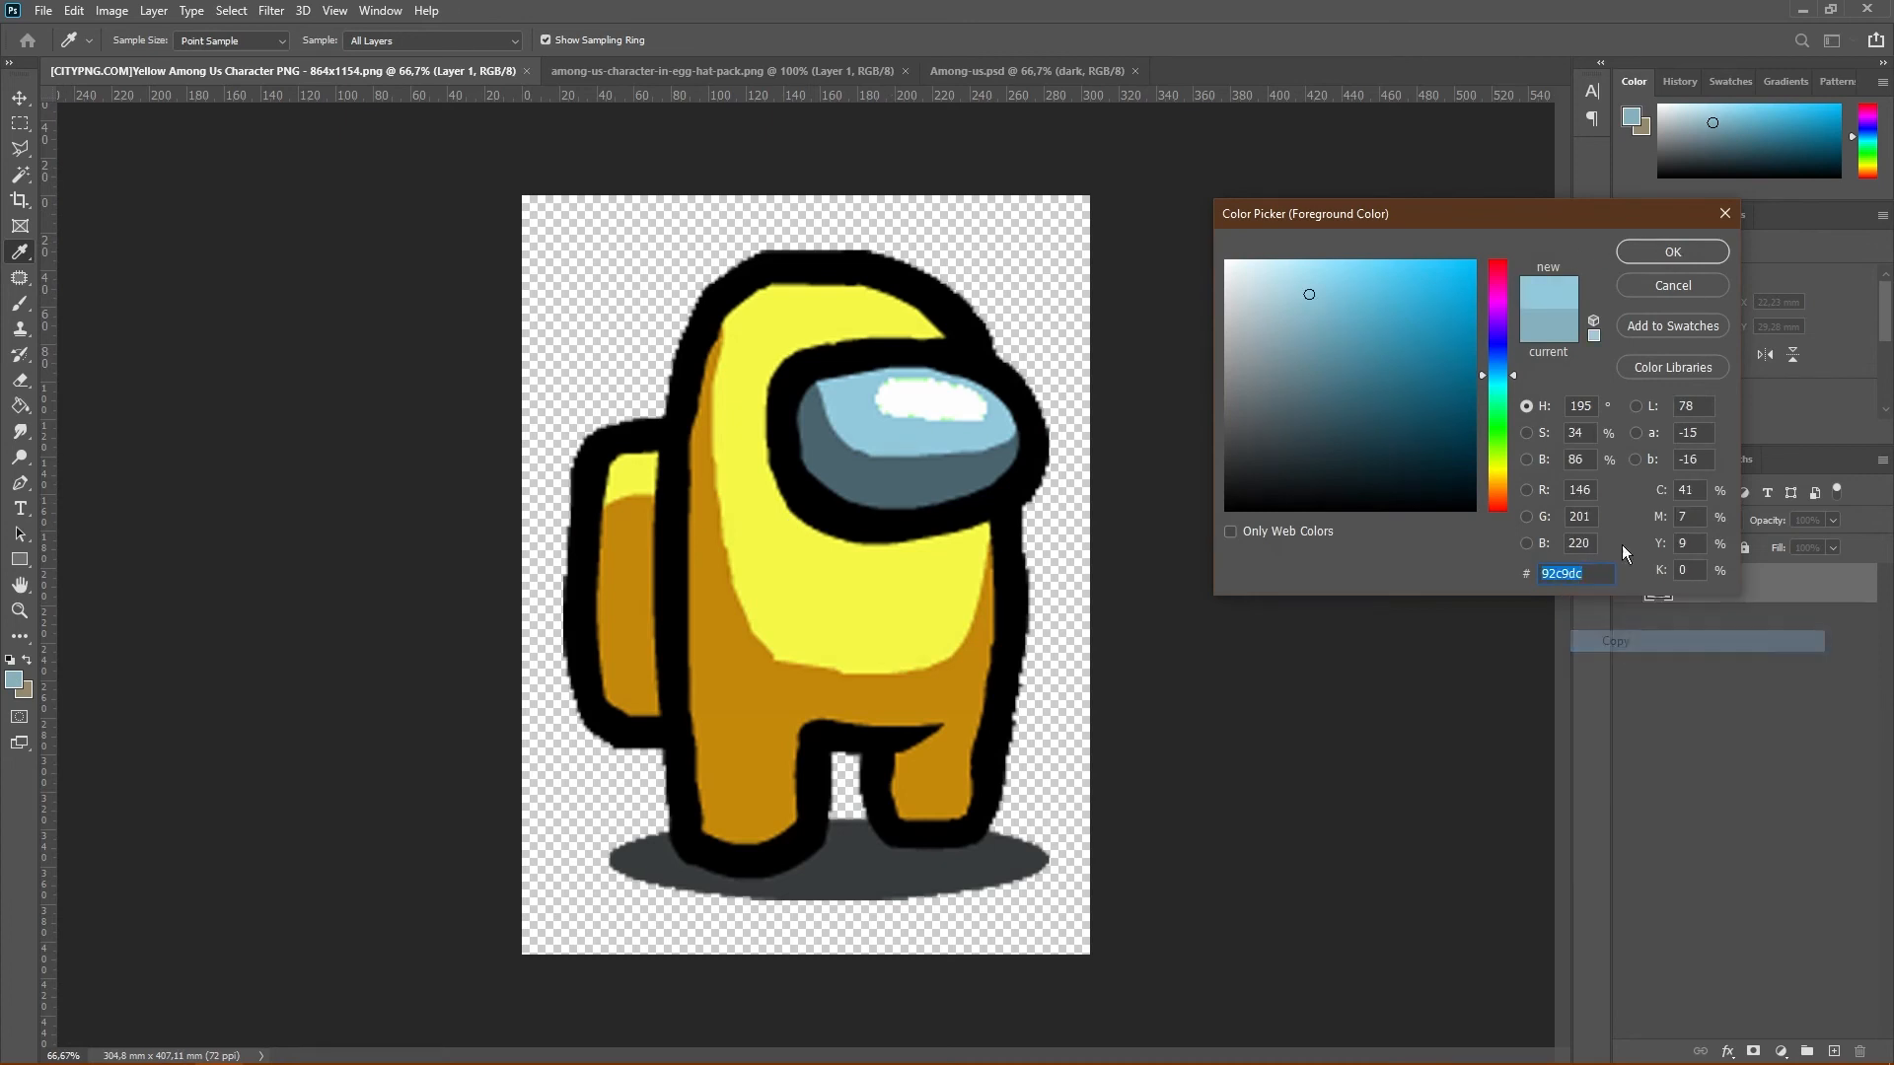
{"action": "left_click", "coordinate": [1672, 252]}
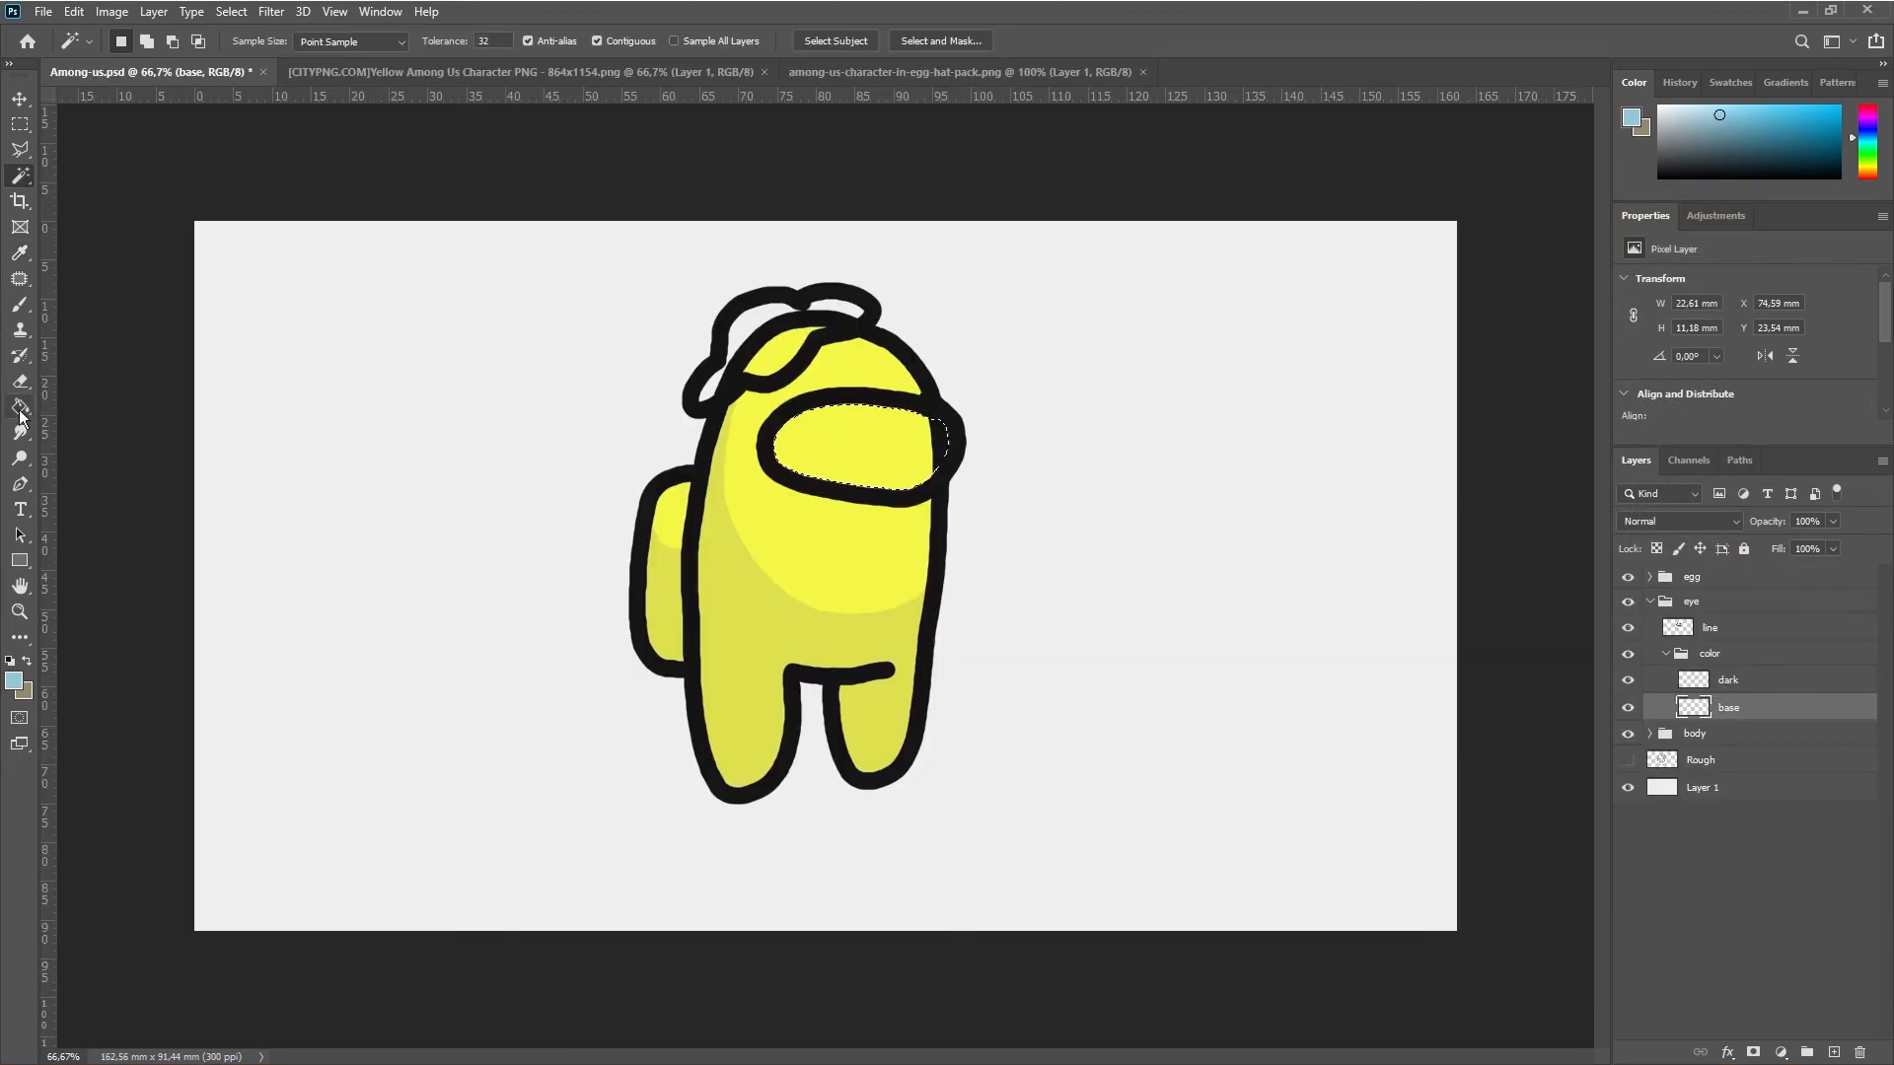
Fill the selected visor area with the light blue on the eye's base layer in Among-us.psd, and deselect
{"action": "left_click", "coordinate": [20, 412]}
{"action": "left_click", "coordinate": [845, 426]}
{"action": "key", "text": "m"}
{"action": "key", "text": "ctrl+d"}
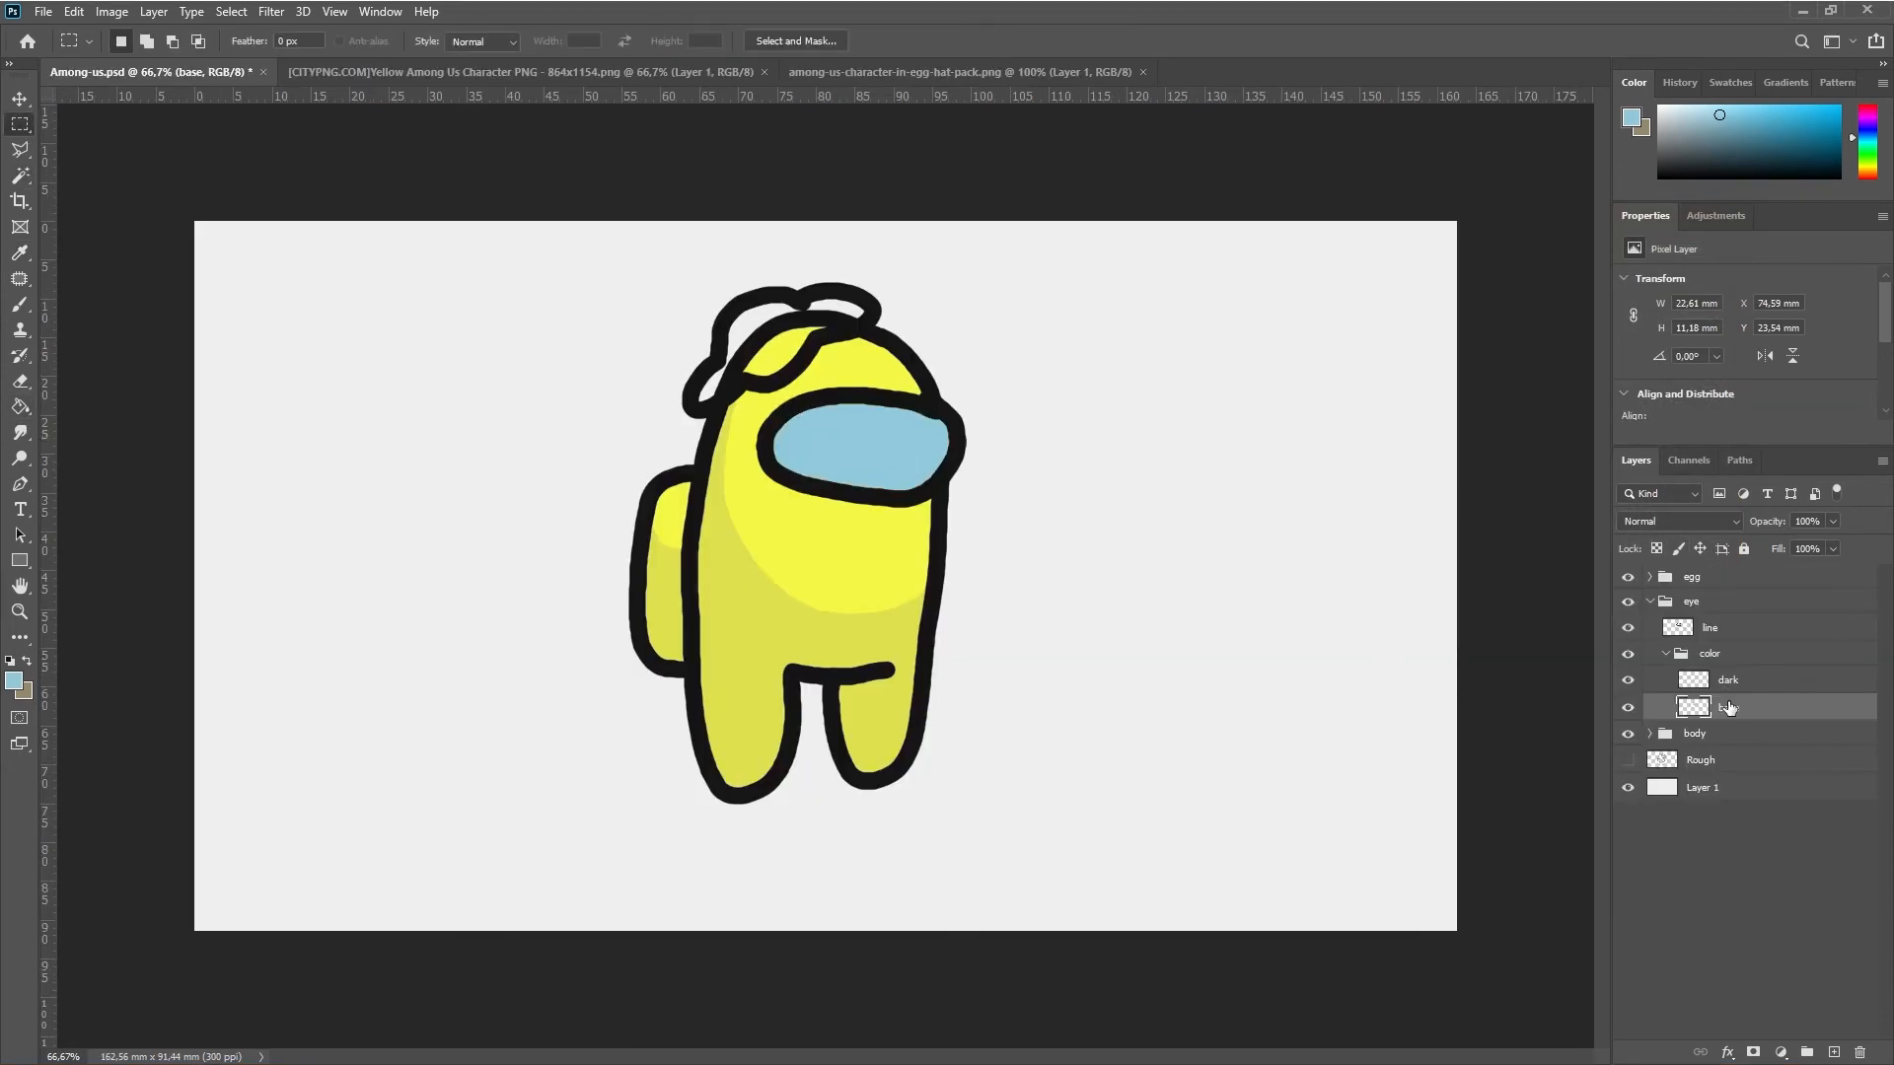
Load the eye's base layer as a selection and add a layer mask from it to the eye's color group
{"action": "left_click", "coordinate": [1693, 707], "text": "ctrl"}
{"action": "left_click", "coordinate": [1742, 659]}
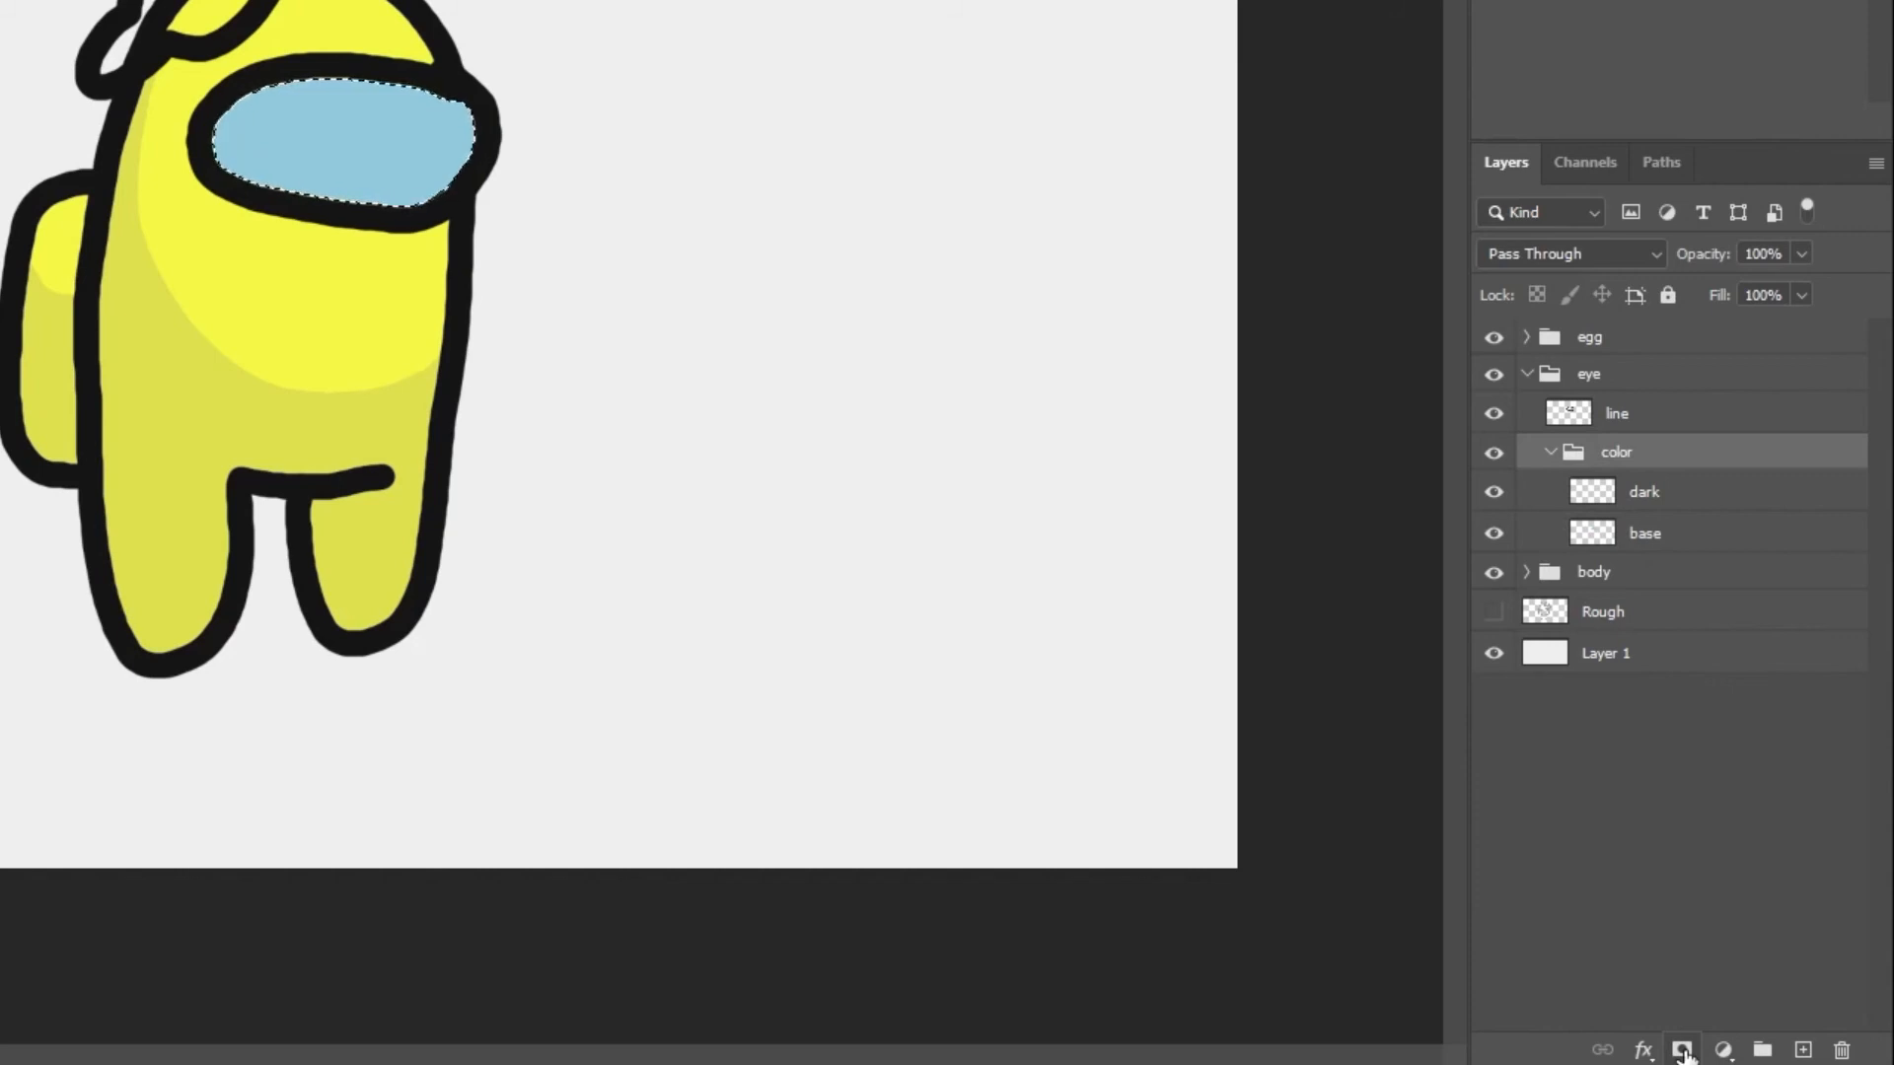
{"action": "left_click", "coordinate": [1682, 1050]}
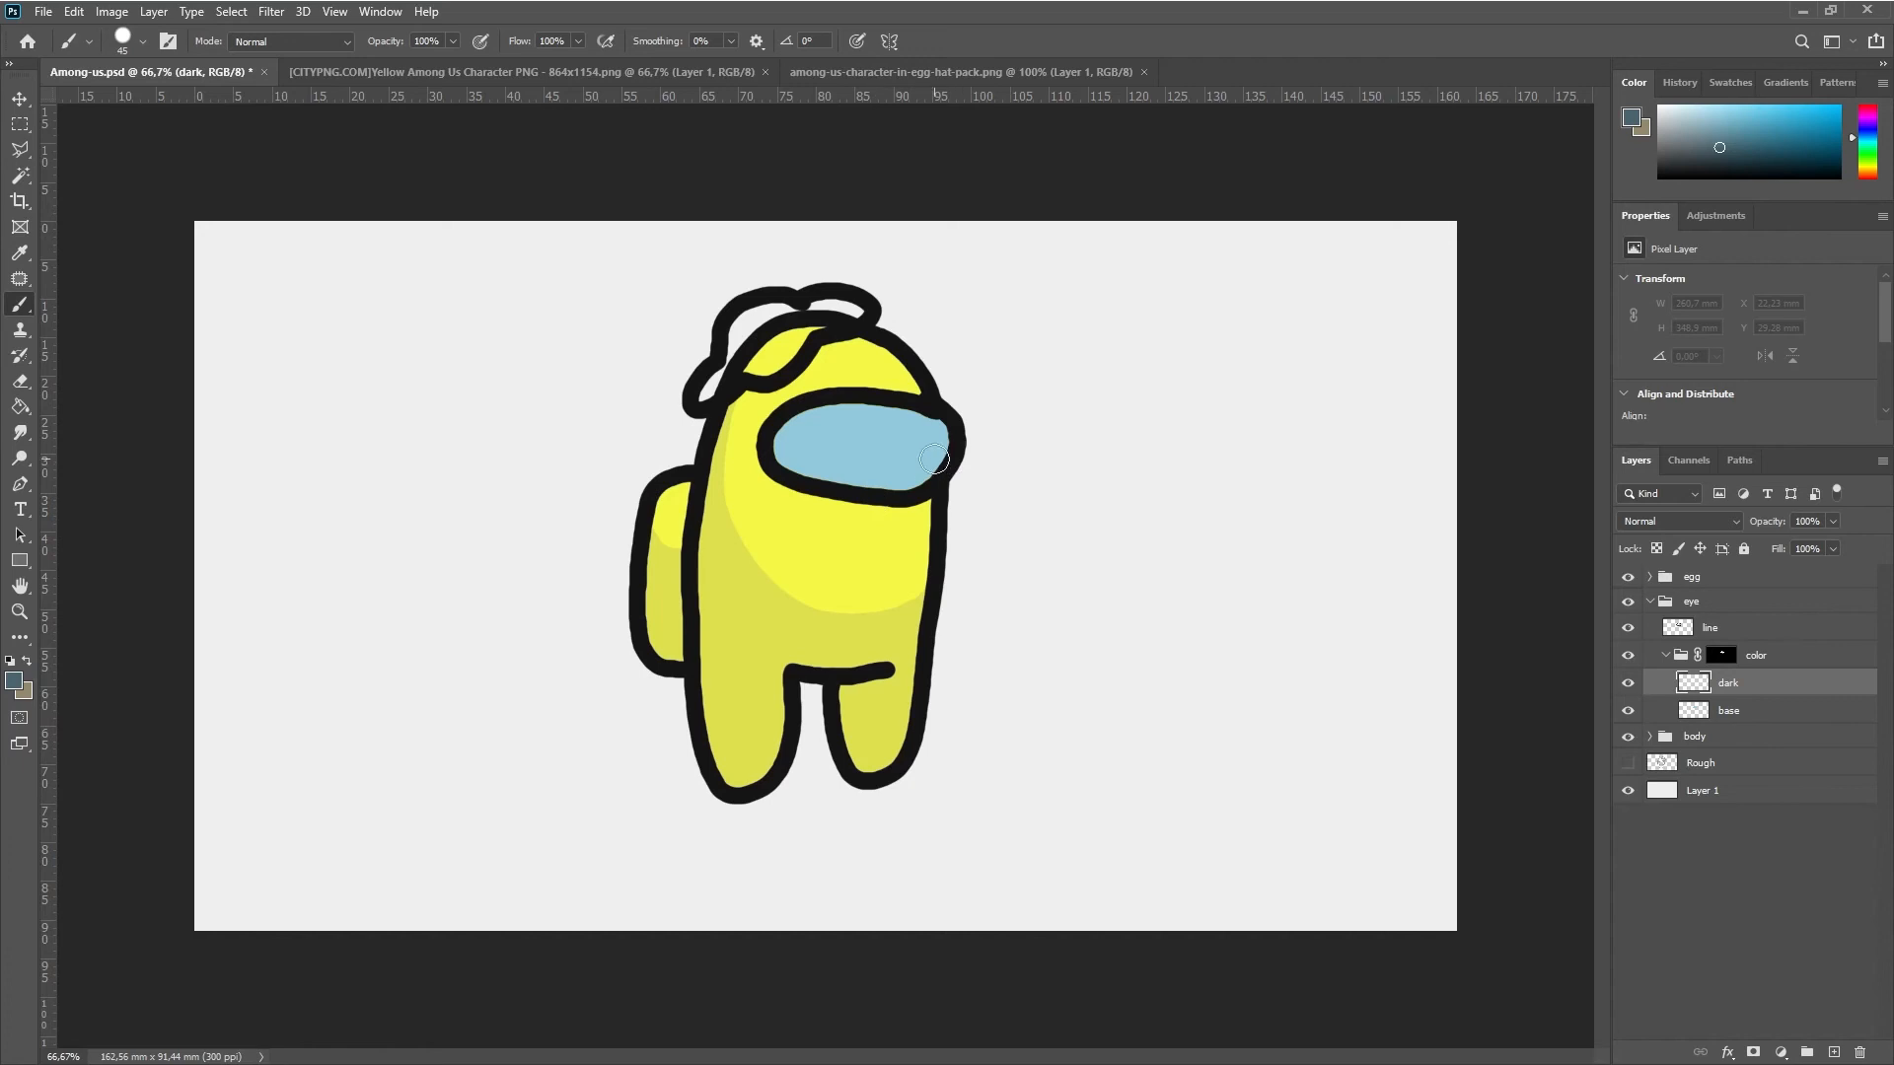
Brush dark blue-gray shading across the lower part of the visor on the eye's dark layer
{"action": "mouse_move", "coordinate": [779, 434]}
{"action": "left_mouse_down"}
{"action": "mouse_move", "coordinate": [870, 463]}
{"action": "mouse_move", "coordinate": [971, 445]}
{"action": "mouse_move", "coordinate": [794, 463]}
{"action": "mouse_move", "coordinate": [917, 490]}
{"action": "left_mouse_up"}
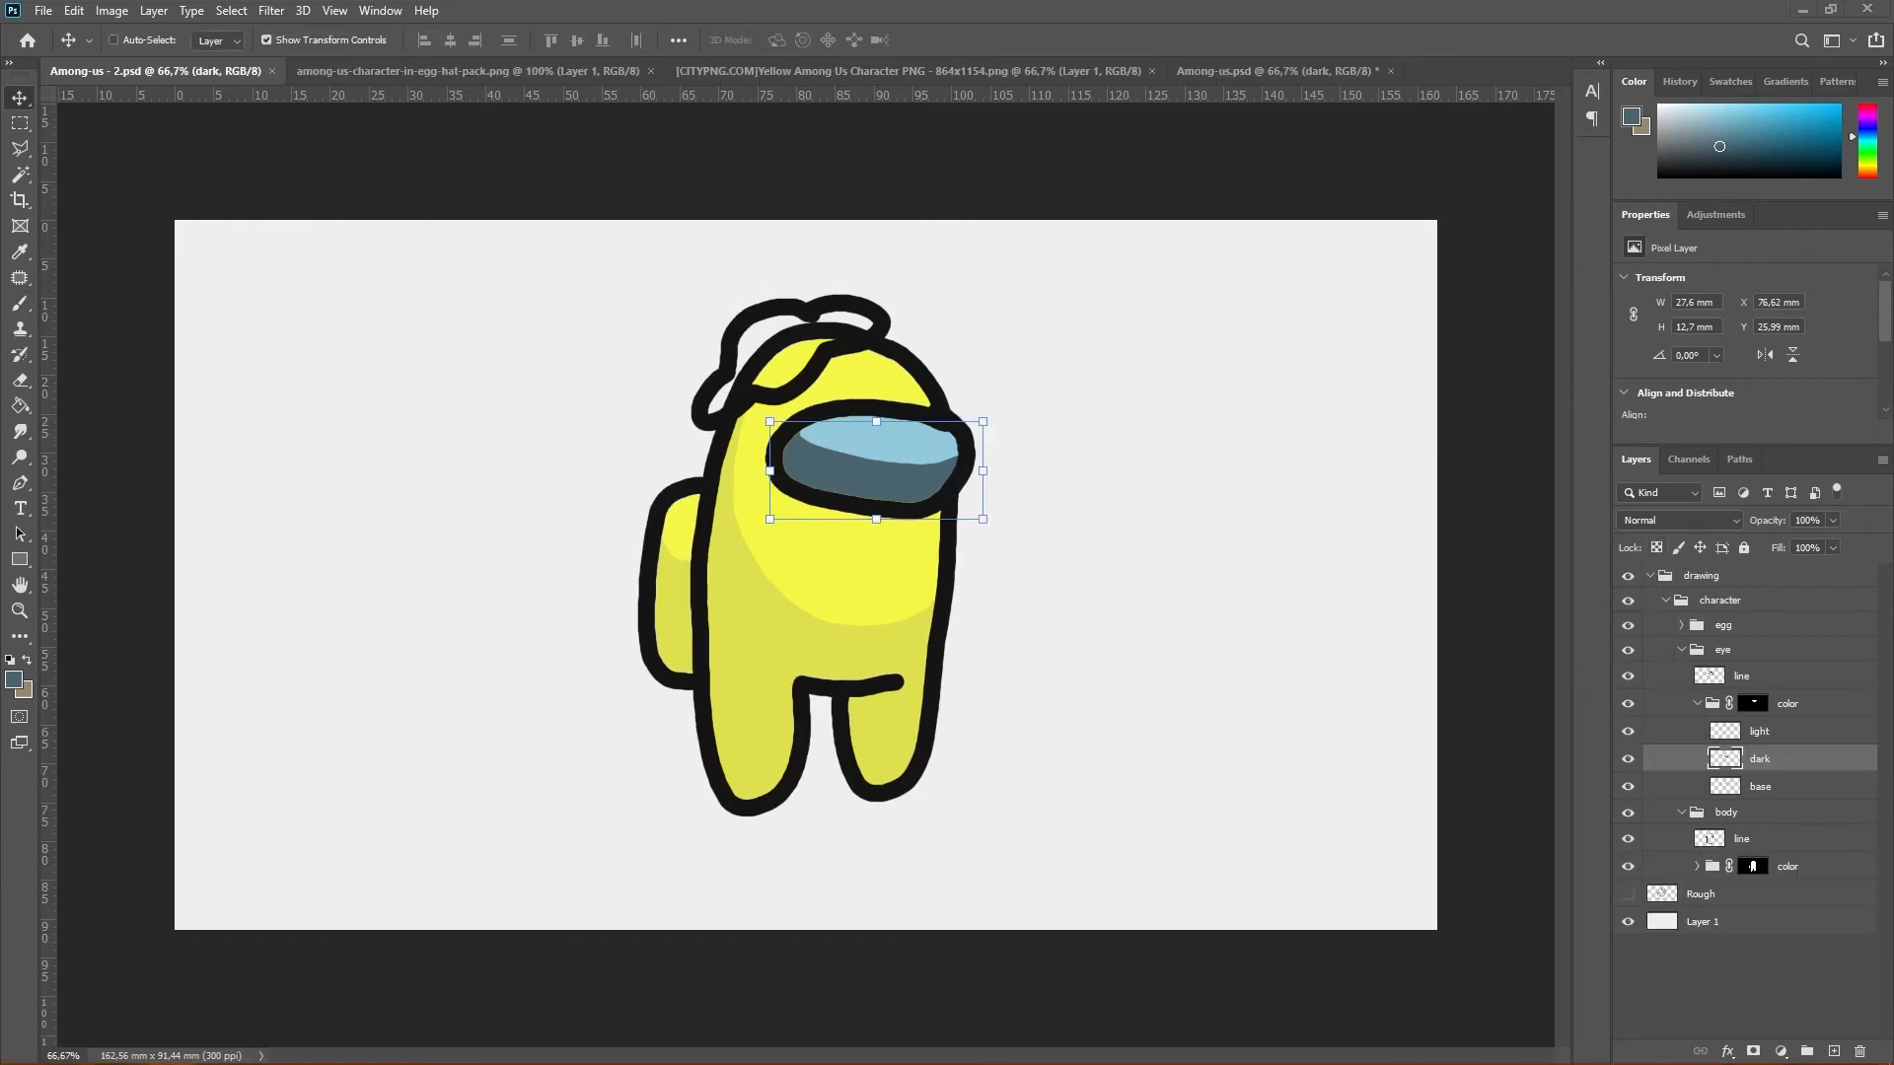
Consult the notes file and add a Color Overlay effect to the eye's dark layer
{"action": "mouse_move", "coordinate": [198, 1061]}
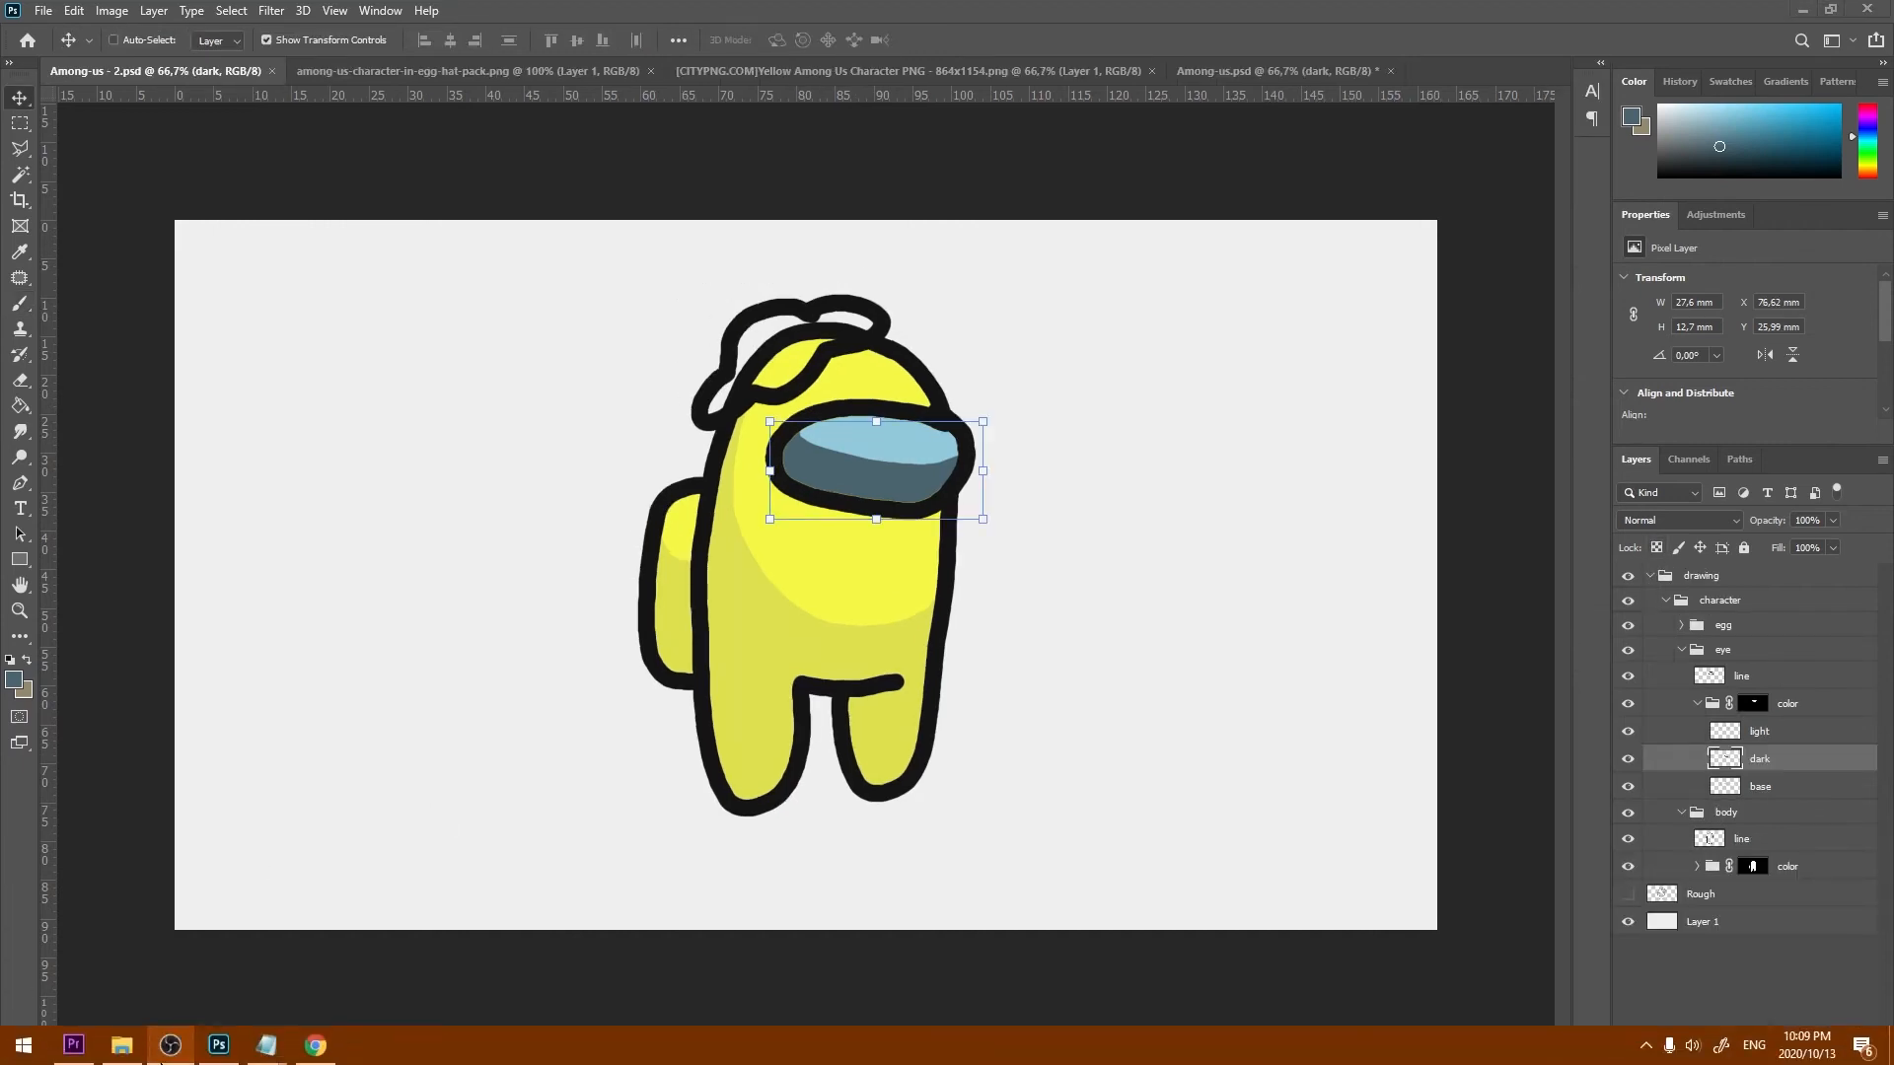
{"action": "mouse_move", "coordinate": [275, 1055]}
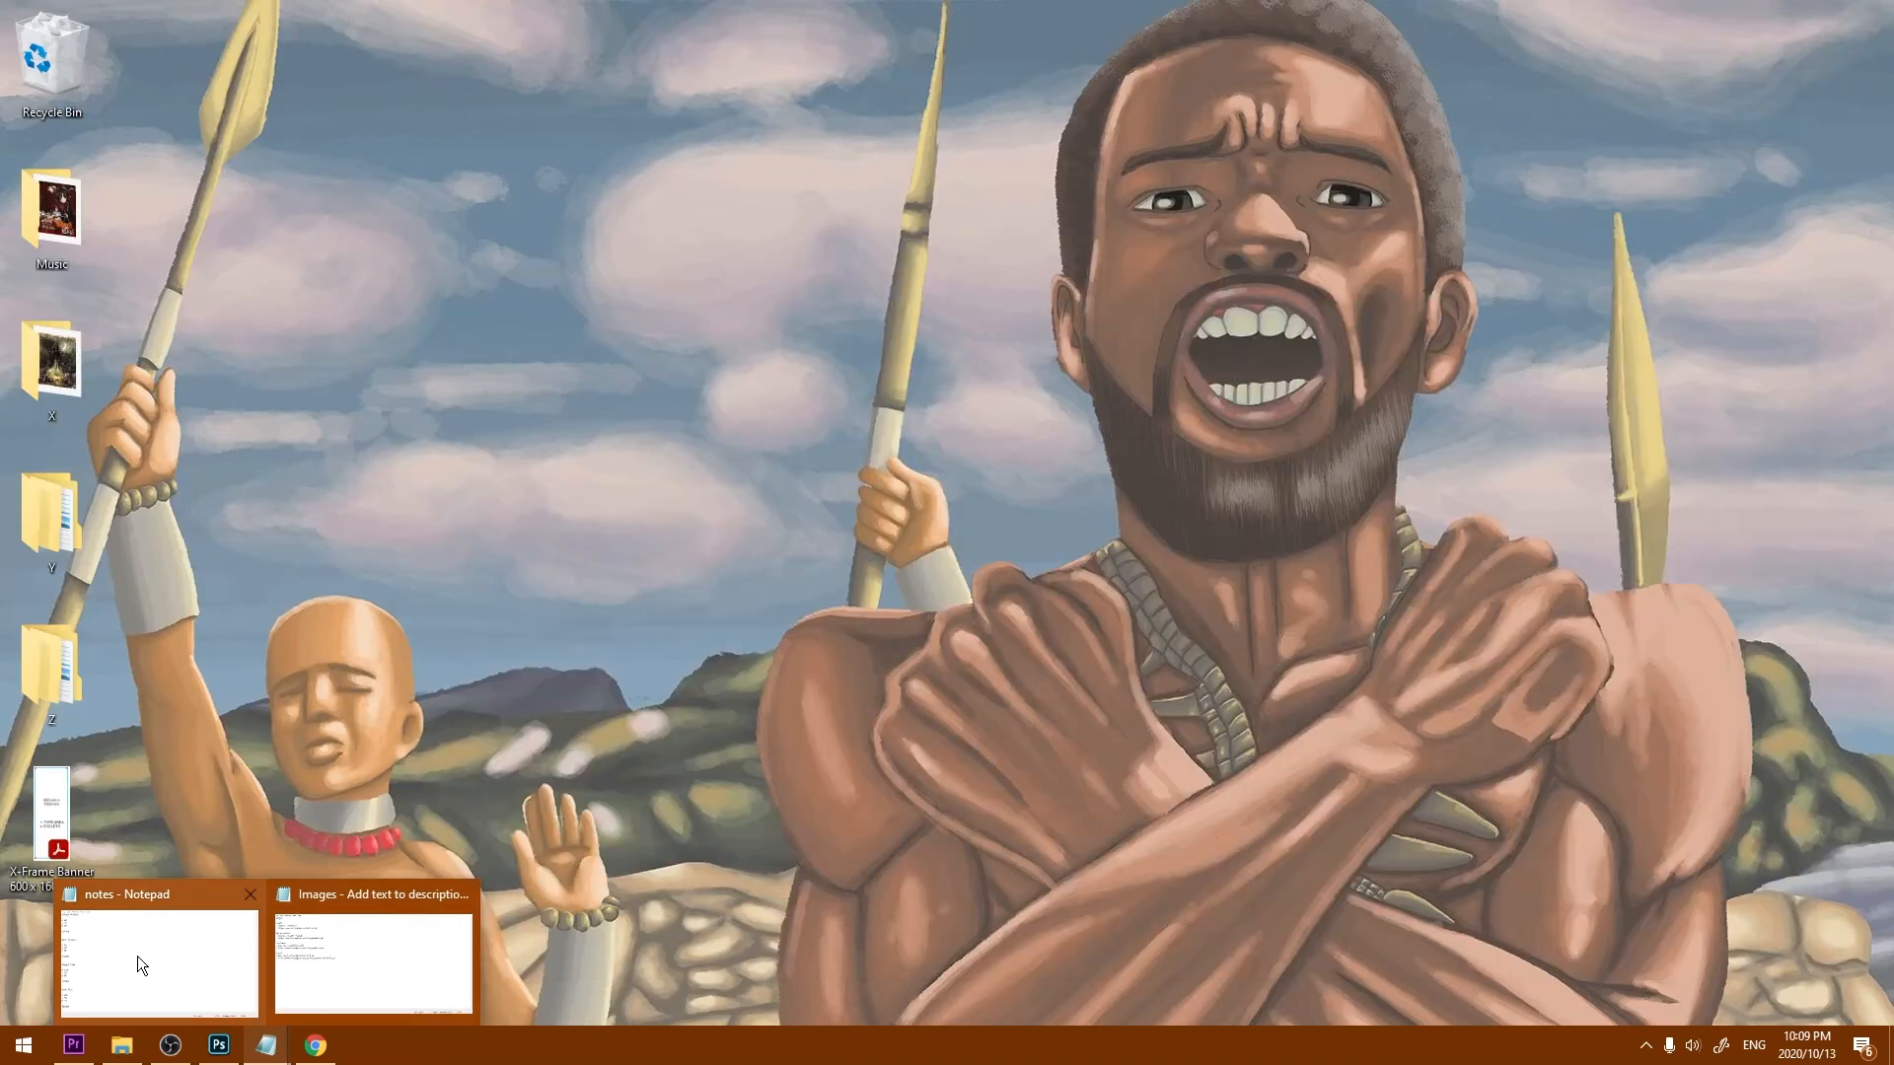
{"action": "left_click", "coordinate": [138, 956]}
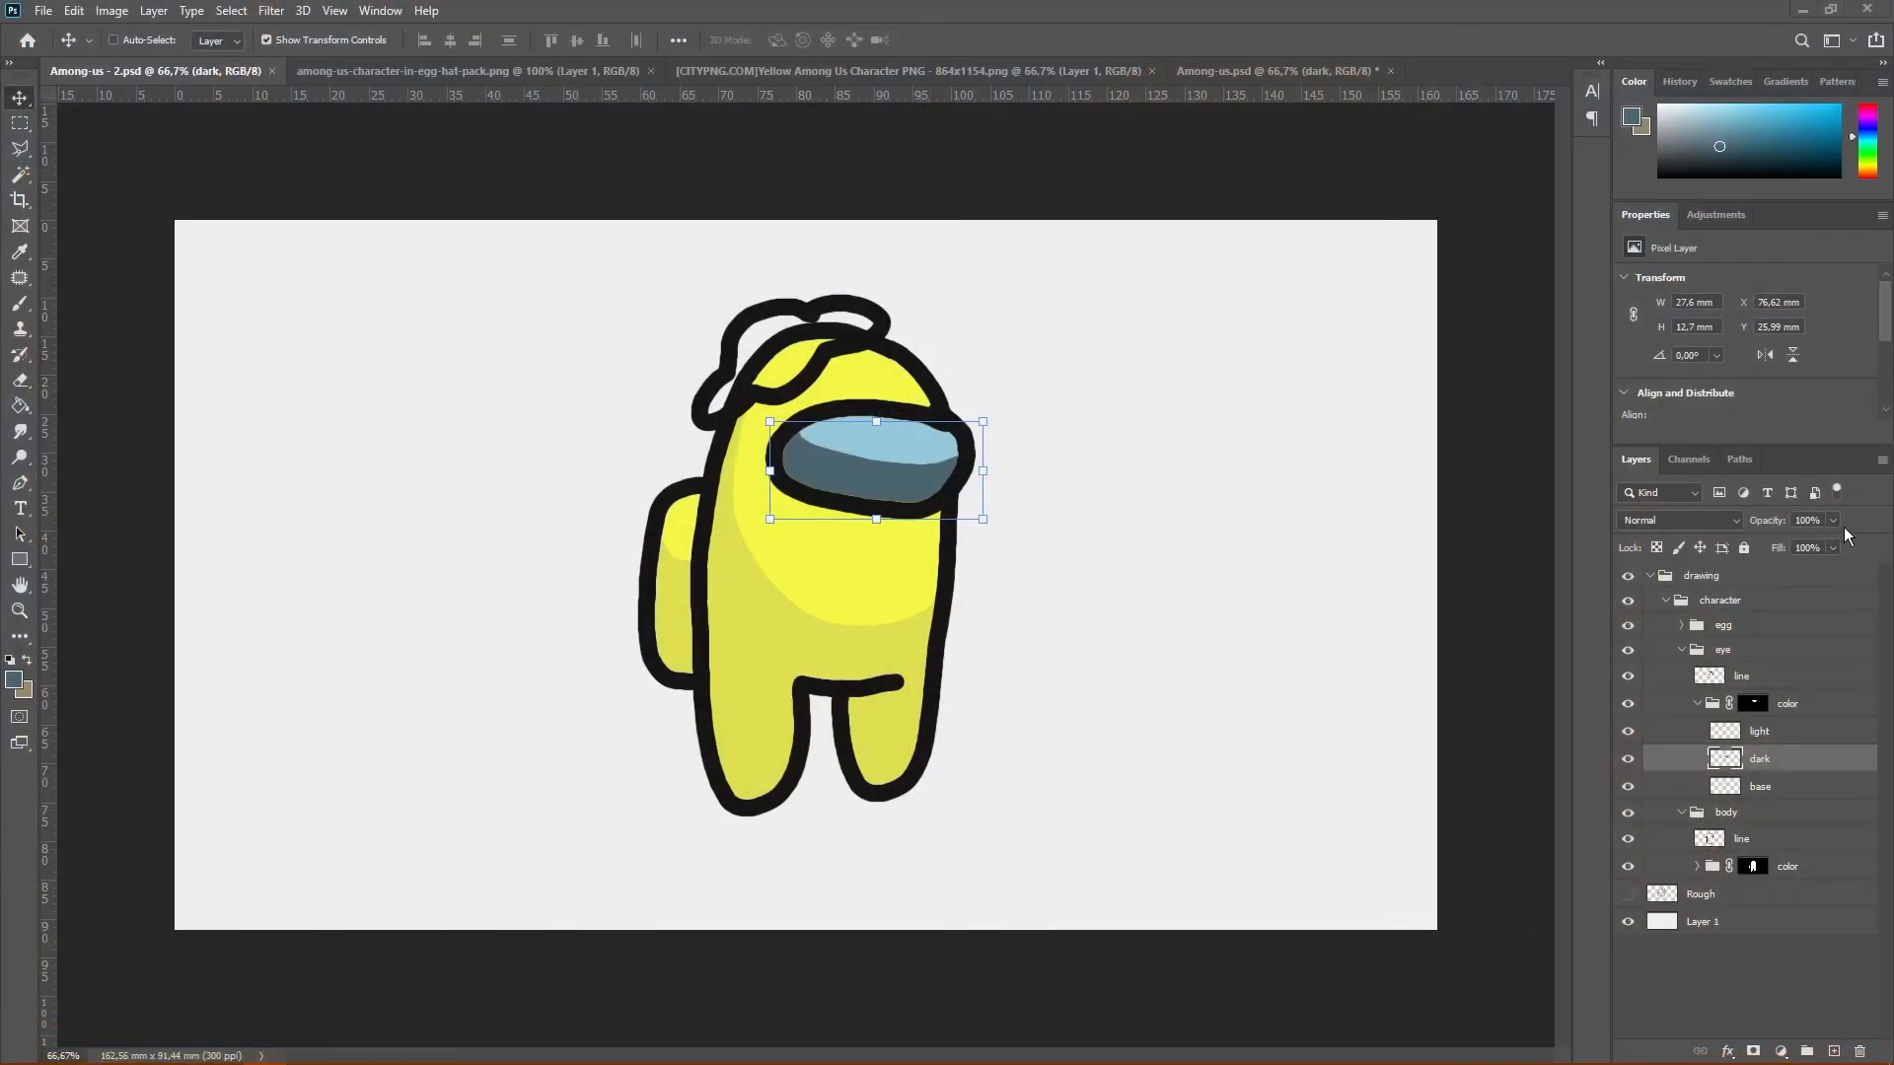
{"action": "double_click", "coordinate": [1790, 763]}
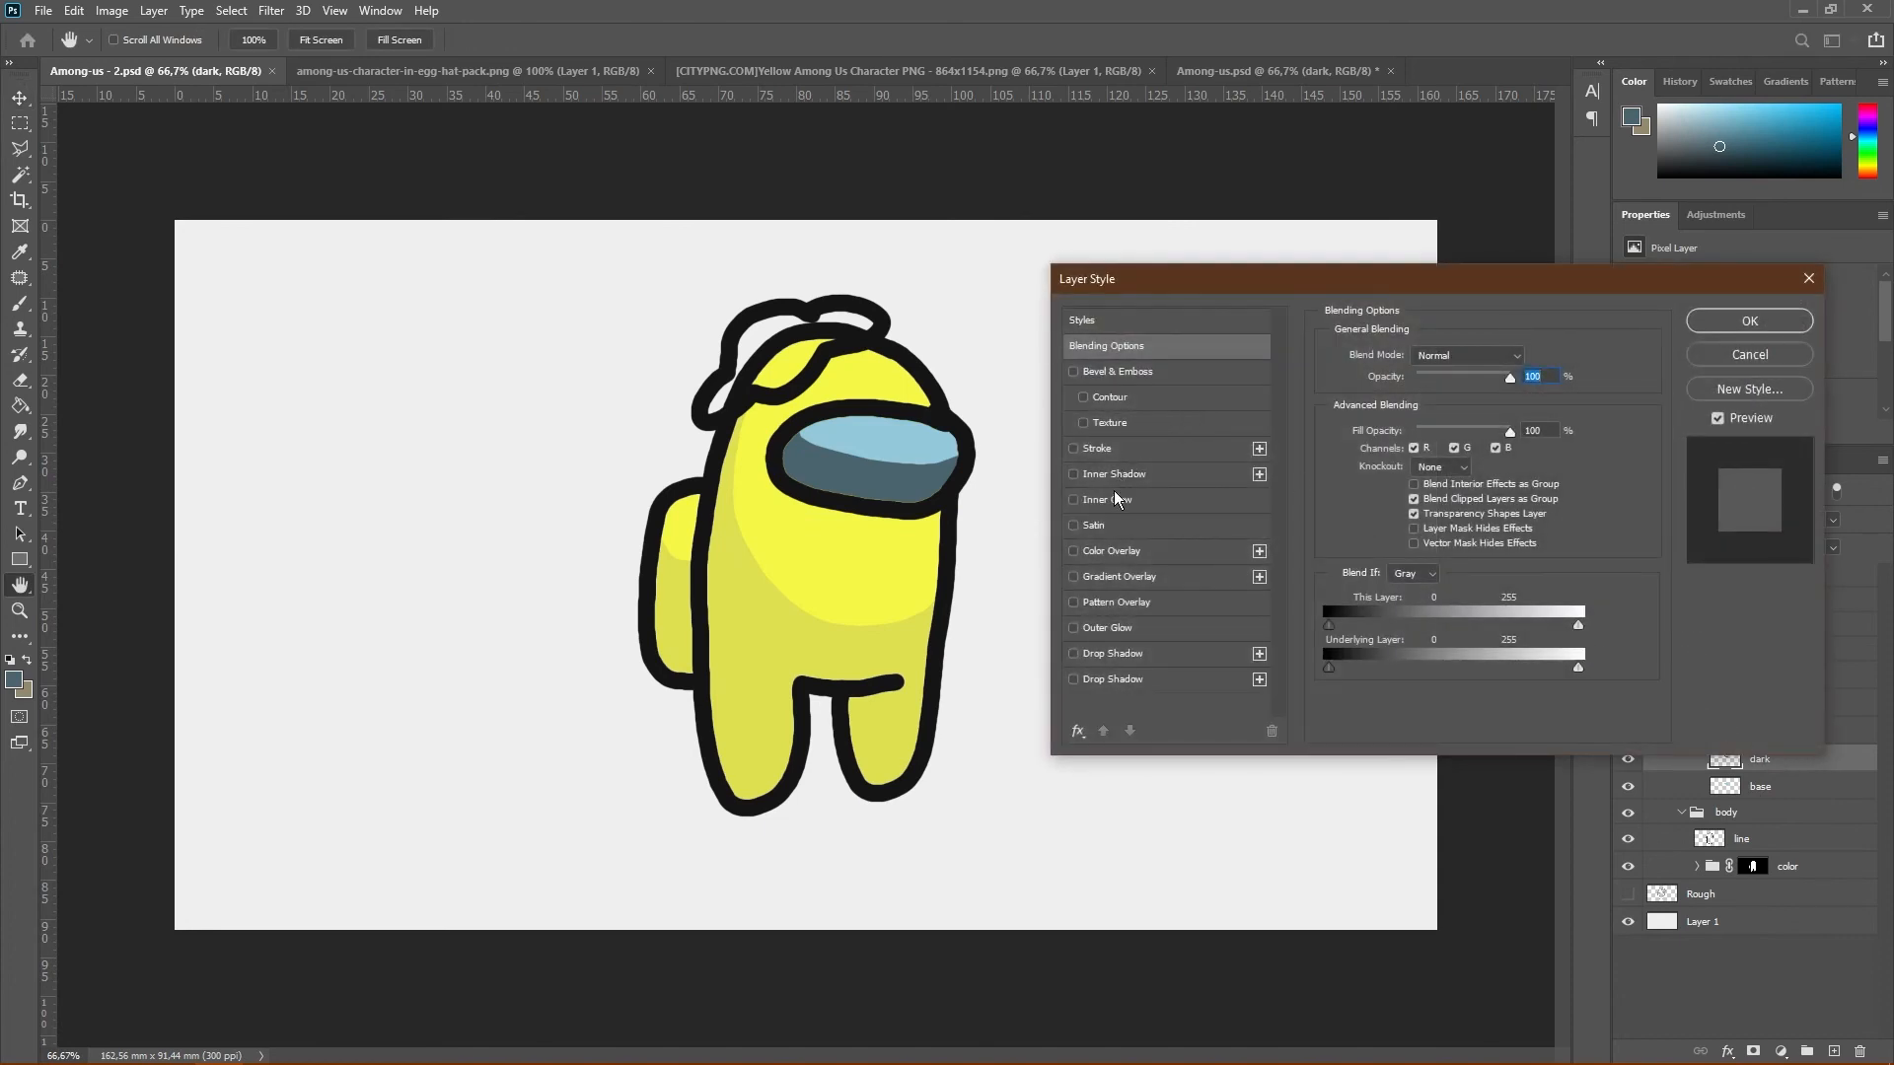
{"action": "left_click", "coordinate": [1111, 552]}
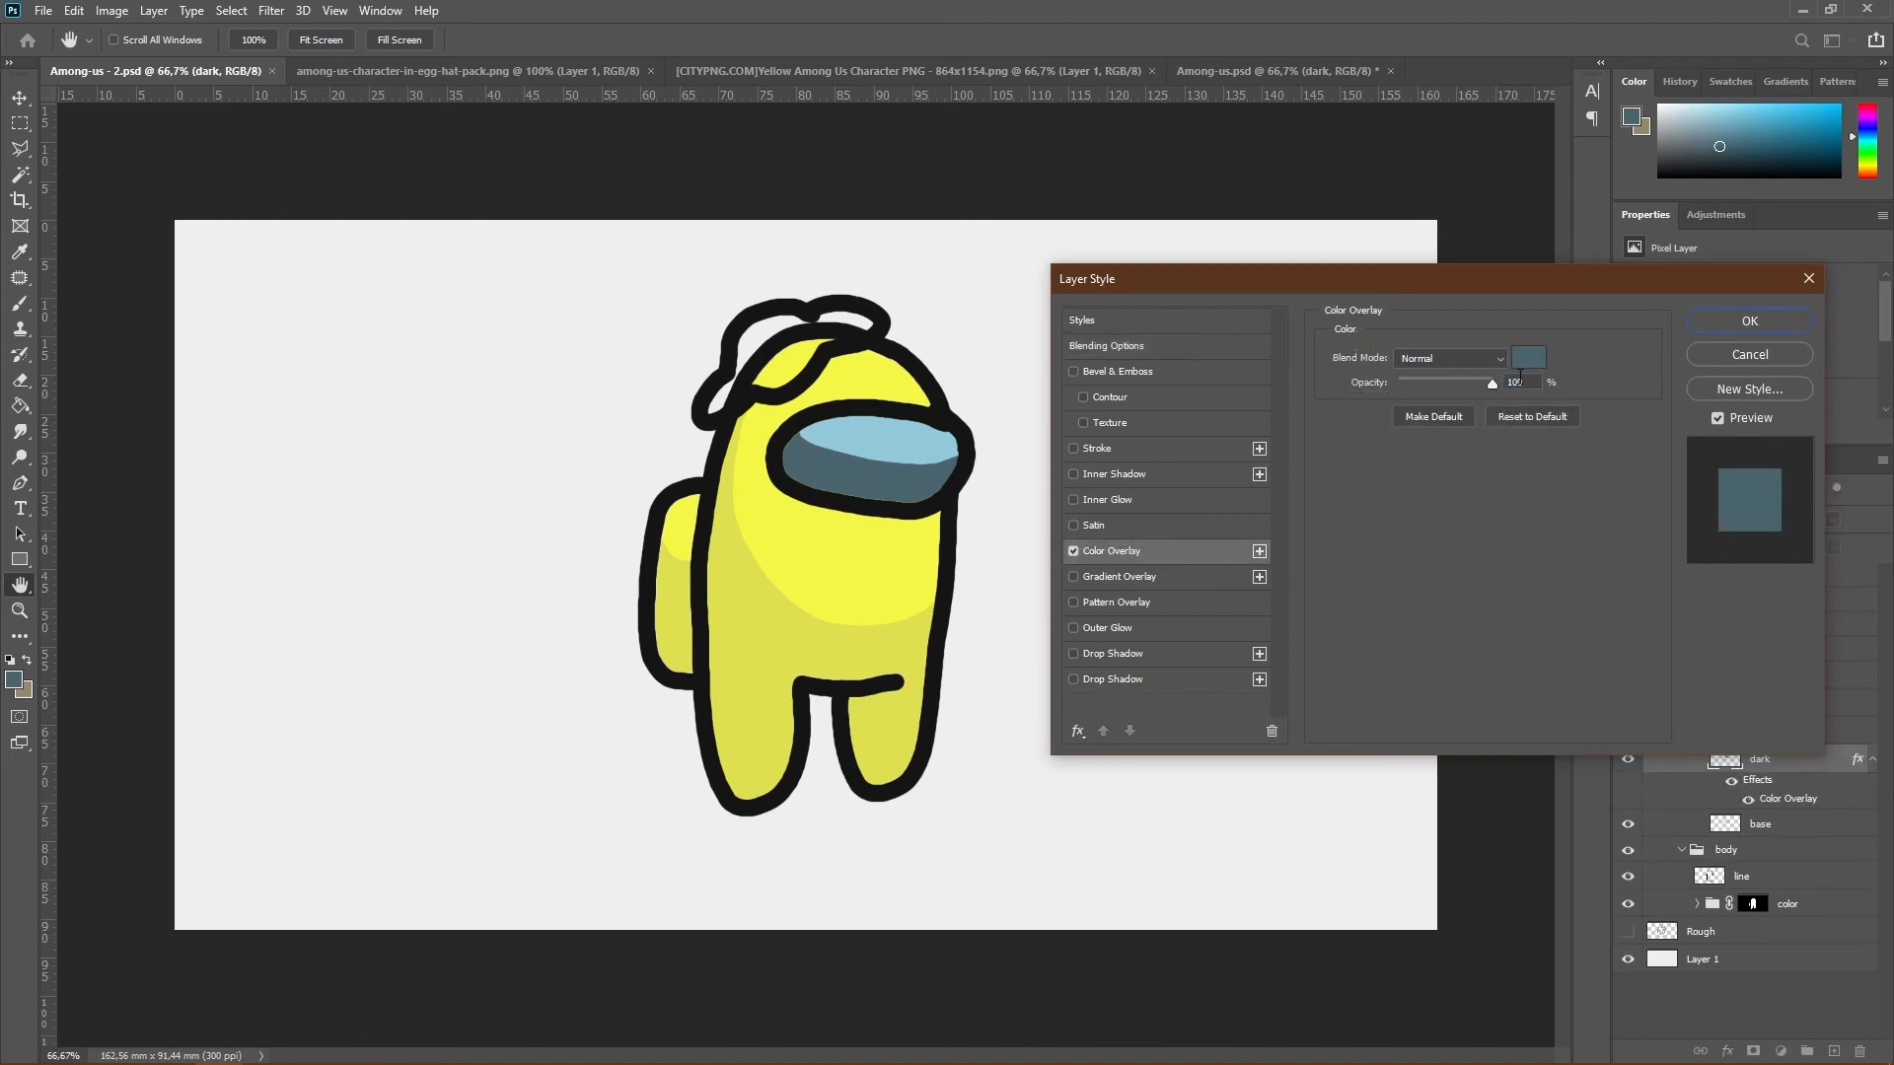
Set the visor shading's overlay color to hue 195, saturation 30% and brightness 75%, and apply the layer style
{"action": "left_click", "coordinate": [1529, 358]}
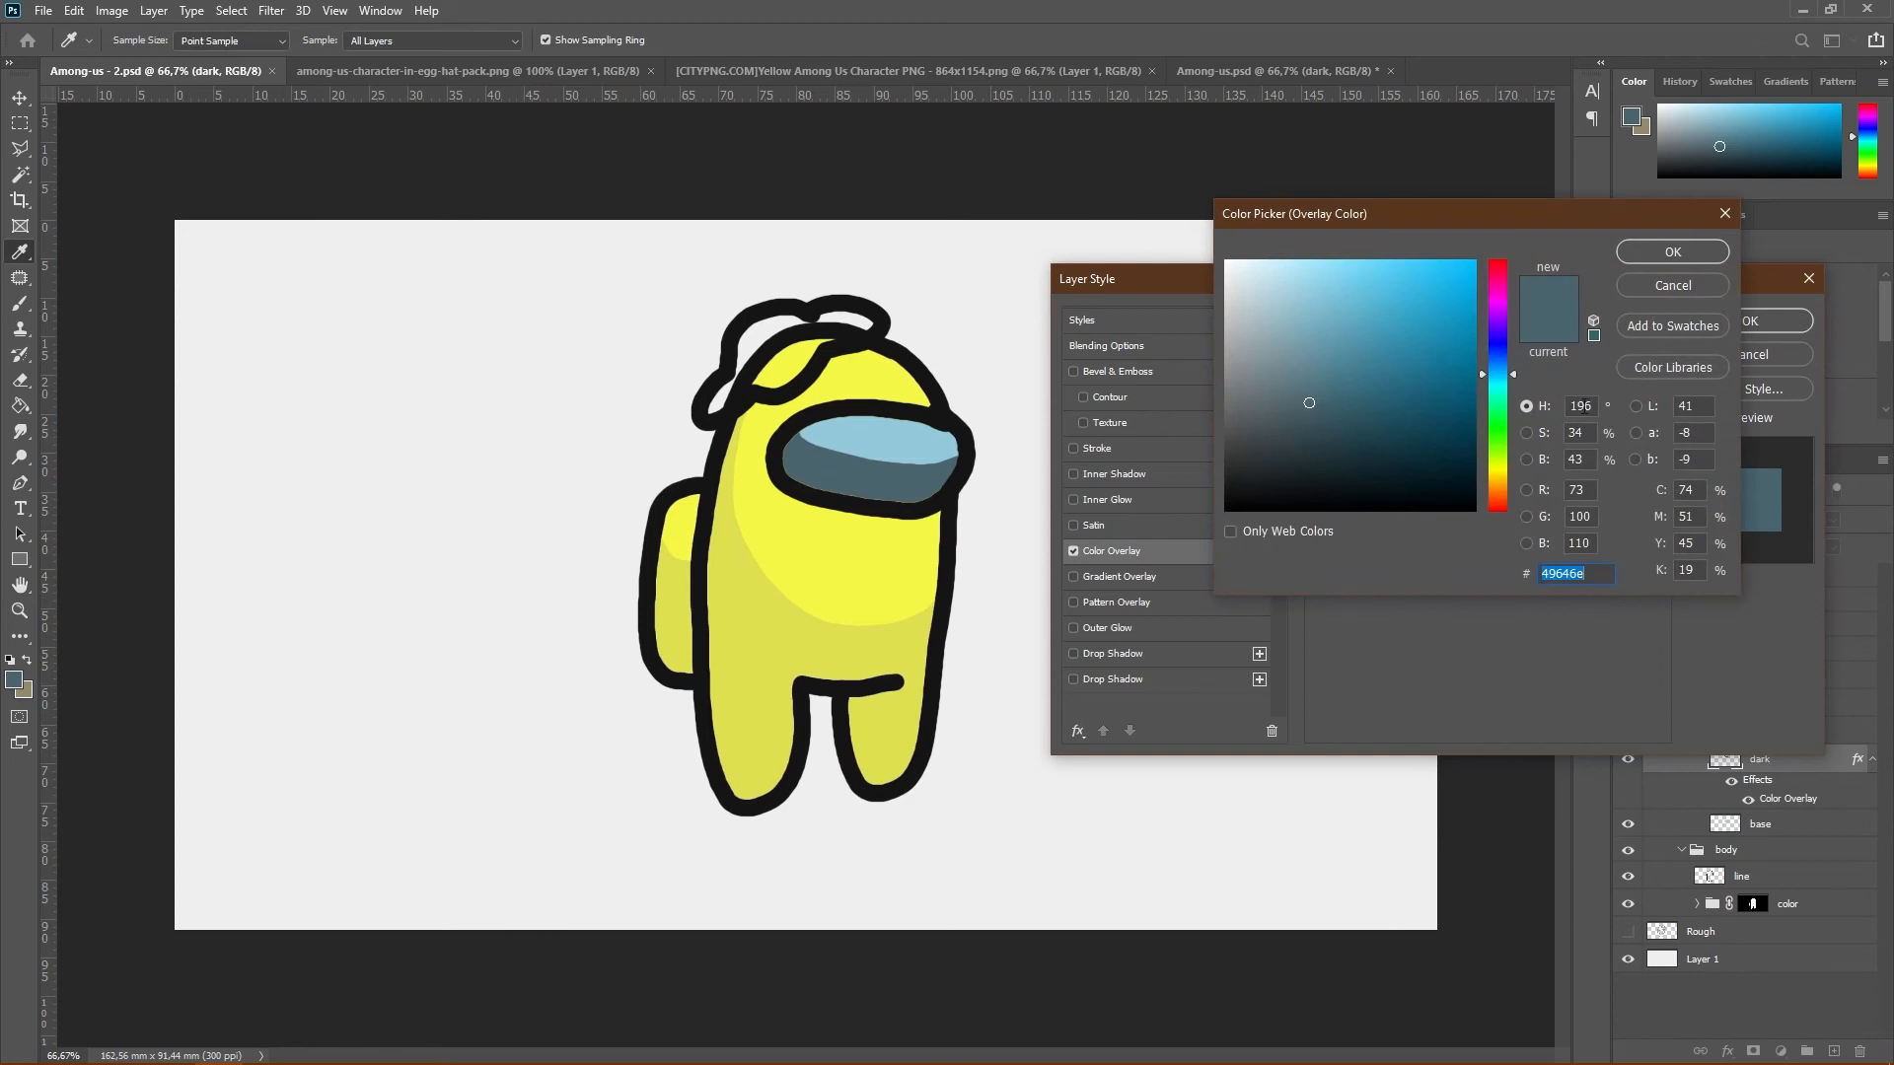
{"action": "left_click", "coordinate": [1584, 407]}
{"action": "key", "text": "Down"}
{"action": "double_click", "coordinate": [1583, 432]}
{"action": "type", "text": "30"}
{"action": "double_click", "coordinate": [1576, 458]}
{"action": "type", "text": "75"}
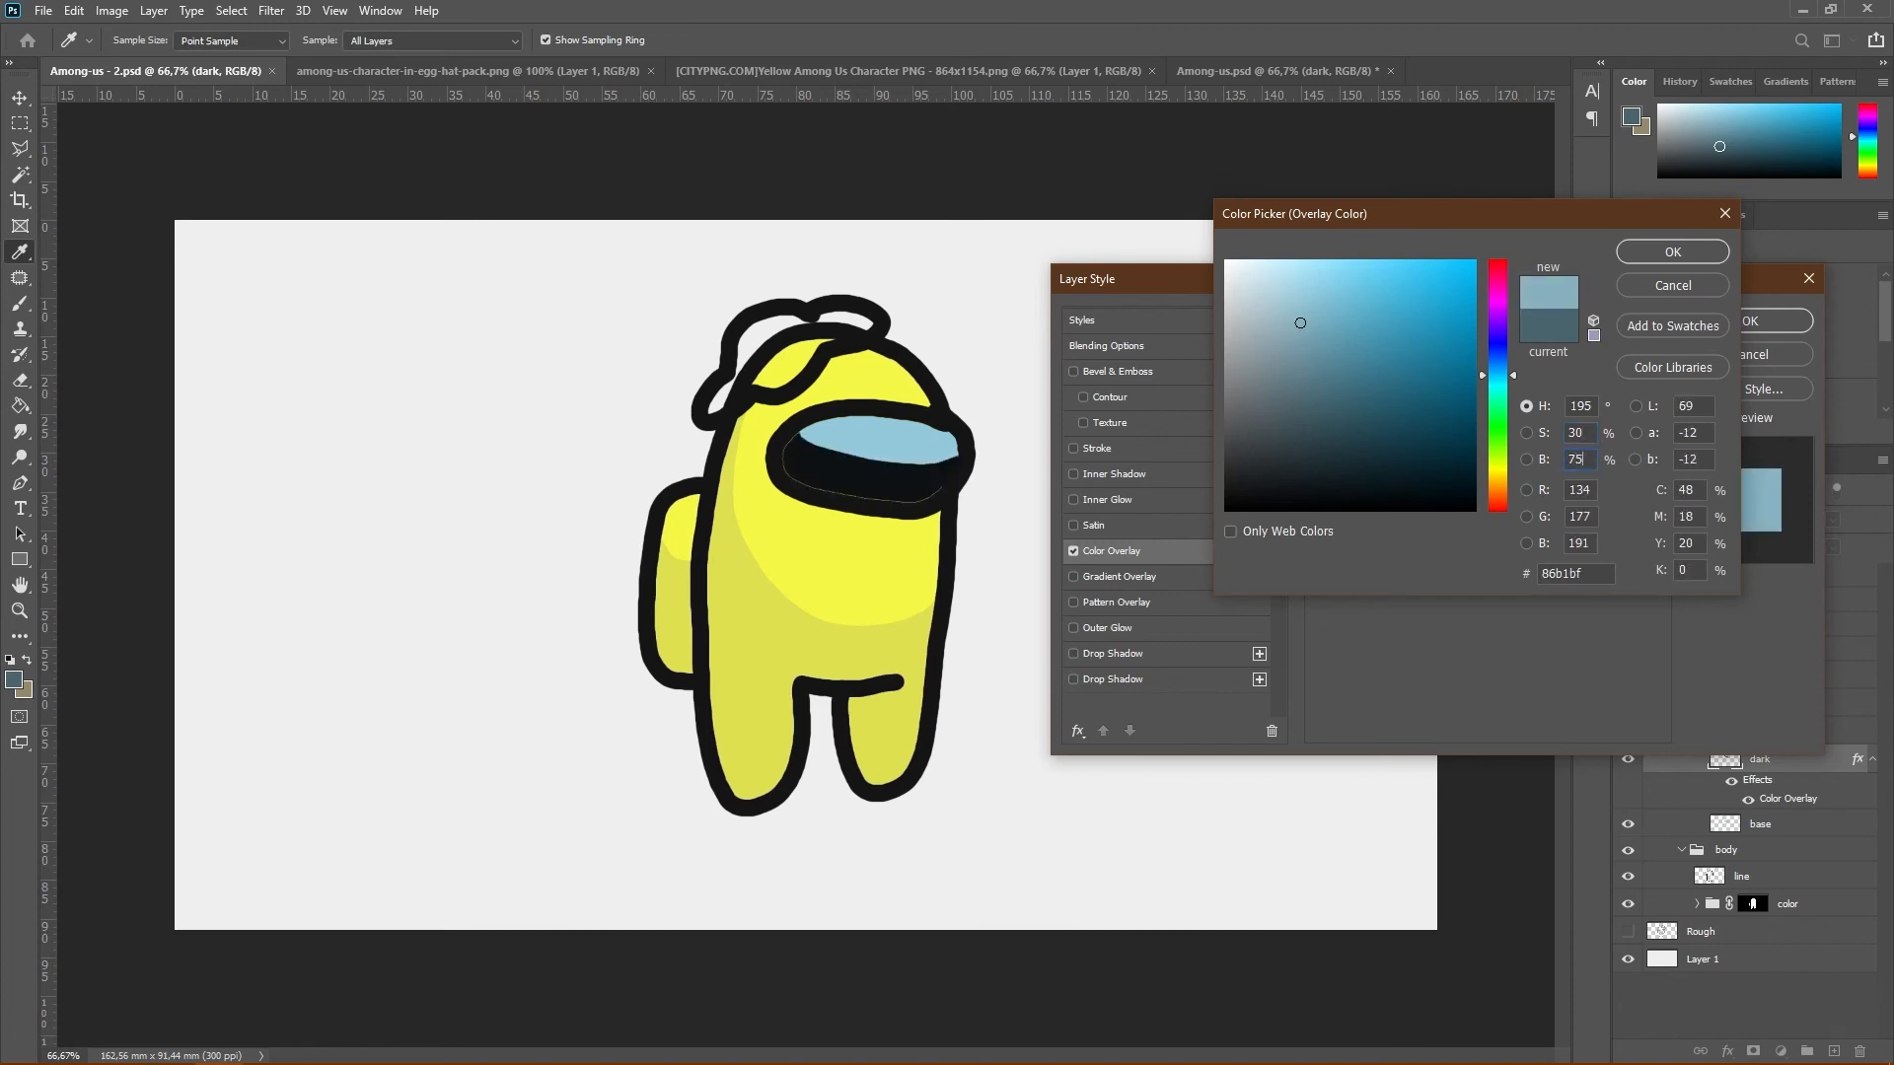
{"action": "left_click", "coordinate": [1673, 252]}
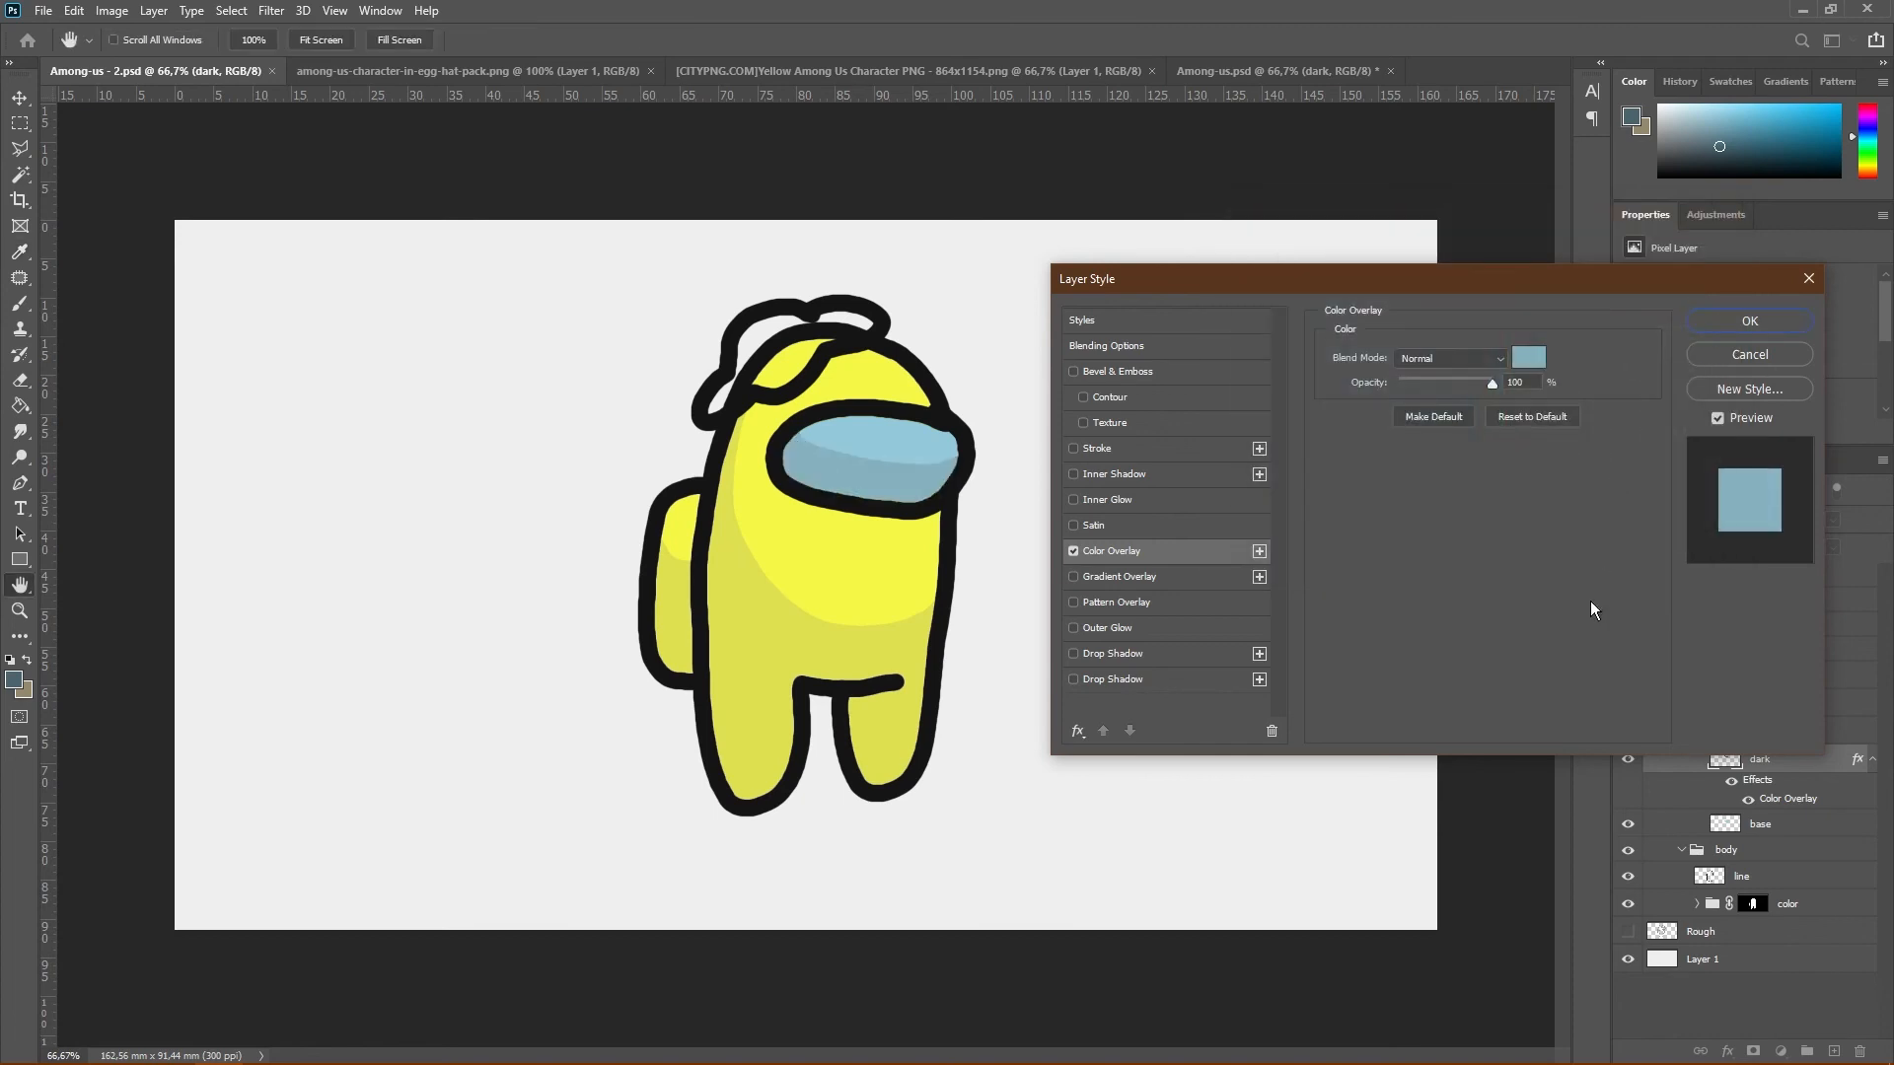
{"action": "left_click", "coordinate": [1749, 321]}
Rasterize the layer style of the eye's dark layer and create a new layer above it in the color group
{"action": "right_click", "coordinate": [1790, 760]}
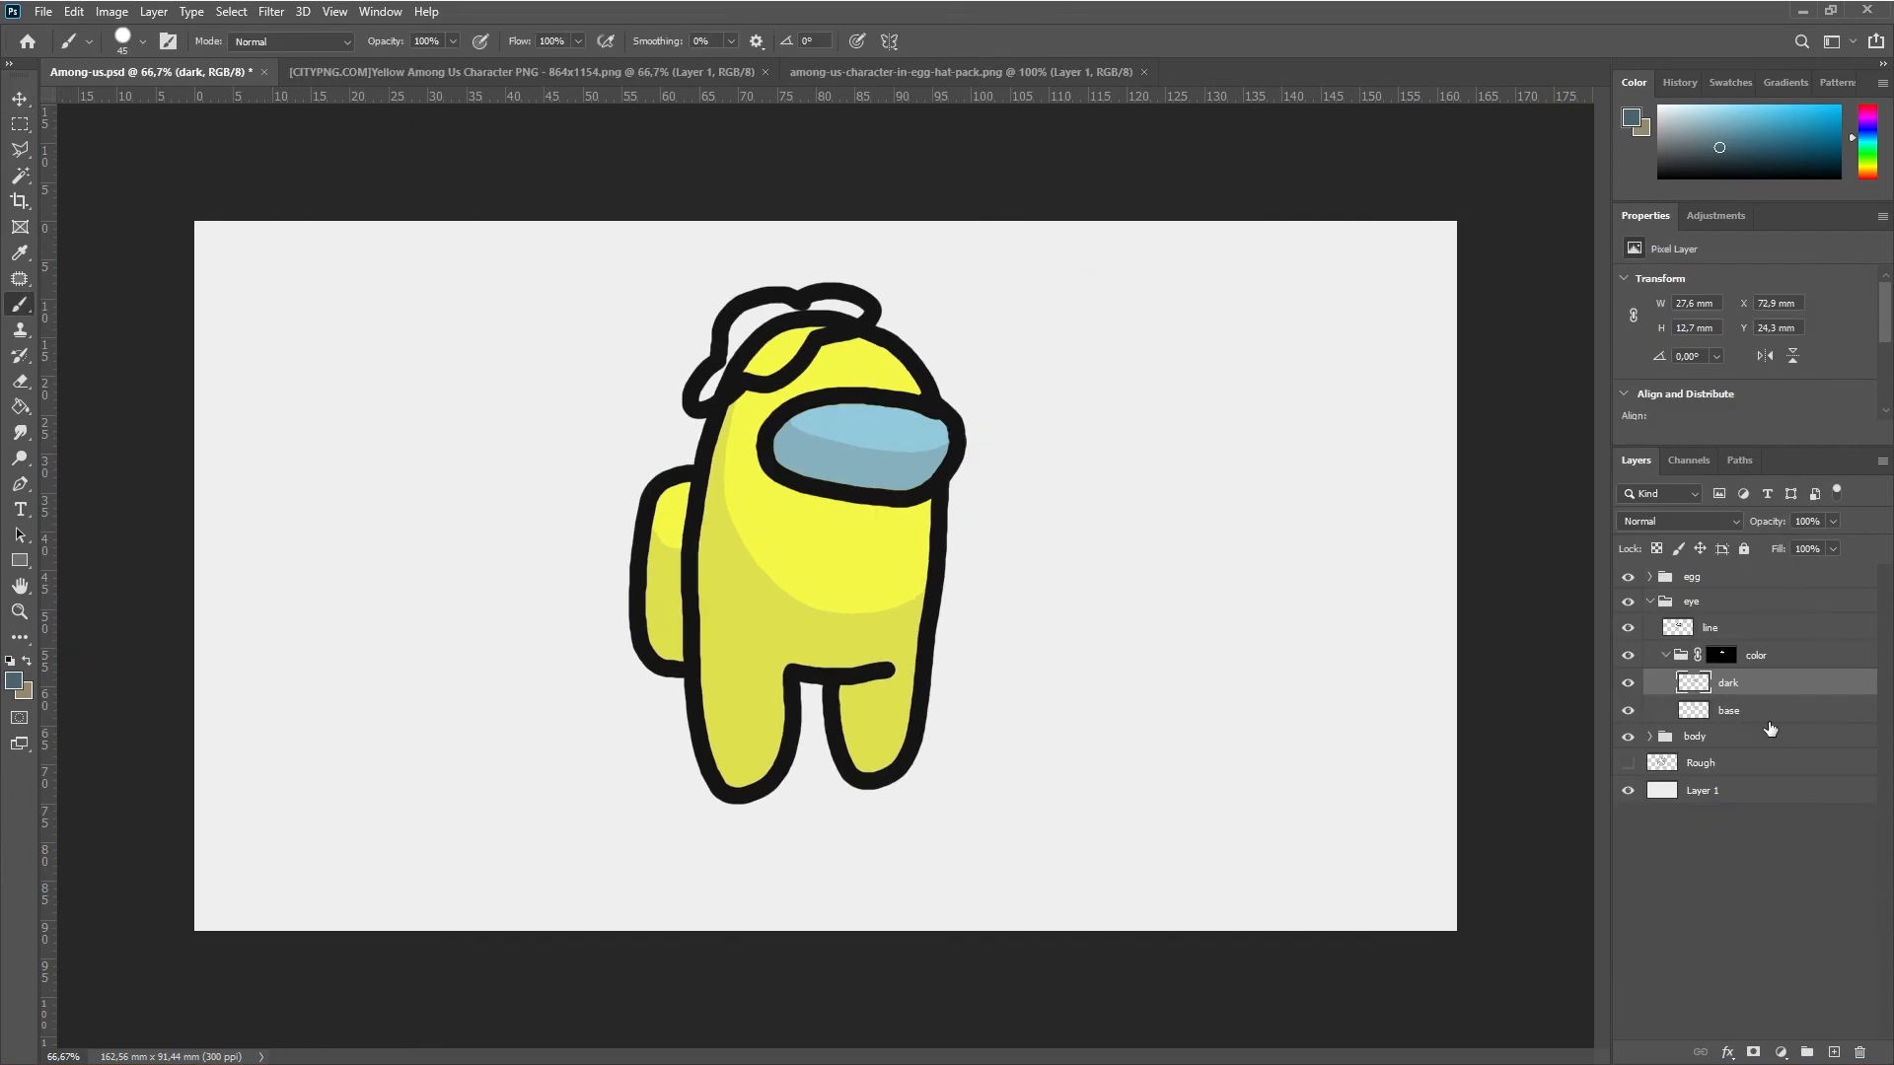
{"action": "left_click", "coordinate": [1832, 1052]}
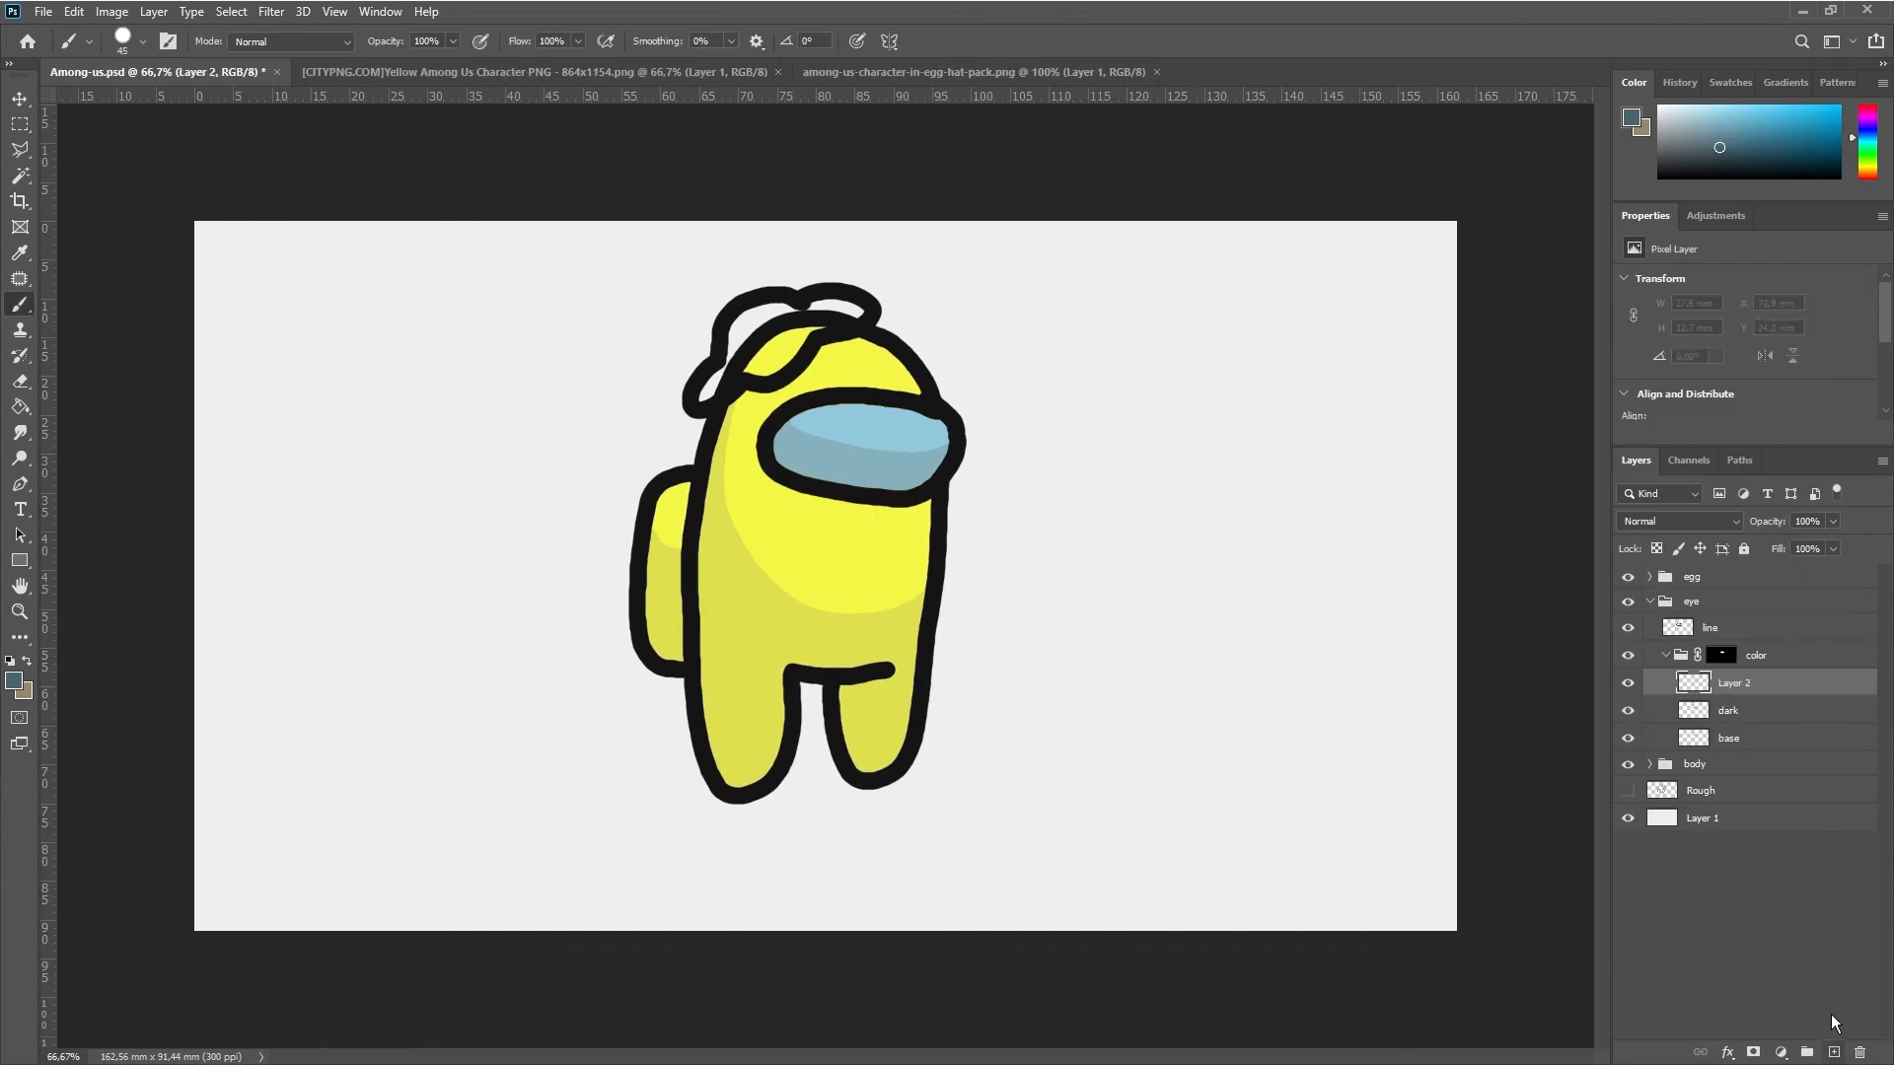
Rename the new layer above the eye's dark layer as light
{"action": "double_click", "coordinate": [1735, 689]}
{"action": "type", "text": "light"}
{"action": "key", "text": "Return"}
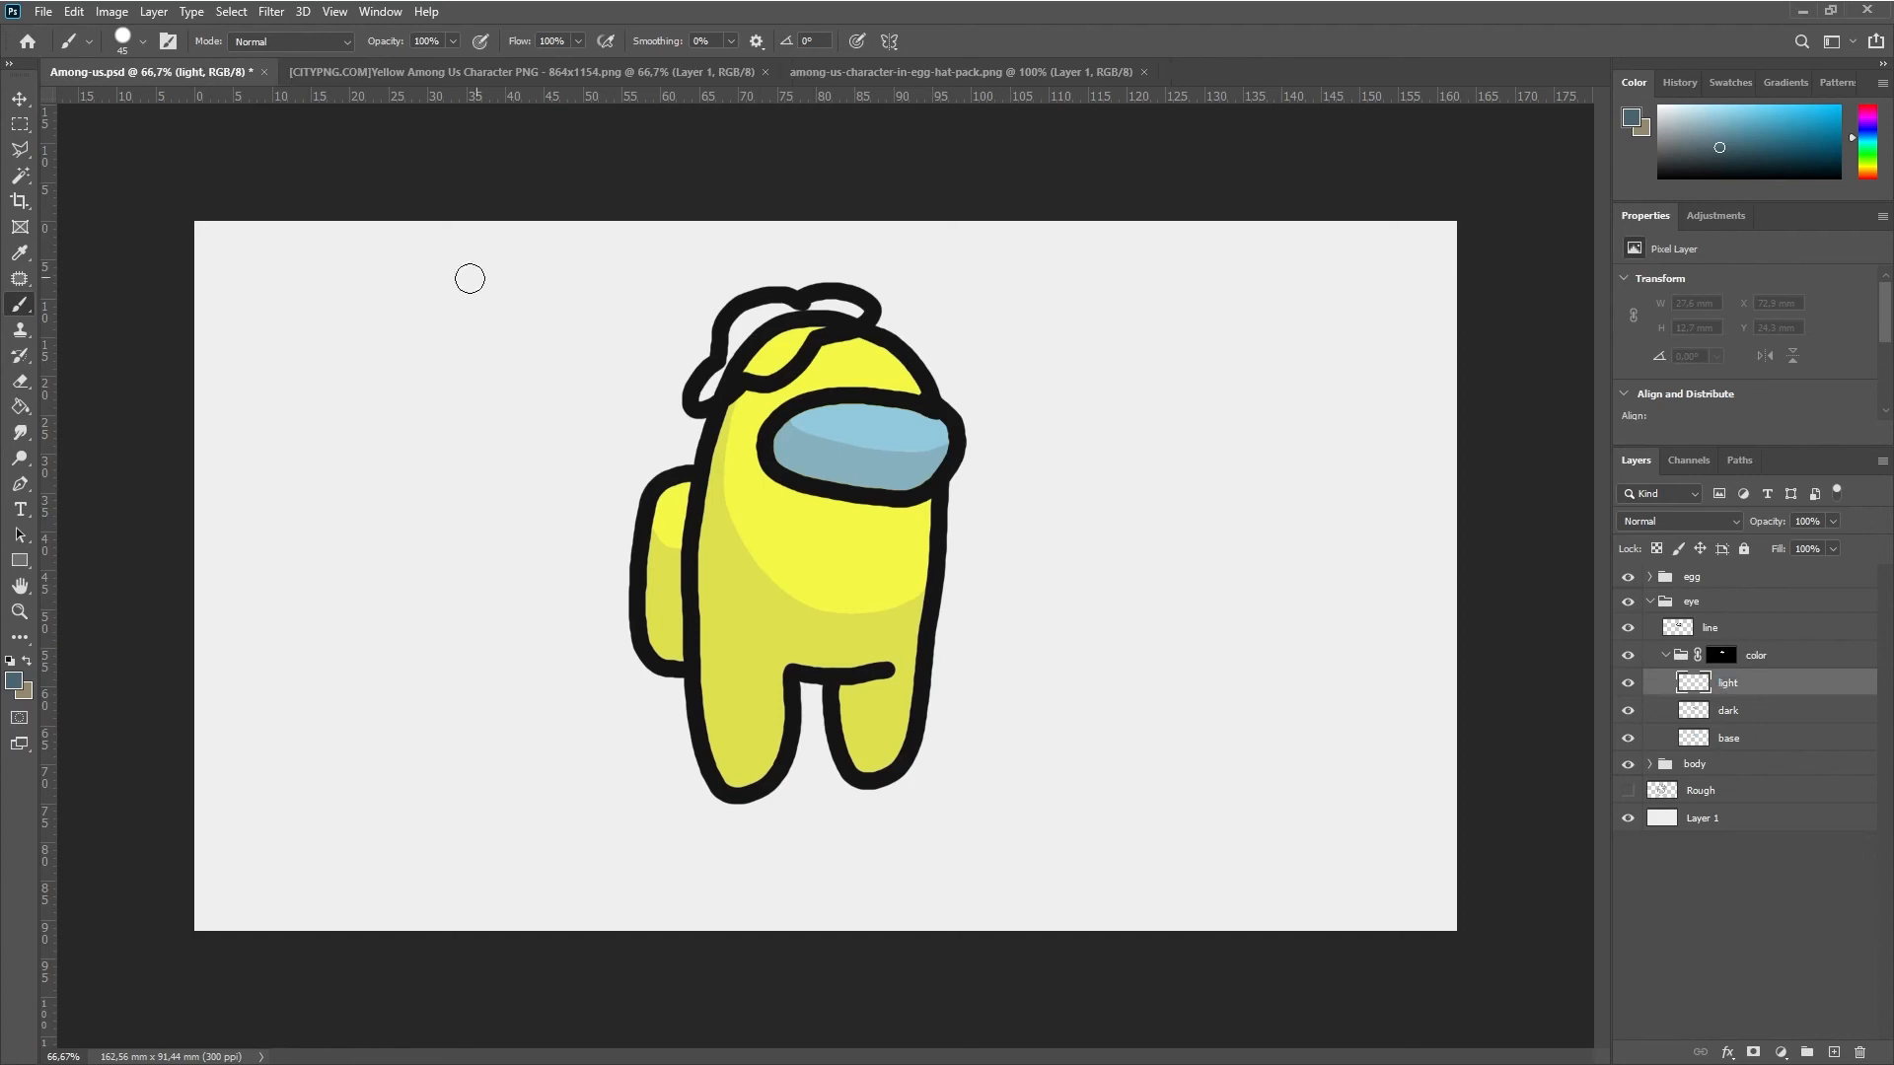
Brush a highlight about 10 mm wide and 3.5 mm high on the upper visor, using the light gray sampled from the canvas, and collapse the eye group
{"action": "key", "text": "i"}
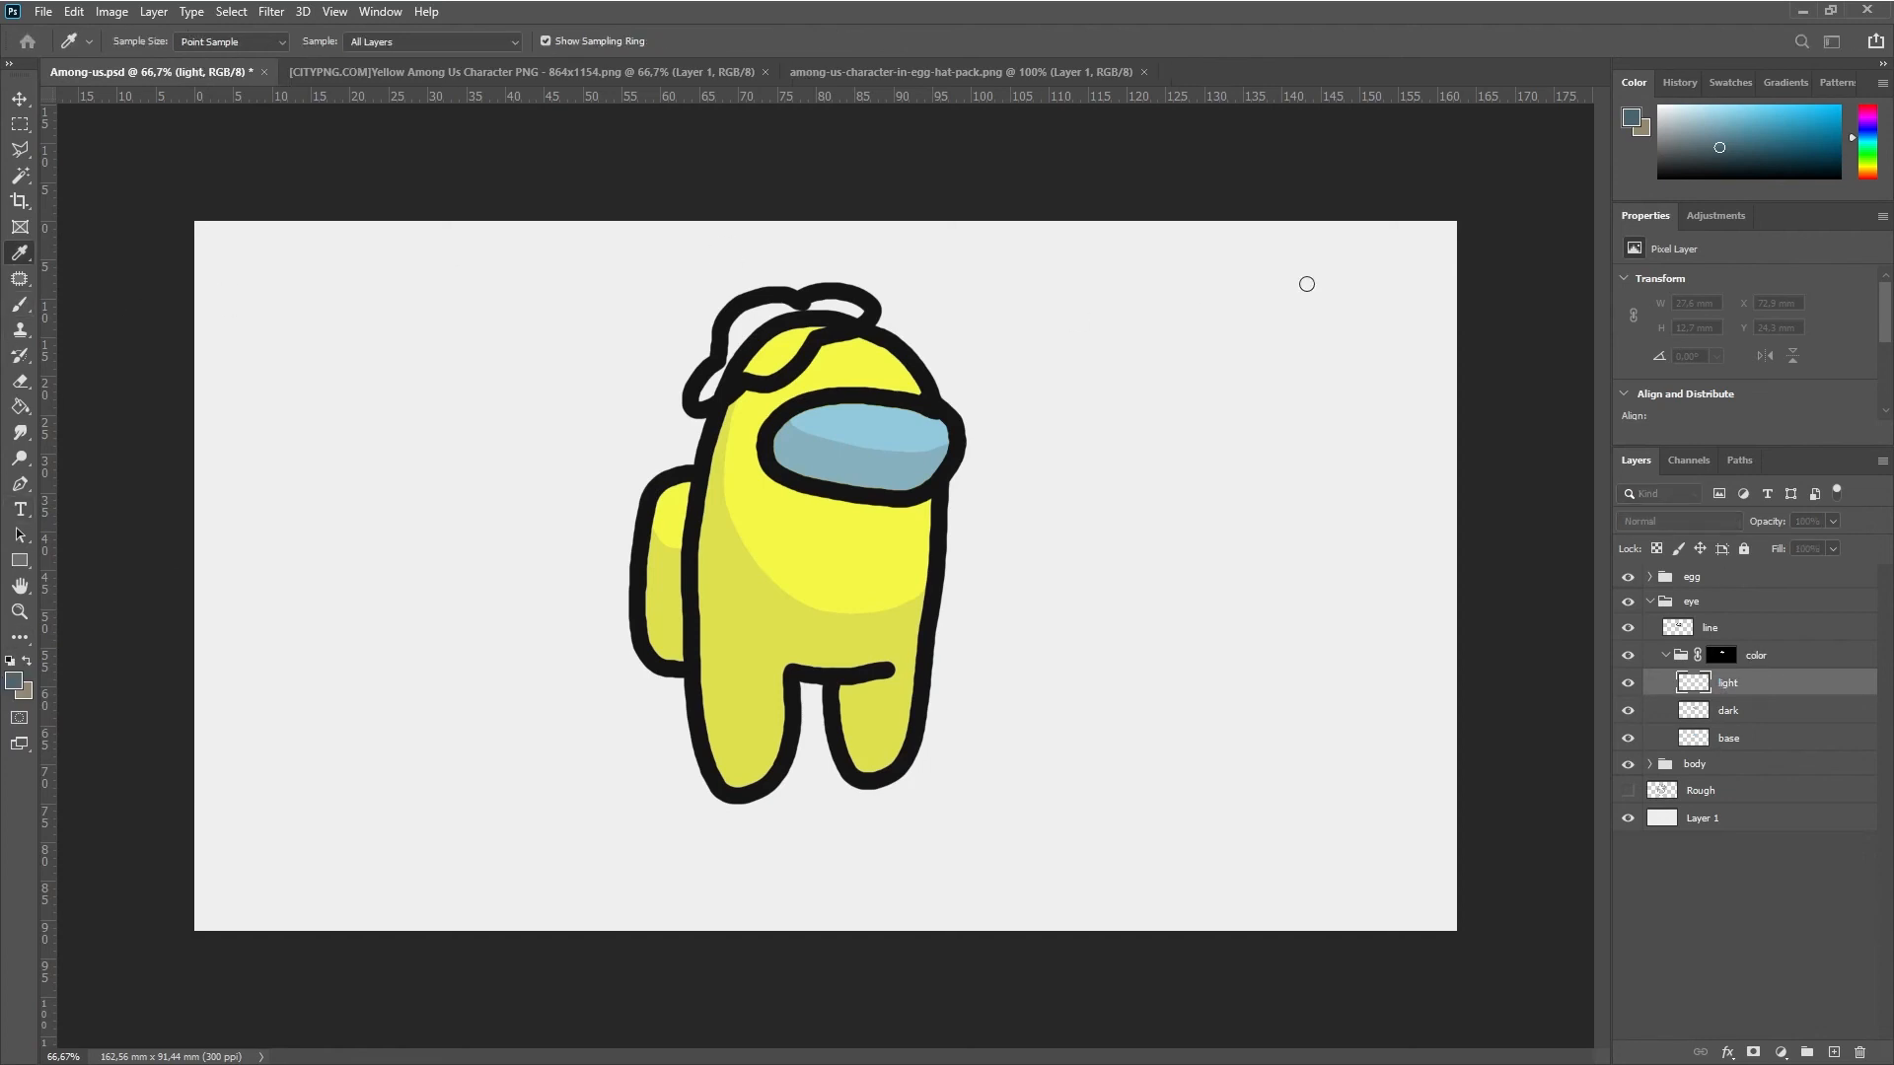
{"action": "left_click", "coordinate": [1288, 272]}
{"action": "key", "text": "b"}
{"action": "key", "text": "bracketleft"}
{"action": "key", "text": "bracketleft"}
{"action": "left_click_drag", "start_coordinate": [899, 422], "coordinate": [848, 421]}
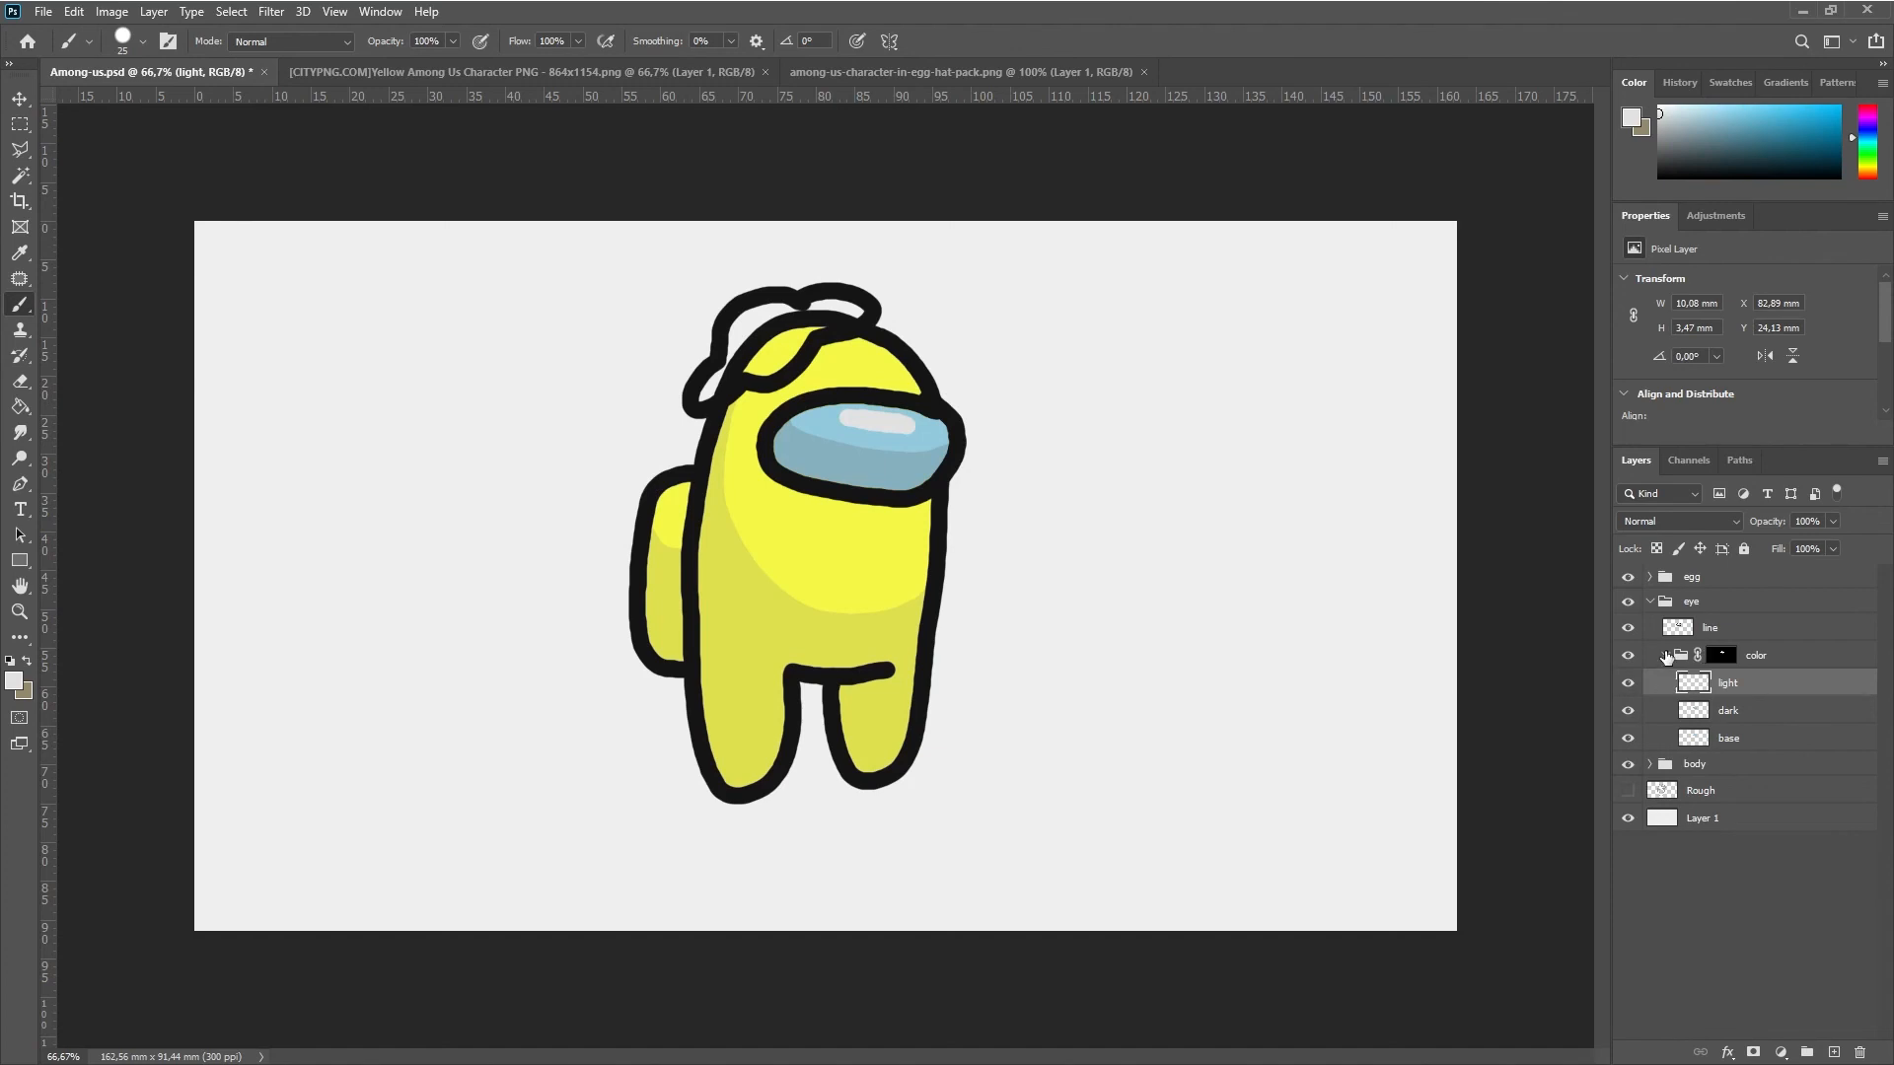
{"action": "left_click", "coordinate": [1667, 655]}
{"action": "left_click", "coordinate": [1649, 601]}
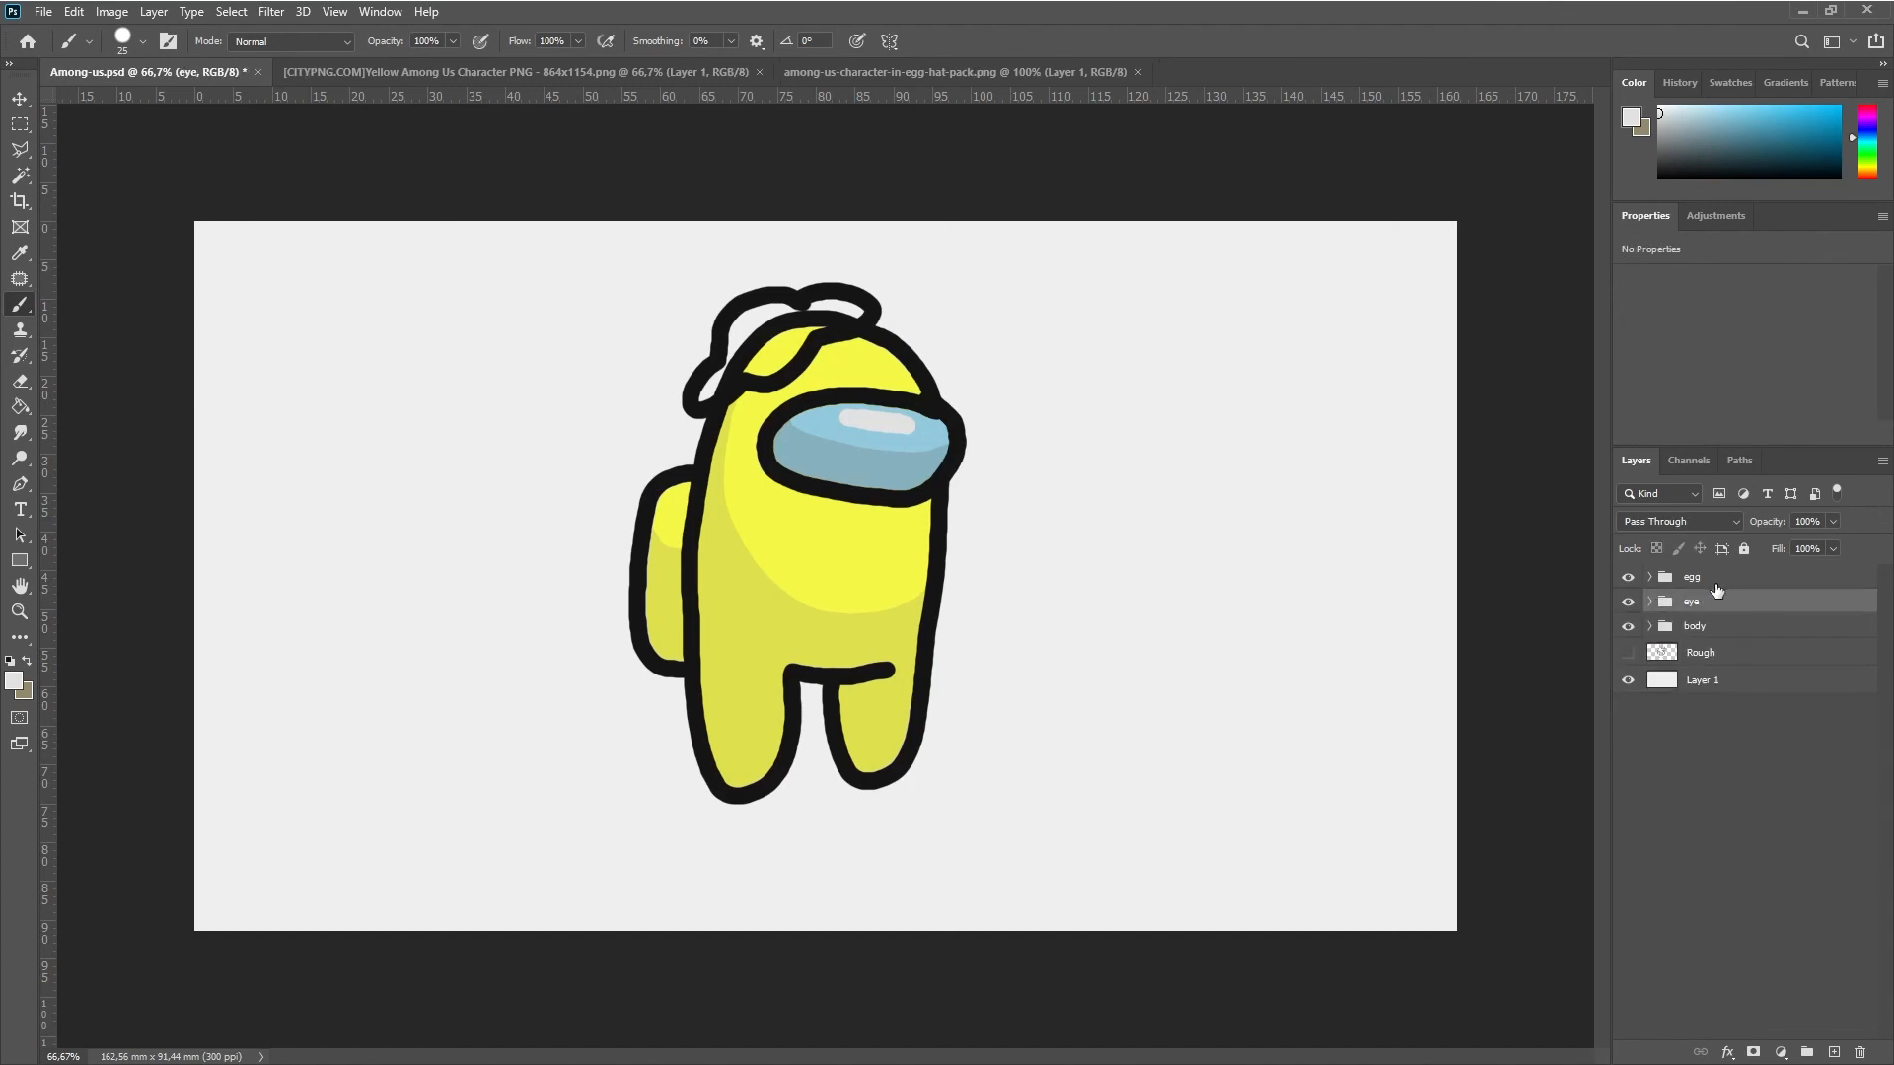
Select the area inside the egg hat's outline with the Magic Wand on the egg group's line layer
{"action": "left_click", "coordinate": [1716, 584]}
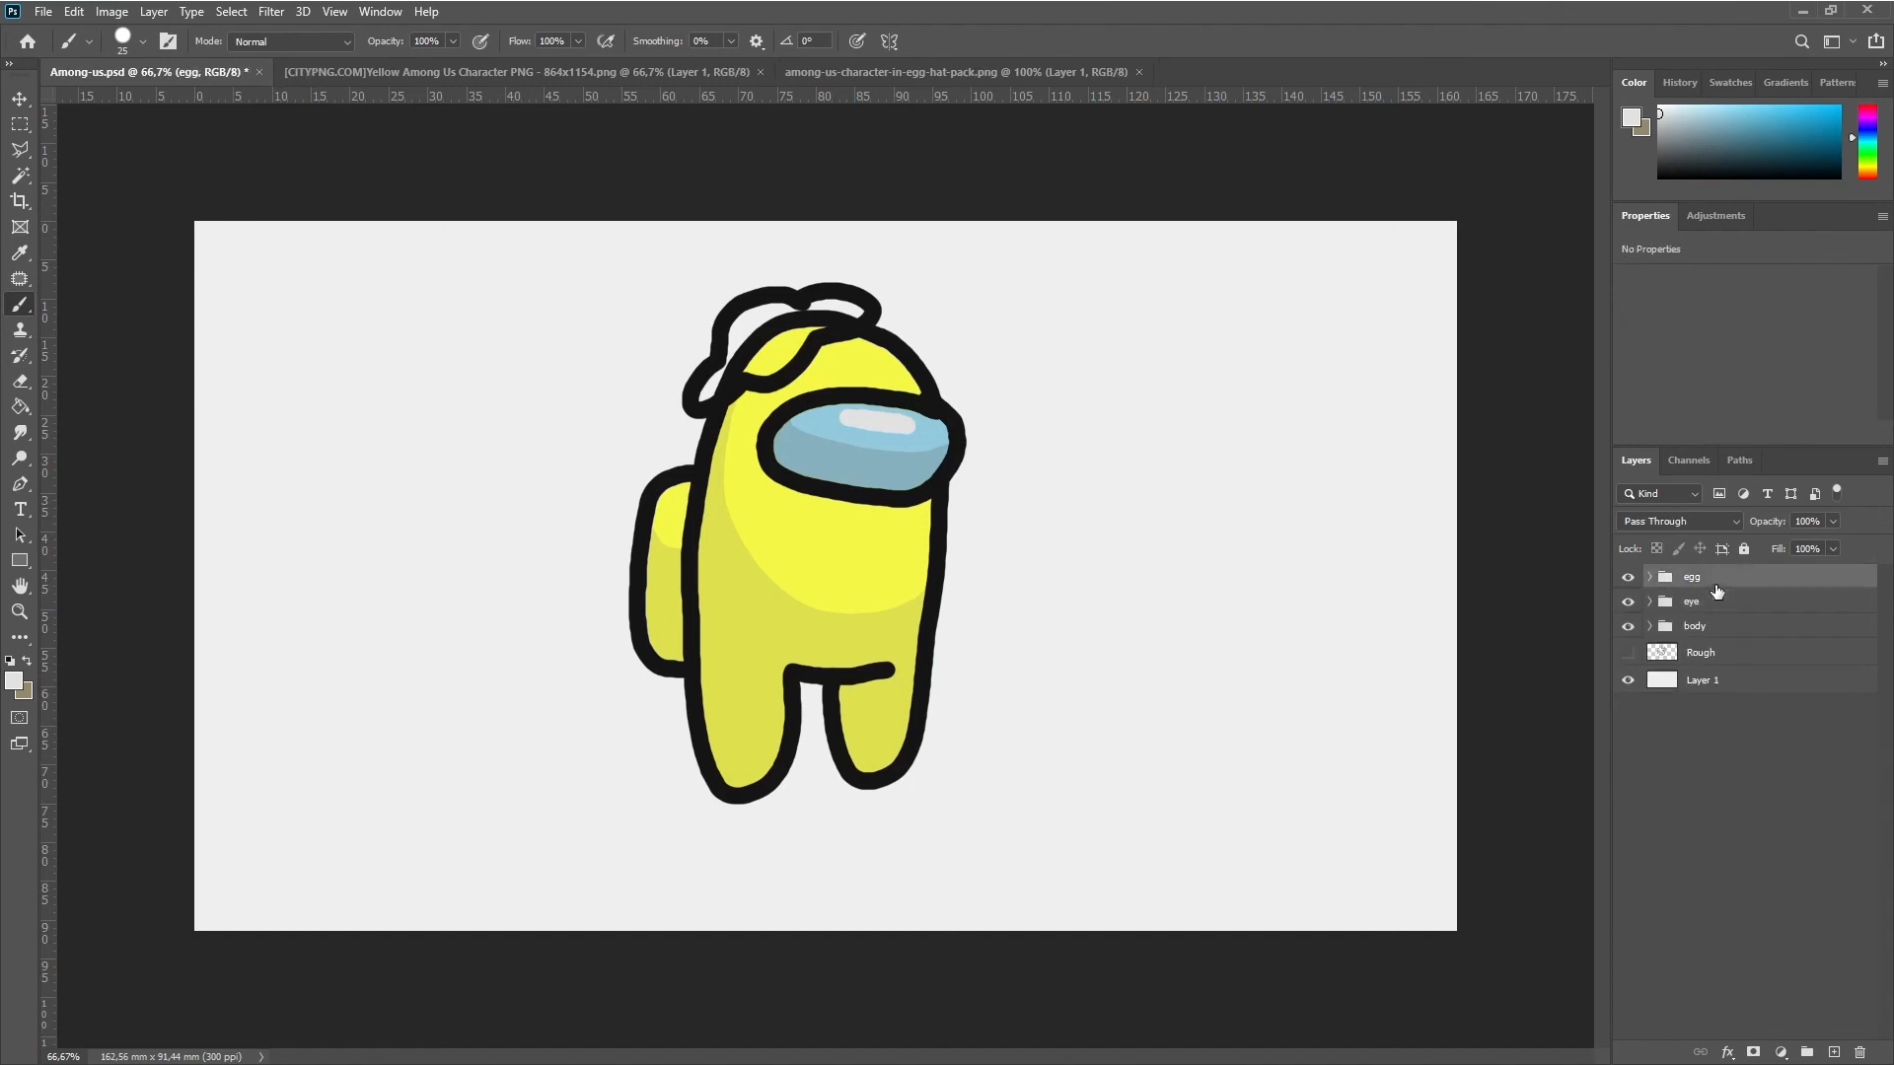
{"action": "left_click", "coordinate": [1649, 578]}
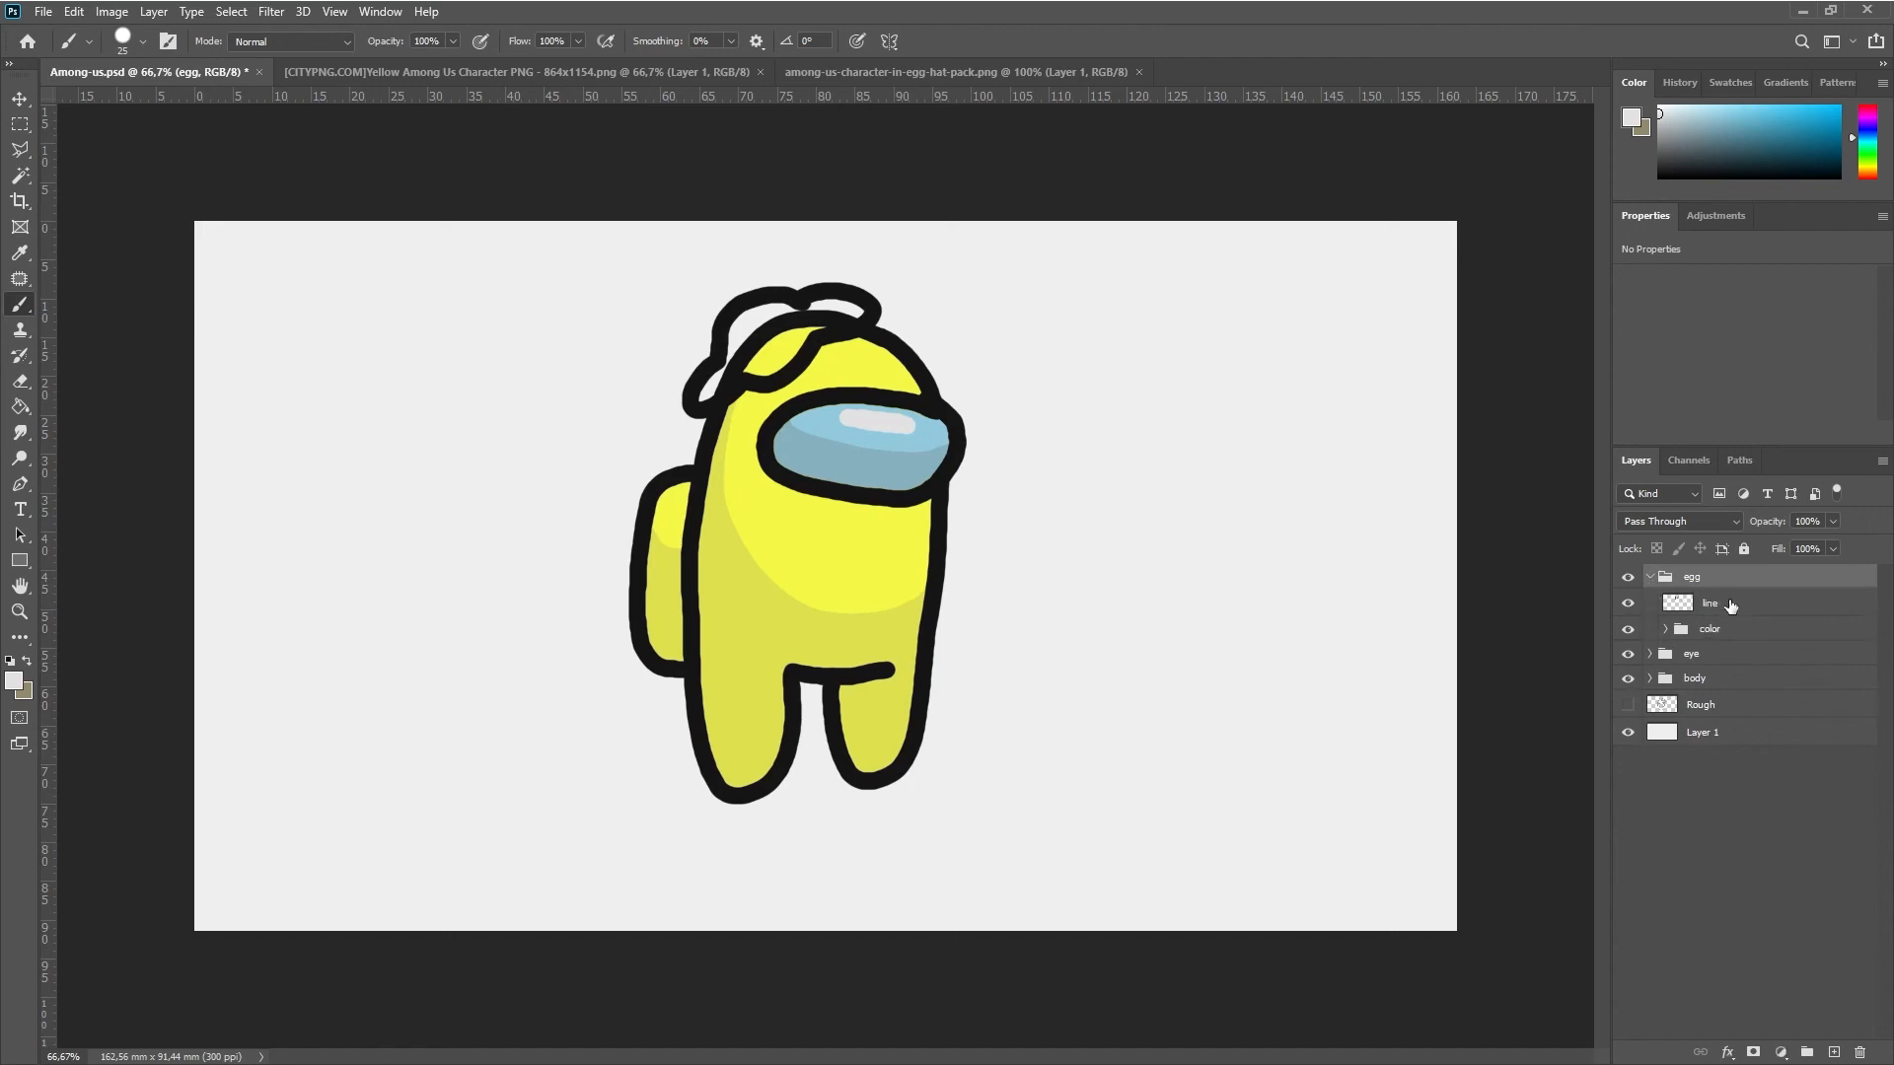
{"action": "left_click", "coordinate": [1731, 605]}
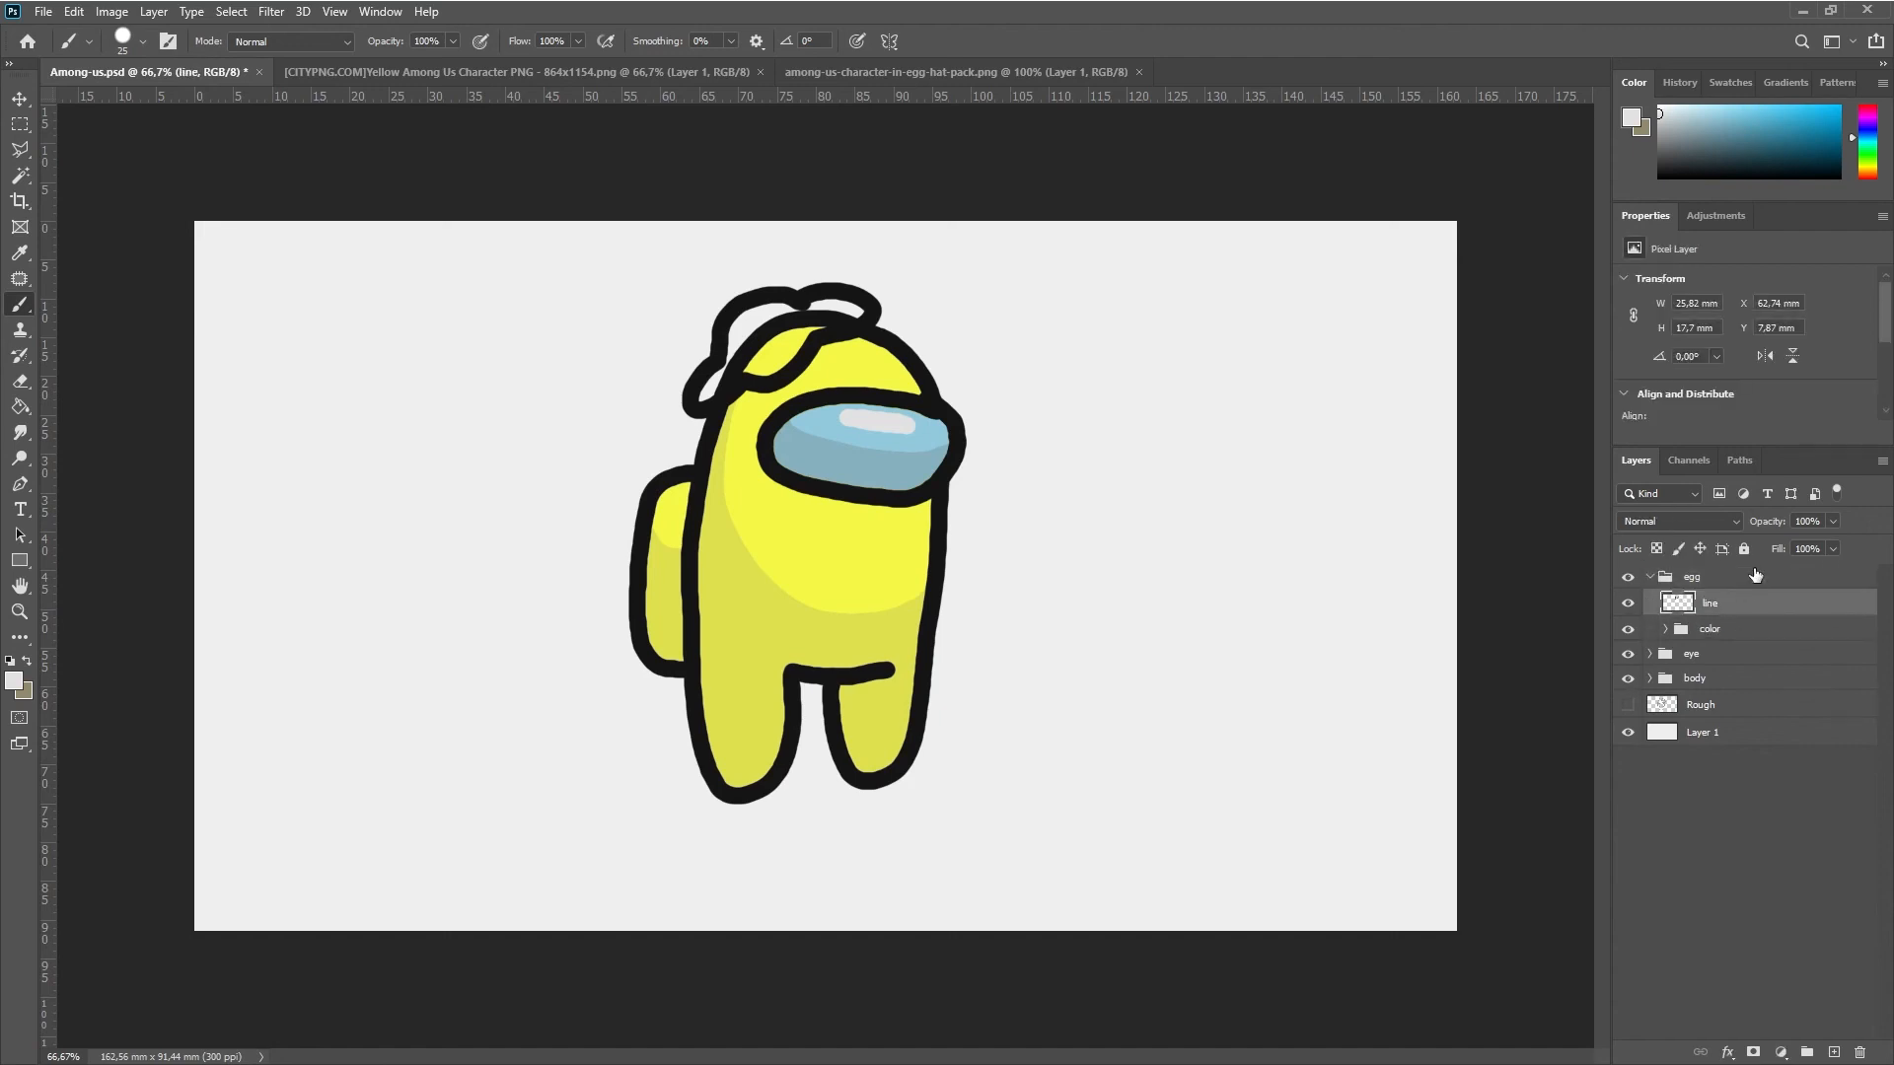
{"action": "left_click", "coordinate": [24, 177]}
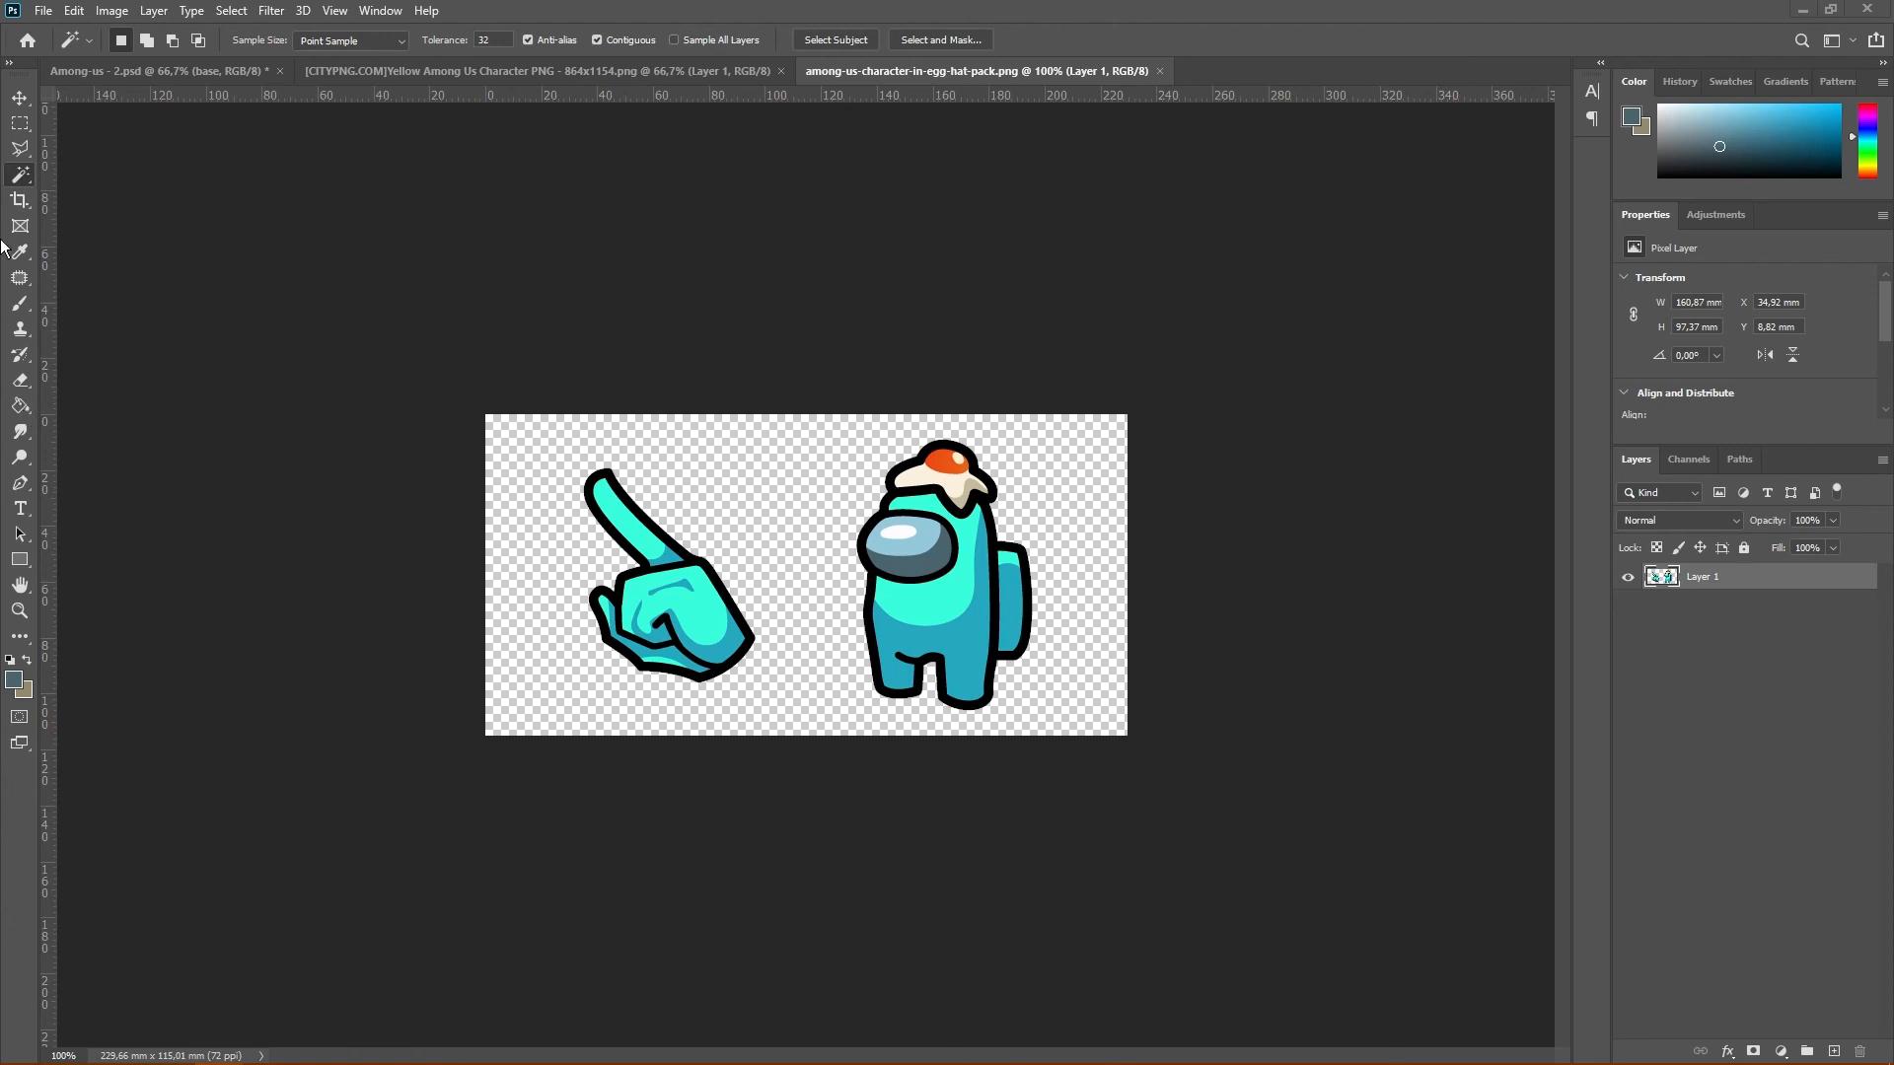
Set the foreground color to the egg white's cream faf0dd, sampled from the egg hat reference, and return to the character drawing
{"action": "left_click", "coordinate": [12, 677]}
{"action": "left_click", "coordinate": [917, 472]}
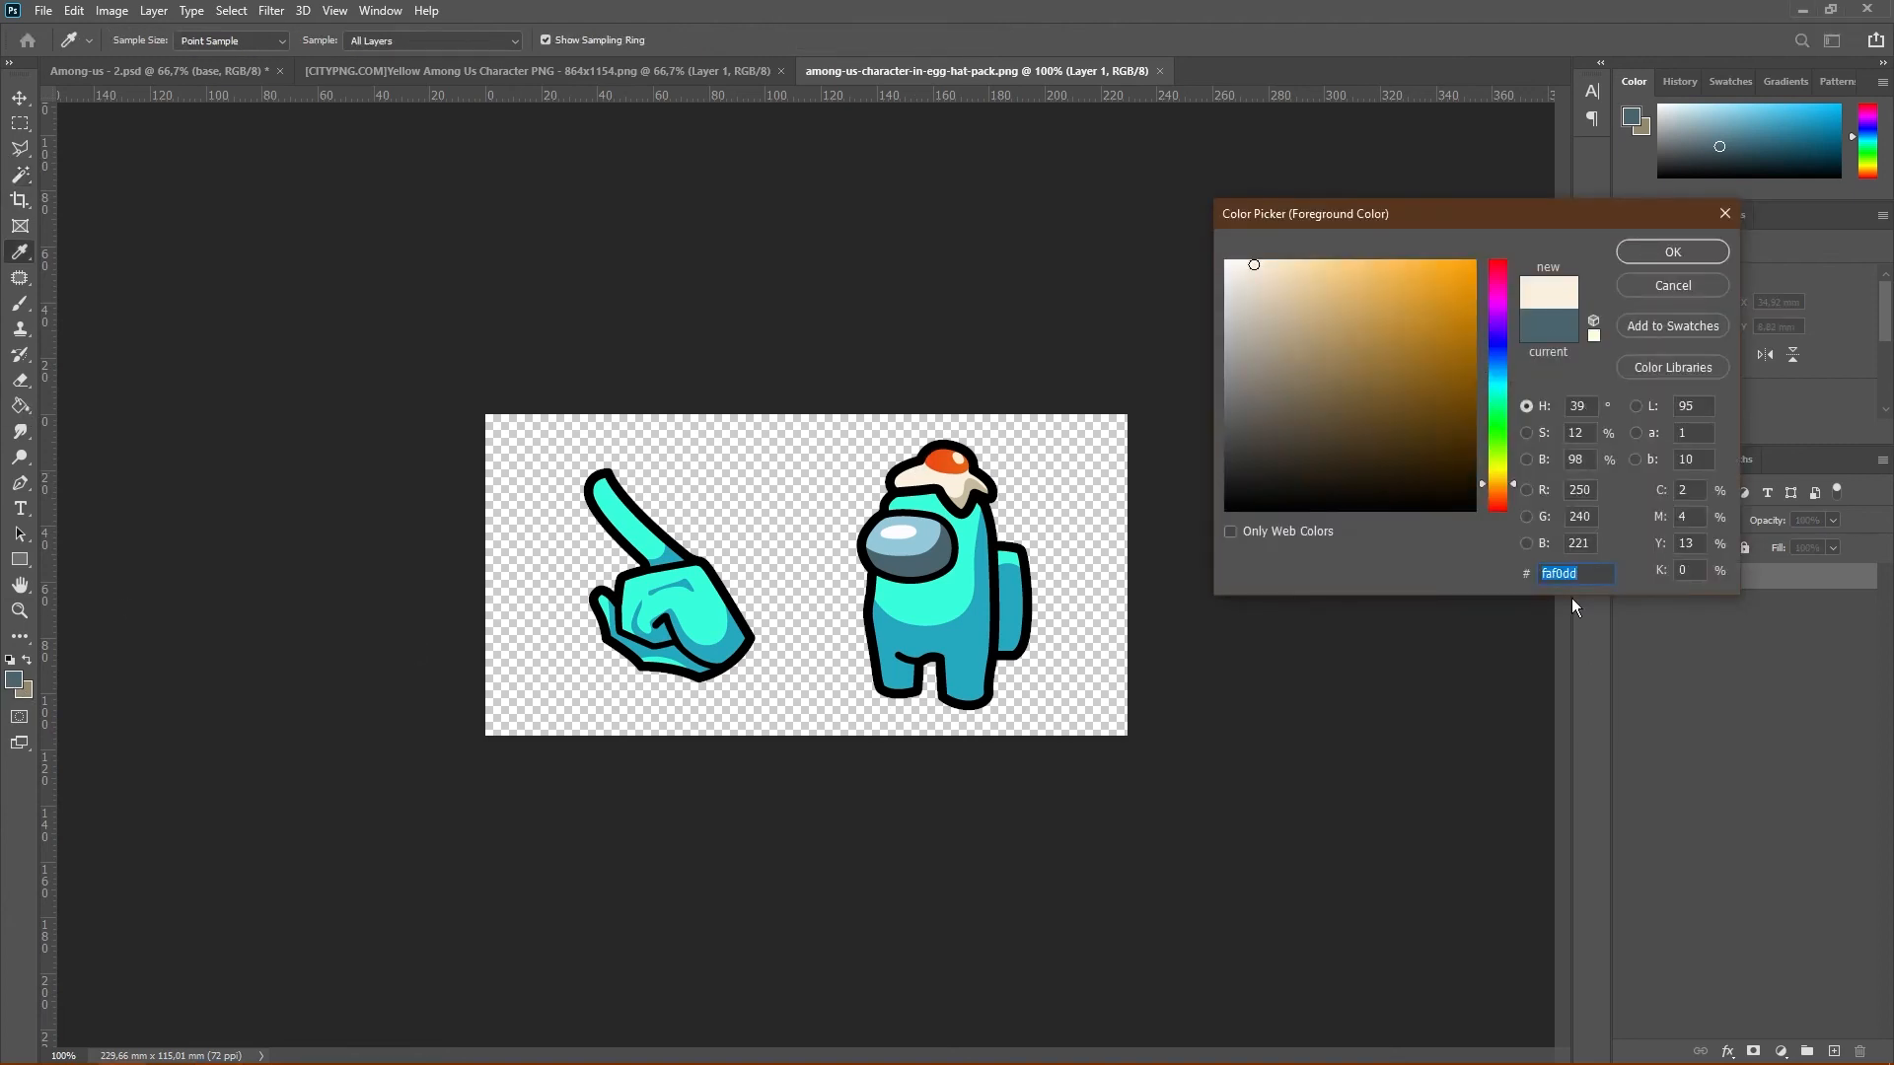
{"action": "left_click", "coordinate": [1673, 252]}
{"action": "left_click", "coordinate": [168, 71]}
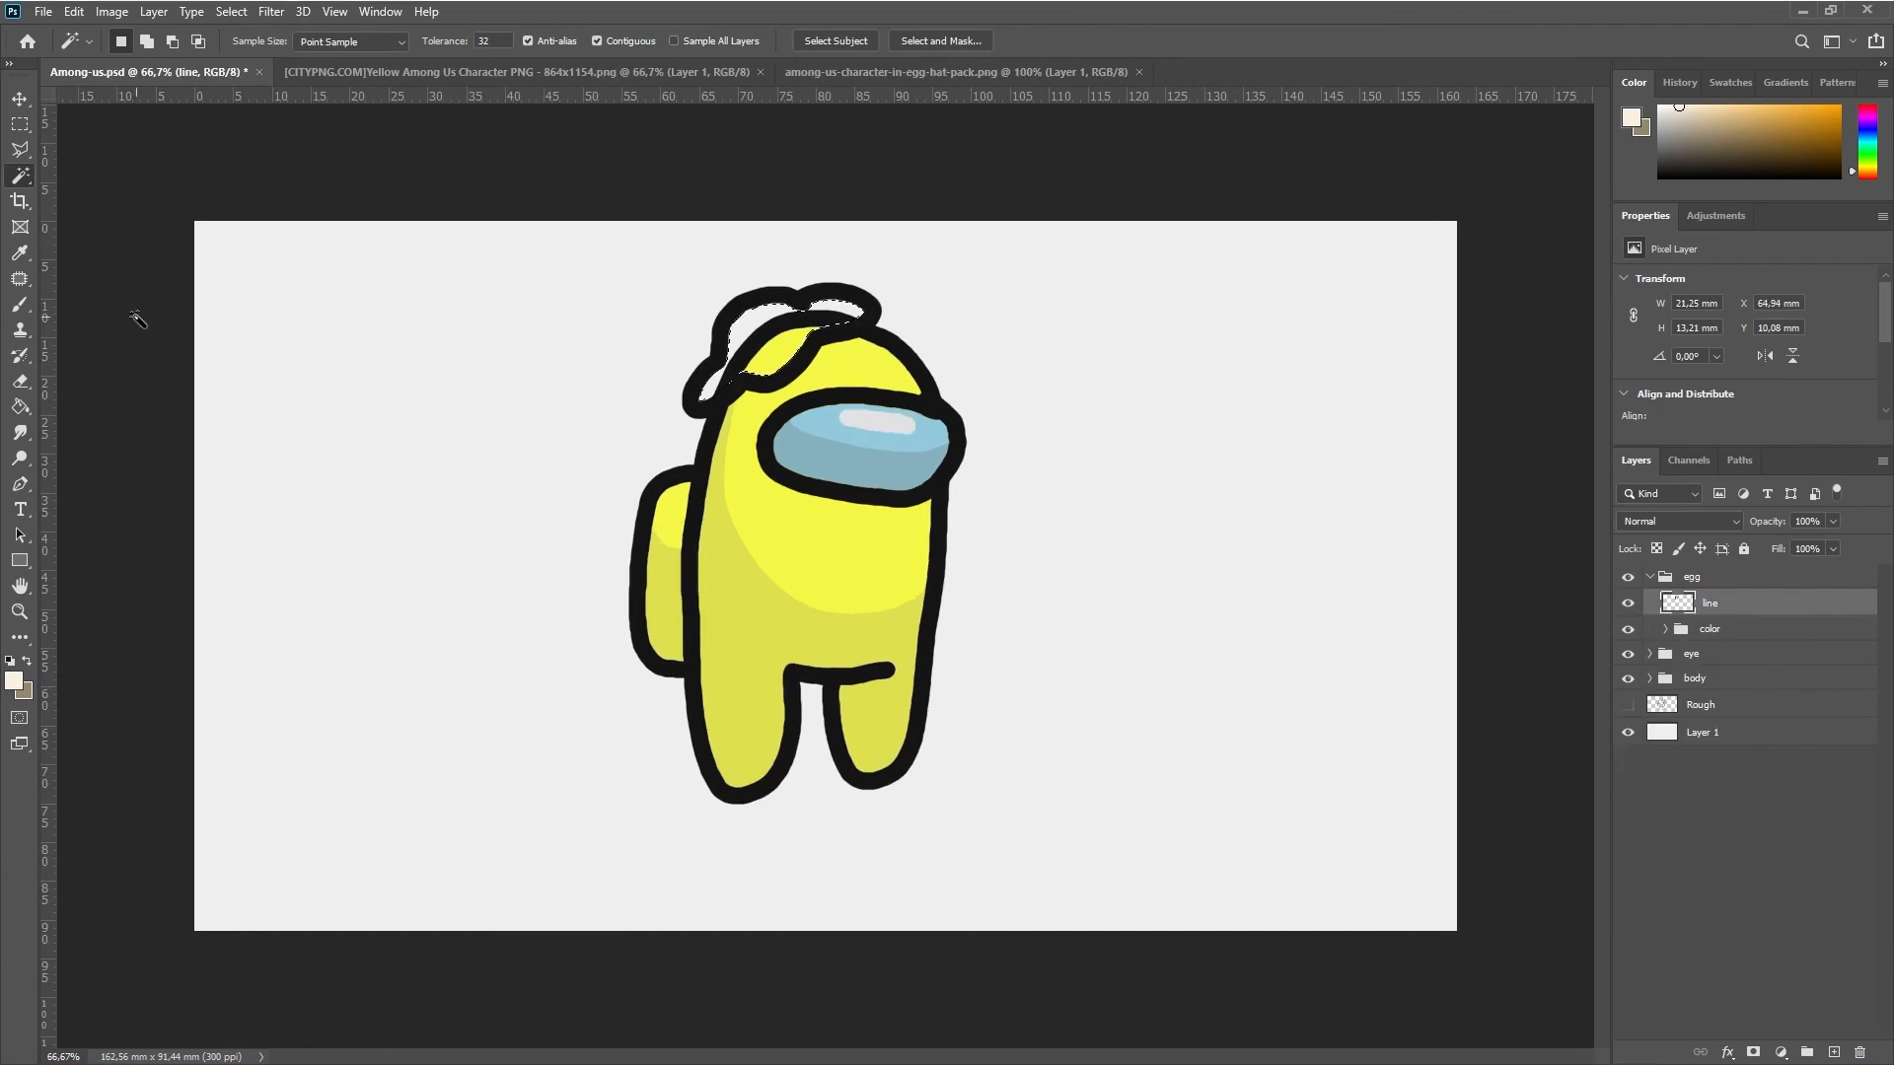
Fill the selected egg area with the cream color on the base layer of the egg's color group
{"action": "left_click", "coordinate": [20, 406]}
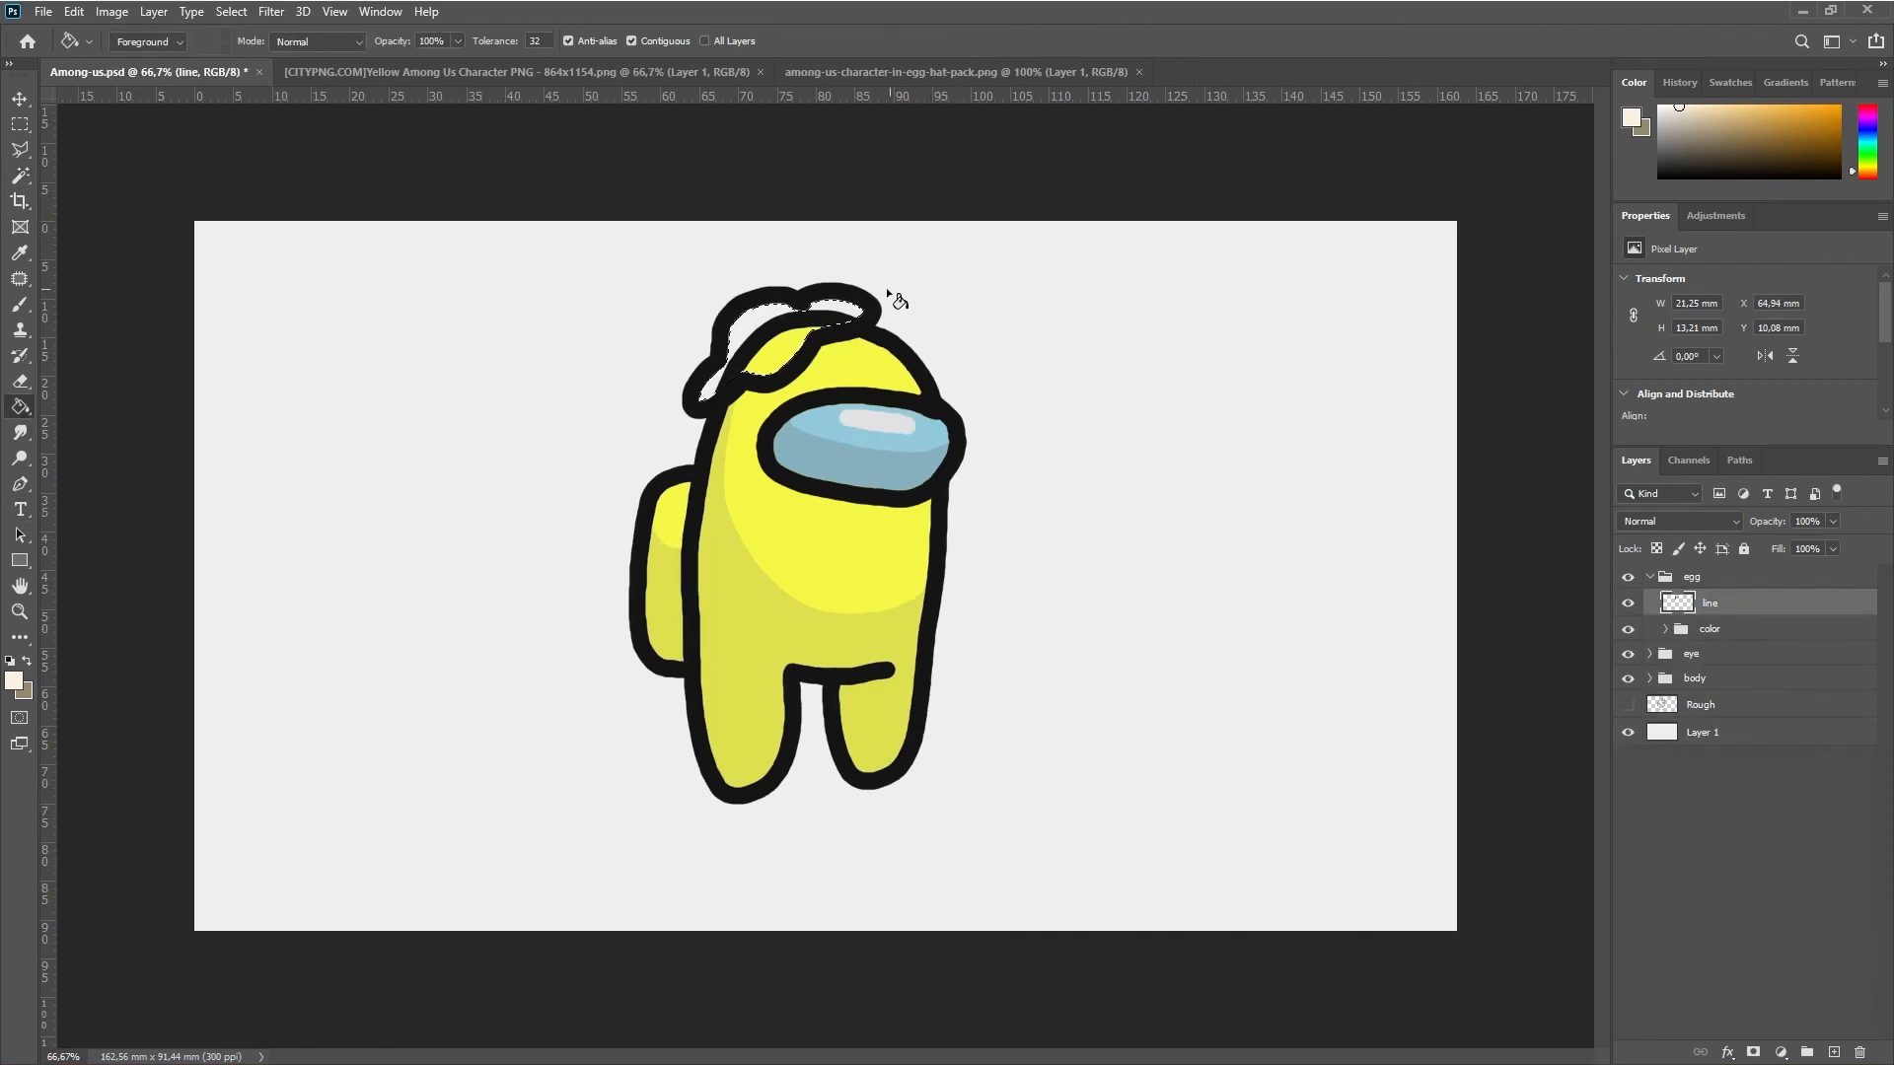
{"action": "left_click", "coordinate": [1701, 628]}
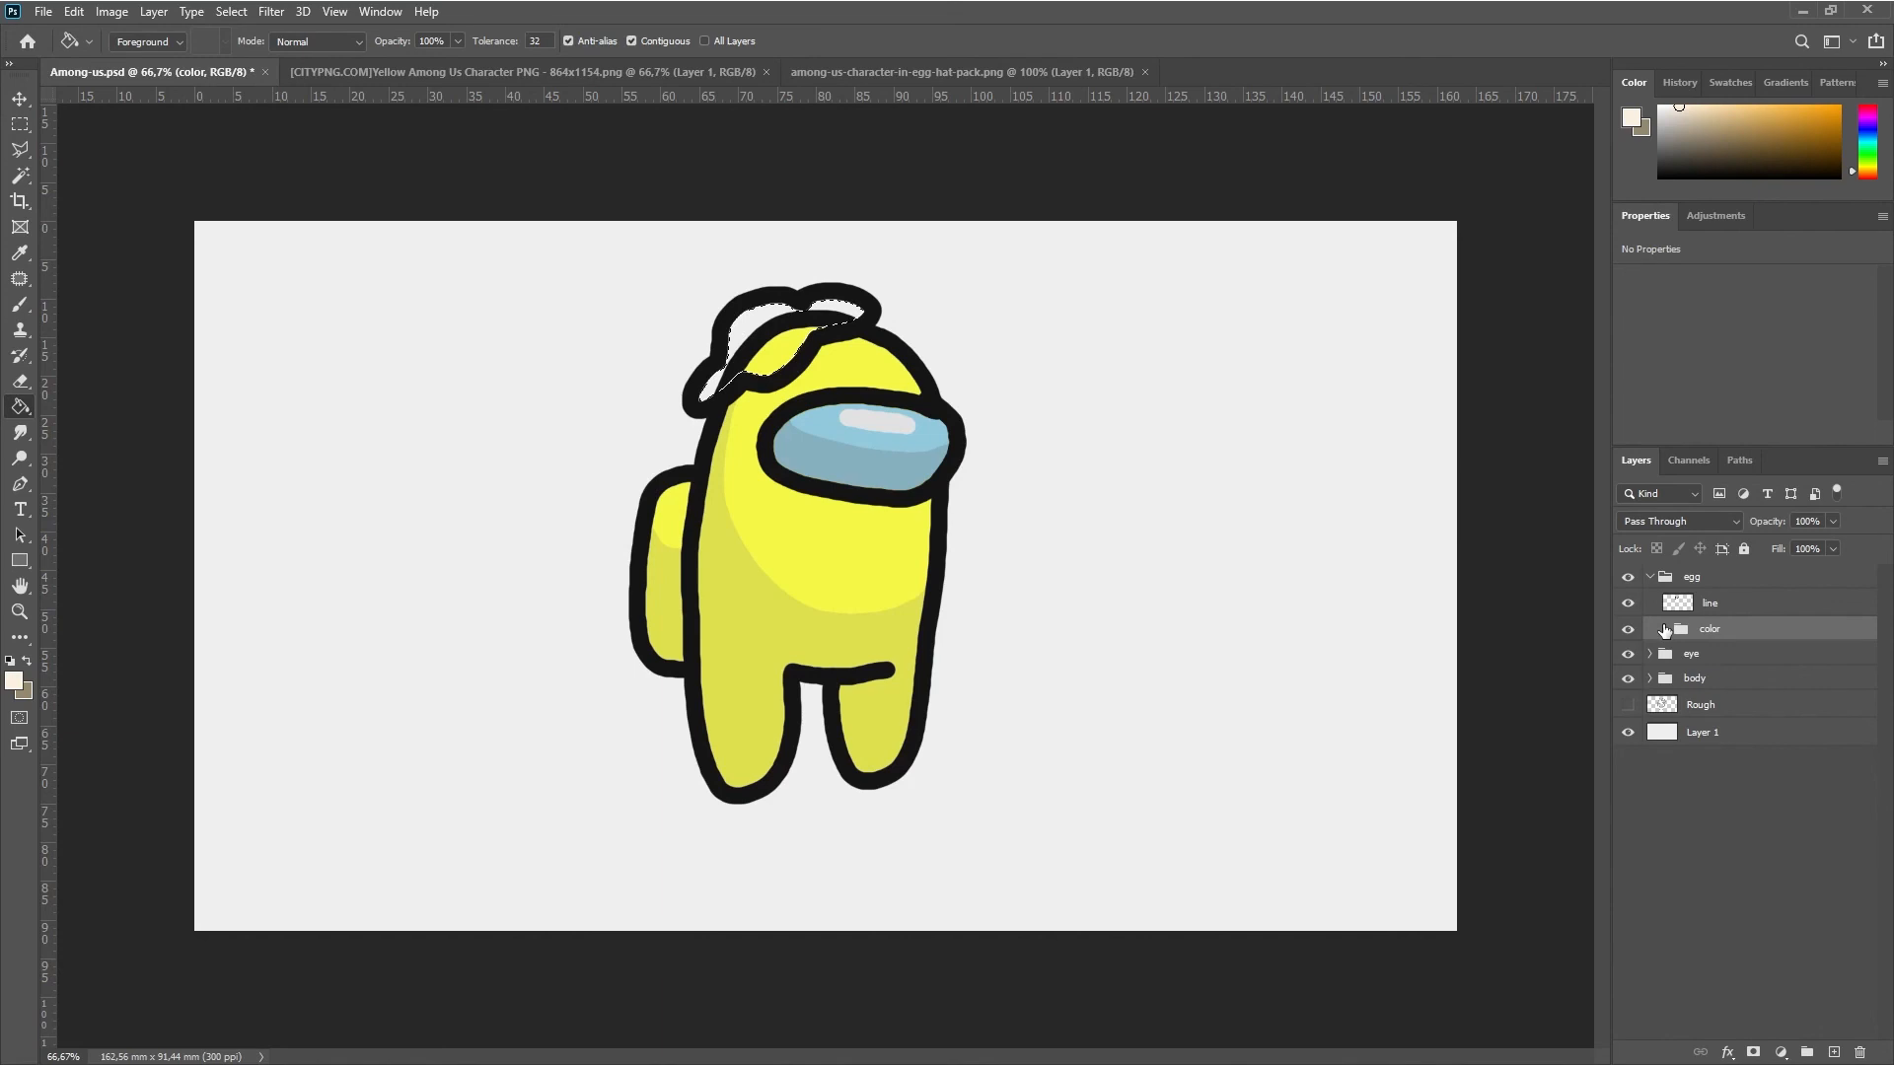
{"action": "left_click", "coordinate": [1663, 630]}
{"action": "left_click", "coordinate": [1727, 737]}
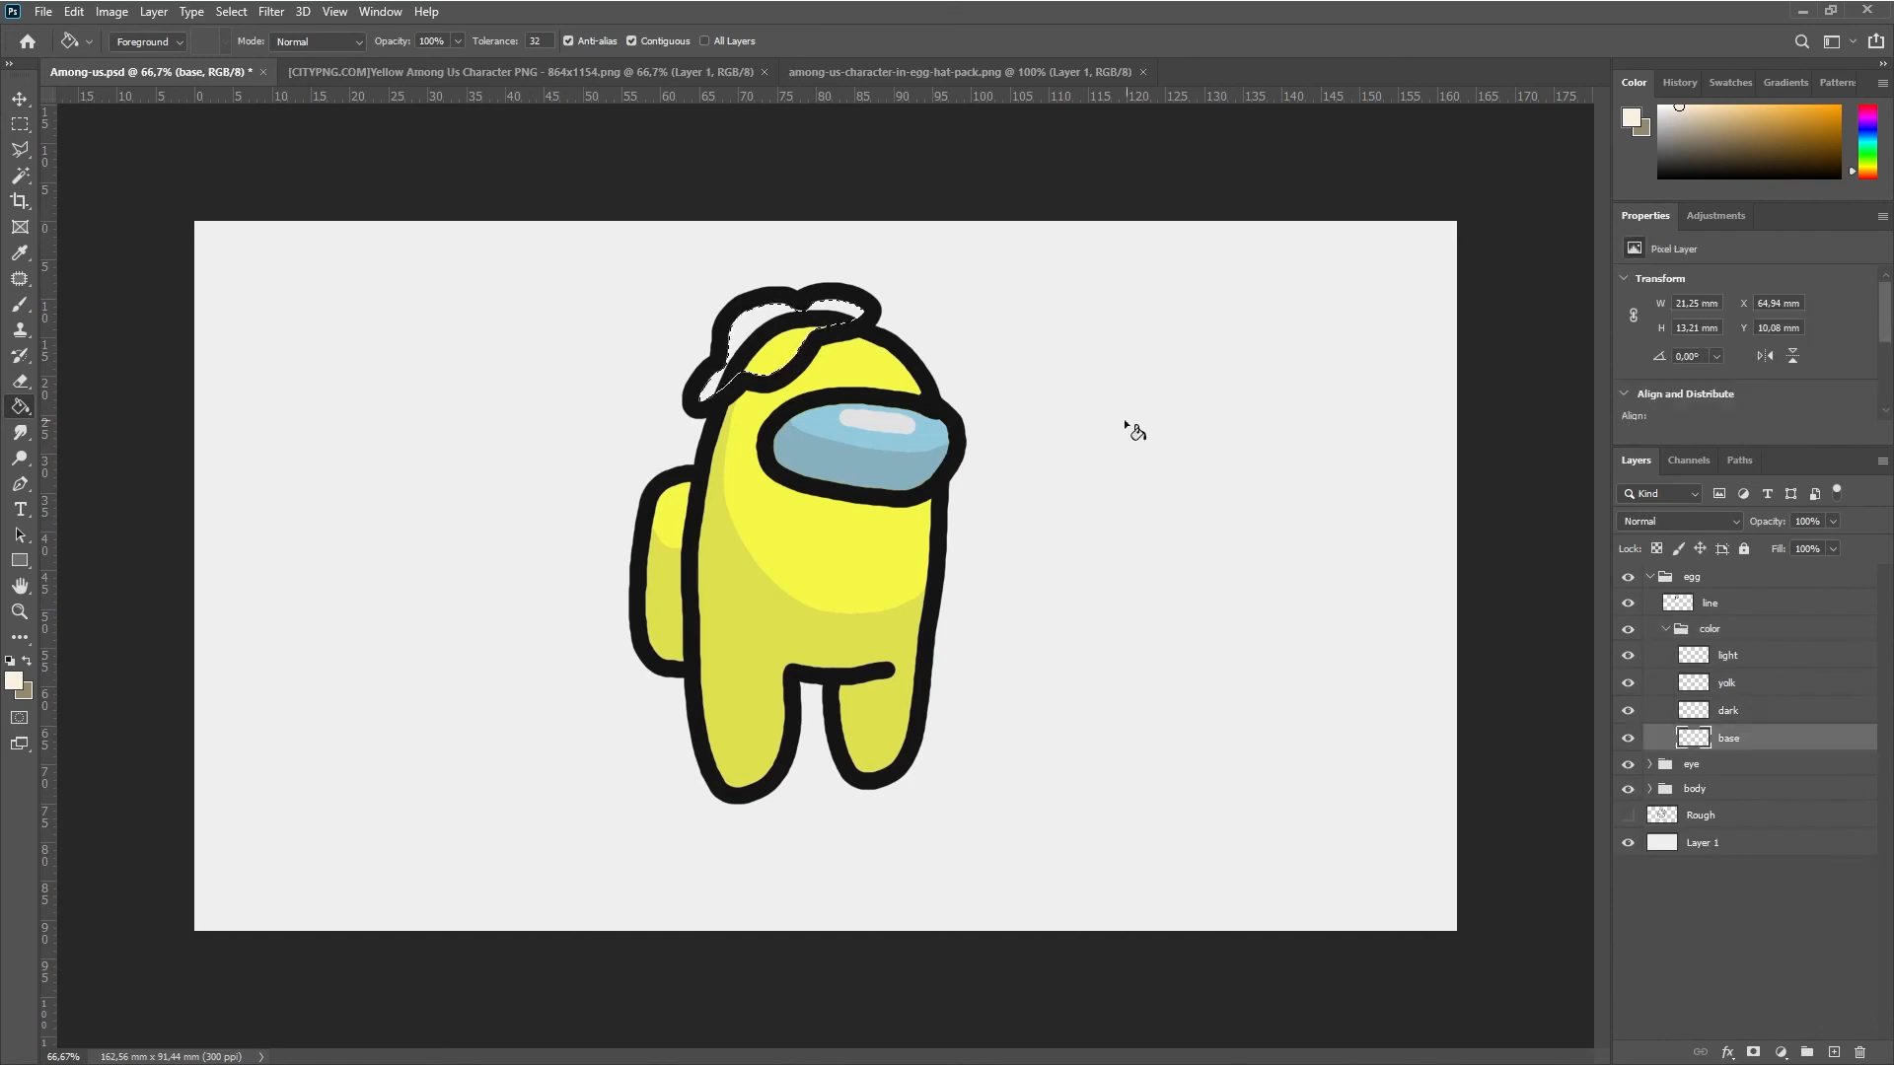
{"action": "left_click", "coordinate": [786, 335]}
Add a layer mask to the egg's color group from the active selection
{"action": "left_click", "coordinate": [1736, 631]}
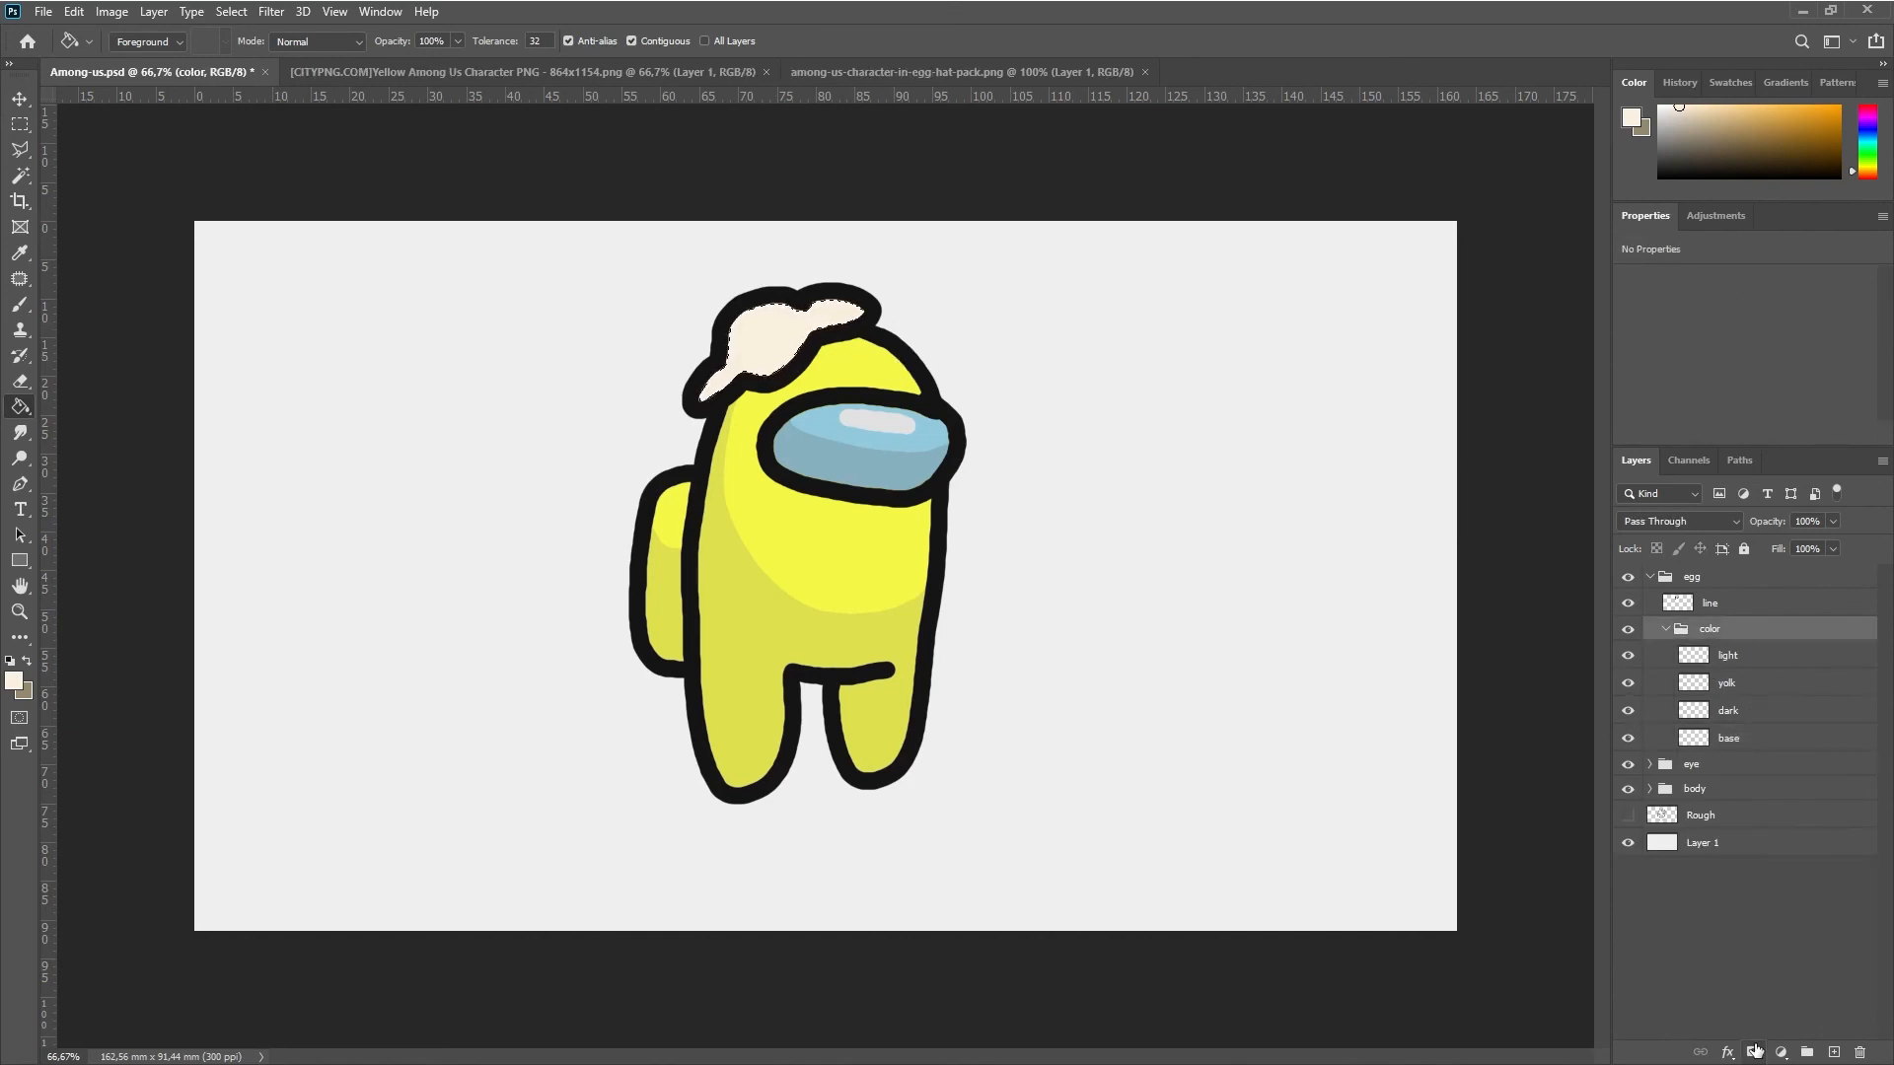
{"action": "left_click", "coordinate": [1755, 1051]}
{"action": "left_click", "coordinate": [1758, 741]}
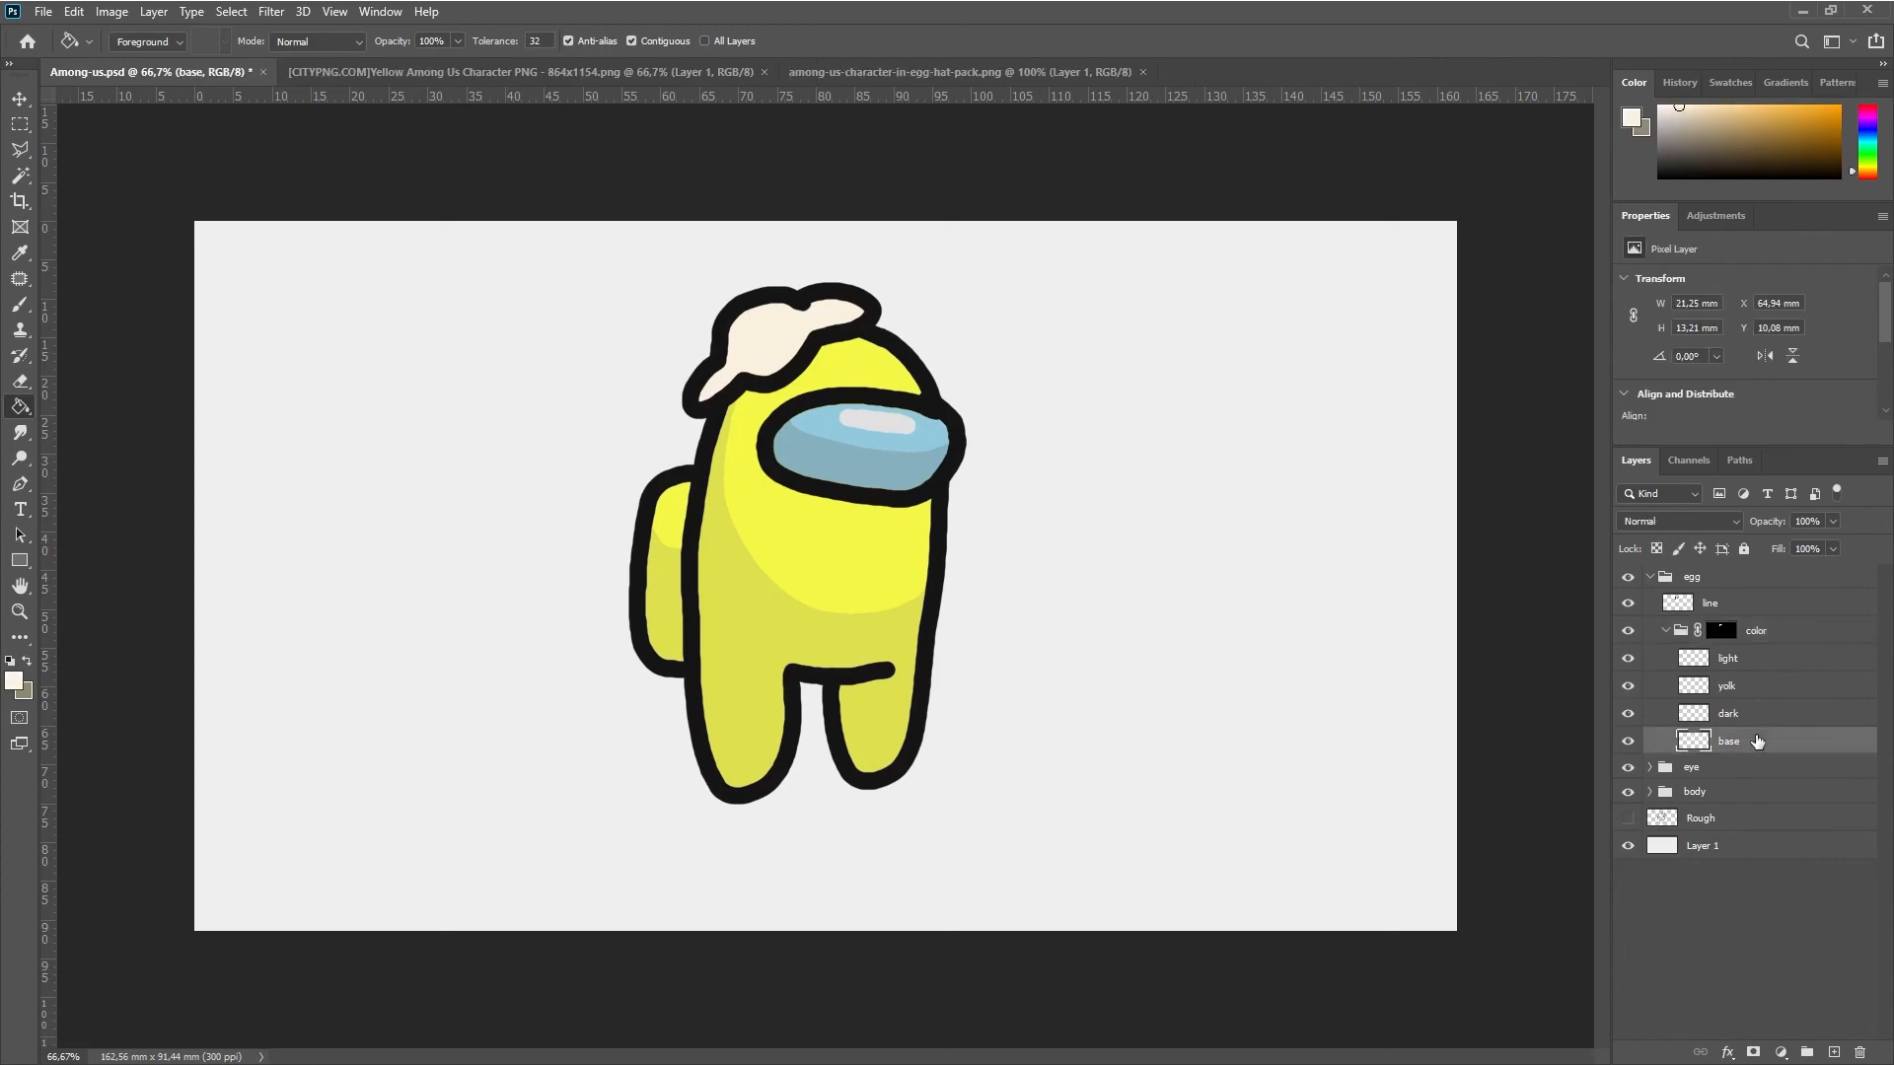
Brush shading in color e5ded1 along the egg white's lower edge on the egg's dark layer
{"action": "left_click", "coordinate": [1747, 720]}
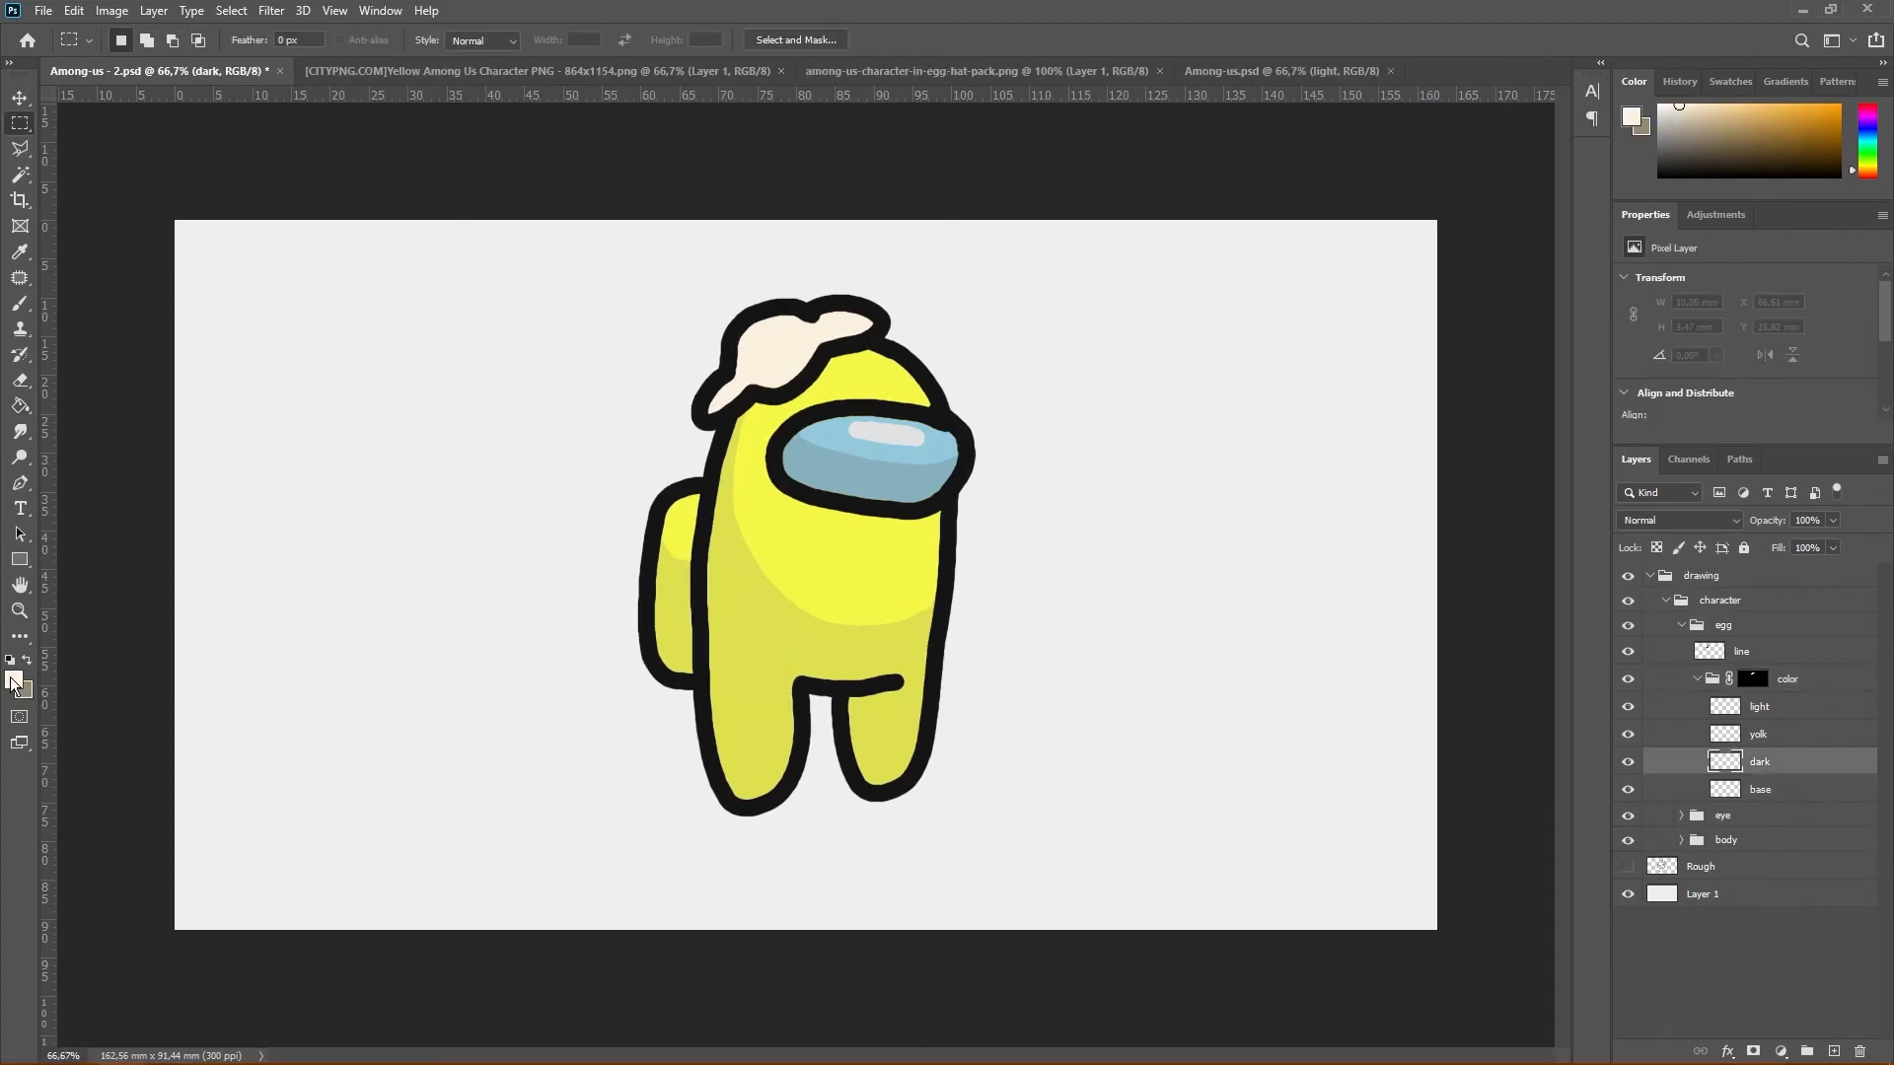
{"action": "left_click", "coordinate": [18, 681]}
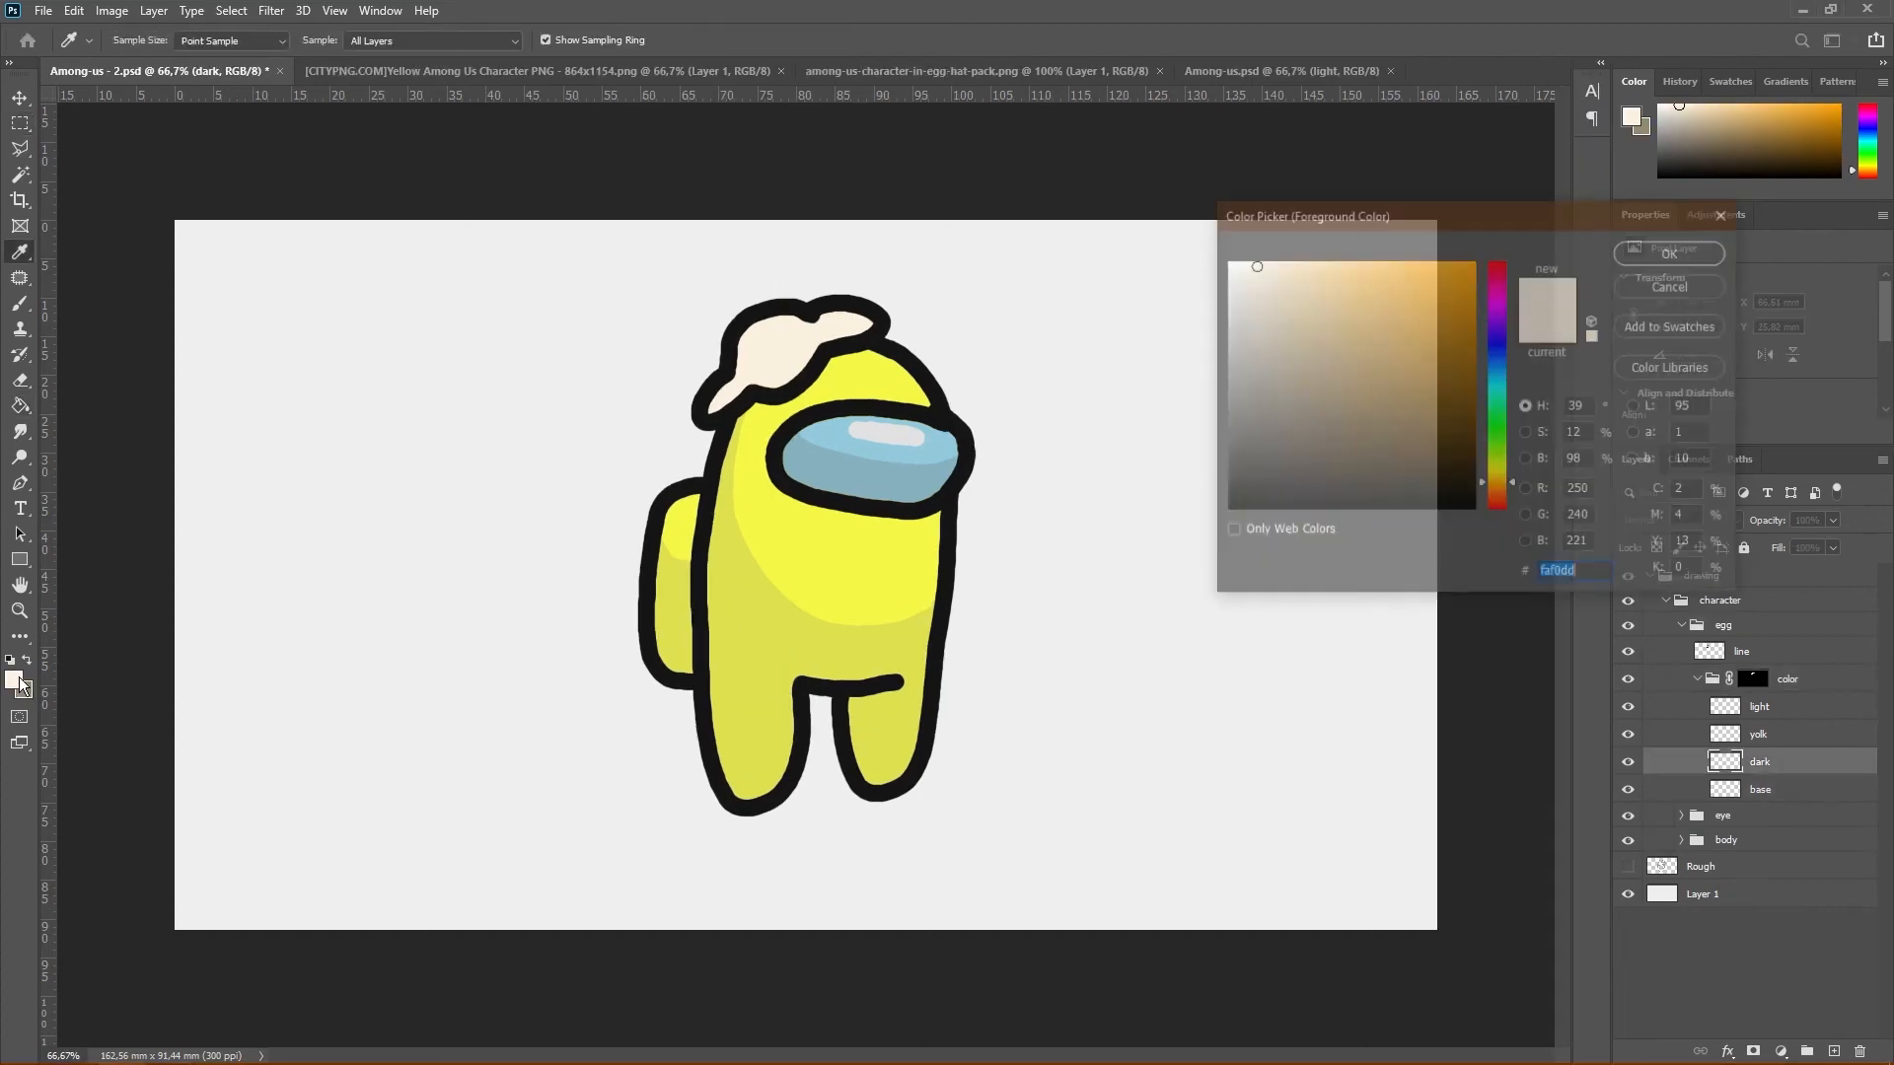
{"action": "key", "text": "ctrl+v"}
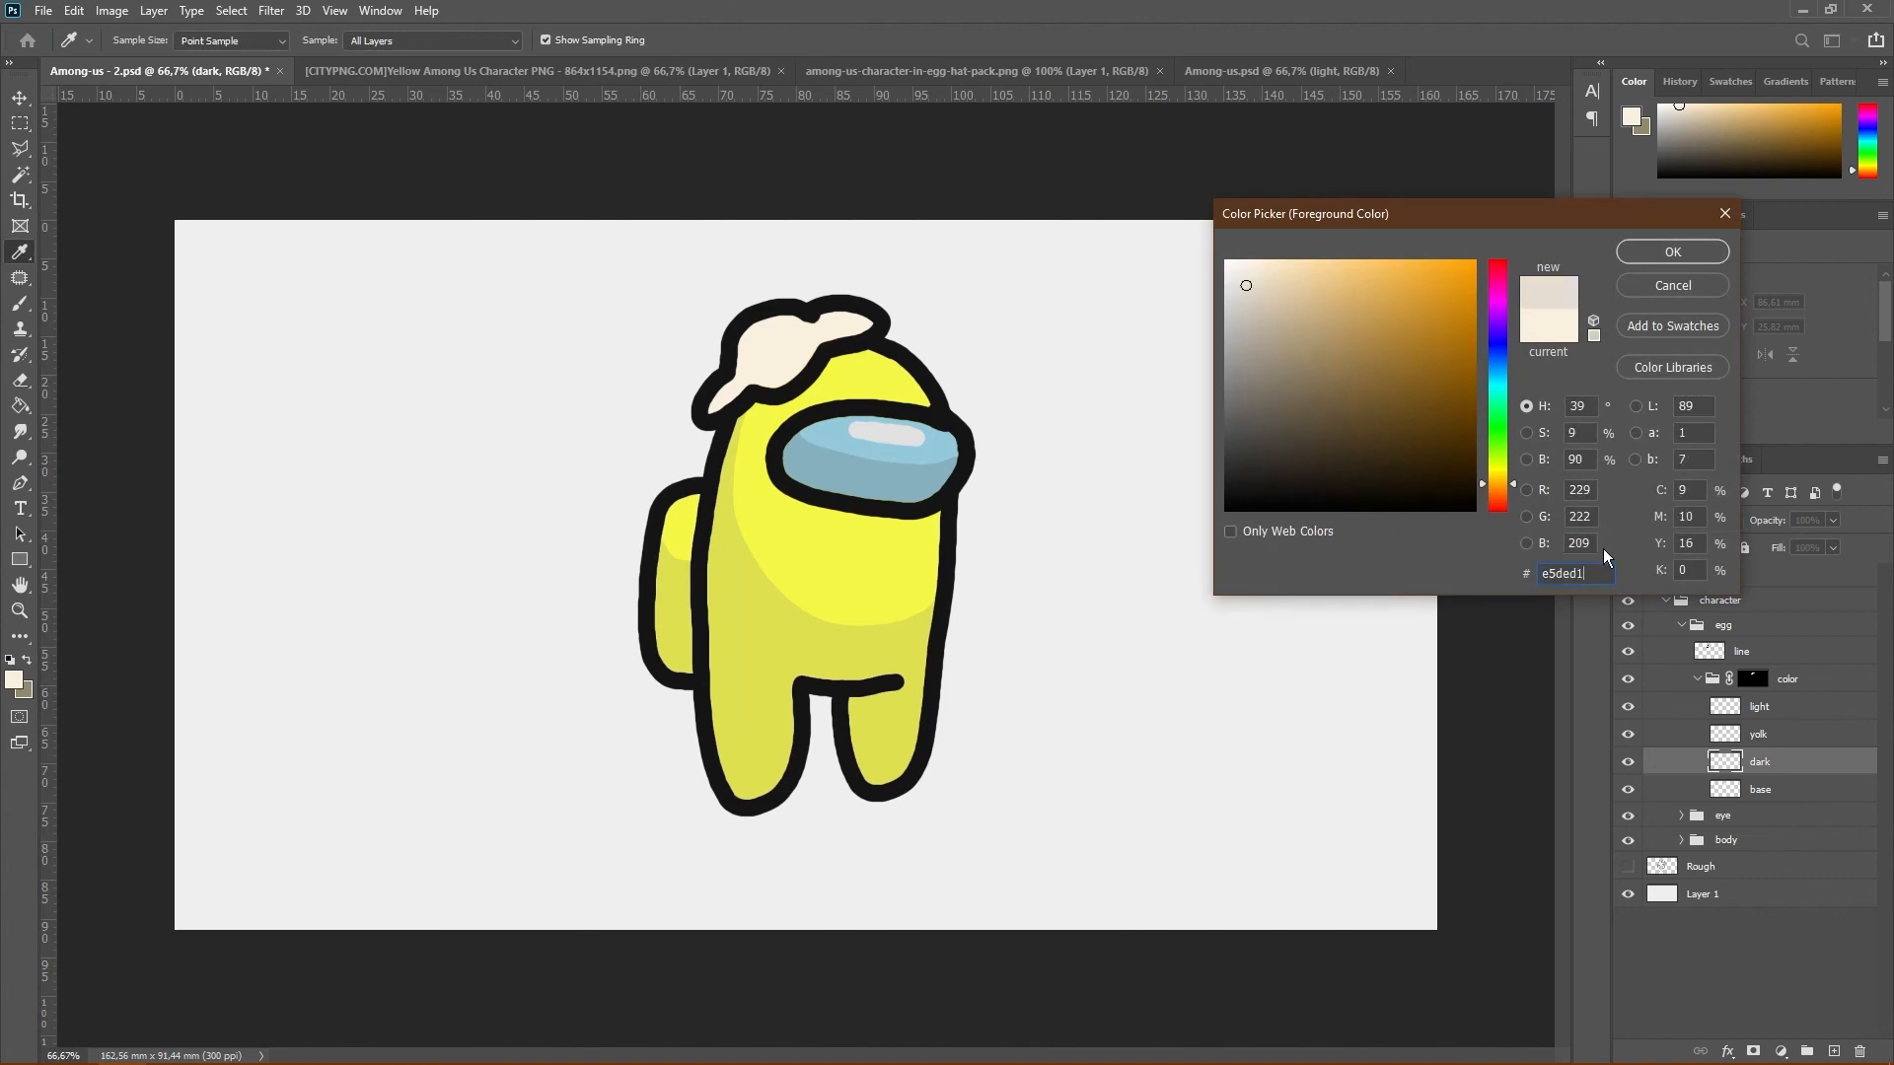
{"action": "left_click", "coordinate": [1675, 253]}
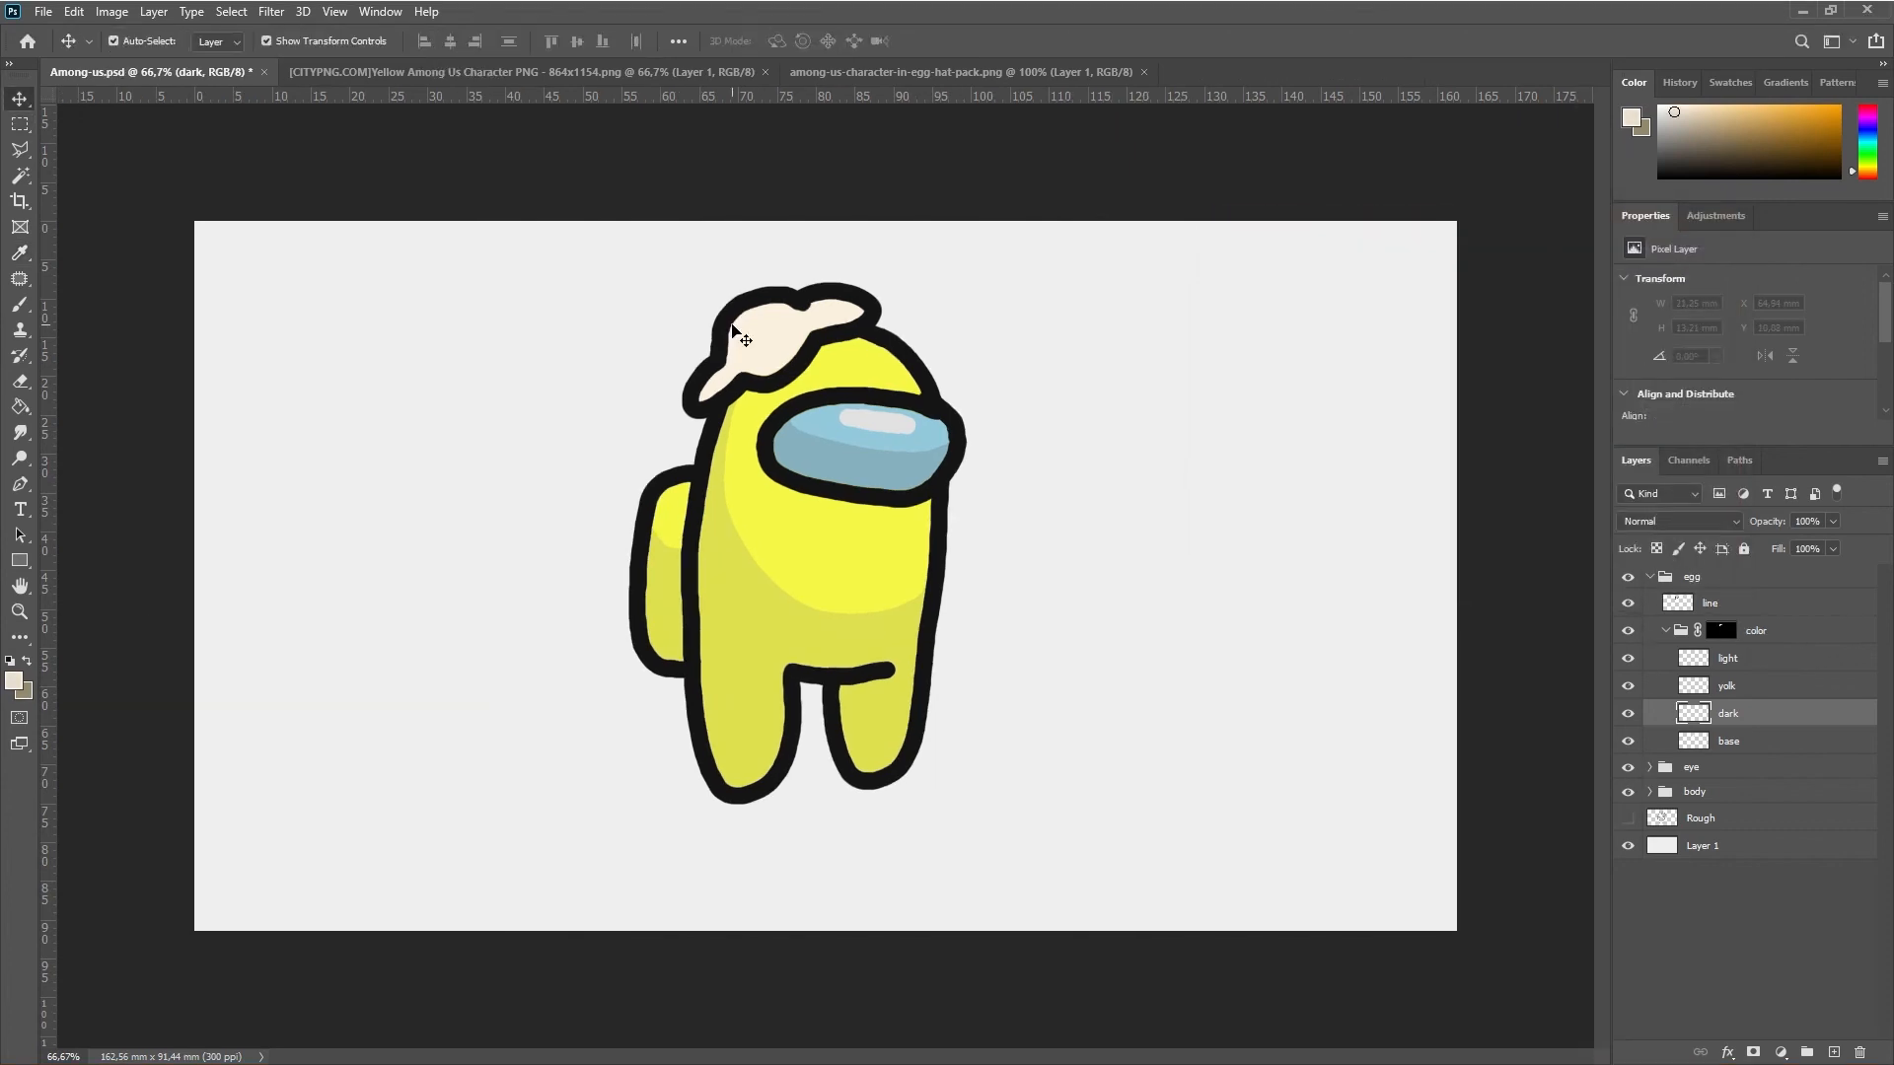
{"action": "key", "text": "b"}
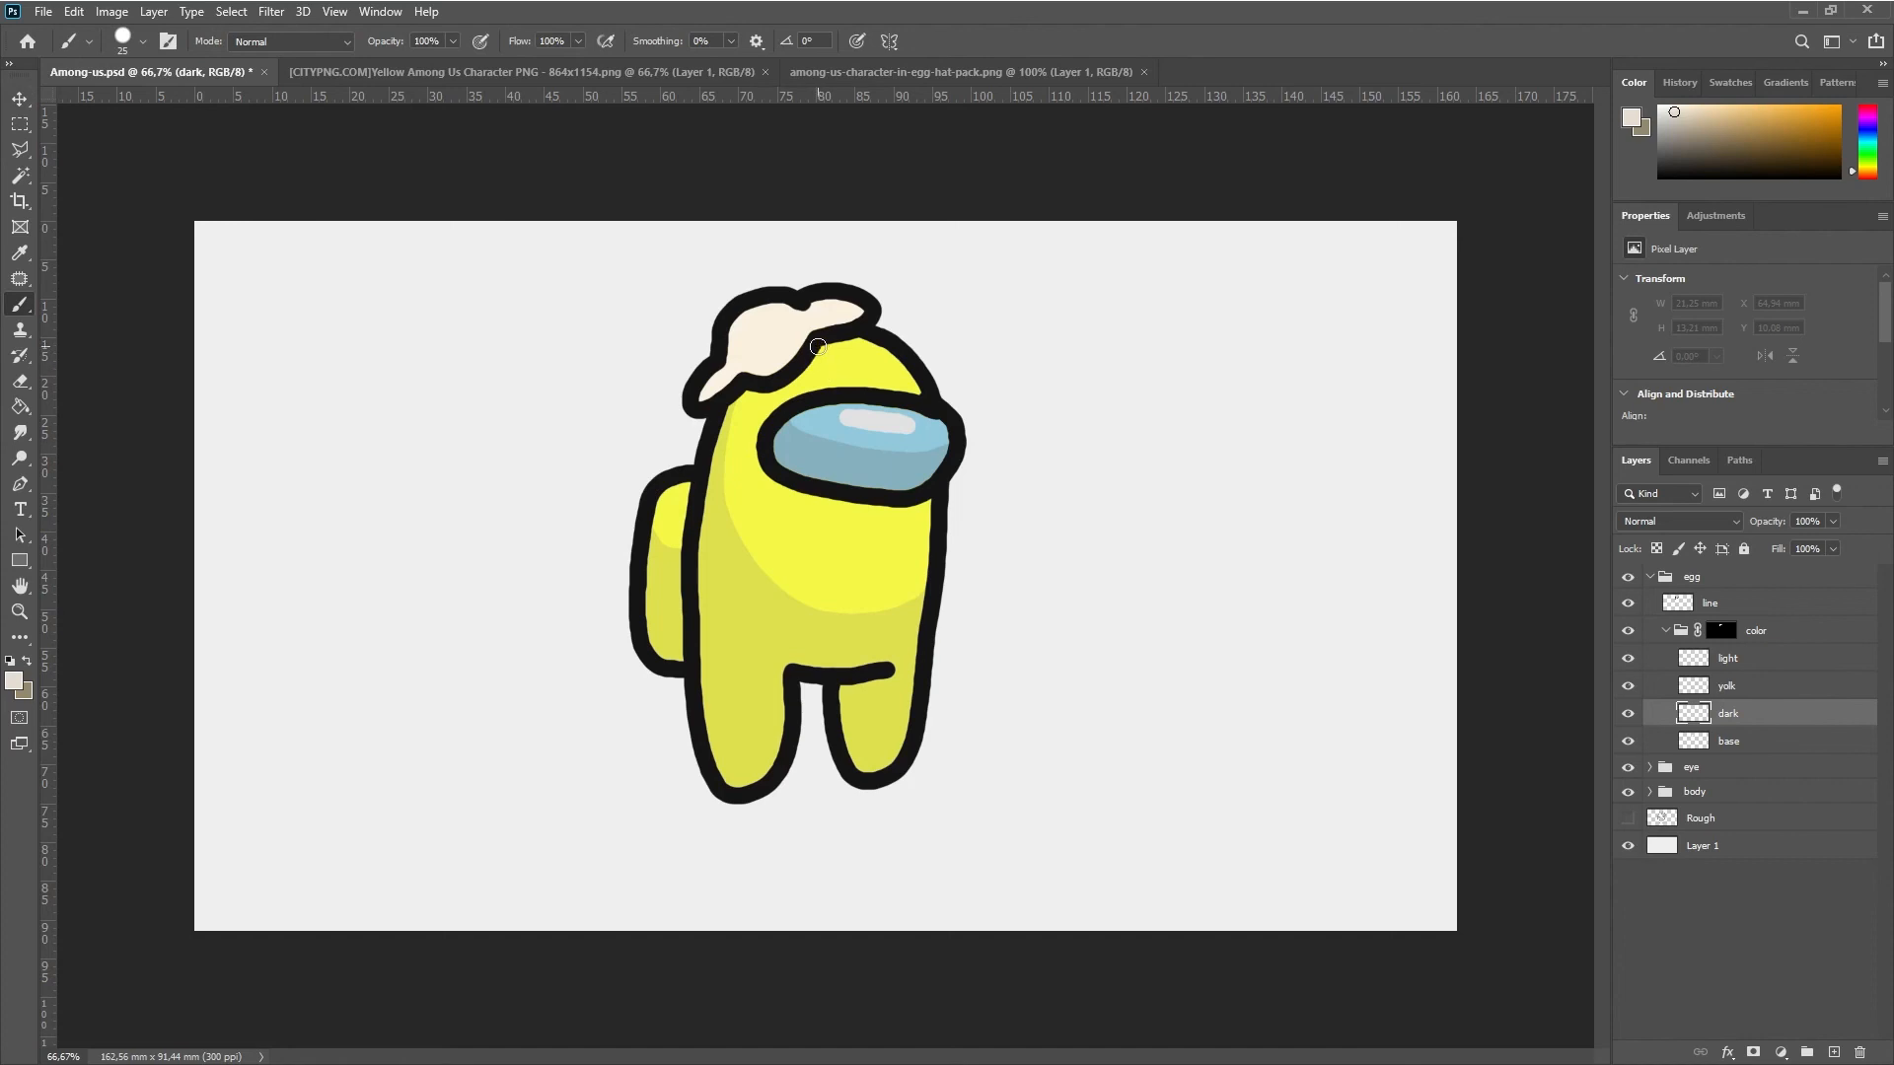
{"action": "left_click_drag", "start_coordinate": [714, 373], "coordinate": [801, 349]}
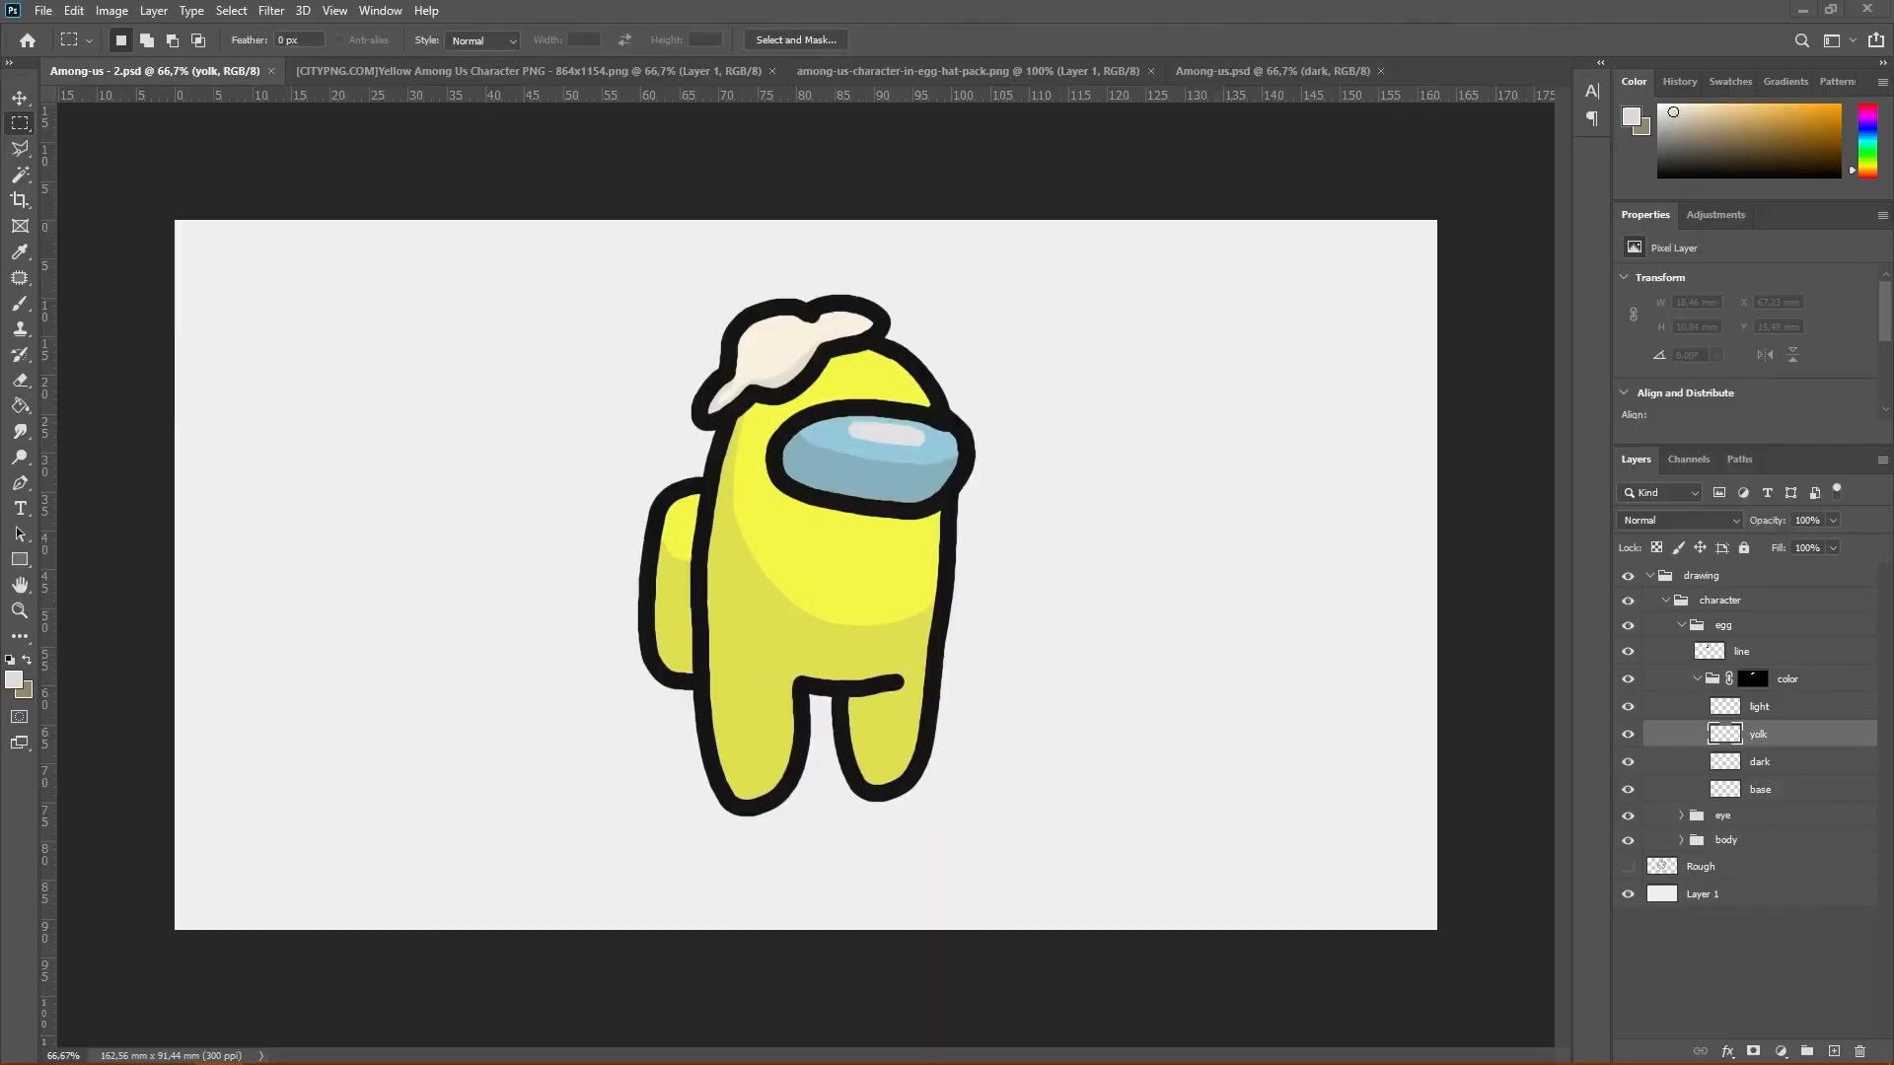
Paint an orange-red yolk in color ed4b14, about 10.8 by 8 mm, on the egg's yolk layer
{"action": "left_click", "coordinate": [14, 680]}
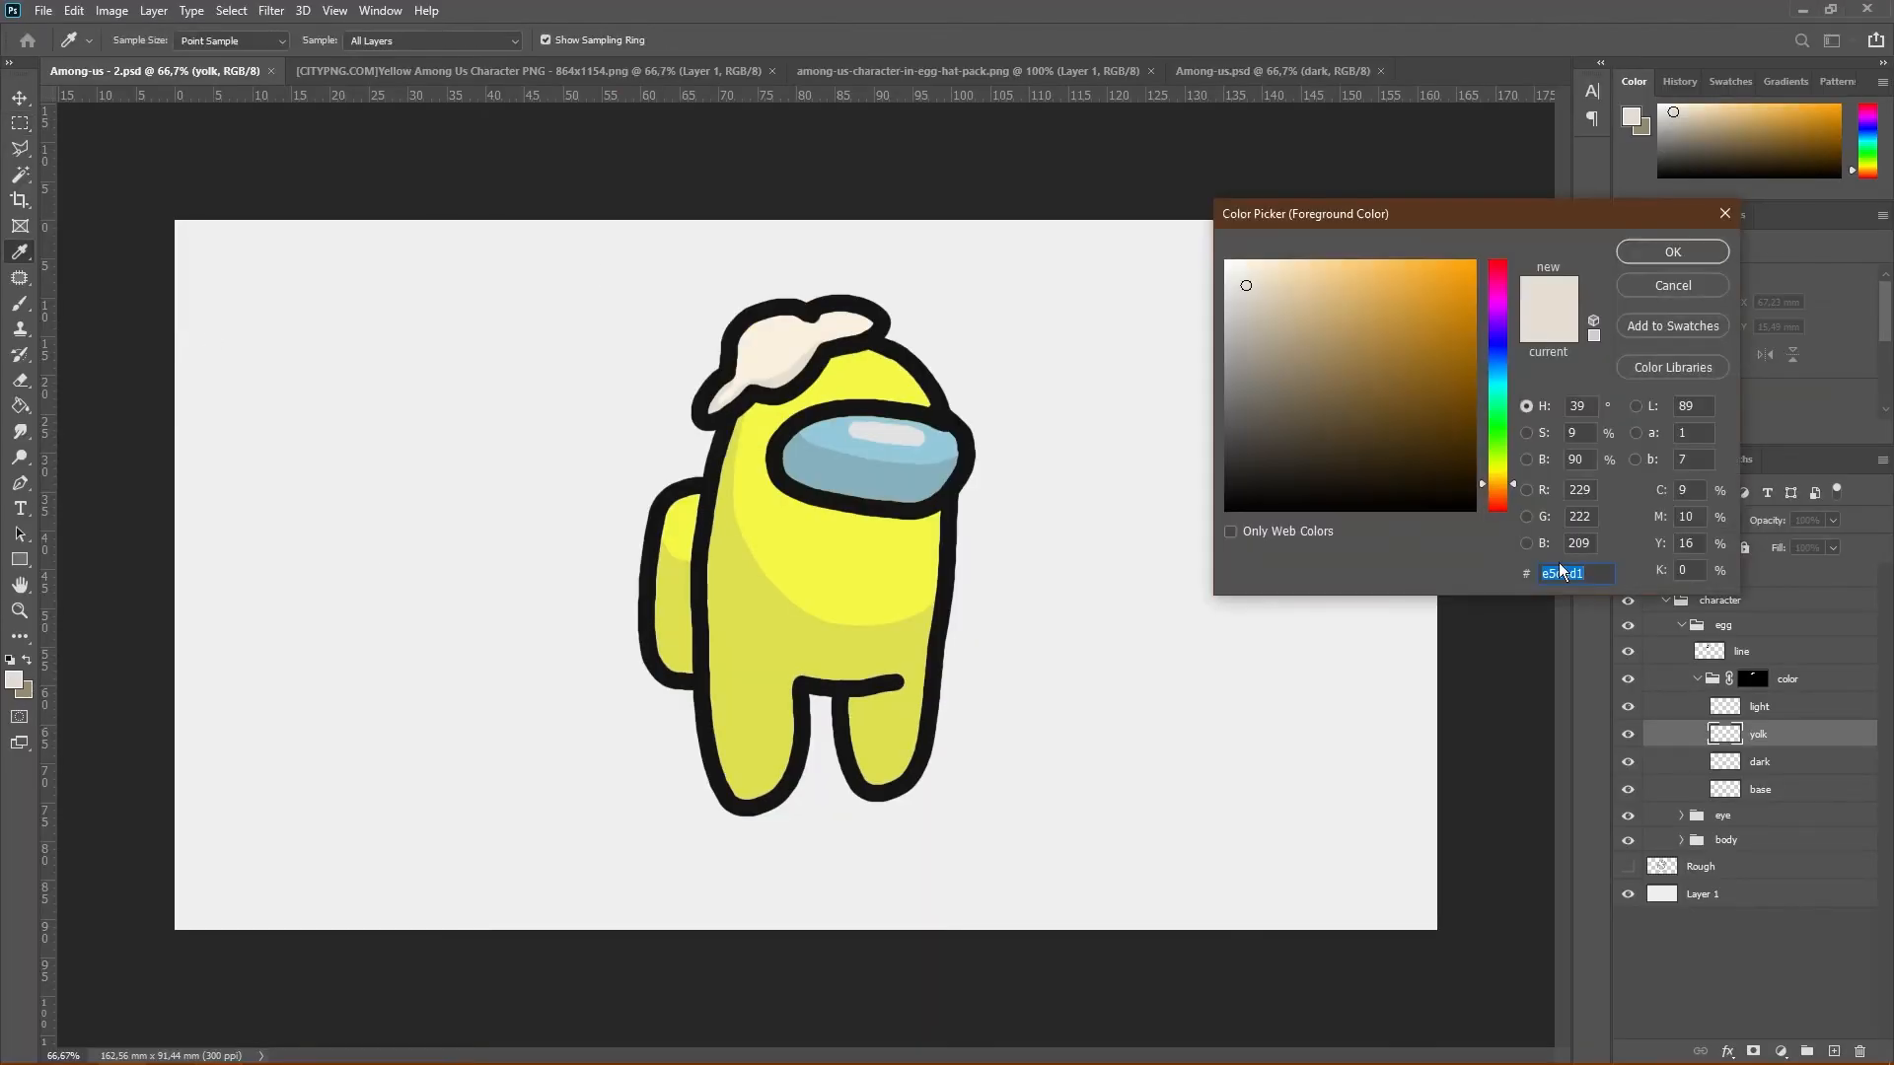
{"action": "type", "text": "ed4b14"}
{"action": "left_click", "coordinate": [1688, 255]}
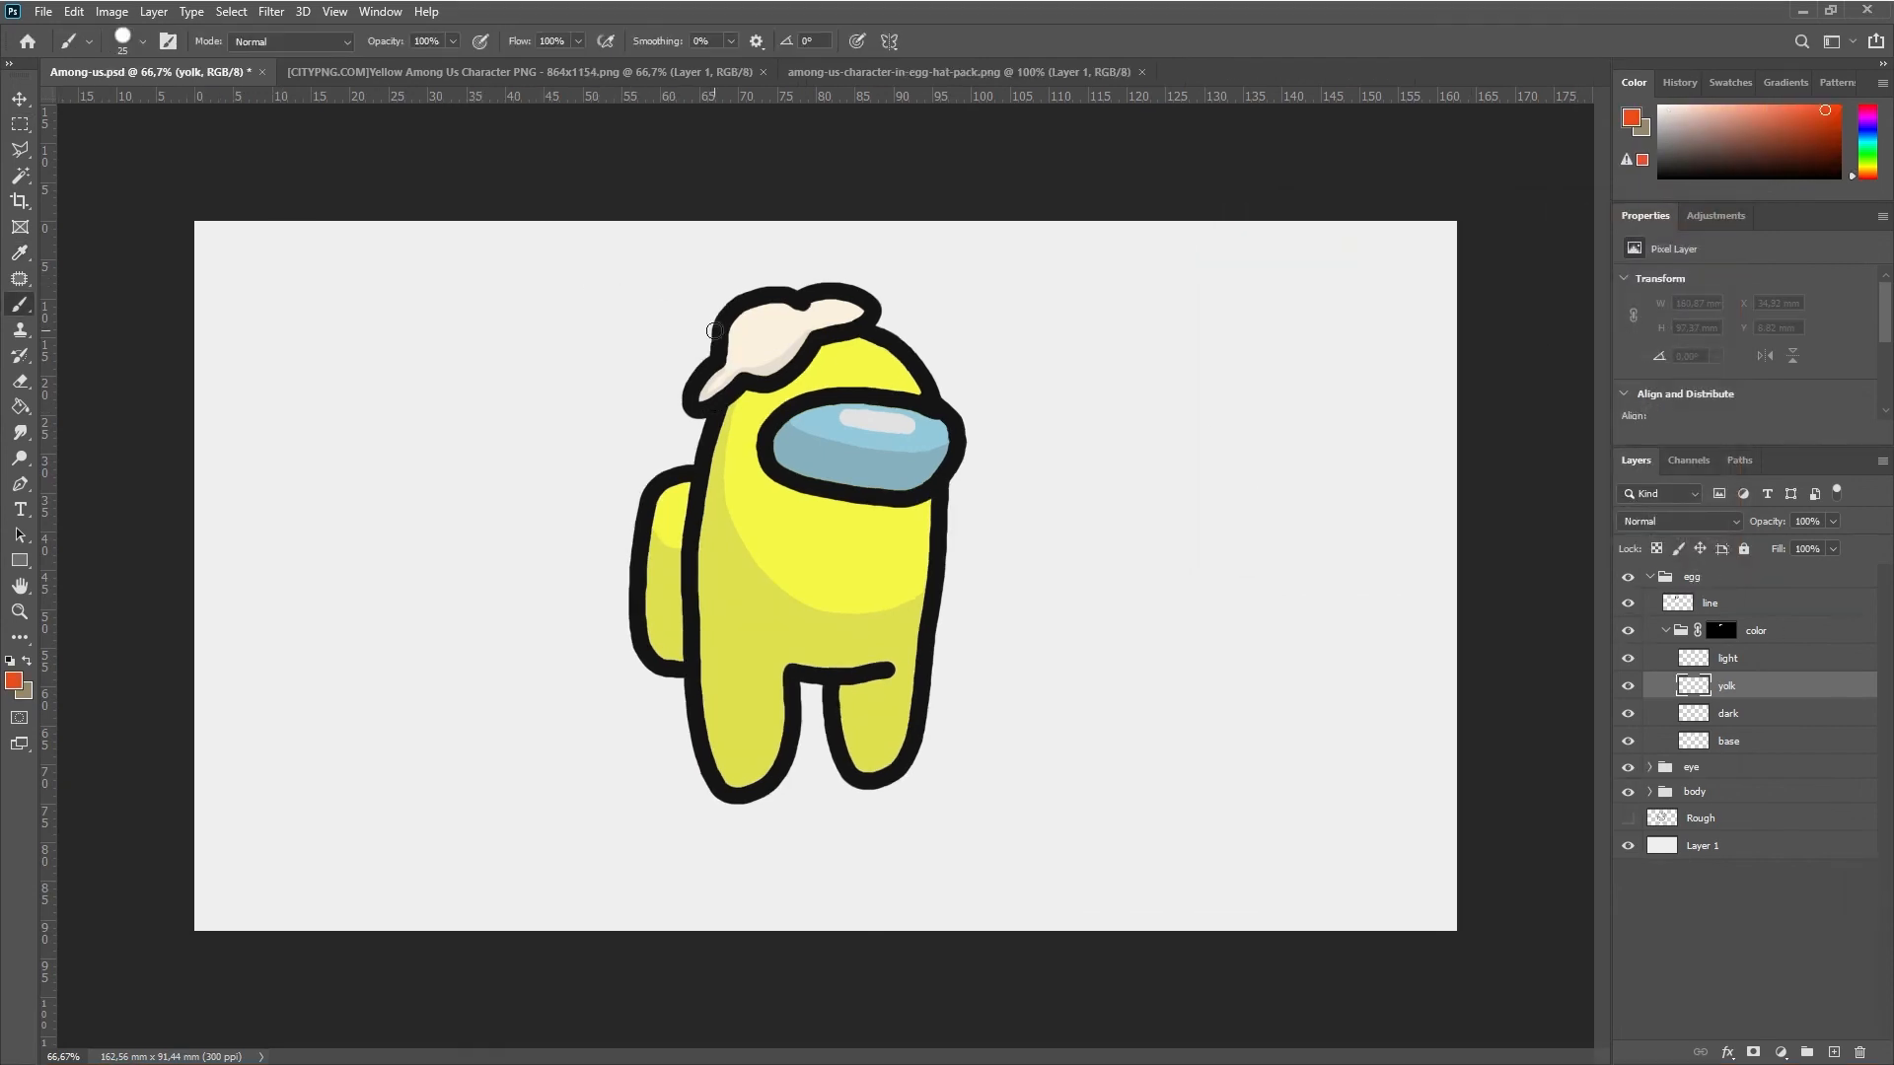
{"action": "mouse_move", "coordinate": [779, 302]}
{"action": "left_mouse_down"}
{"action": "mouse_move", "coordinate": [734, 325]}
{"action": "mouse_move", "coordinate": [758, 325]}
{"action": "left_mouse_up"}
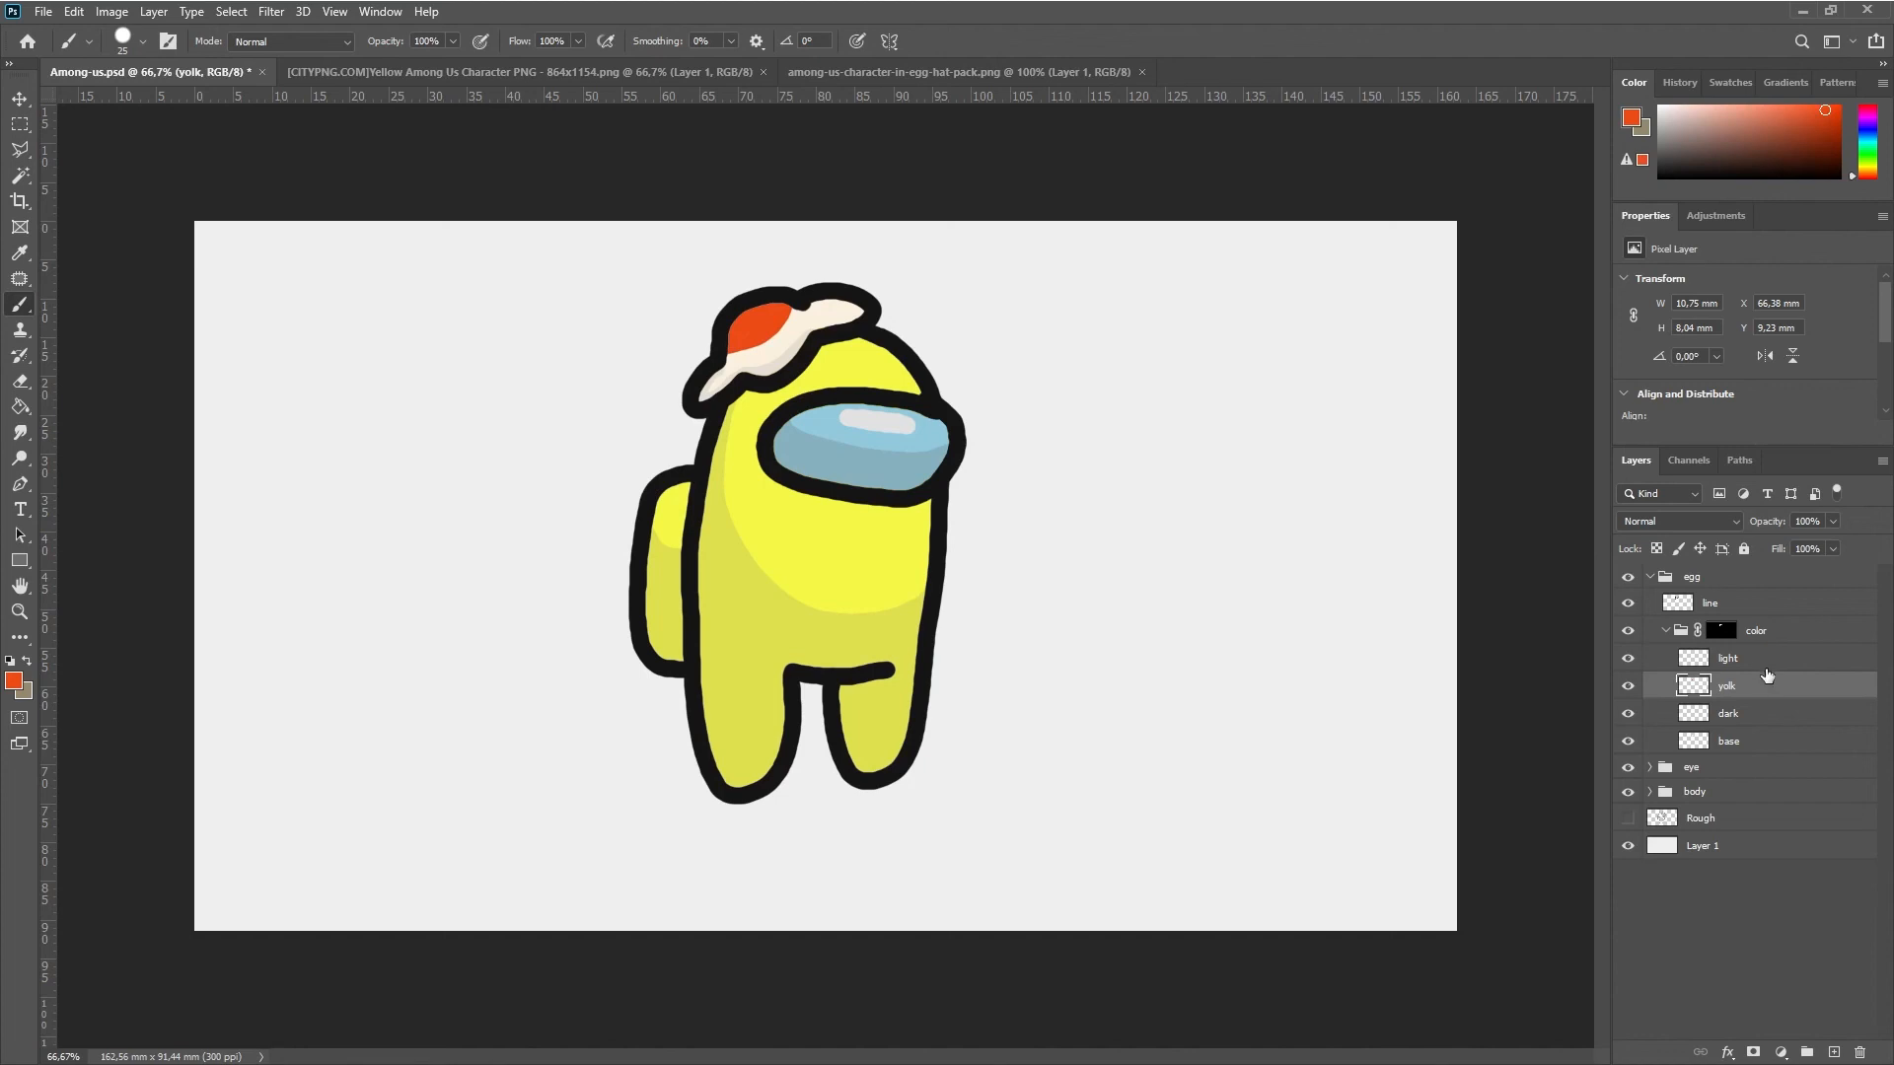
Brush a small highlight on the yolk in the canvas's light gray on the egg's light layer, using a smaller brush
{"action": "left_click", "coordinate": [1731, 667]}
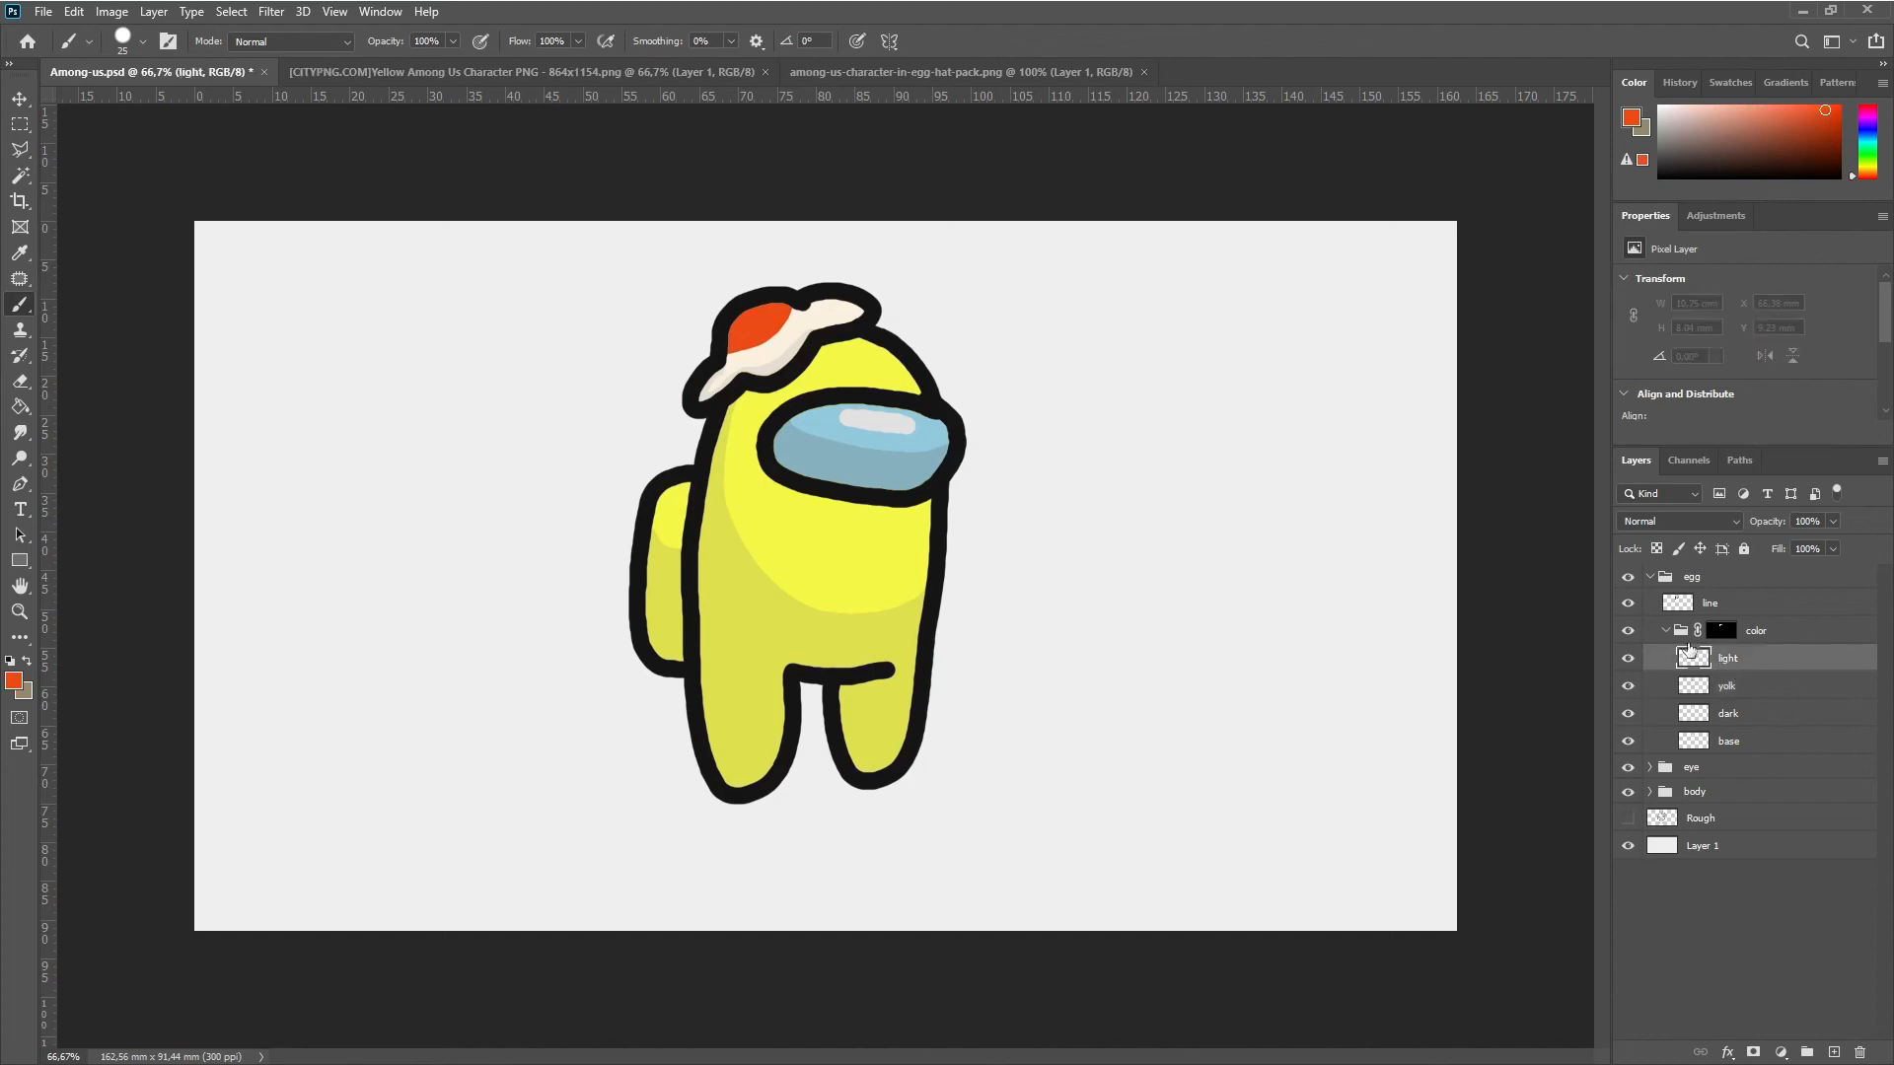
{"action": "left_click", "coordinate": [659, 298], "text": "alt"}
{"action": "key", "text": "["}
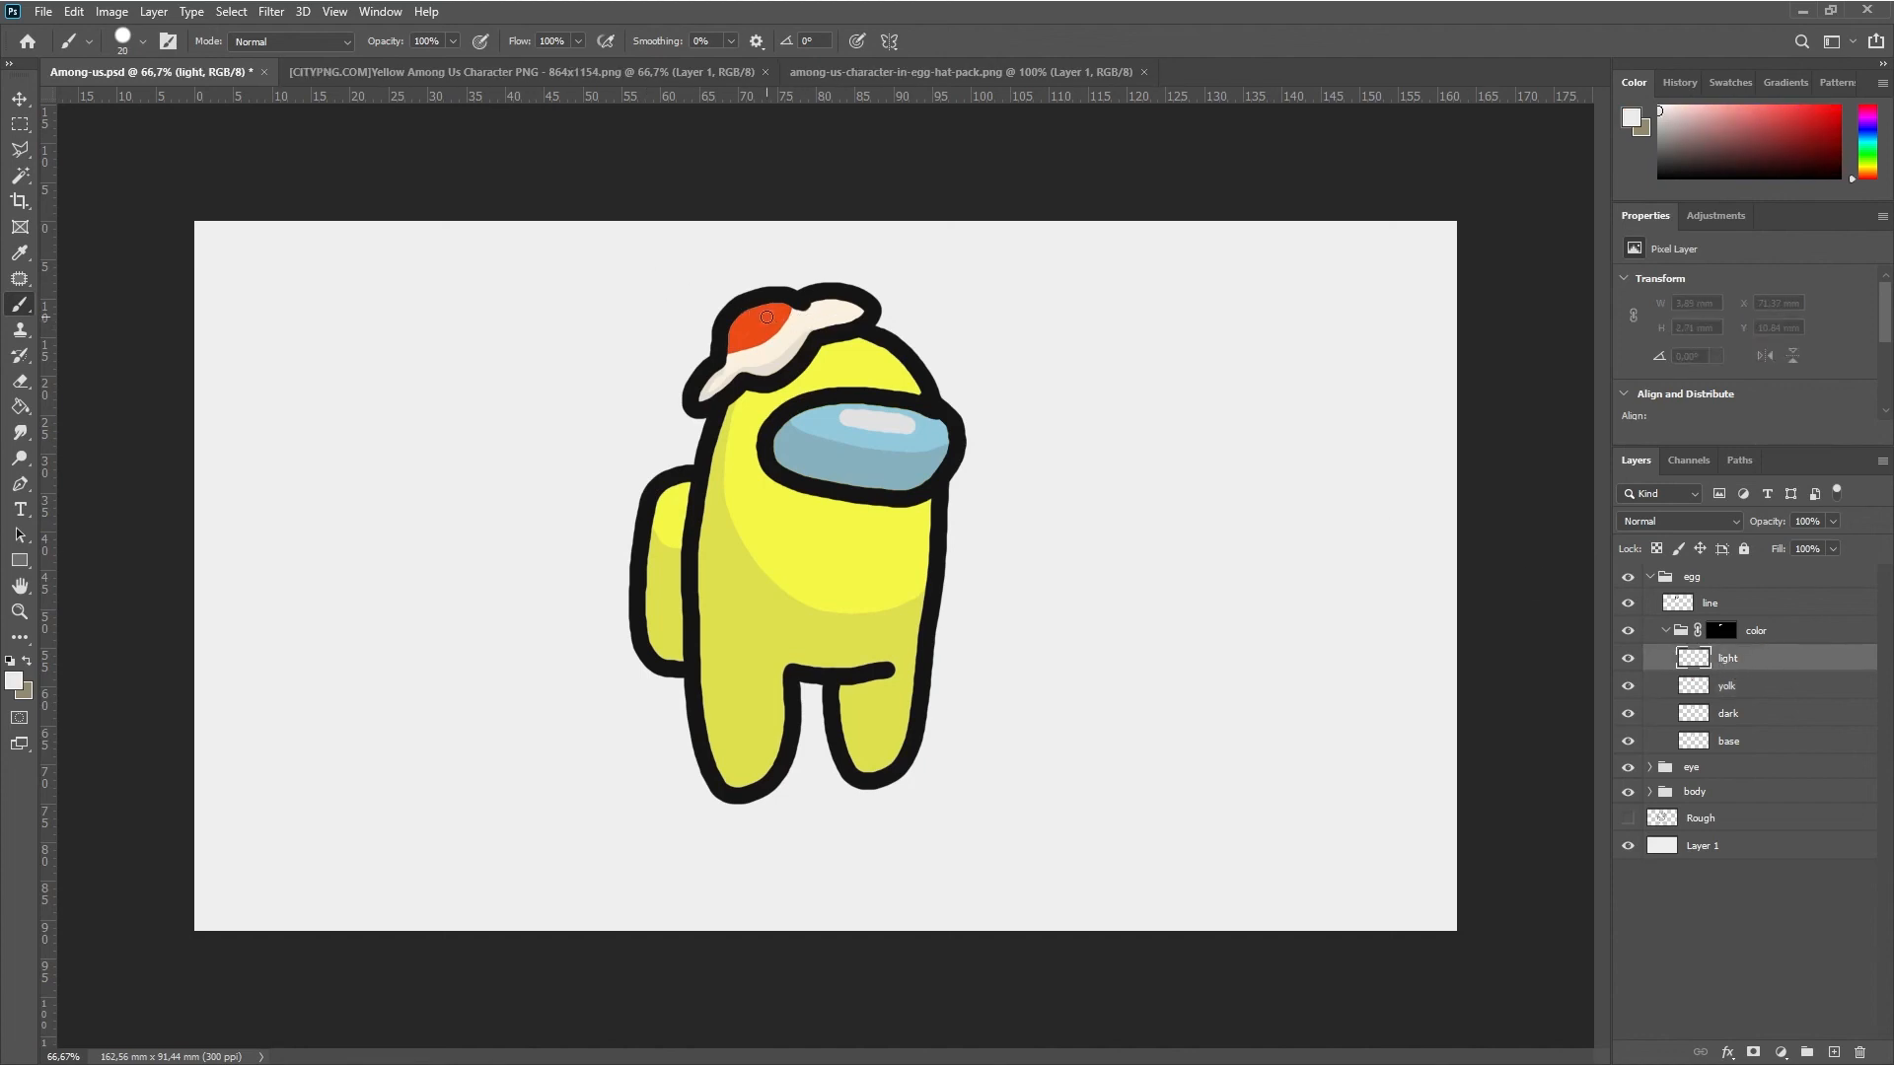
{"action": "left_click_drag", "start_coordinate": [759, 318], "coordinate": [768, 308]}
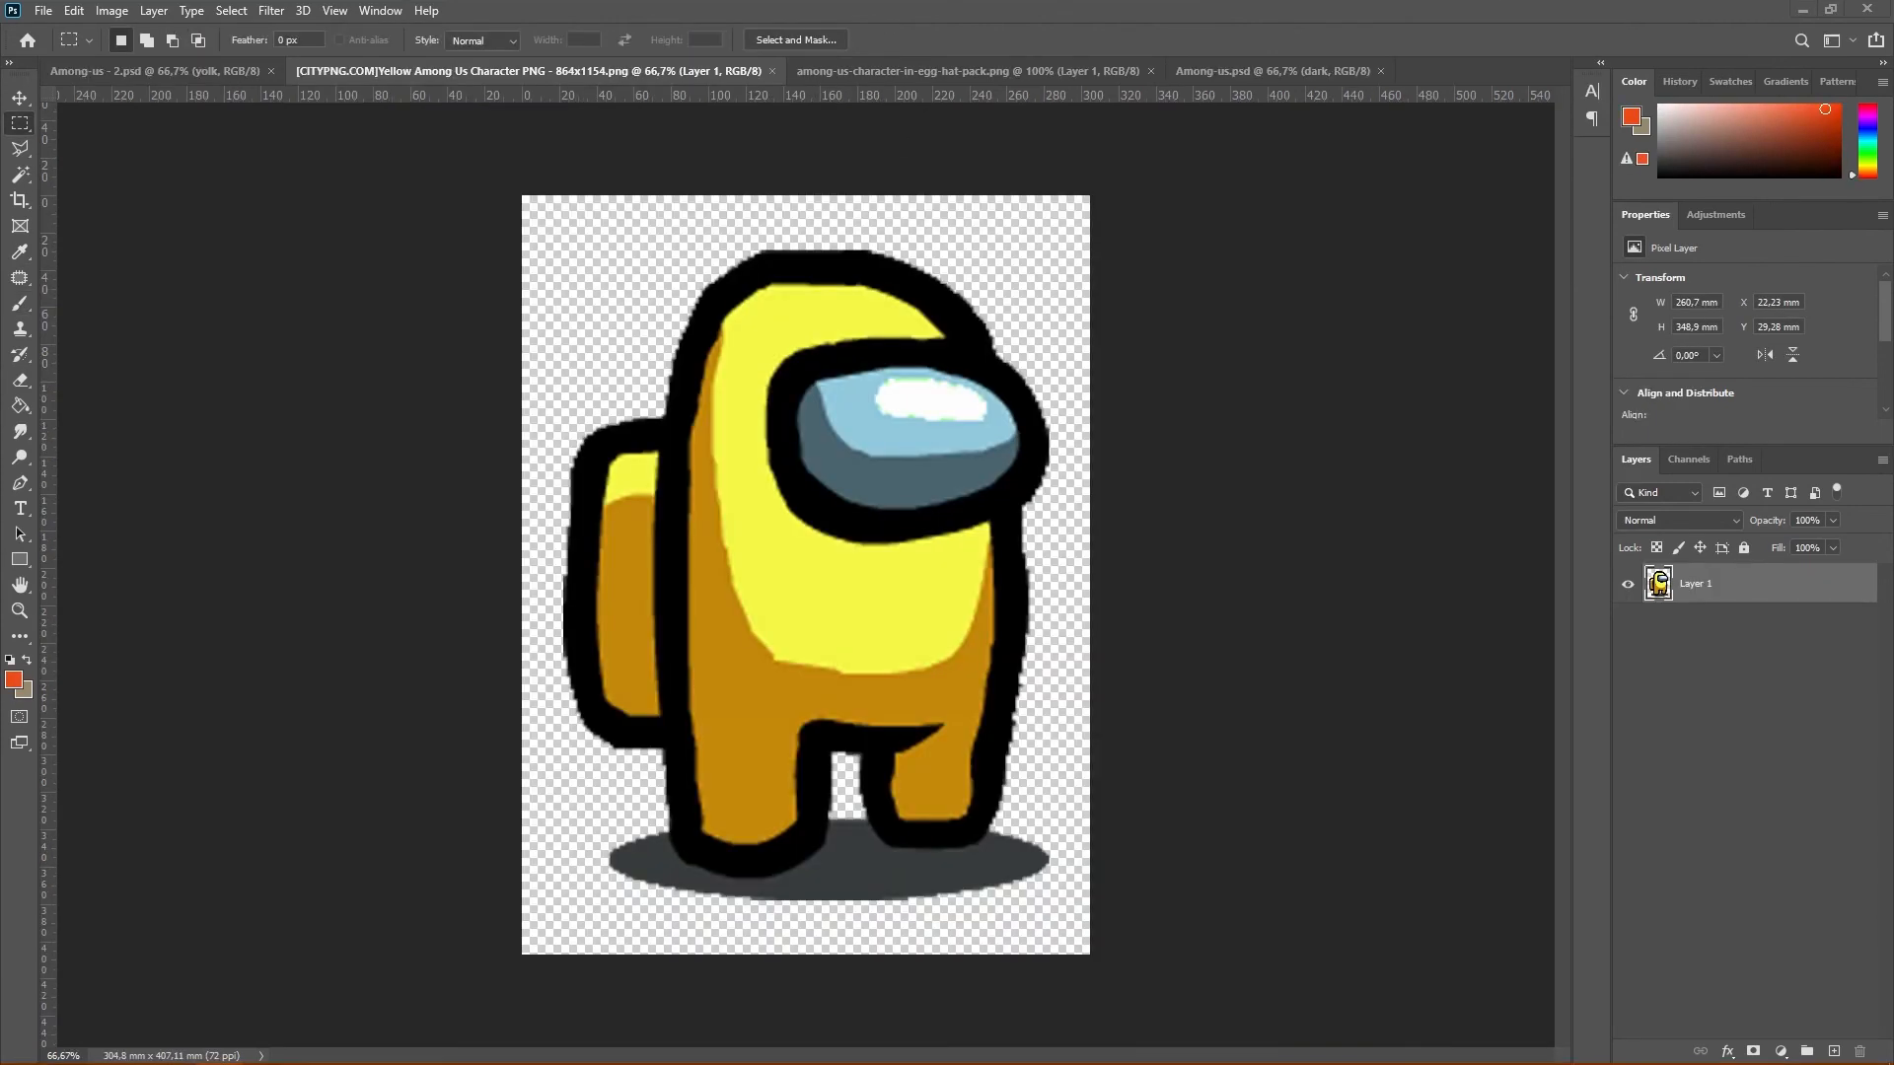
Set the foreground color to 373b3c, sampled from the ground shadow in the yellow character reference
{"action": "left_click", "coordinate": [13, 682]}
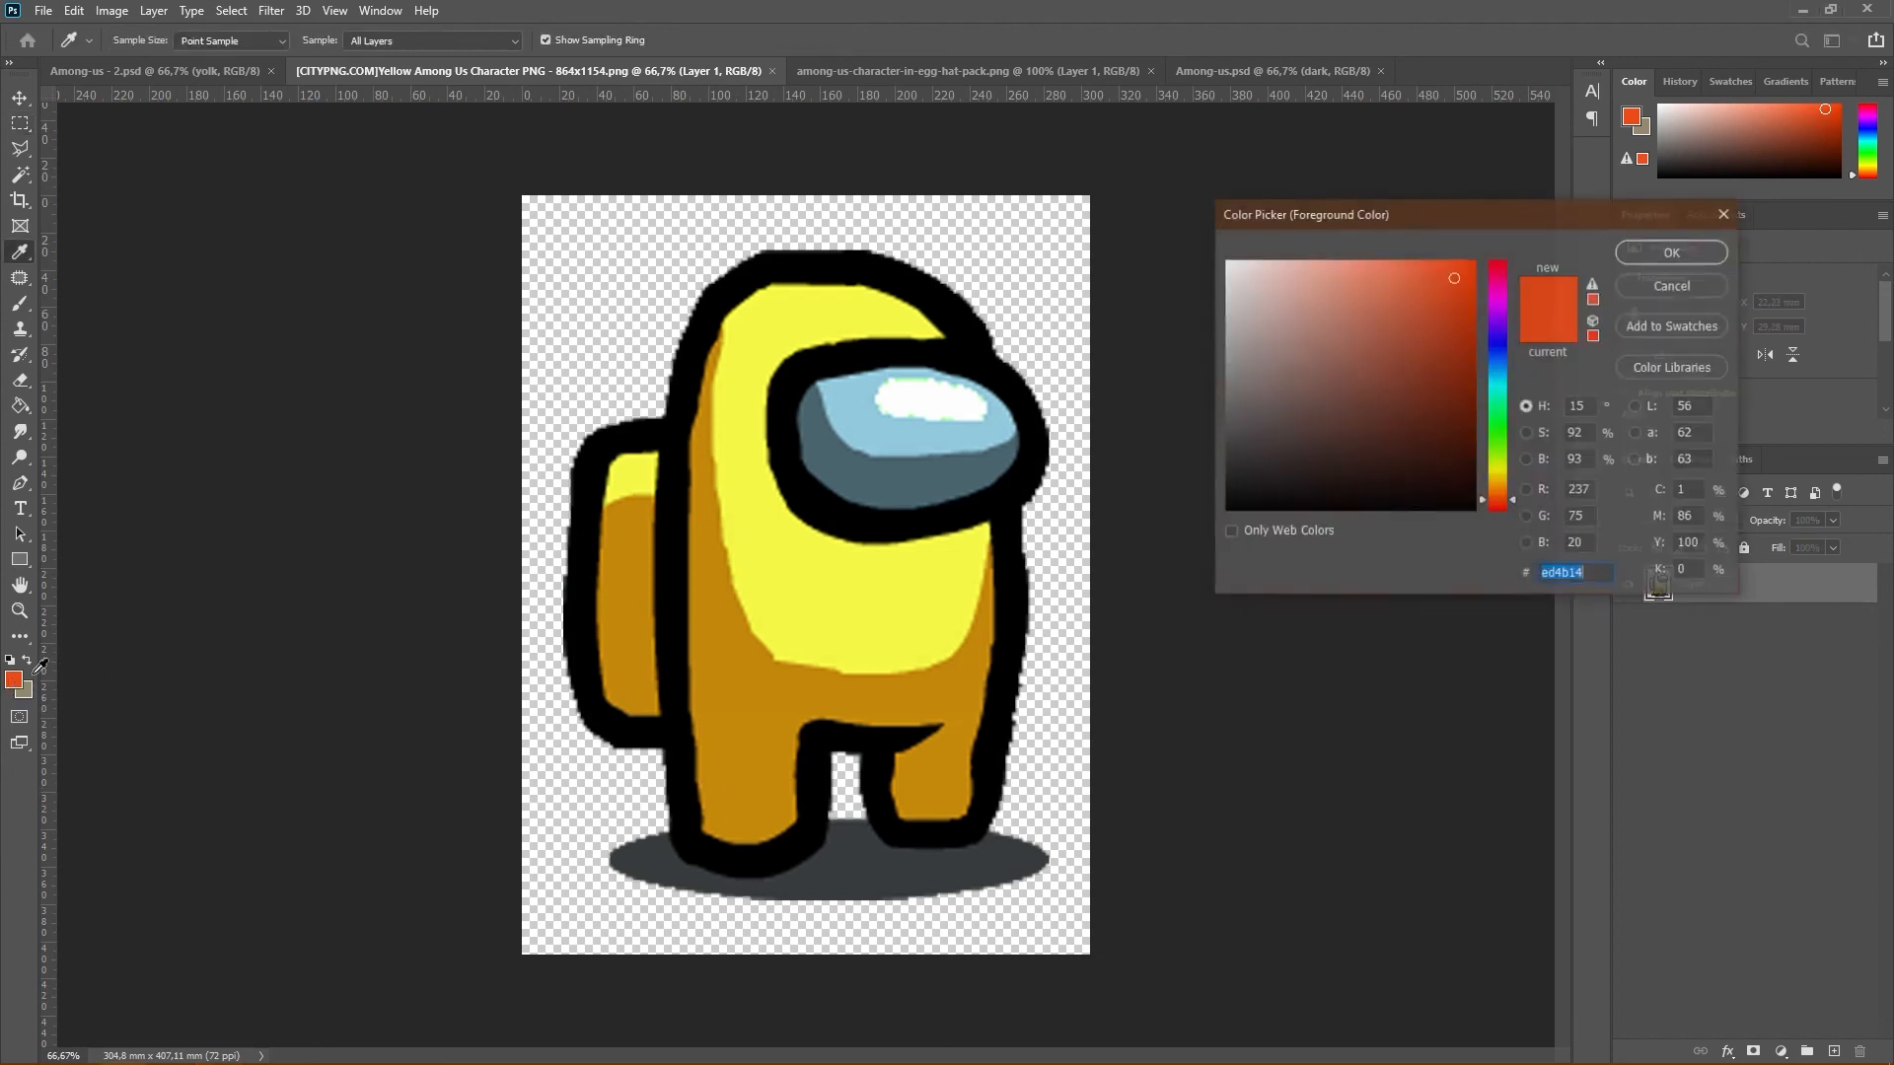
{"action": "left_click", "coordinate": [867, 855]}
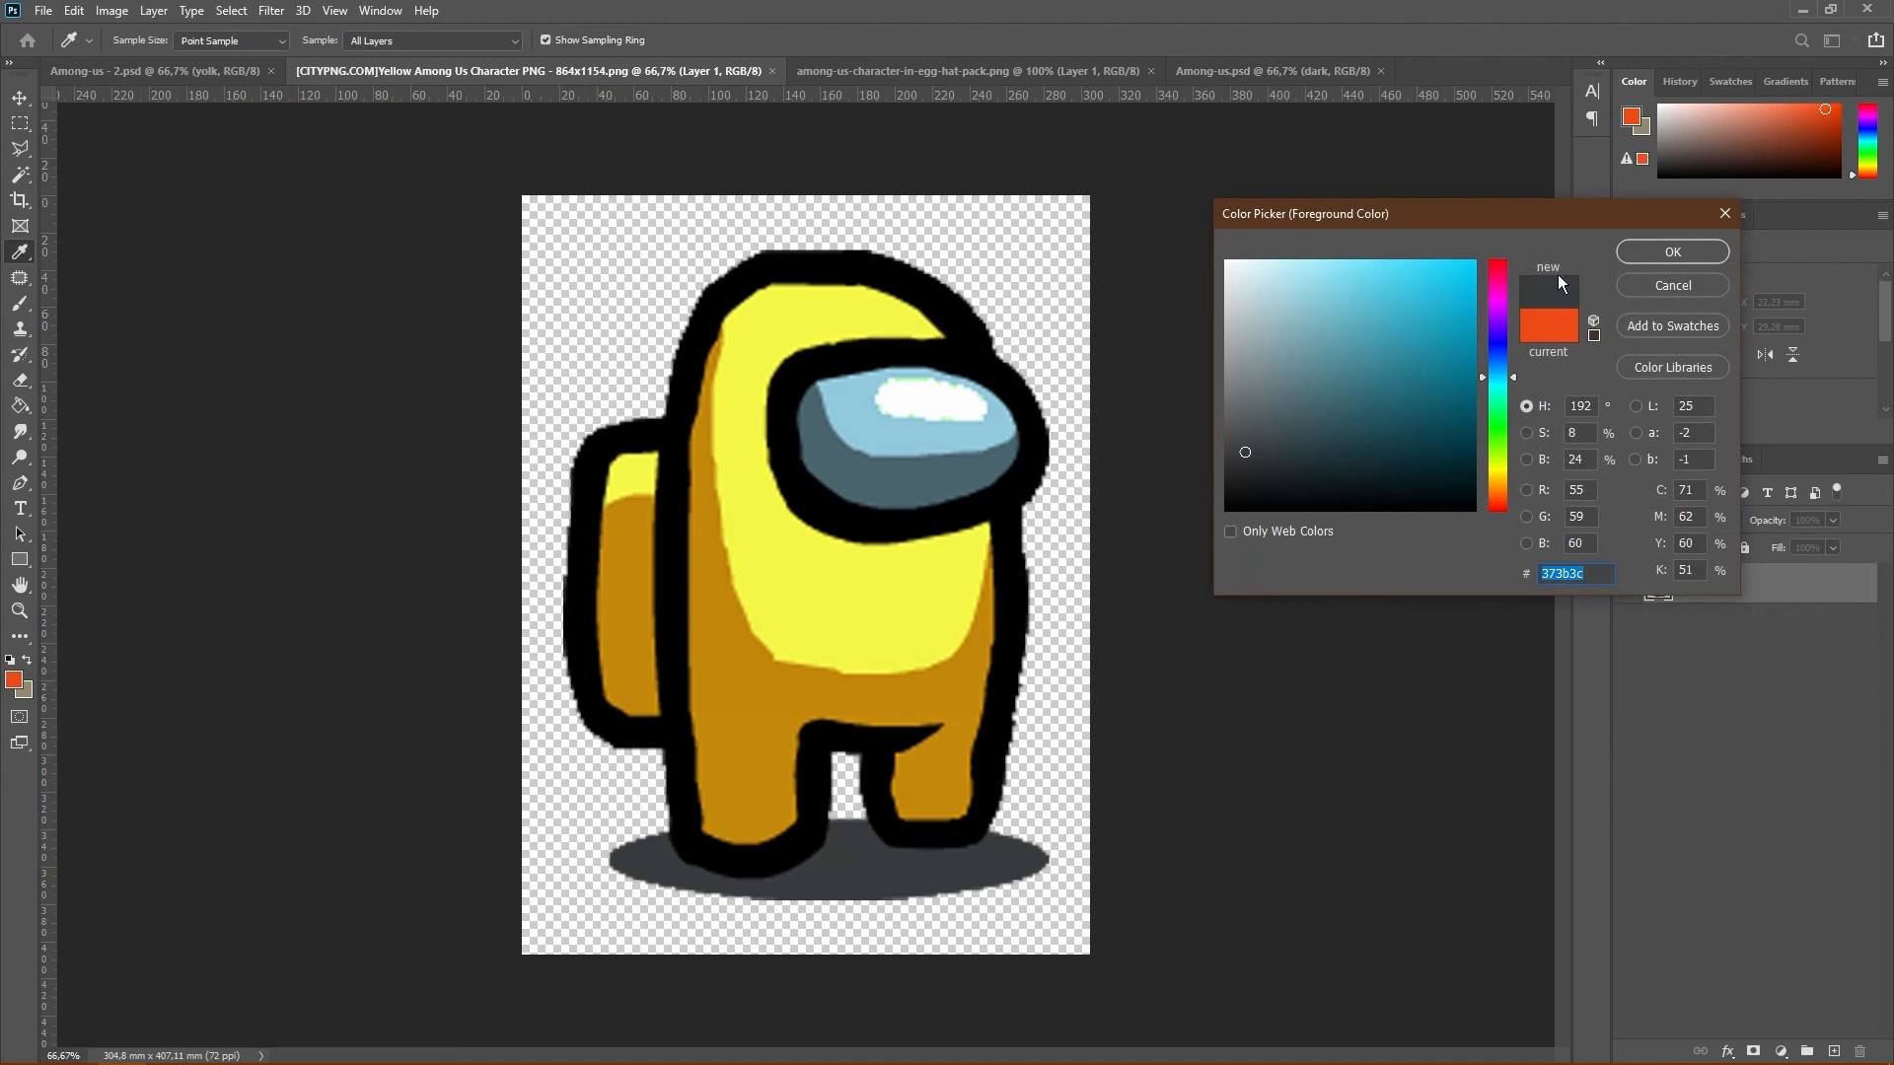
{"action": "left_click", "coordinate": [1657, 249]}
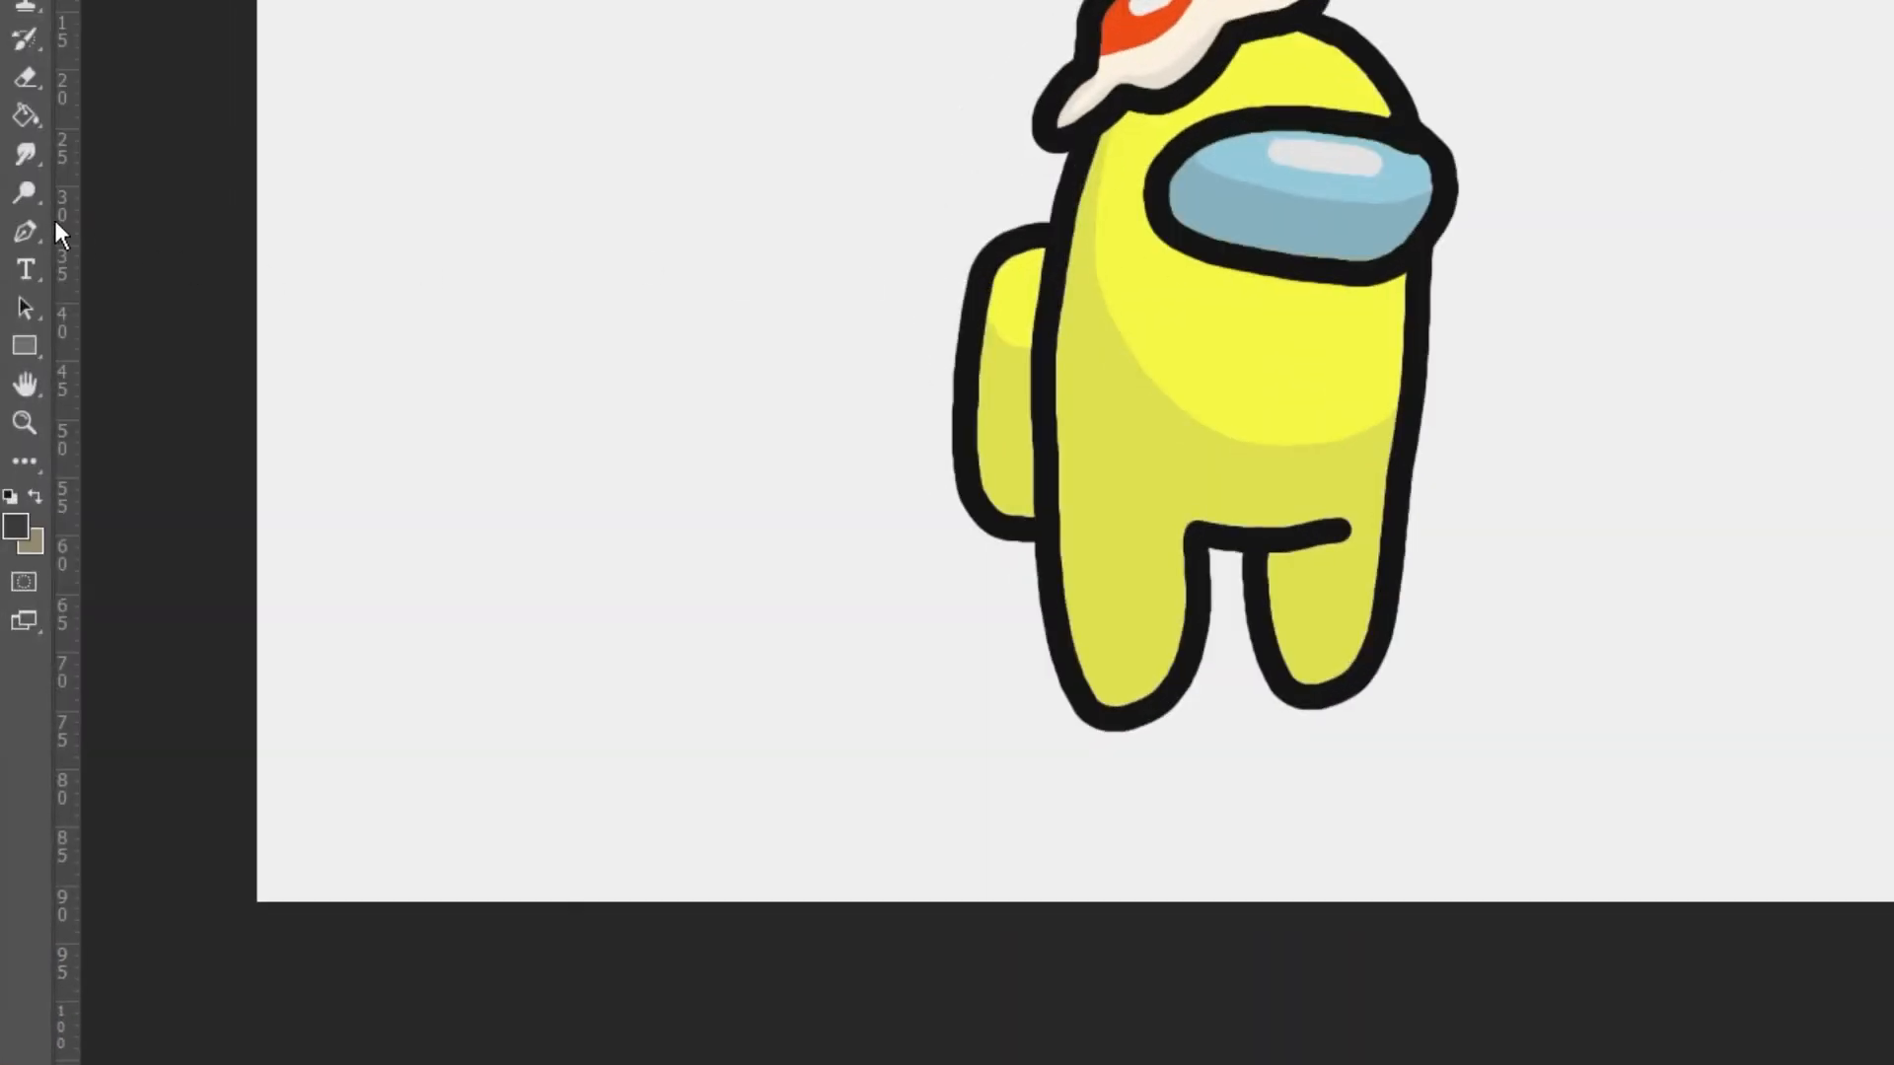
Draw a dark gray ellipse about 689 by 191 px around the character's feet as a ground shadow
{"action": "left_click", "coordinate": [24, 346]}
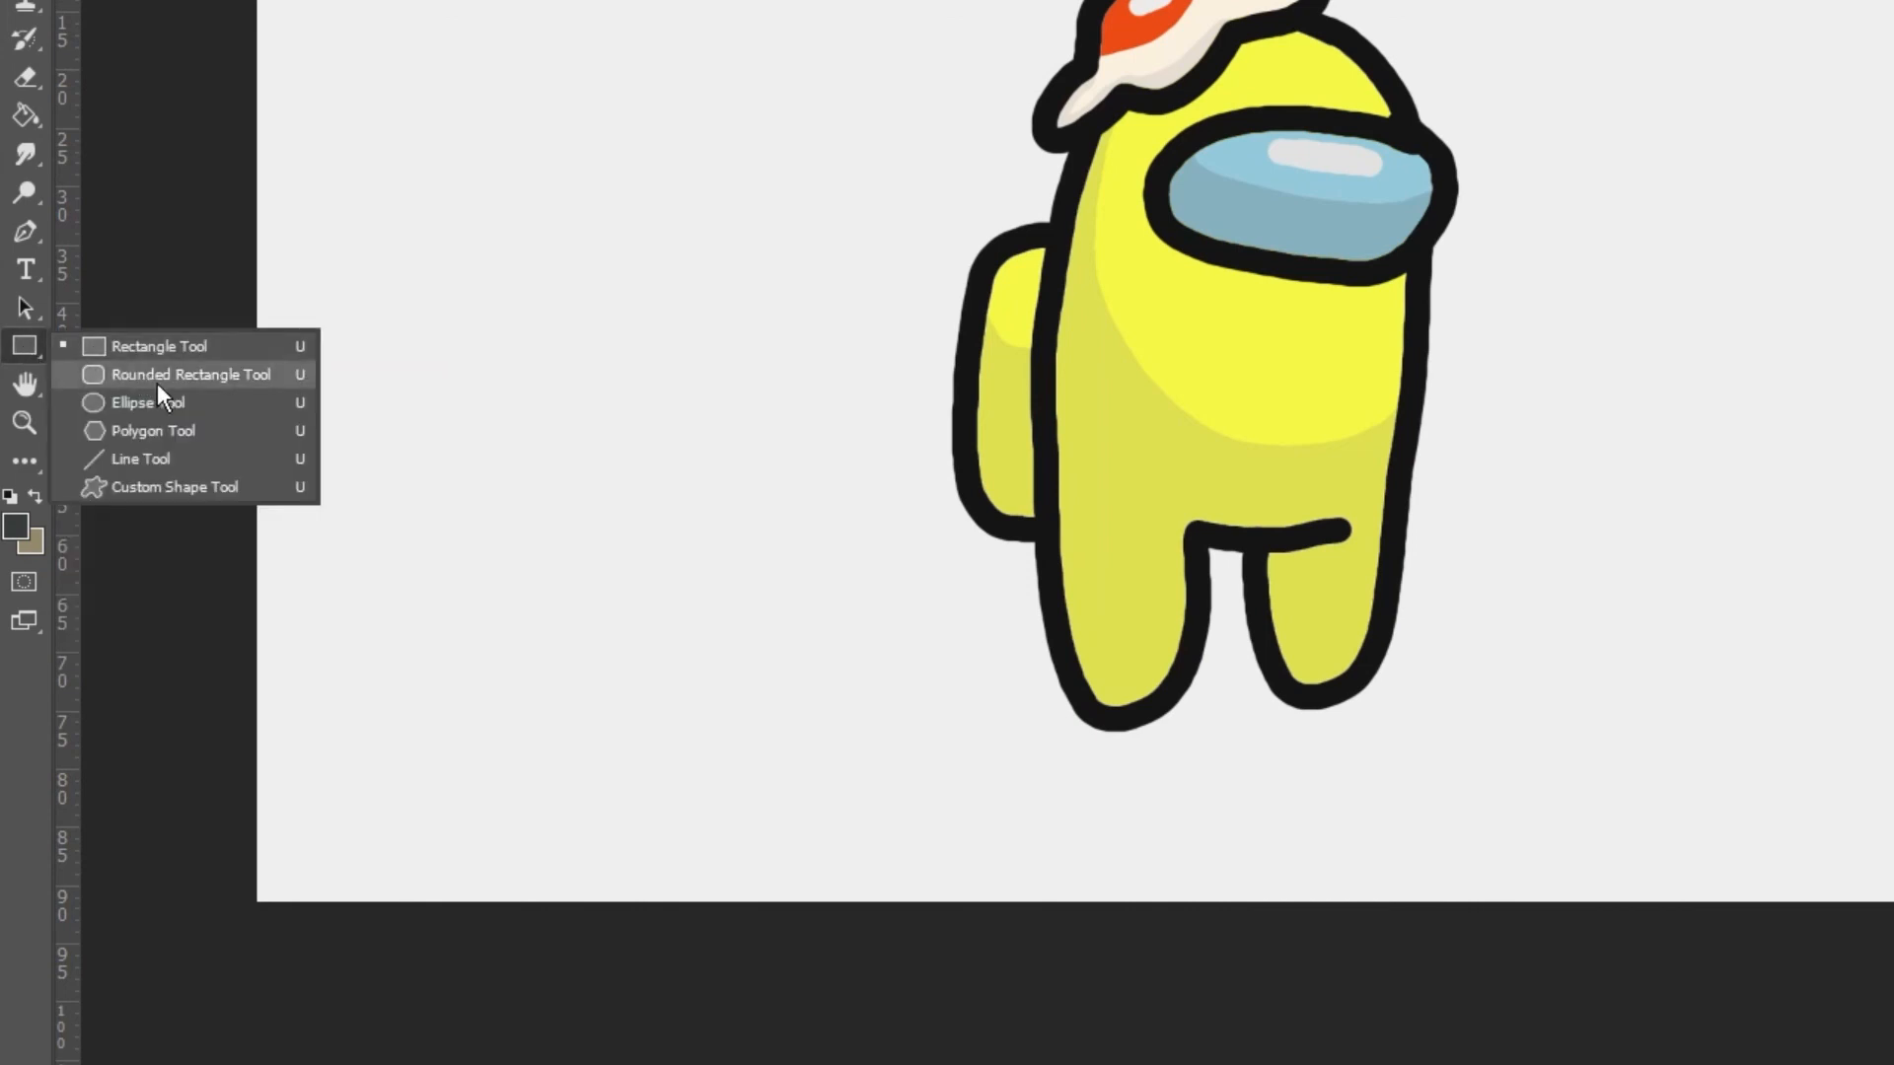
{"action": "left_click", "coordinate": [180, 402]}
{"action": "left_click_drag", "start_coordinate": [530, 719], "coordinate": [982, 843]}
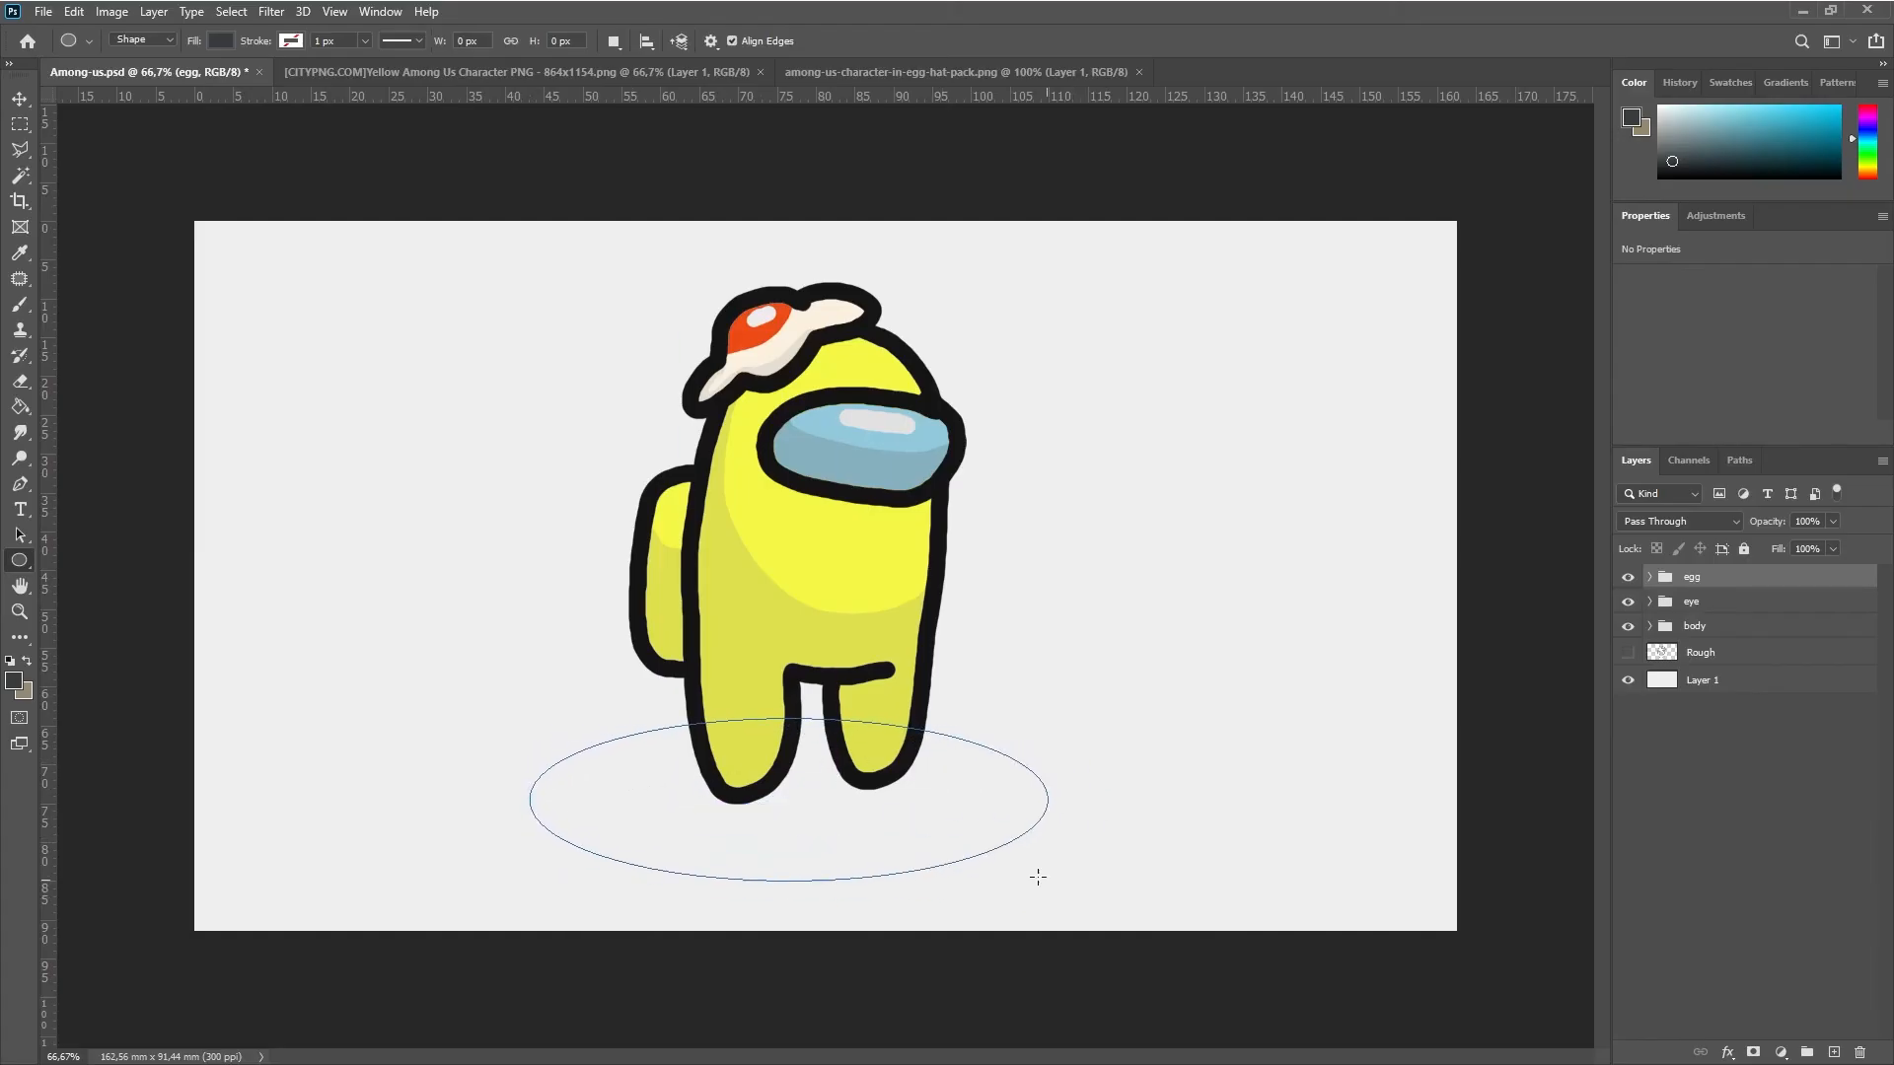
Rename the ellipse layer as shadow and move it below the body group
{"action": "double_click", "coordinate": [1704, 581]}
{"action": "type", "text": "shadow"}
{"action": "key", "text": "Return"}
{"action": "left_click_drag", "start_coordinate": [1793, 582], "coordinate": [1776, 671]}
Group the egg, eye and body groups into a new group named character
{"action": "left_click", "coordinate": [1716, 584]}
{"action": "left_click", "coordinate": [1761, 626], "text": "shift"}
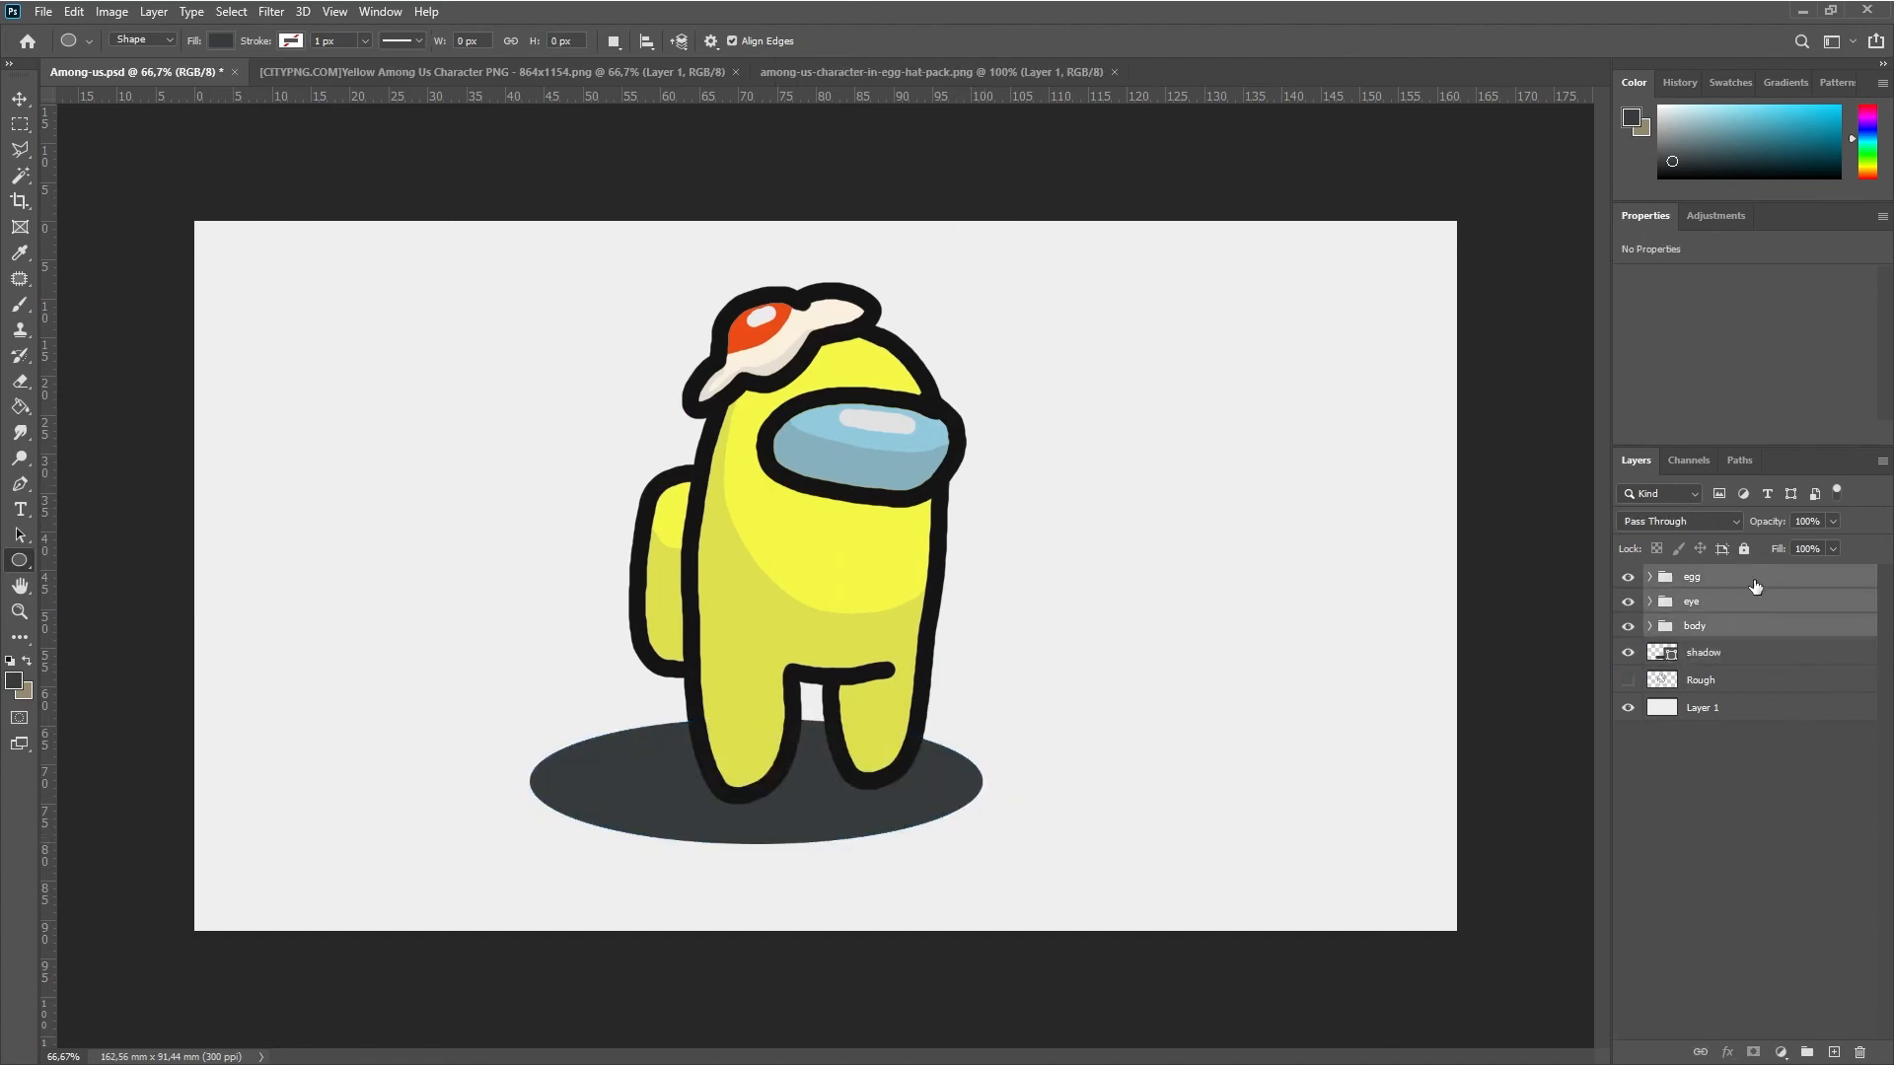
{"action": "key", "text": "ctrl+g"}
{"action": "double_click", "coordinate": [1704, 578]}
{"action": "type", "text": "character"}
Center the character group and shadow horizontally on the canvas by aligning them with the background Layer 1
{"action": "left_click", "coordinate": [1721, 604], "text": "ctrl"}
{"action": "left_click", "coordinate": [1718, 660], "text": "ctrl"}
{"action": "left_click", "coordinate": [451, 41]}
{"action": "left_click", "coordinate": [1718, 658], "text": "ctrl"}
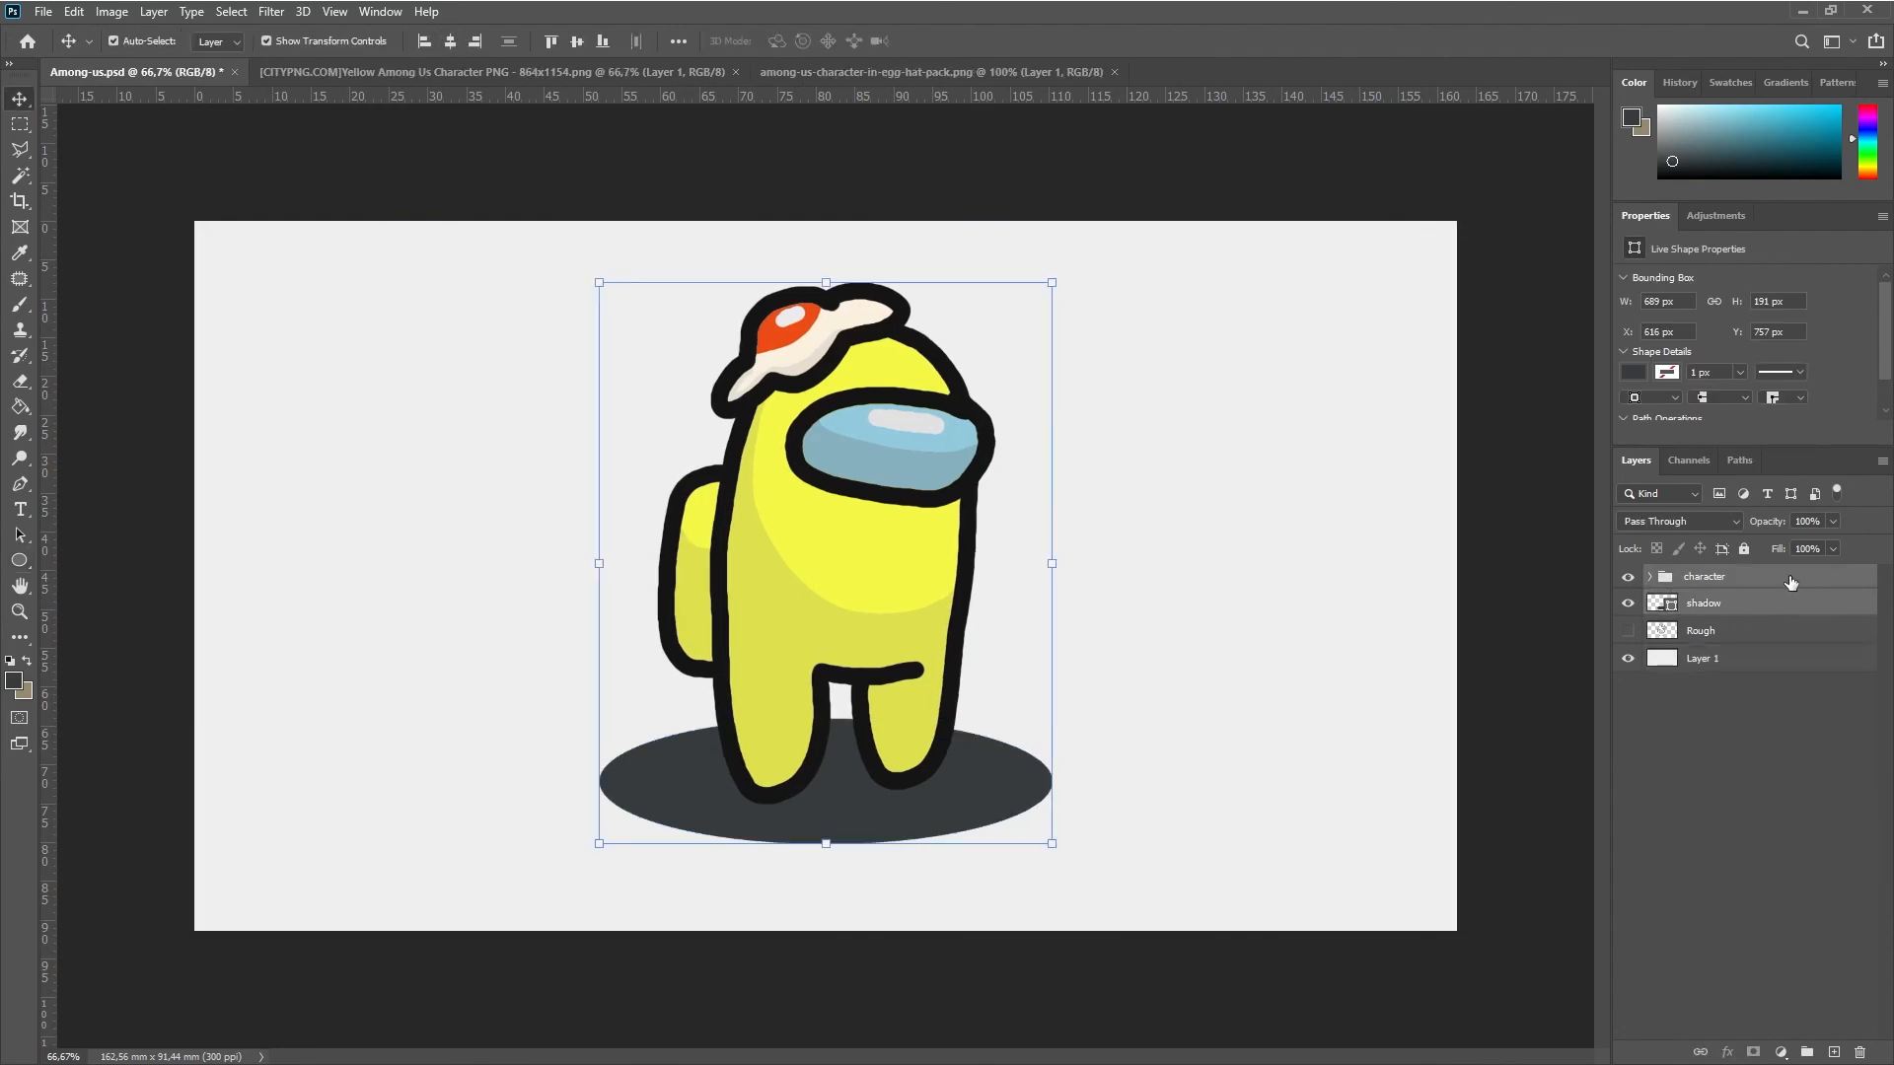